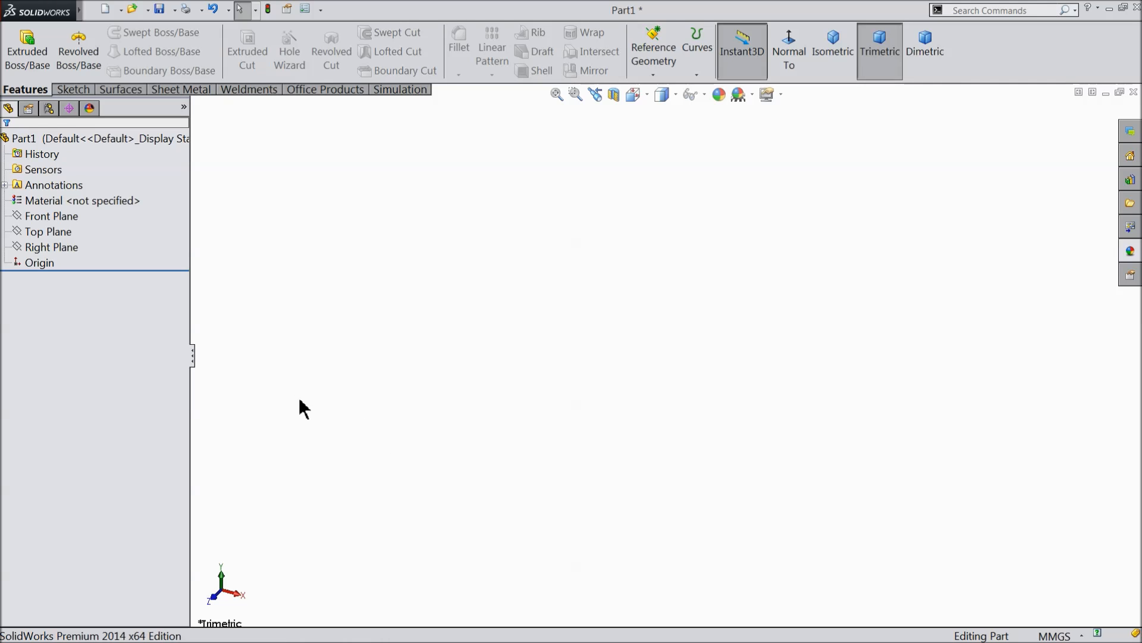
Start a sketch on the Front Plane and draw a circle of about 109 mm radius centred on the origin.
left_click(27, 217)
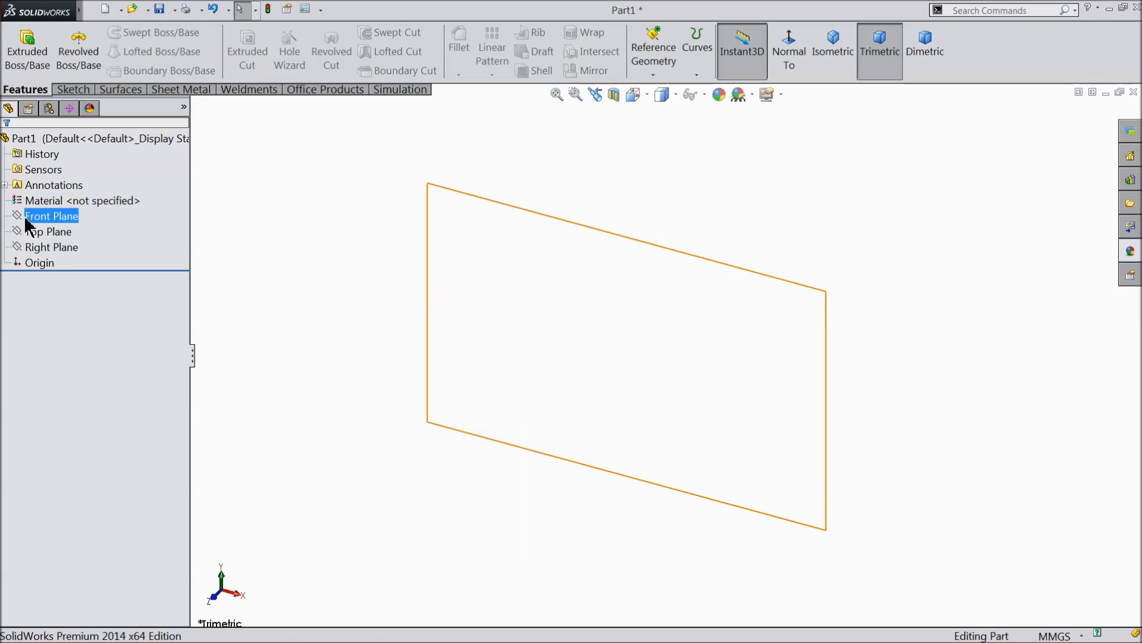
left_click(31, 207)
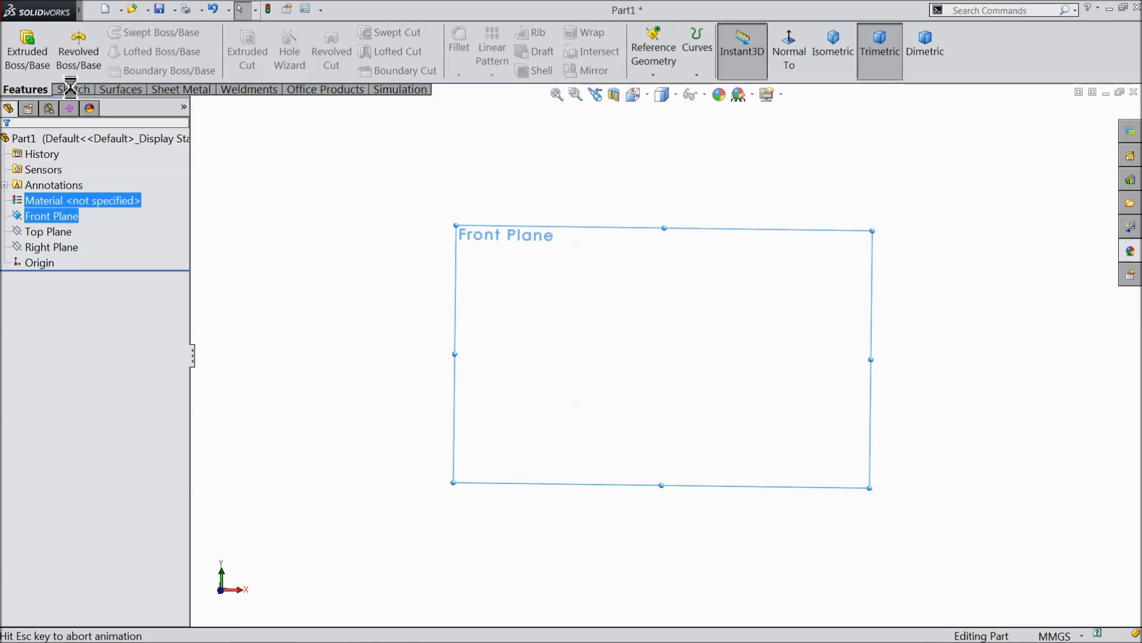
left_click(73, 90)
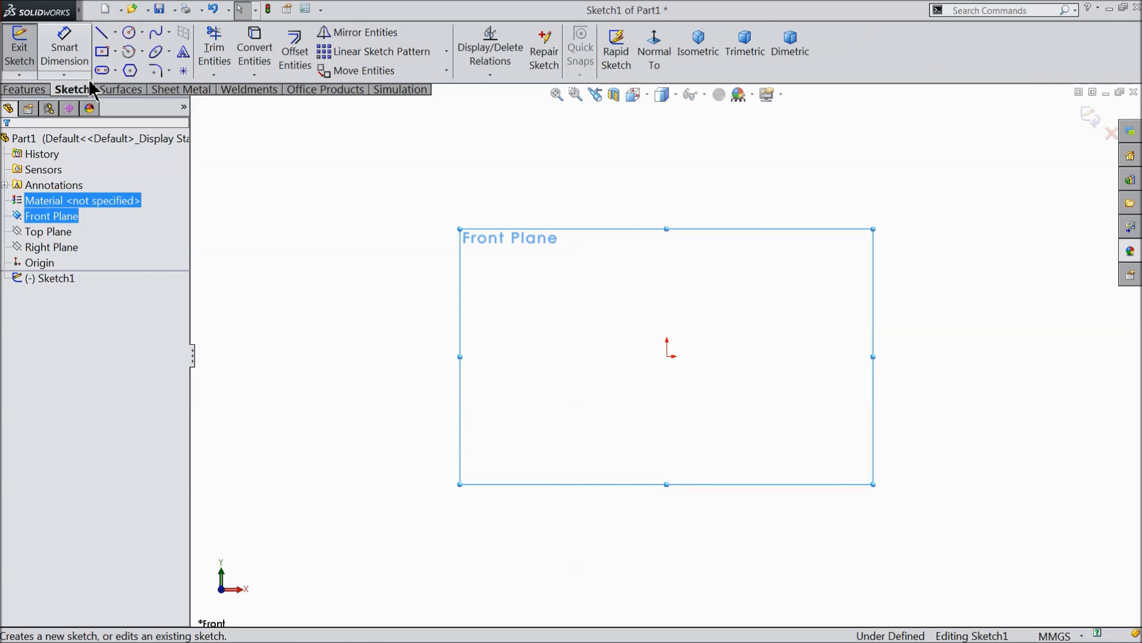
left_click(130, 34)
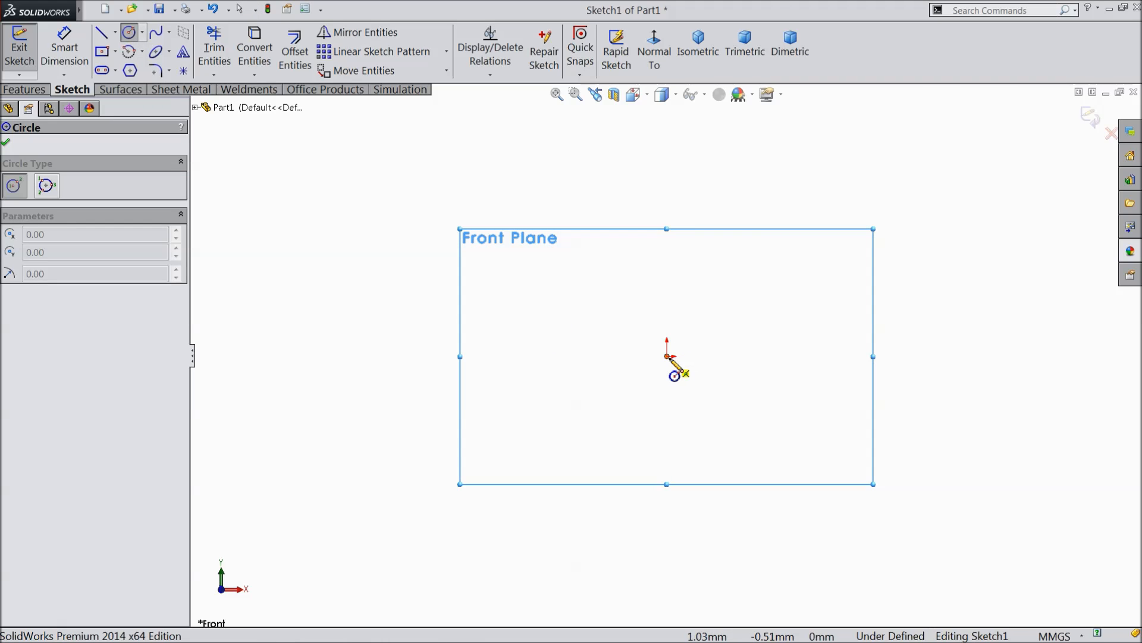
left_click(667, 356)
left_click(451, 224)
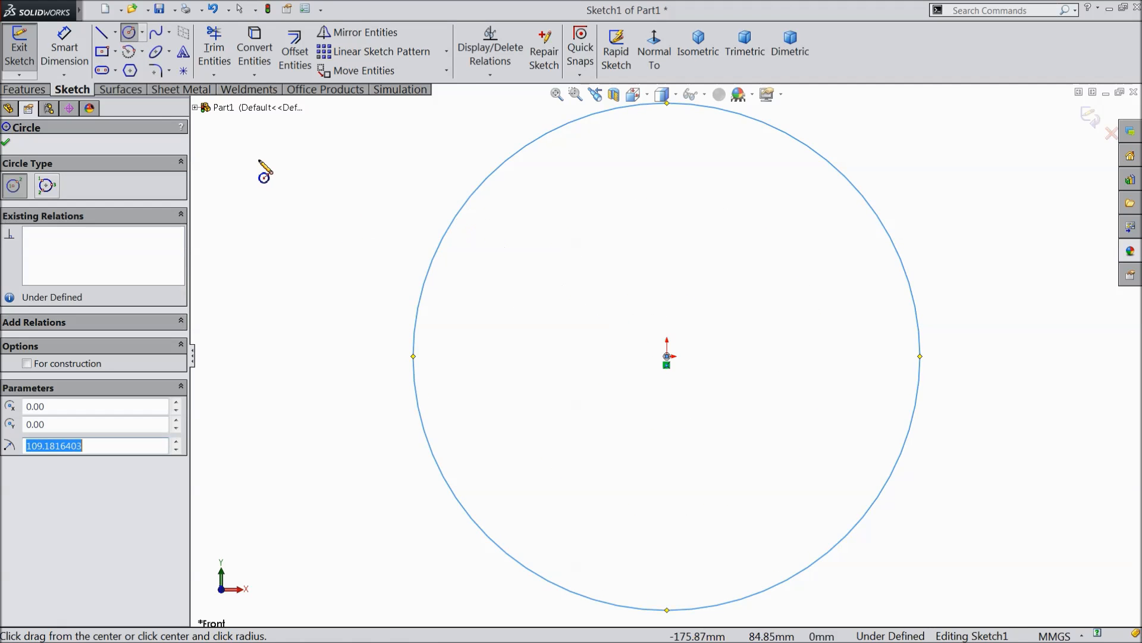
right_click(262, 172)
left_click(292, 150)
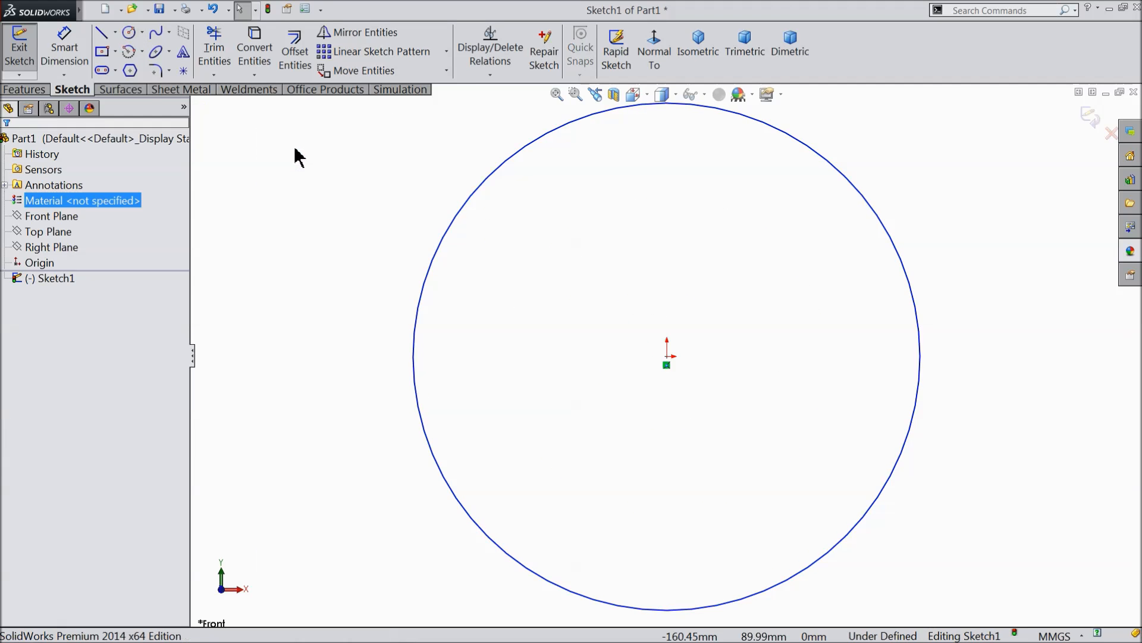
Dimension the circle's diameter to 125 mm.
left_click(63, 60)
left_click(418, 309)
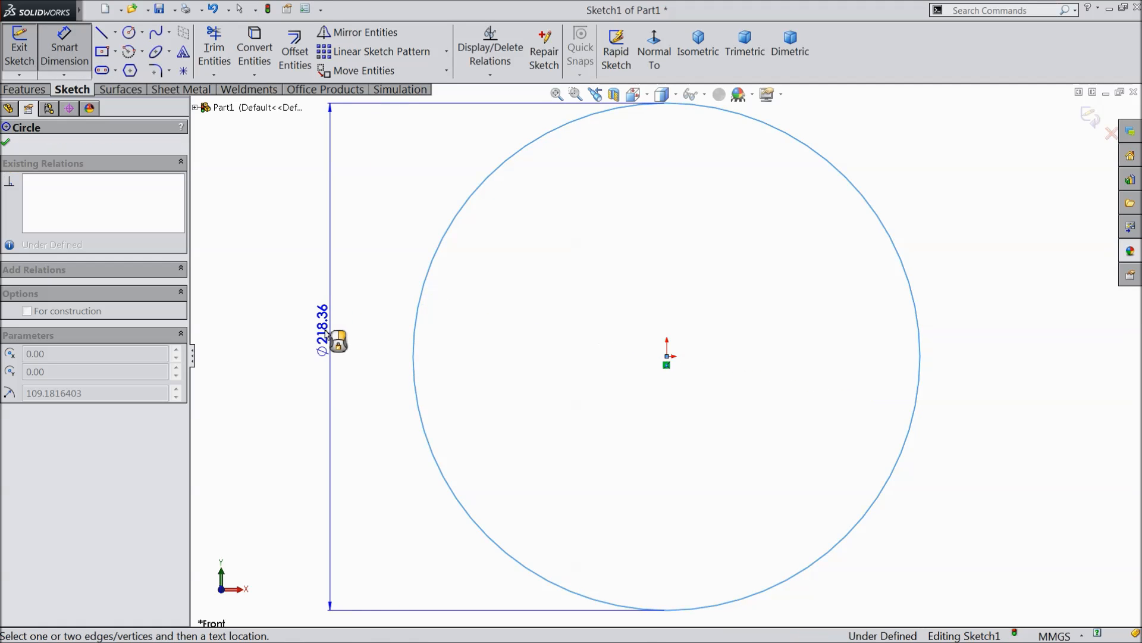
left_click(331, 338)
type("125")
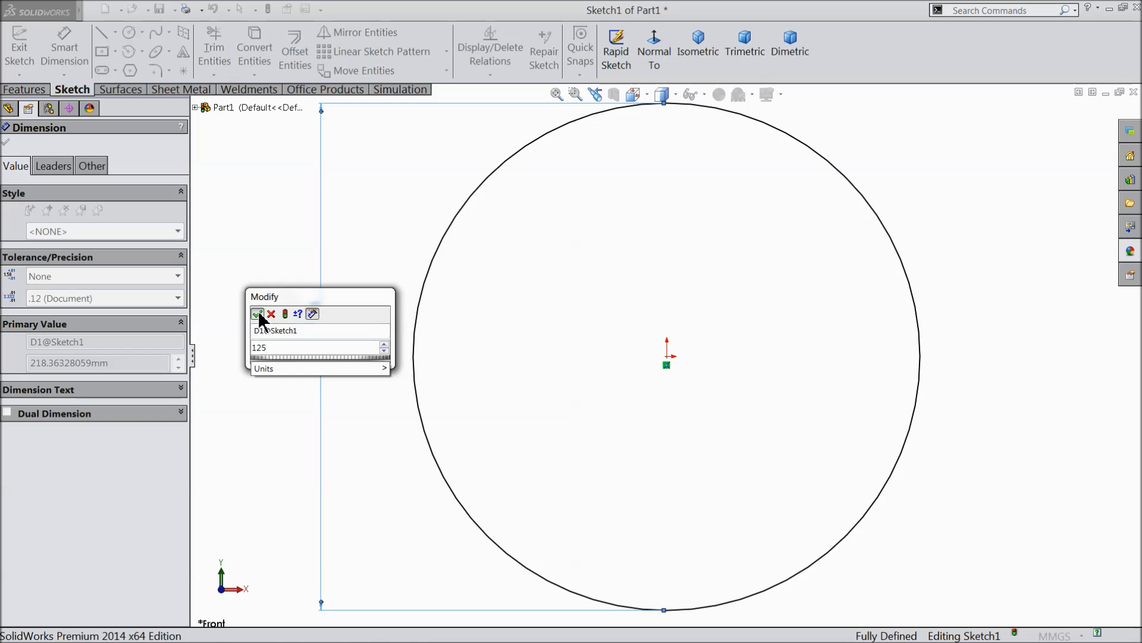
left_click(258, 315)
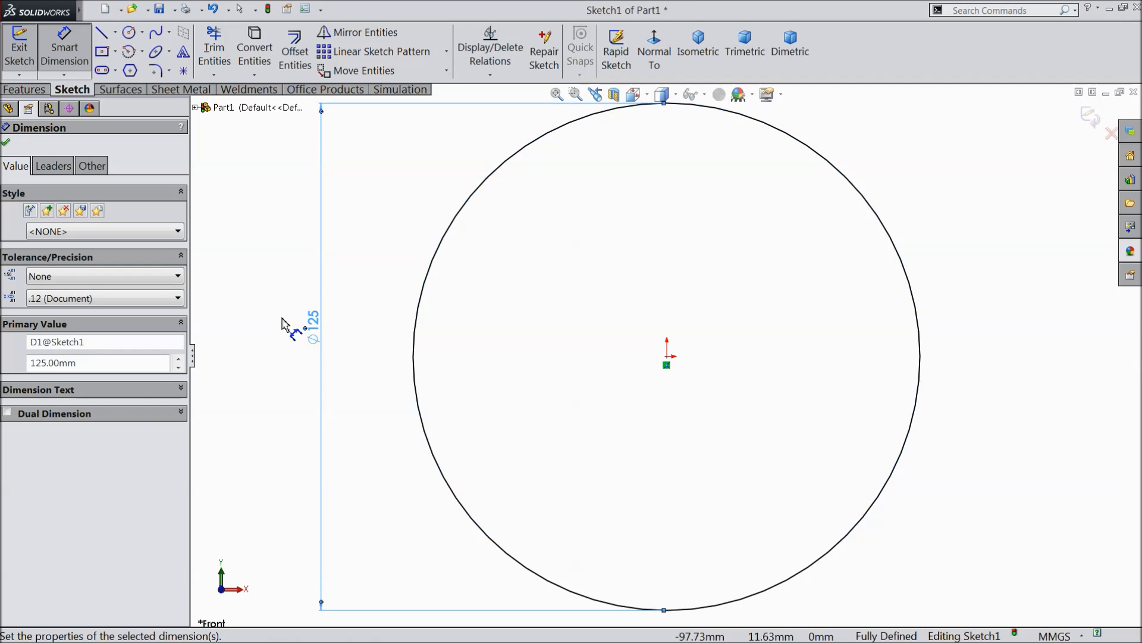
left_click(6, 143)
Extrude the circle as a blind boss 10 mm deep to form a disc.
left_click(24, 89)
left_click(30, 59)
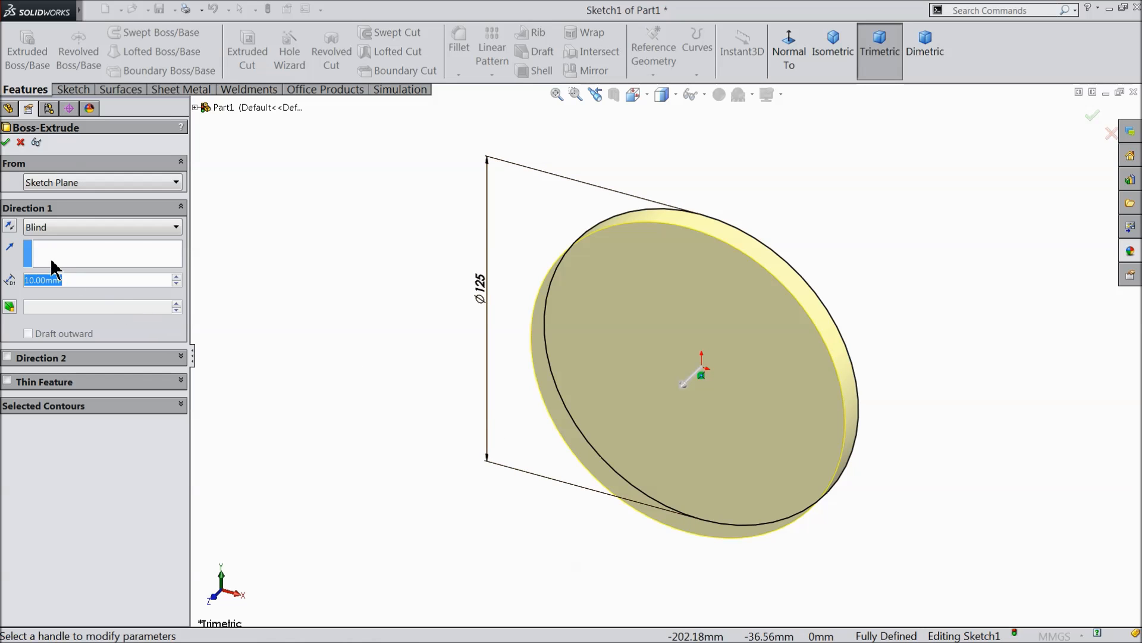
left_click(6, 143)
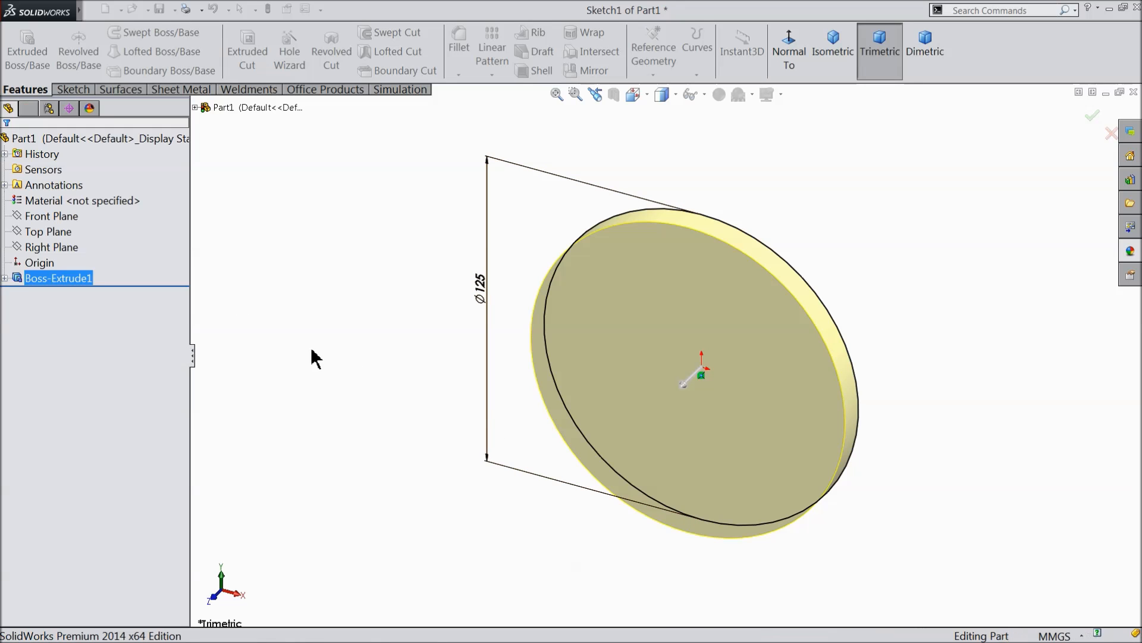
Start a new sketch on the disc's front face and view it normal to the plane.
scroll(797, 408, "down", 2)
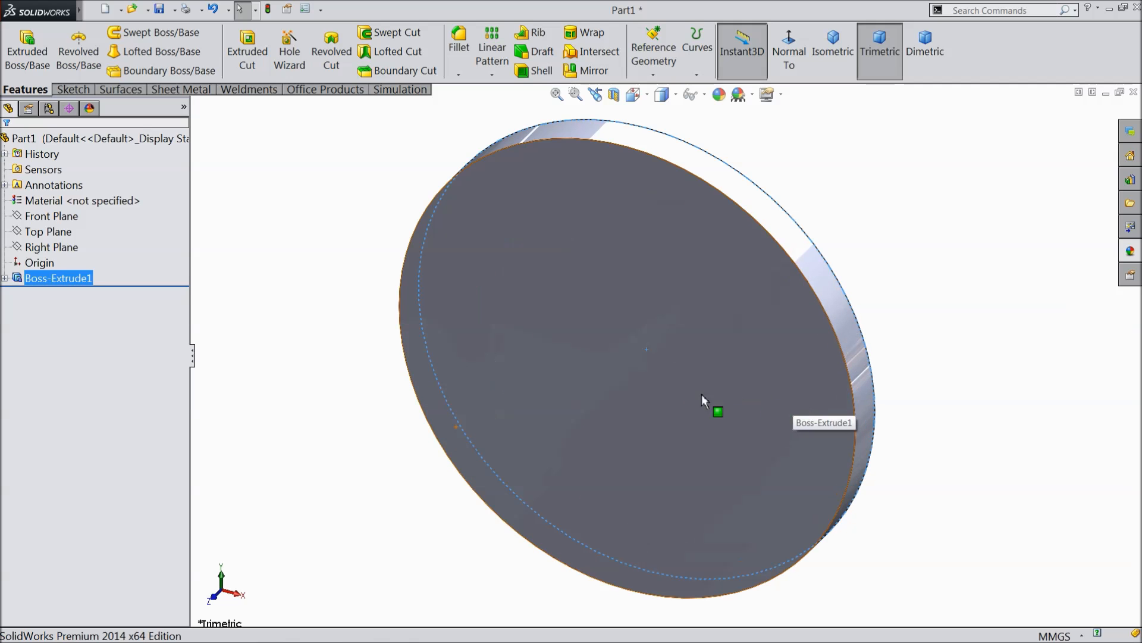
left_click(638, 376)
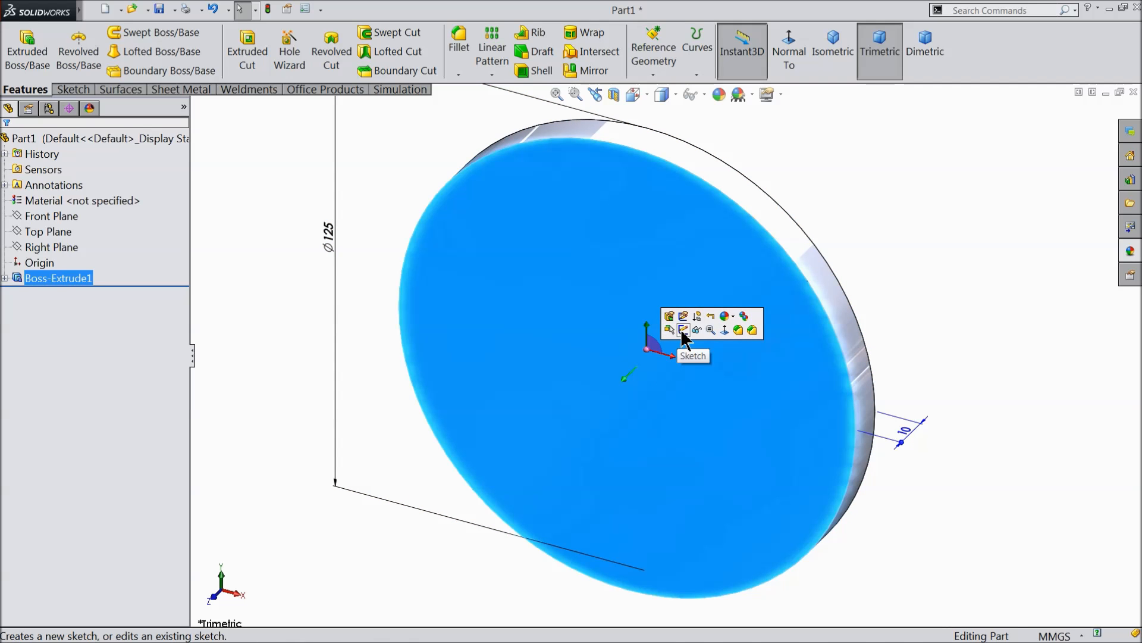
left_click(683, 330)
left_click(791, 54)
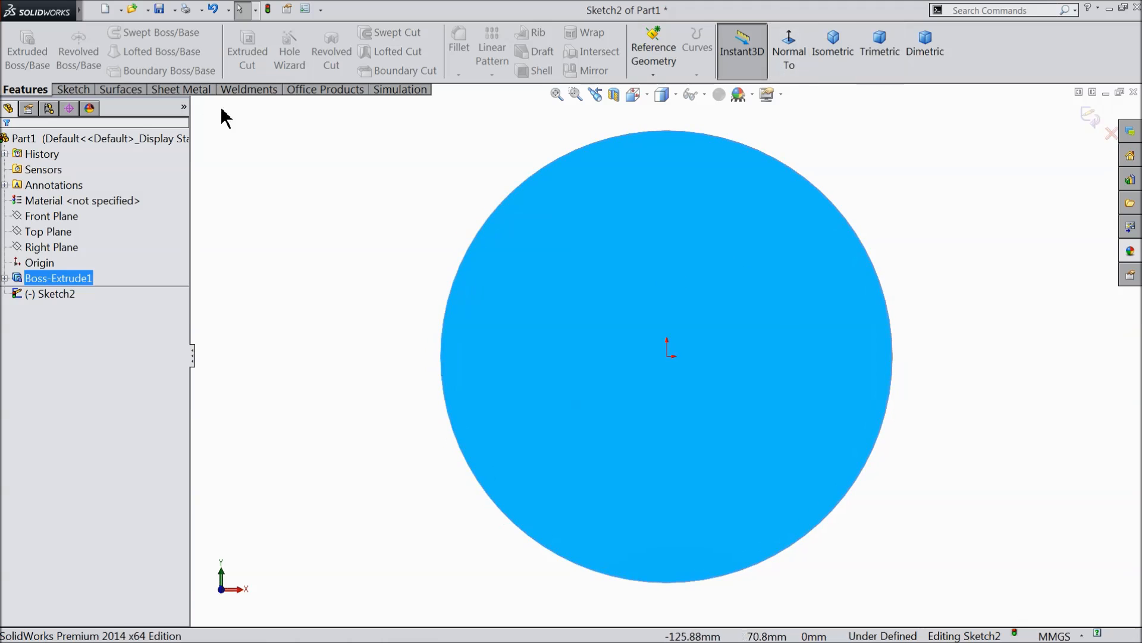
left_click(74, 90)
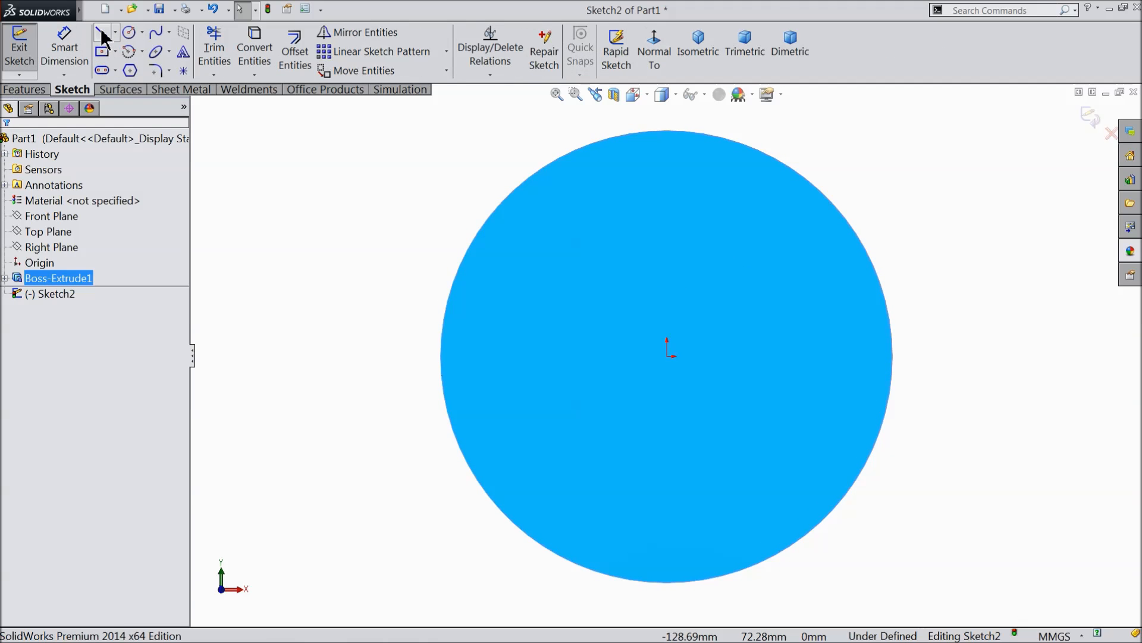
Sketch a vertical line about 42 mm long, a 180° arc of about 2.45 mm radius, an 18 mm parallel line and a 90° arc of about 19 mm radius.
left_click(103, 37)
scroll(724, 248, "down", 2)
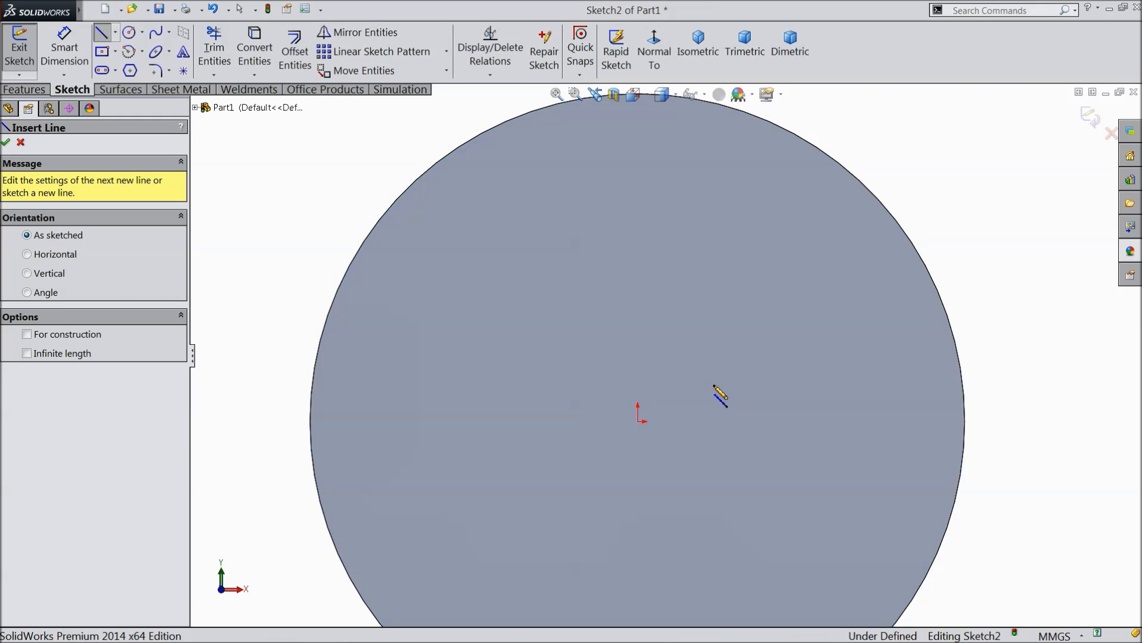
left_click(714, 385)
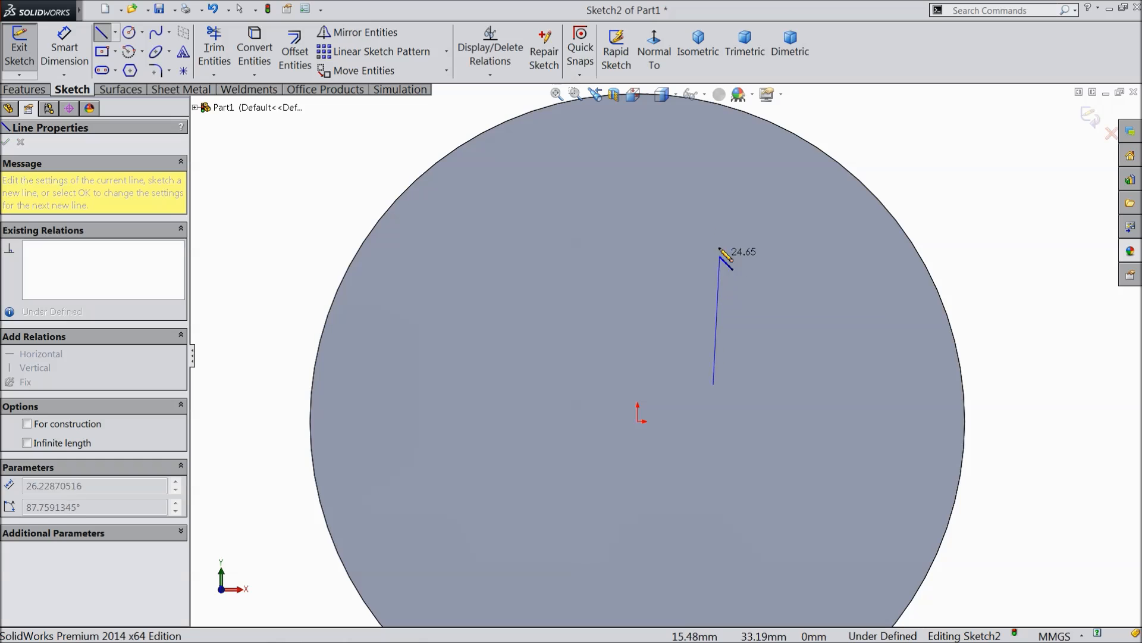
left_click(714, 166)
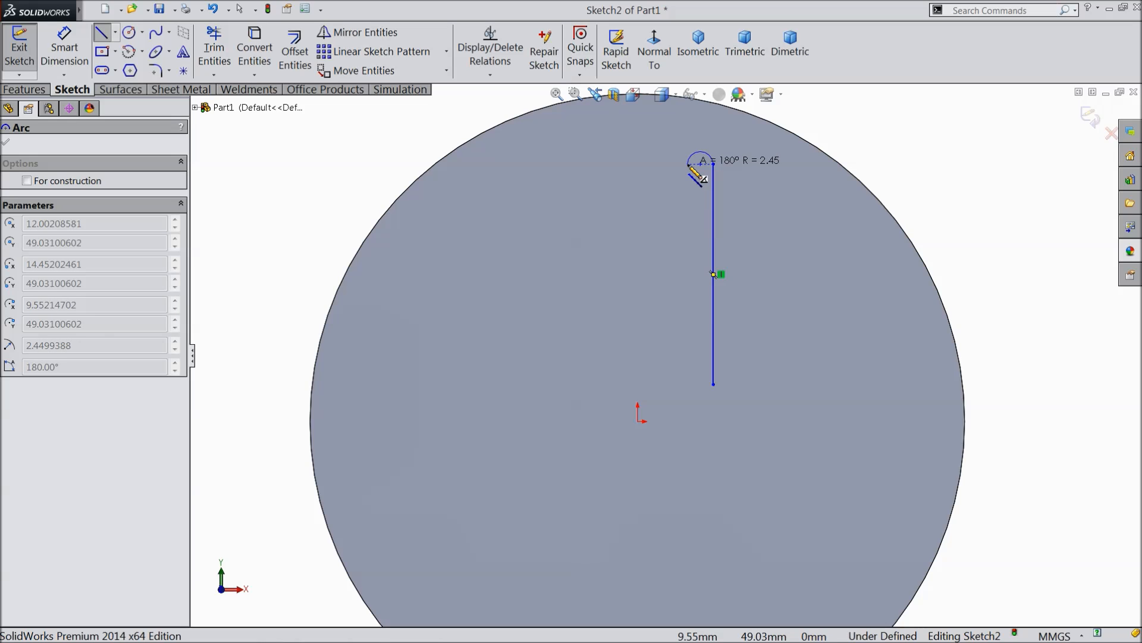
left_click(689, 165)
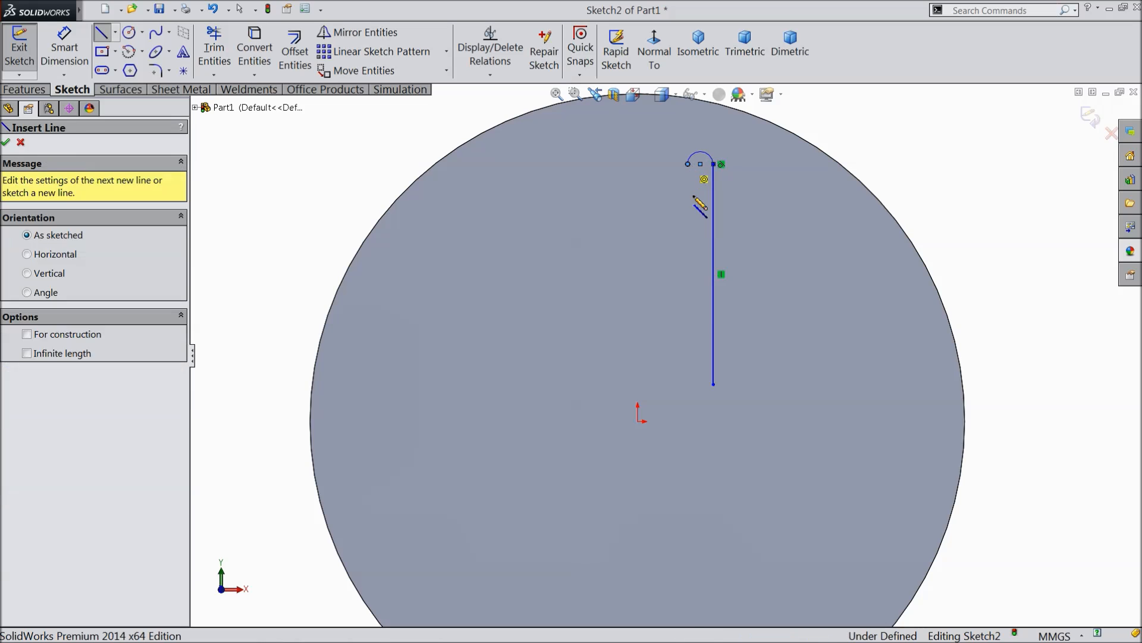
left_click(688, 257)
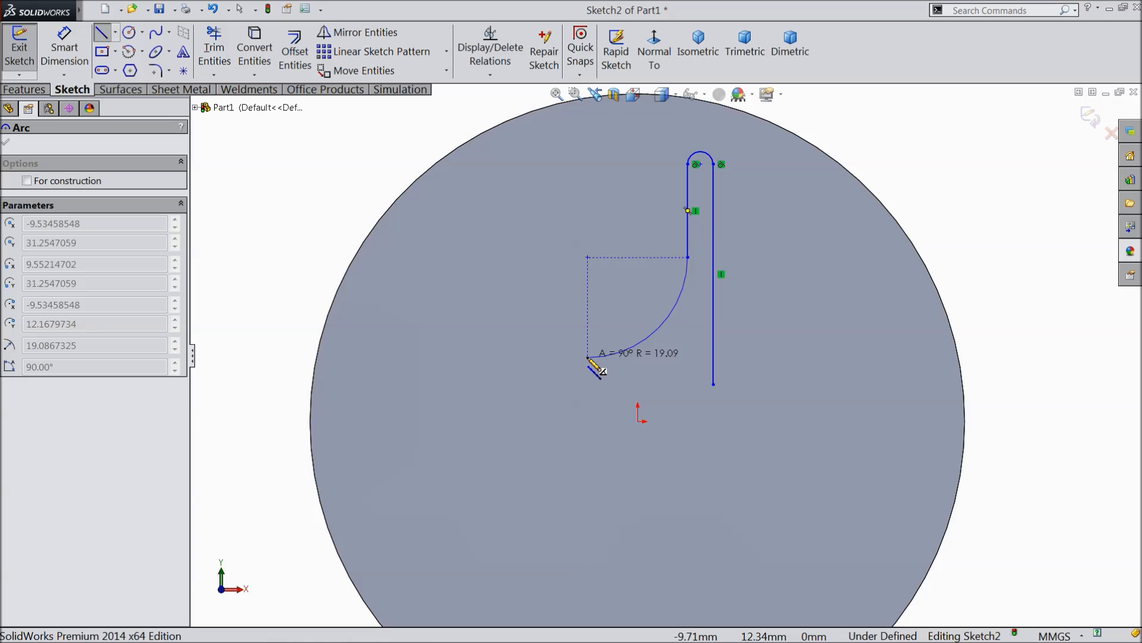
left_click(588, 358)
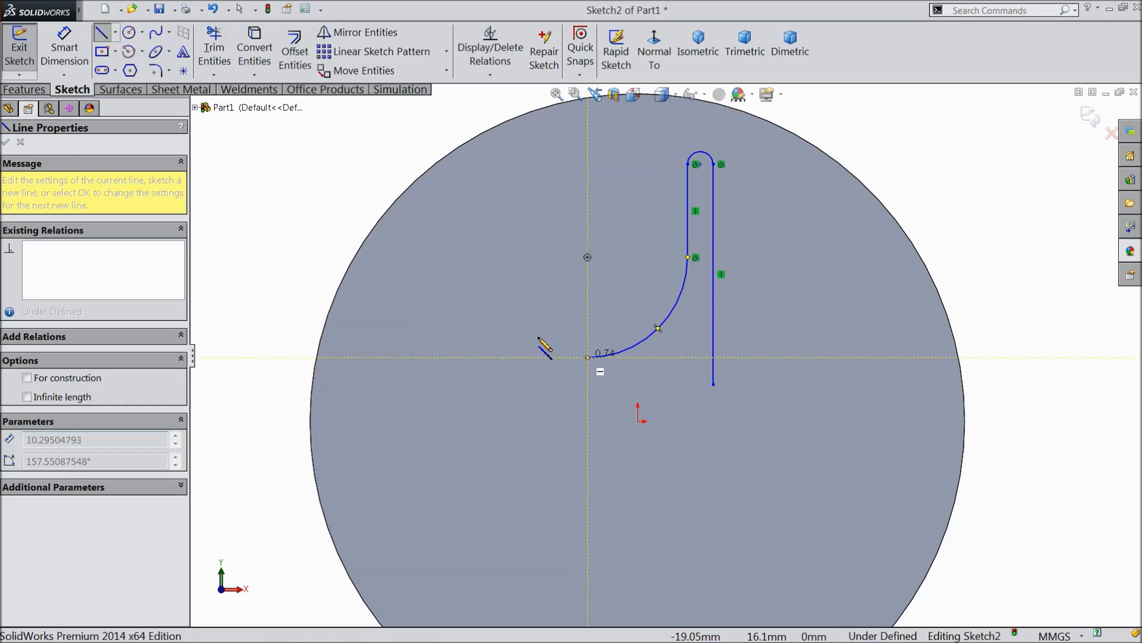
right_click(528, 345)
left_click(568, 140)
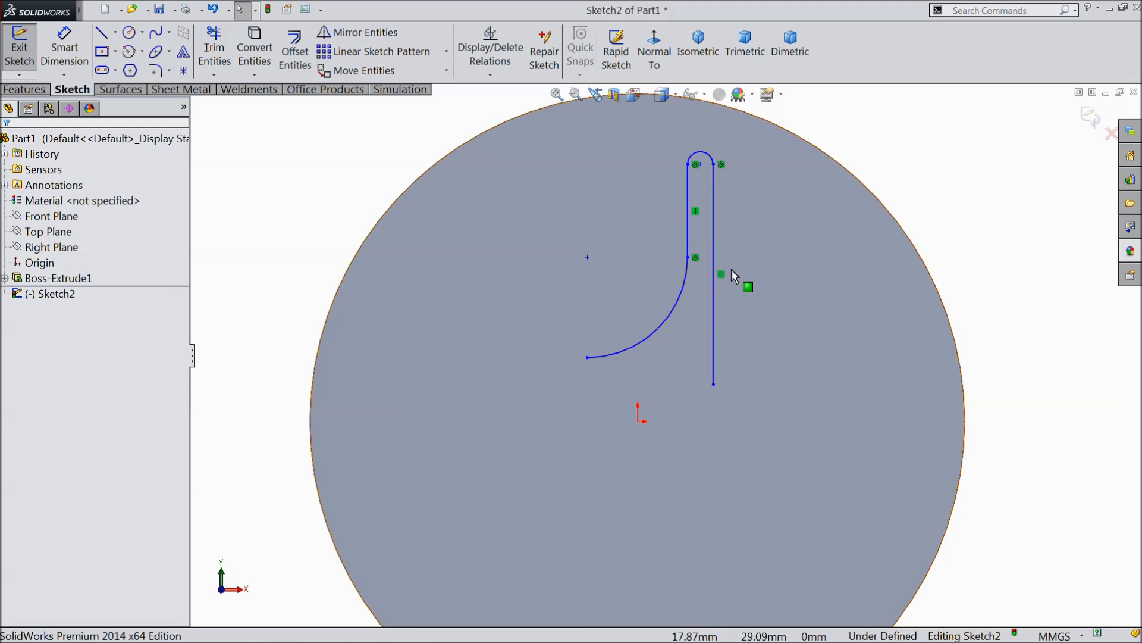
Dimension the vertical distance from the origin to the small upper arc's centre to 55 mm.
left_click(66, 56)
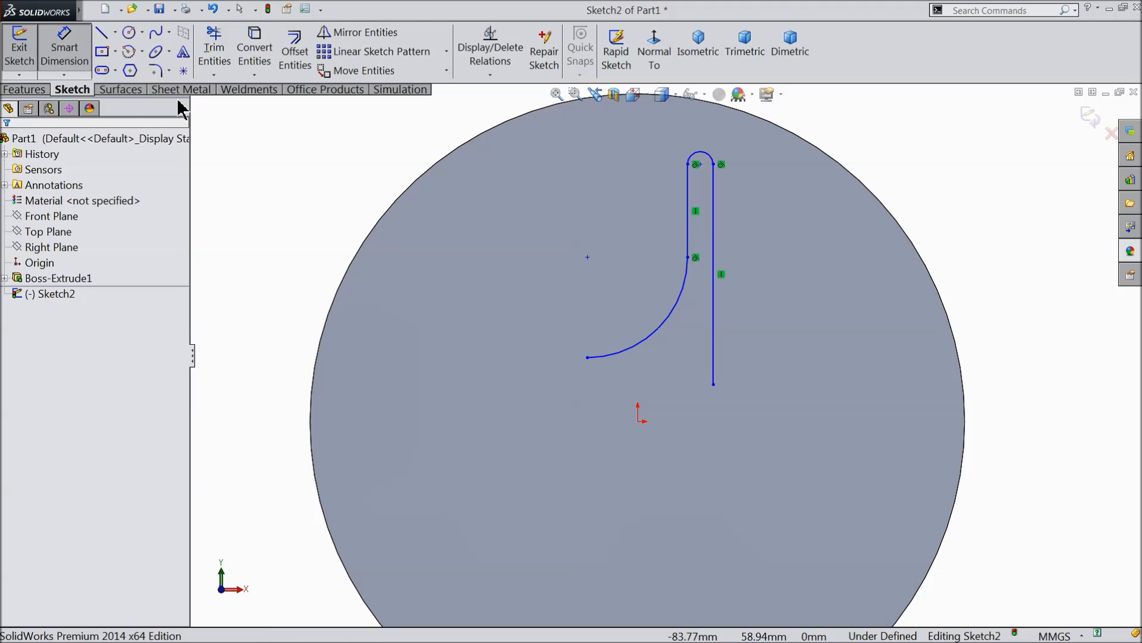
scroll(711, 398, "down", 2)
scroll(615, 413, "up", 2)
scroll(758, 256, "down", 1)
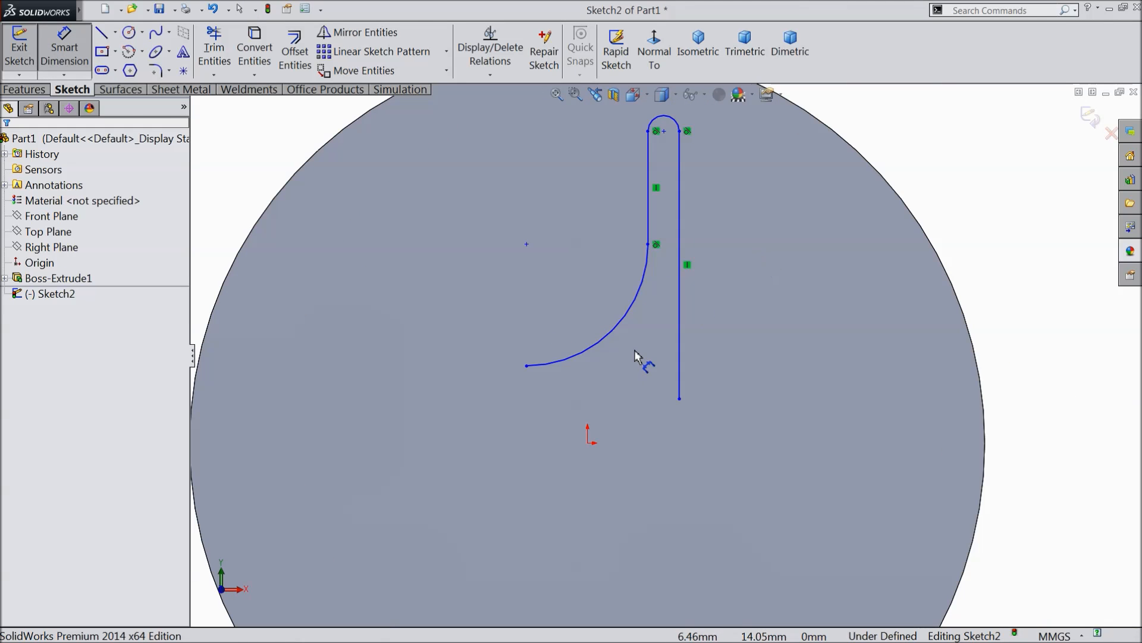
left_click(588, 445)
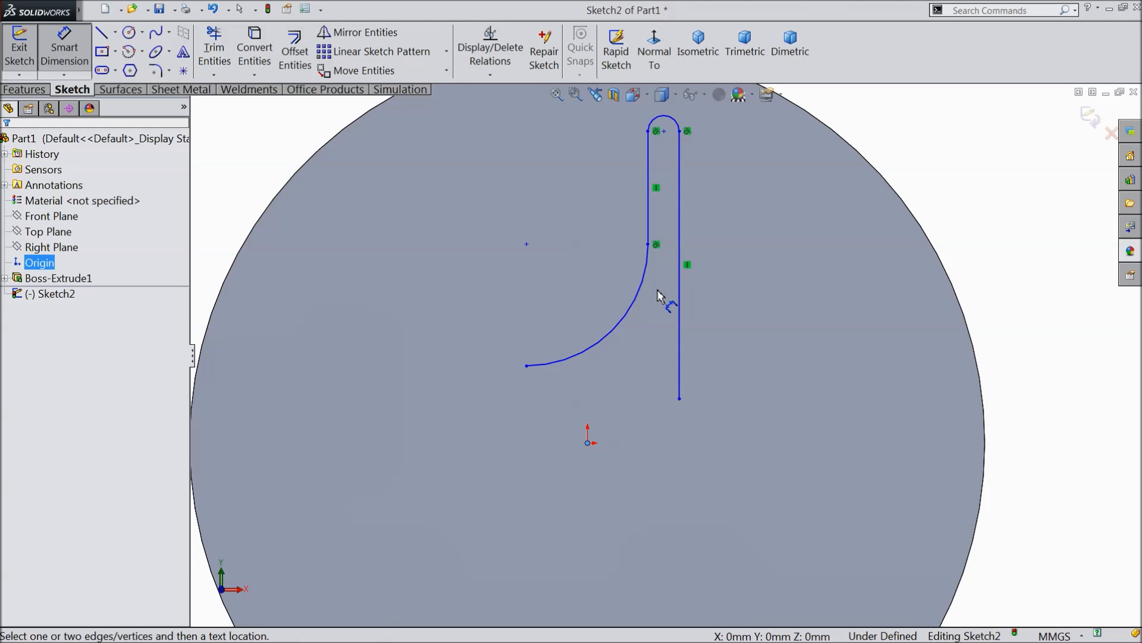
left_click(665, 132)
left_click(959, 262)
type("55")
left_click(897, 246)
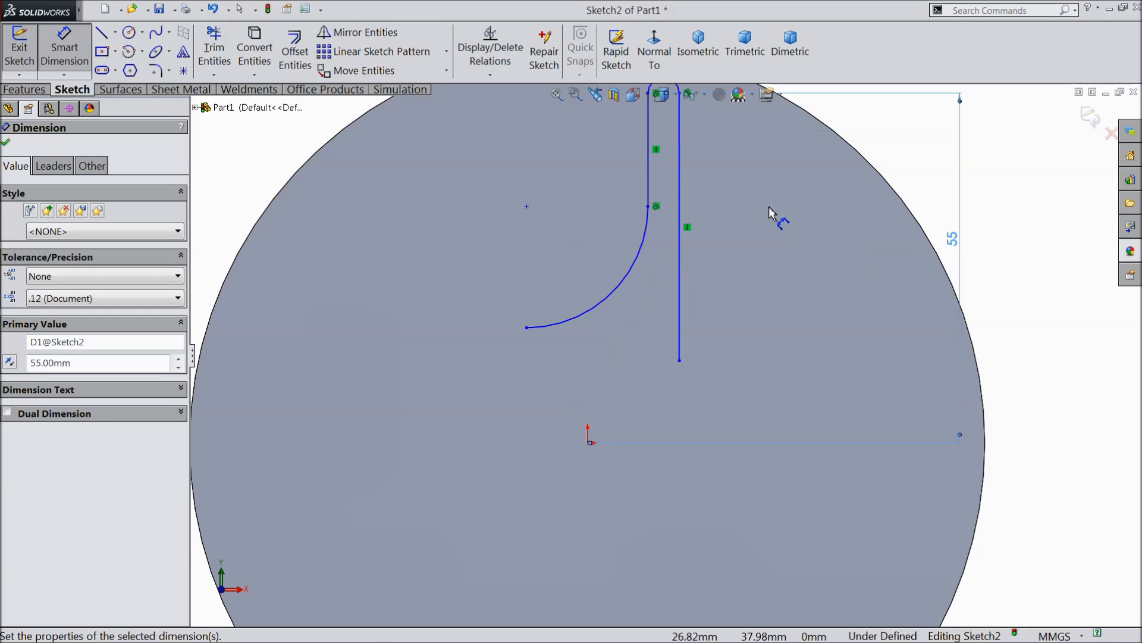
Dimension the vertical distance from the origin to the long line's lower endpoint to 5 mm.
left_click(678, 361)
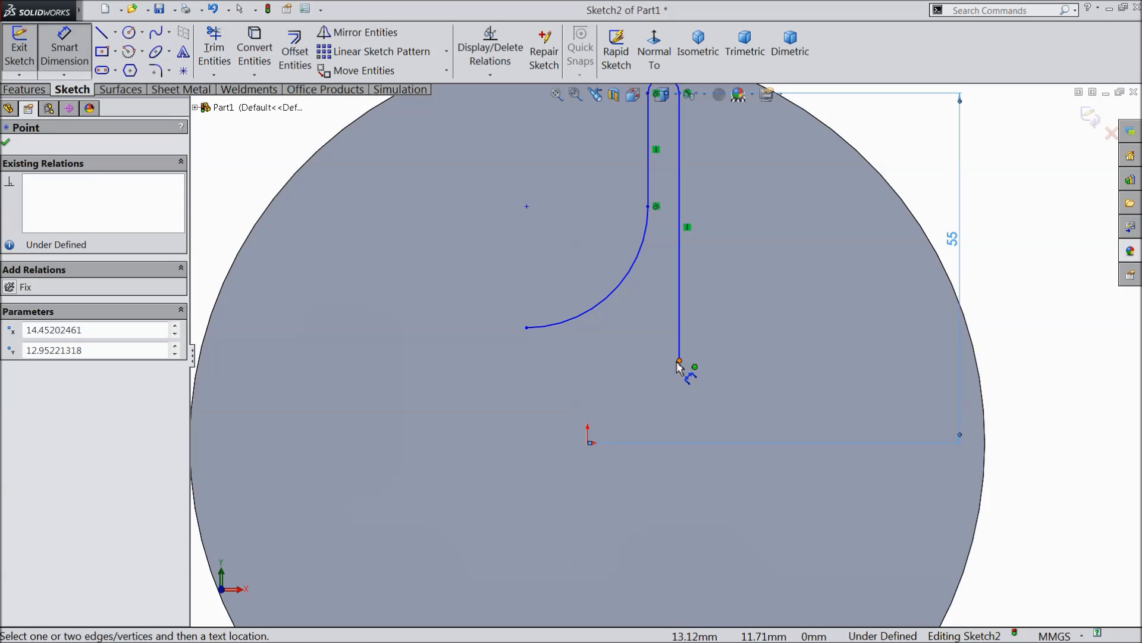
left_click(587, 444)
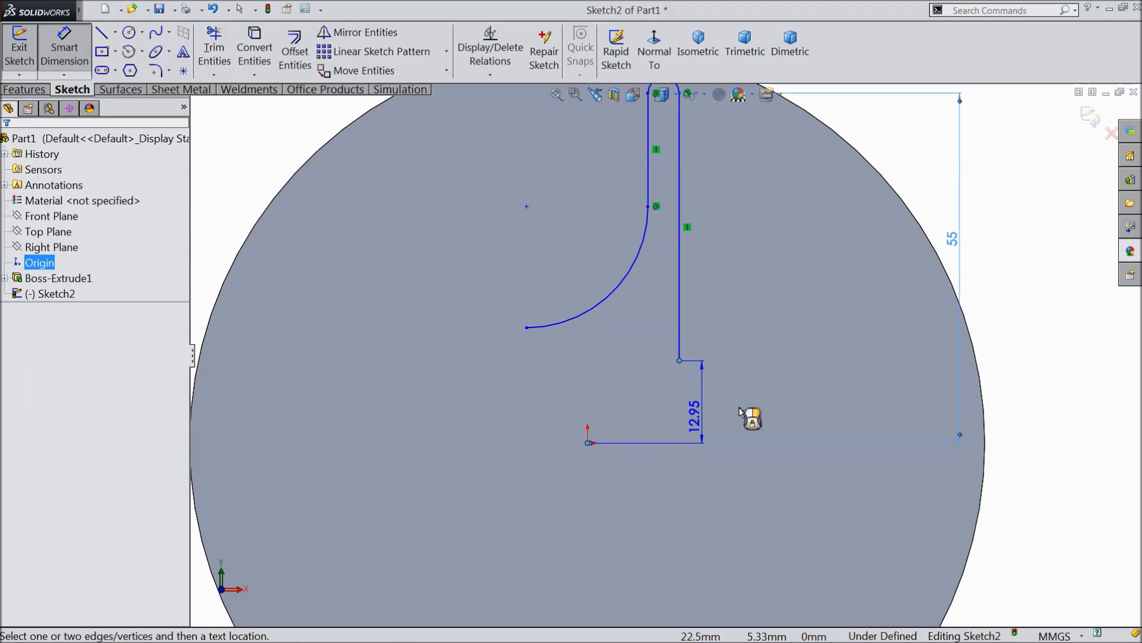
left_click(1025, 404)
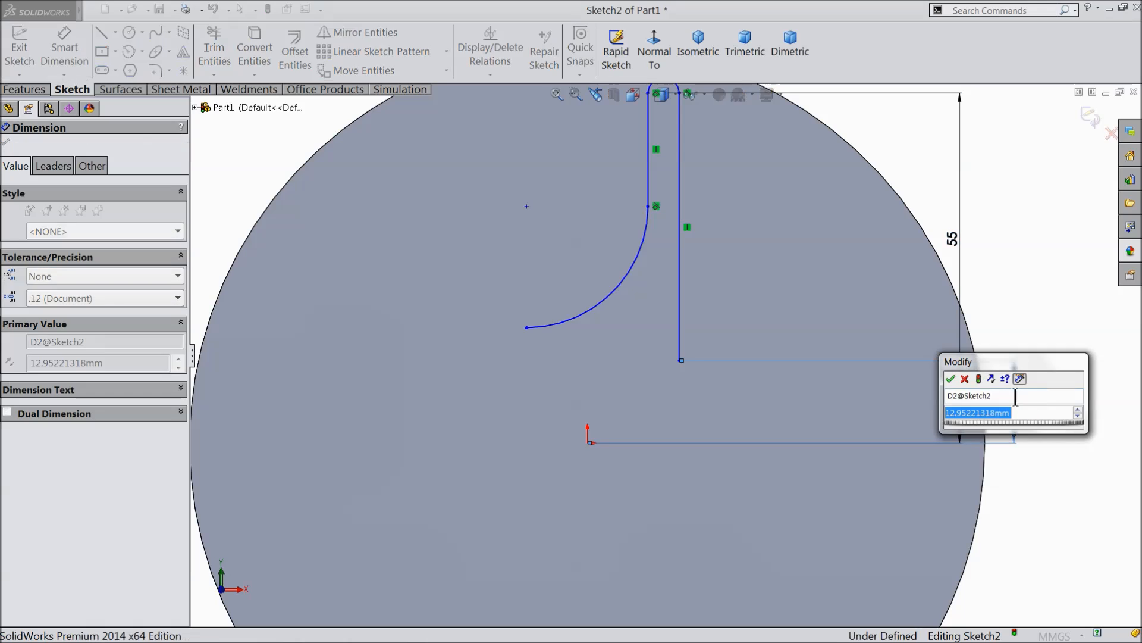
left_click(950, 376)
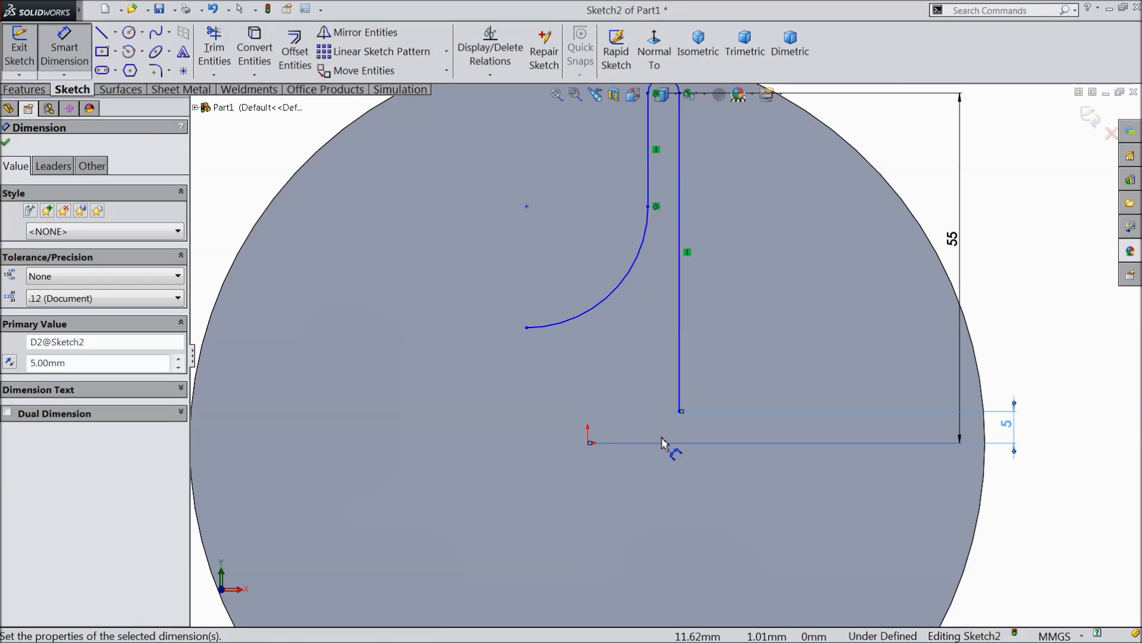
Dimension the horizontal distance from the origin to the long line's lower endpoint to 15.5 mm.
scroll(662, 434, "down", 3)
left_click(534, 434)
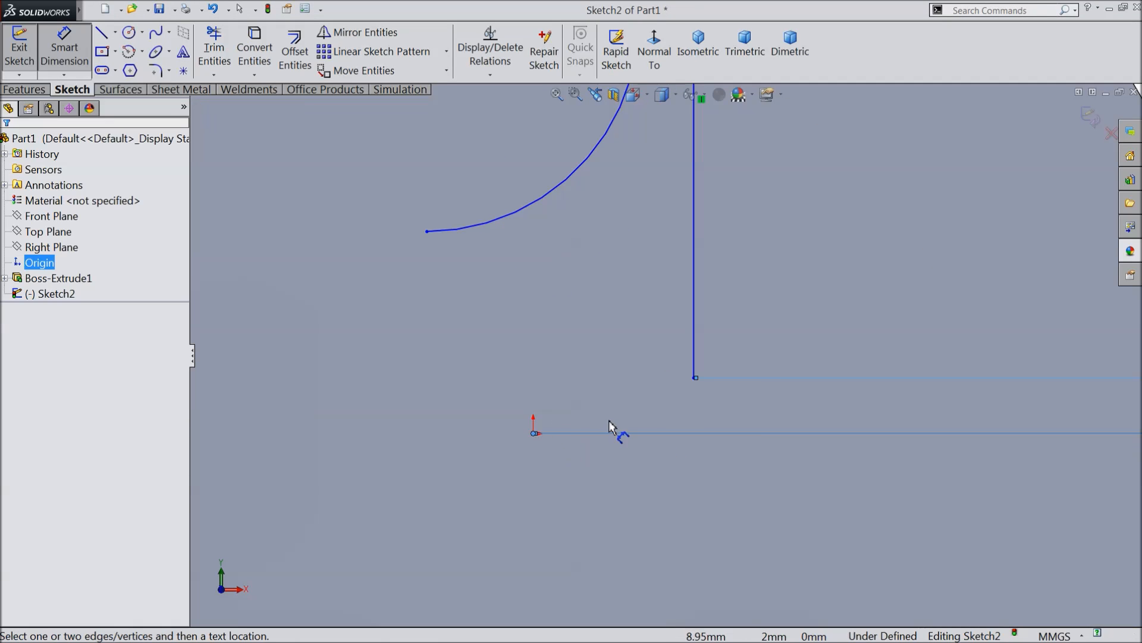
left_click(693, 378)
left_click(625, 491)
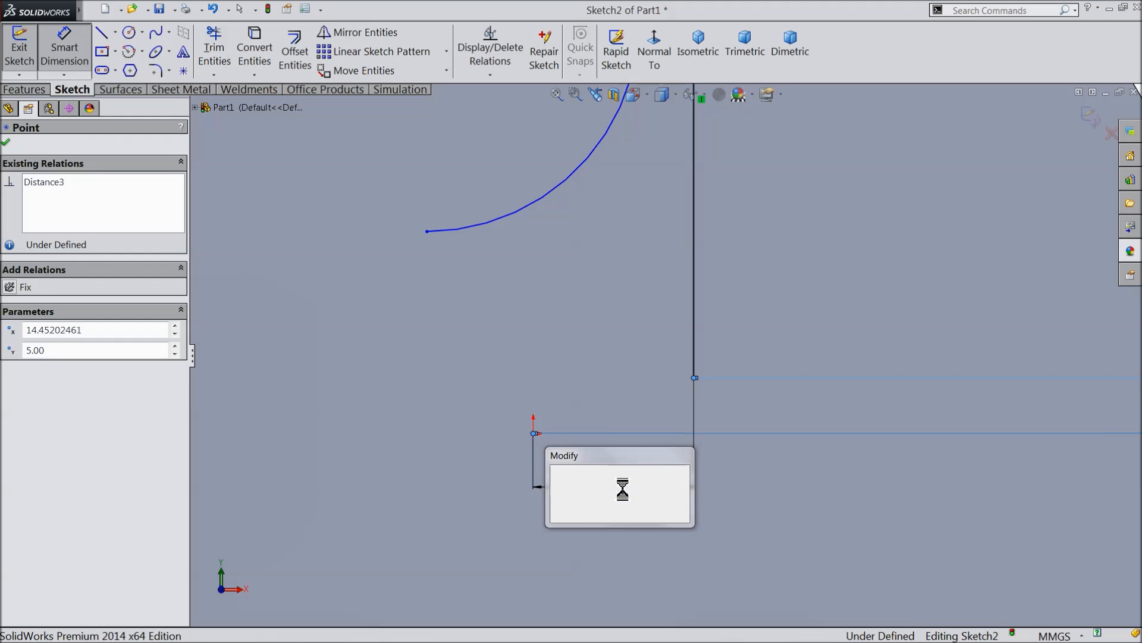
type("15.5")
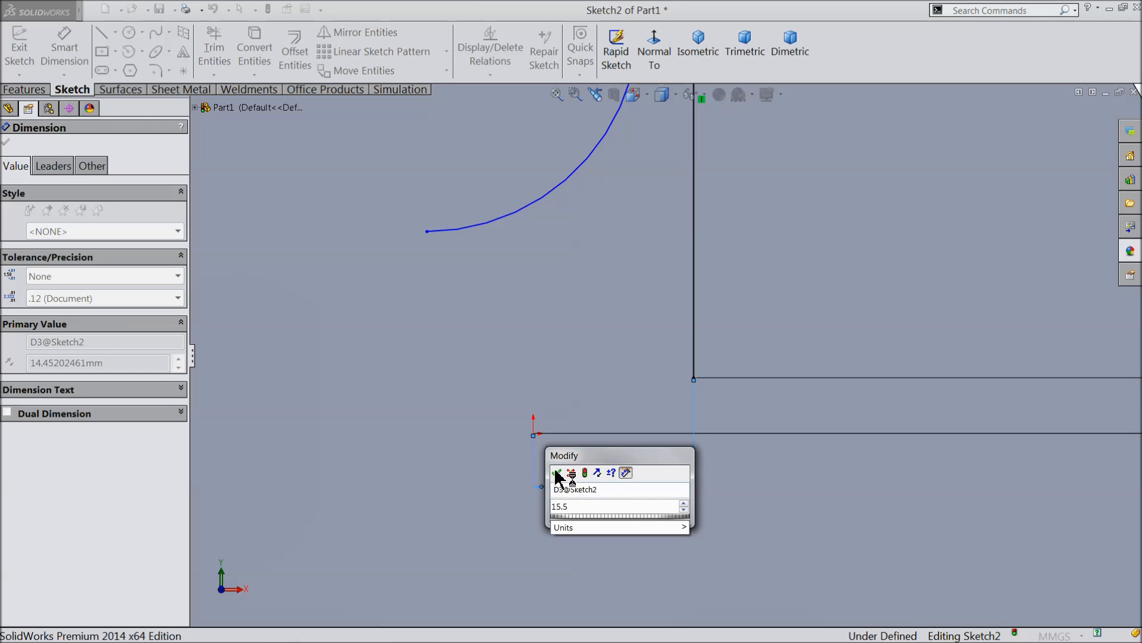
left_click(557, 475)
Dimension the gap between the two parallel vertical lines to 3 mm.
scroll(657, 363, "up", 4)
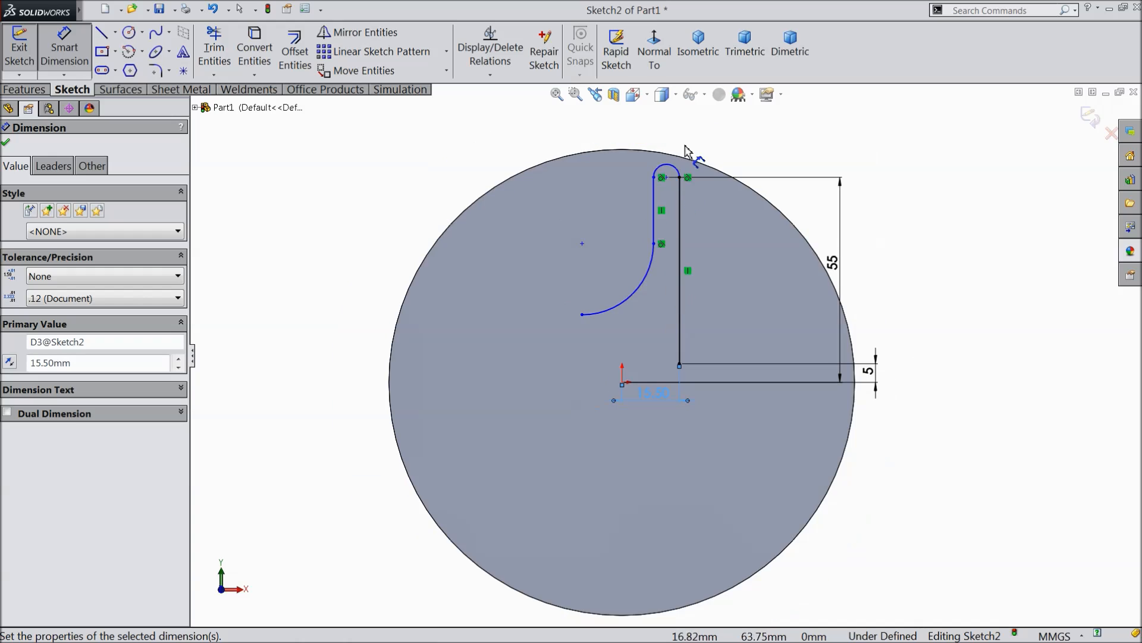
scroll(685, 148, "down", 2)
left_click(678, 279)
left_click(629, 271)
left_click(653, 157)
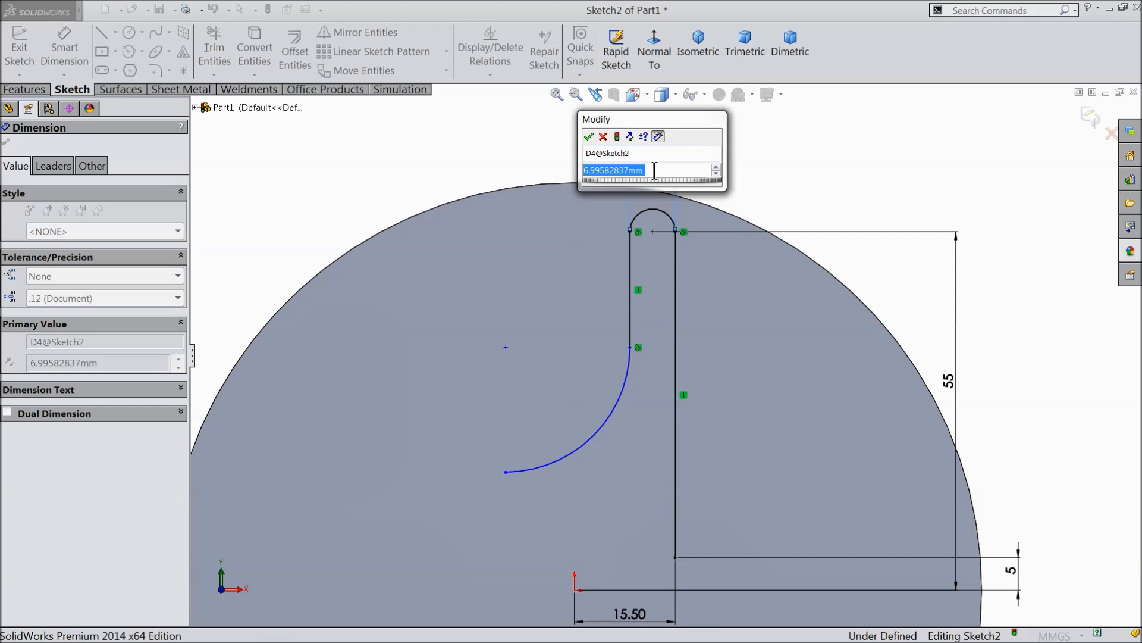
type("3")
left_click(589, 137)
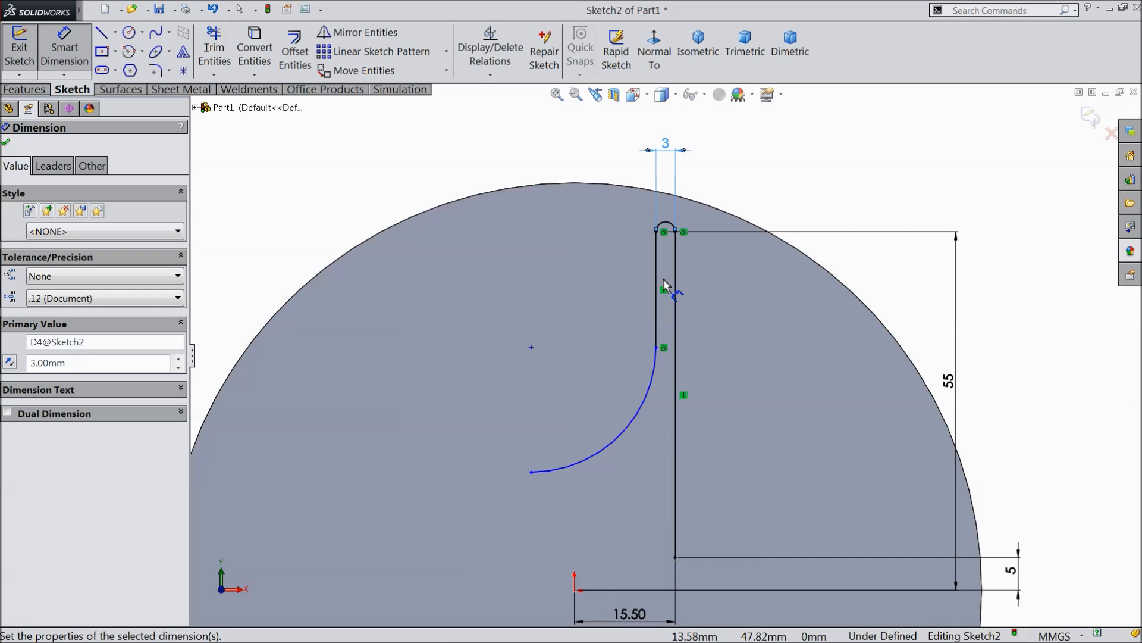
Set the length of the shorter vertical line to 22 mm with a dimension.
scroll(683, 383, "down", 1)
left_click(650, 240)
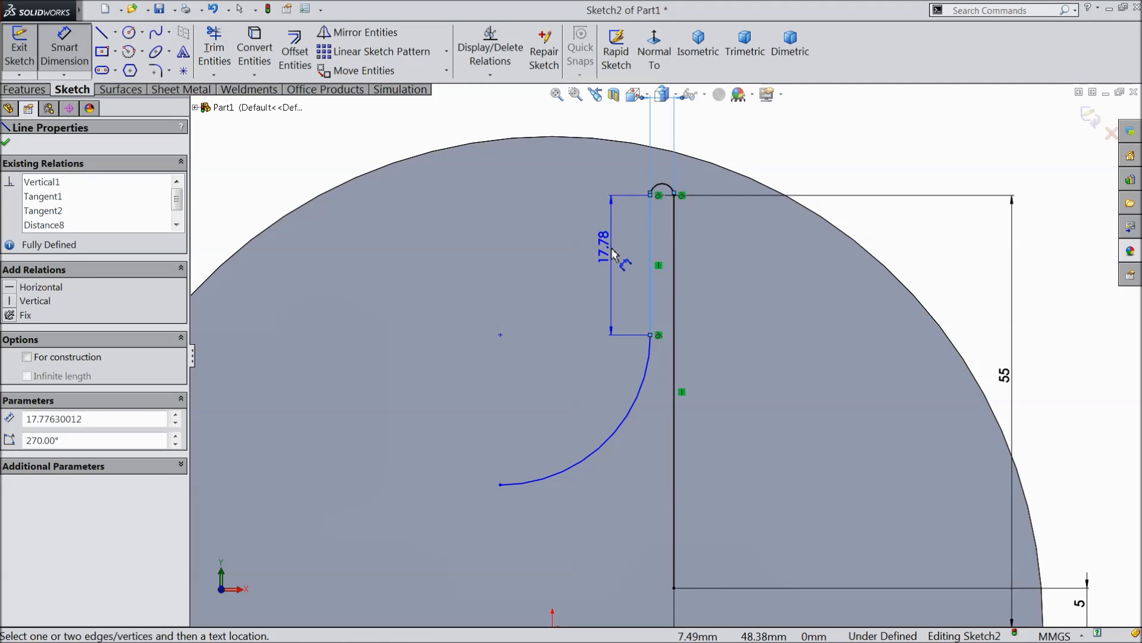
left_click(604, 241)
type("22")
left_click(548, 235)
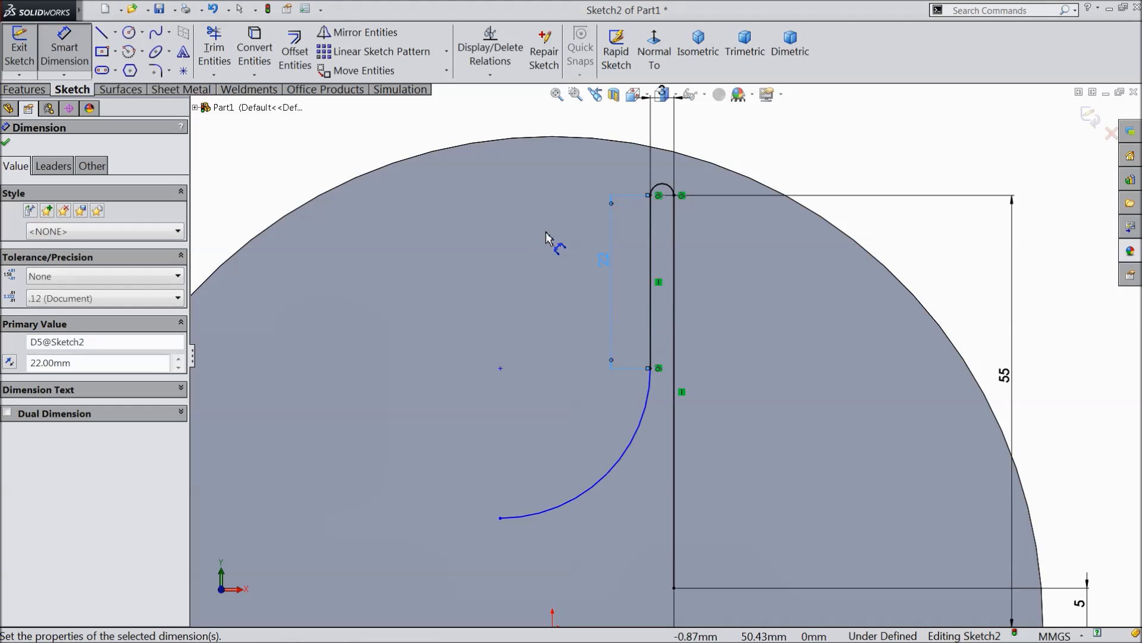
Dimension the horizontal distance from the origin to the large lower arc's centre to 5 mm.
scroll(665, 411, "up", 2)
scroll(567, 396, "down", 2)
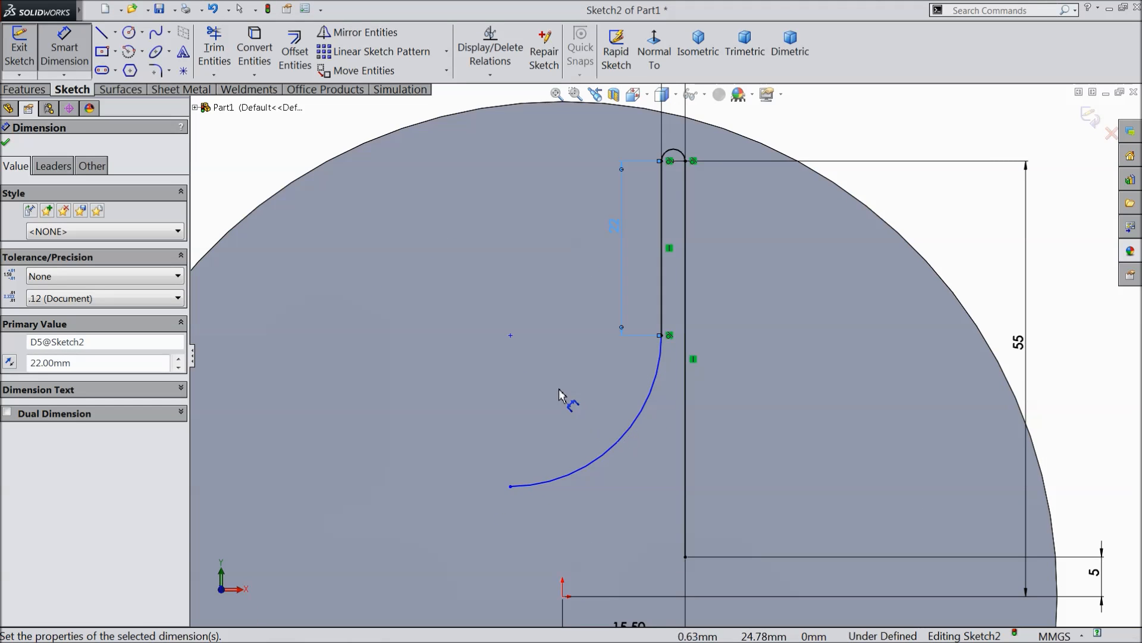
scroll(612, 530, "up", 3)
left_click(595, 523)
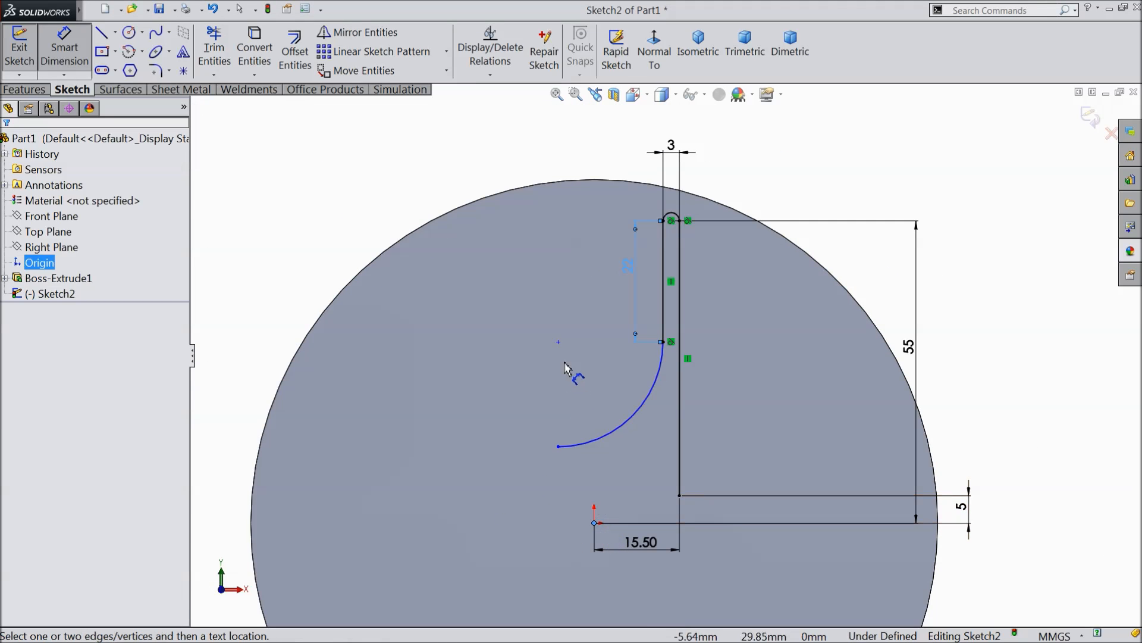
left_click(559, 342)
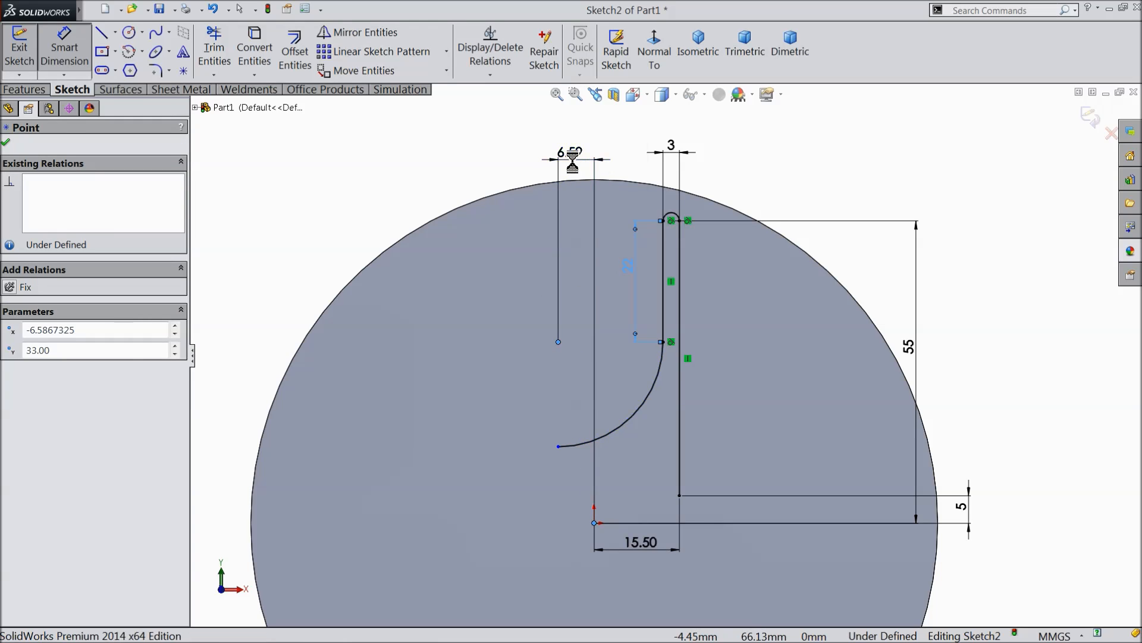
left_click(570, 157)
type("5")
left_click(506, 145)
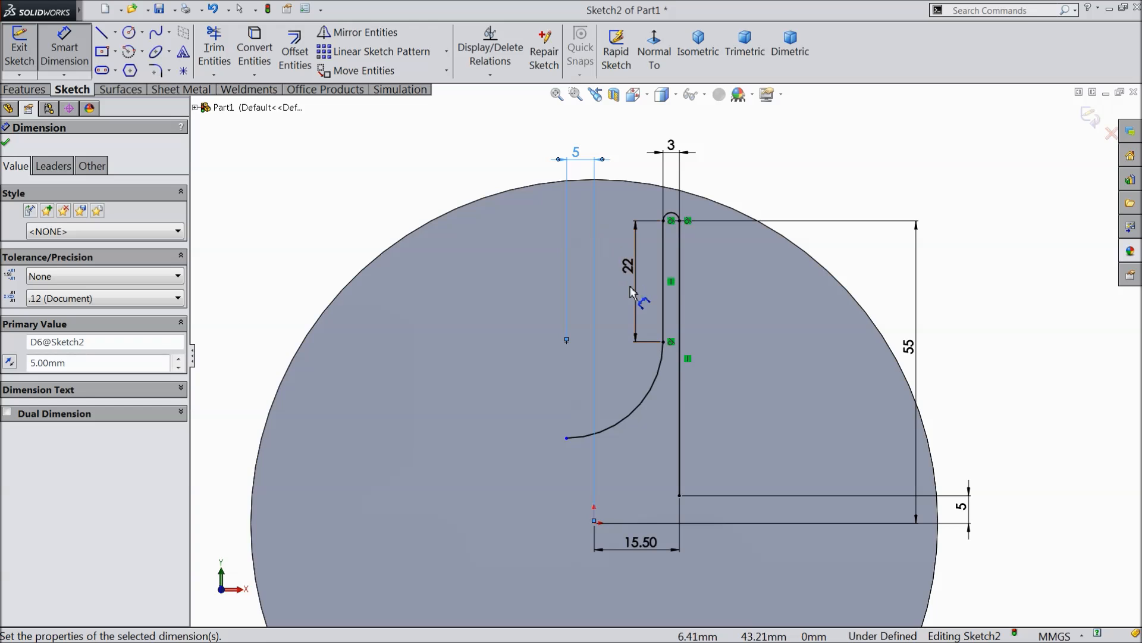
Add a driven radius dimension to the large lower arc and finish dimensioning.
left_click(627, 416)
left_click(456, 306)
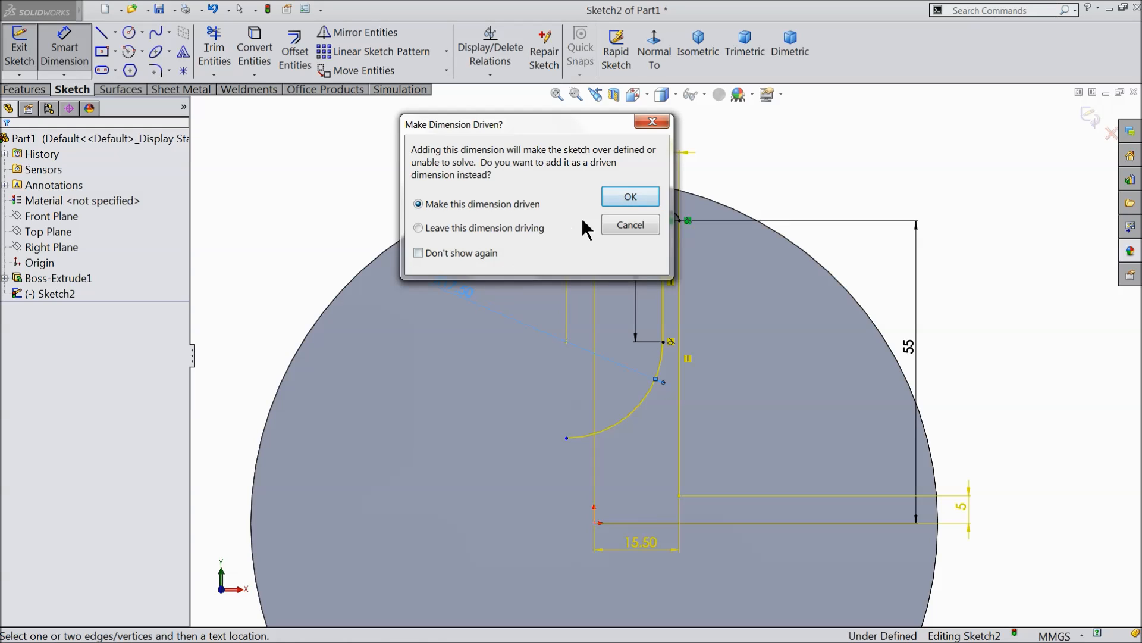
left_click(630, 196)
scroll(672, 494, "down", 2)
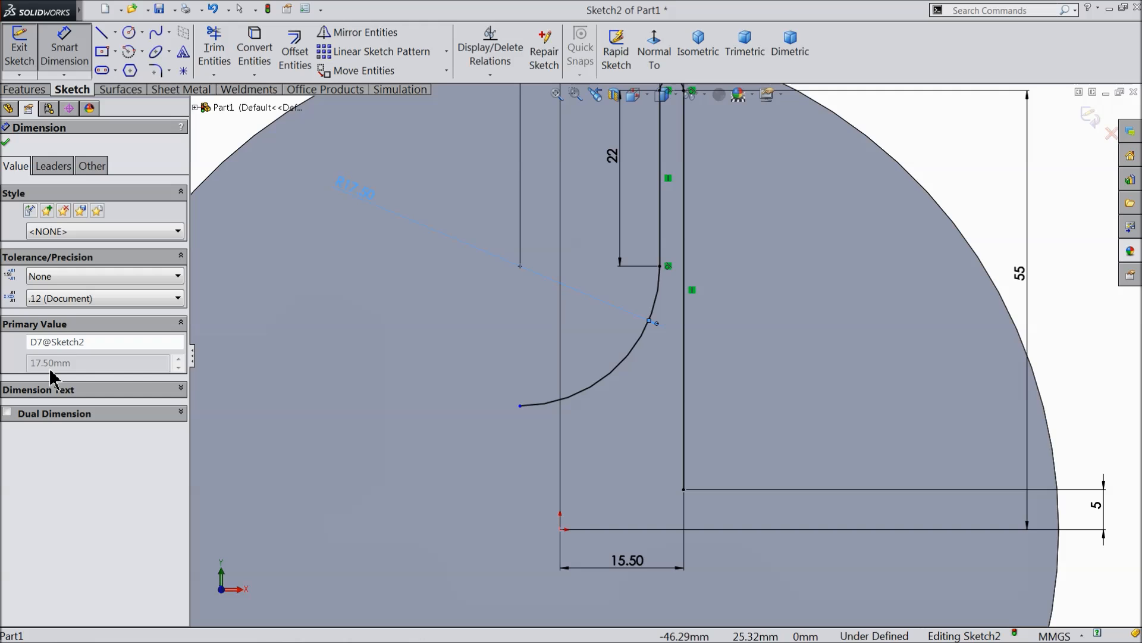
scroll(558, 391, "up", 2)
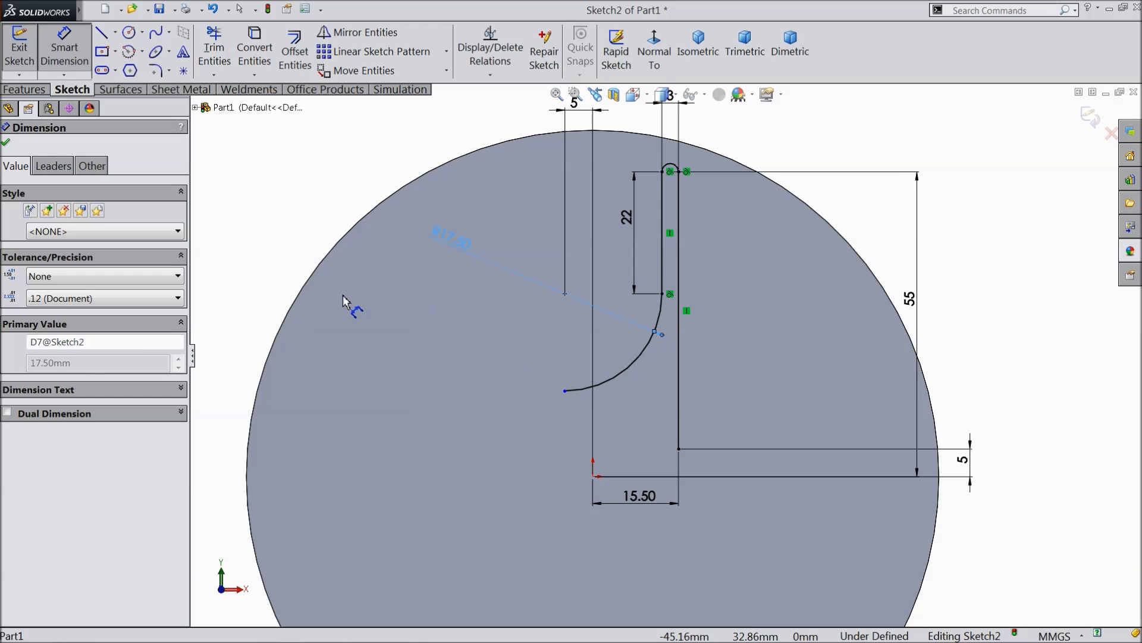
left_click(7, 143)
Circular-pattern the line-and-arc profile about the origin with 4 equally spaced instances over 360°.
scroll(566, 332, "up", 2)
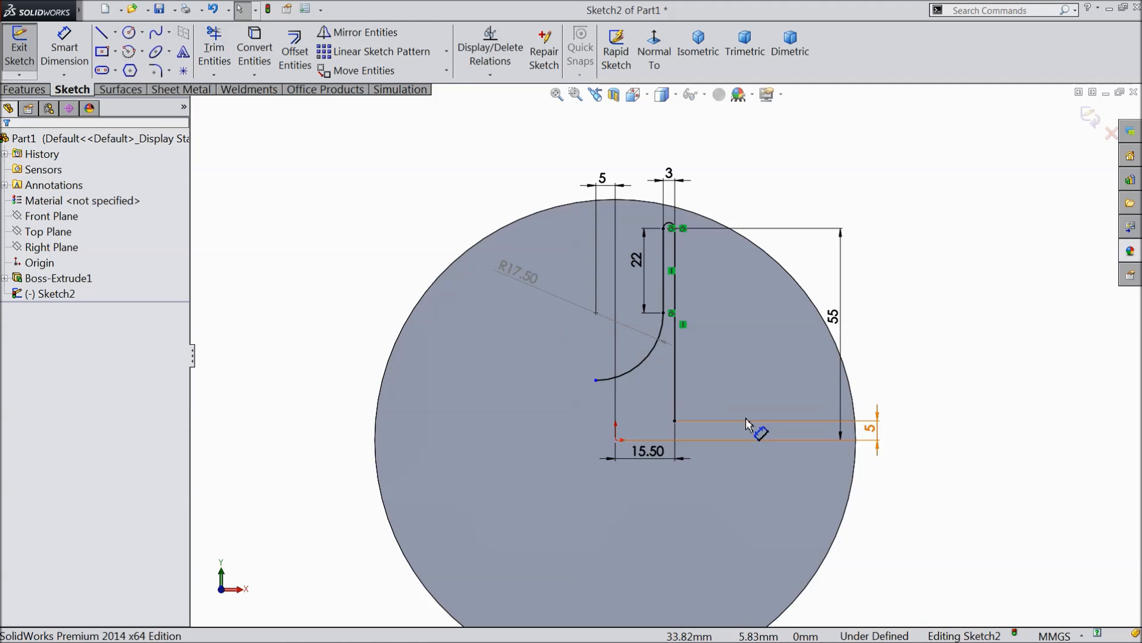
scroll(661, 450, "up", 2)
scroll(624, 384, "down", 2)
scroll(632, 386, "up", 3)
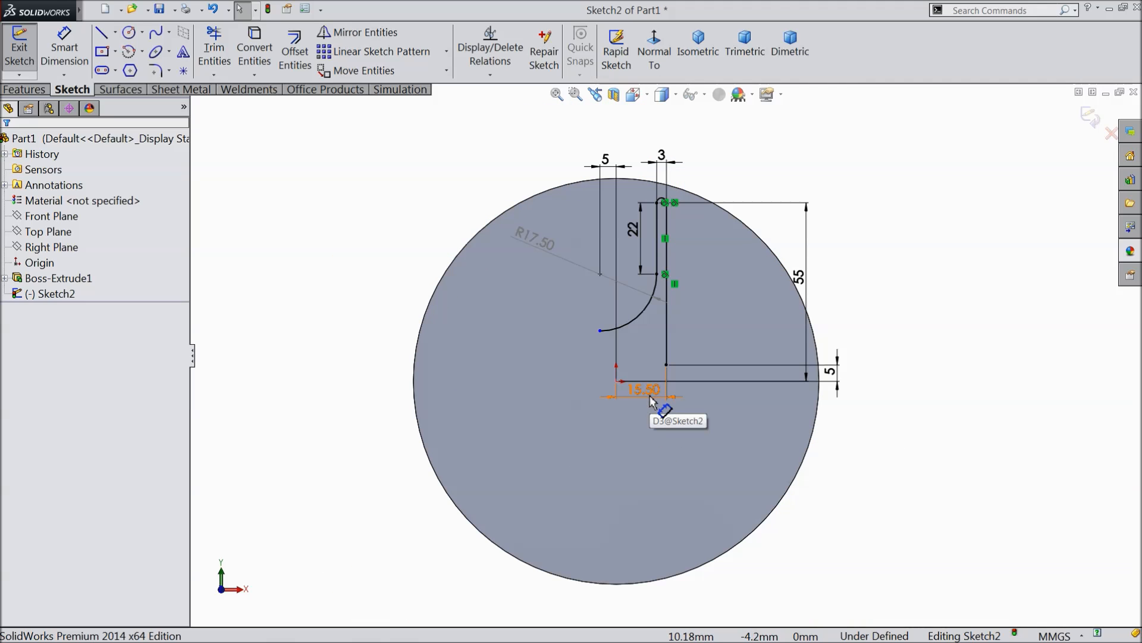
scroll(655, 400, "down", 2)
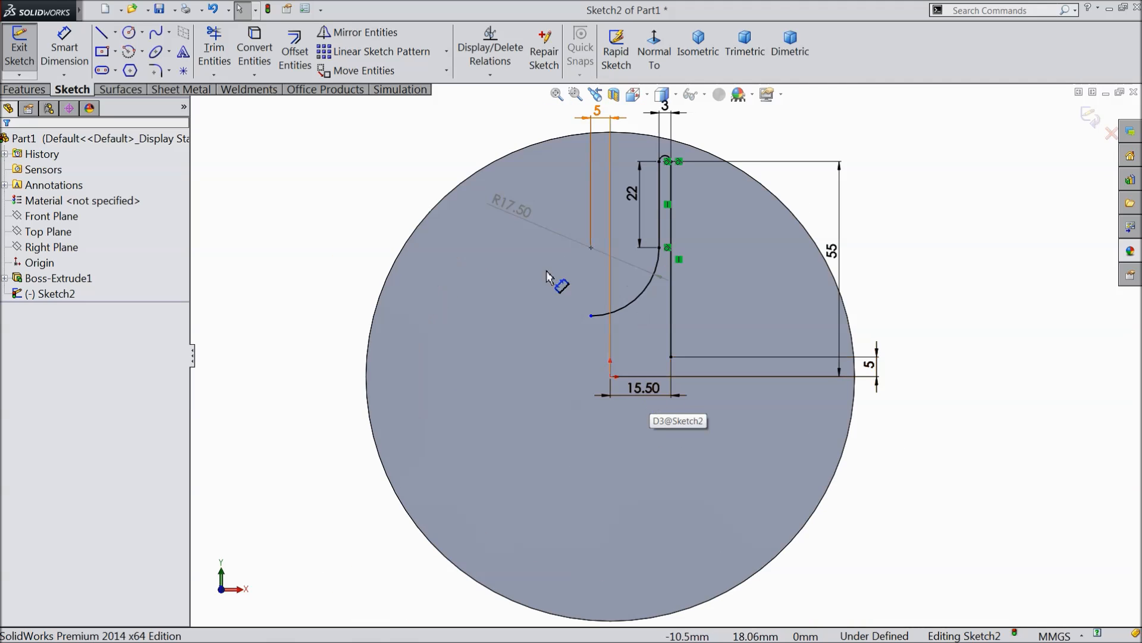
left_click(447, 51)
left_click(388, 89)
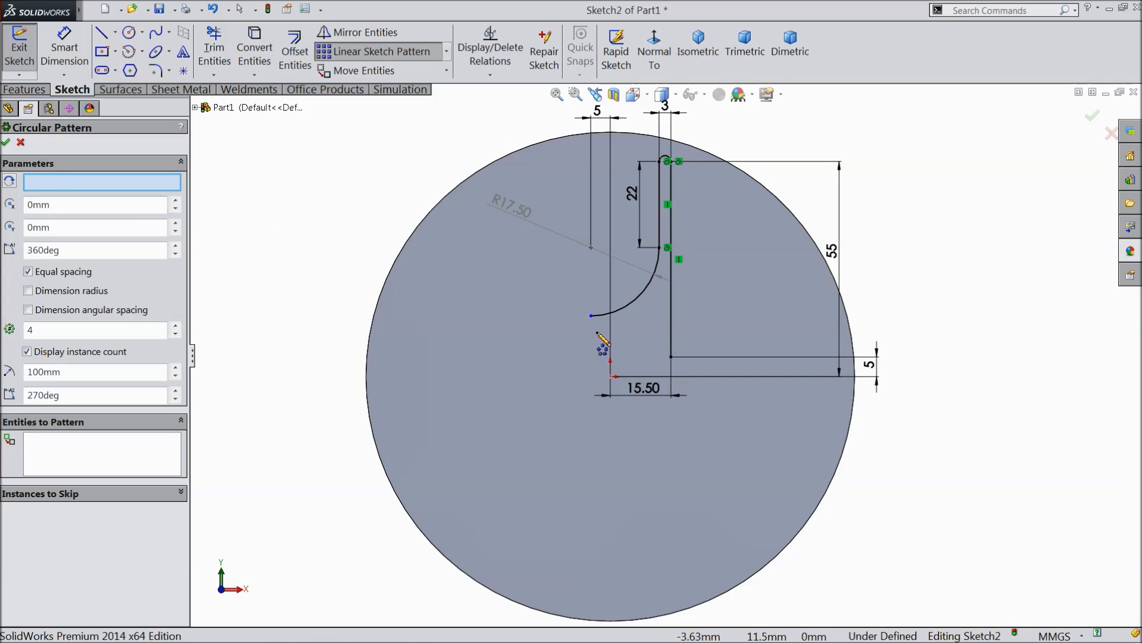
left_click(95, 457)
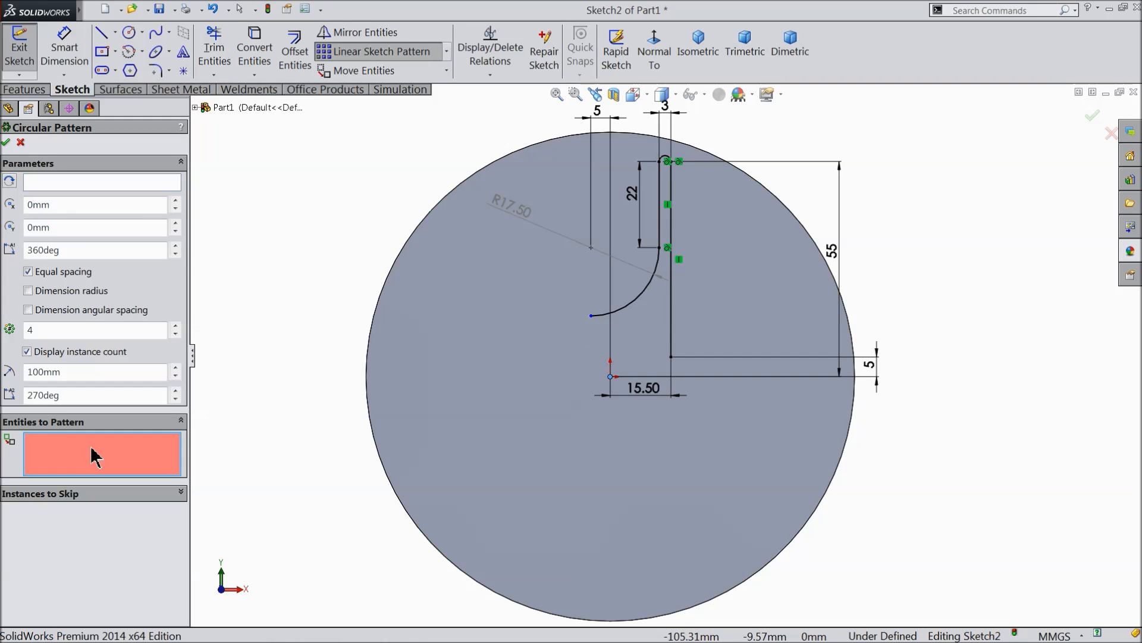
left_click(654, 278)
left_click(659, 241)
left_click(672, 274)
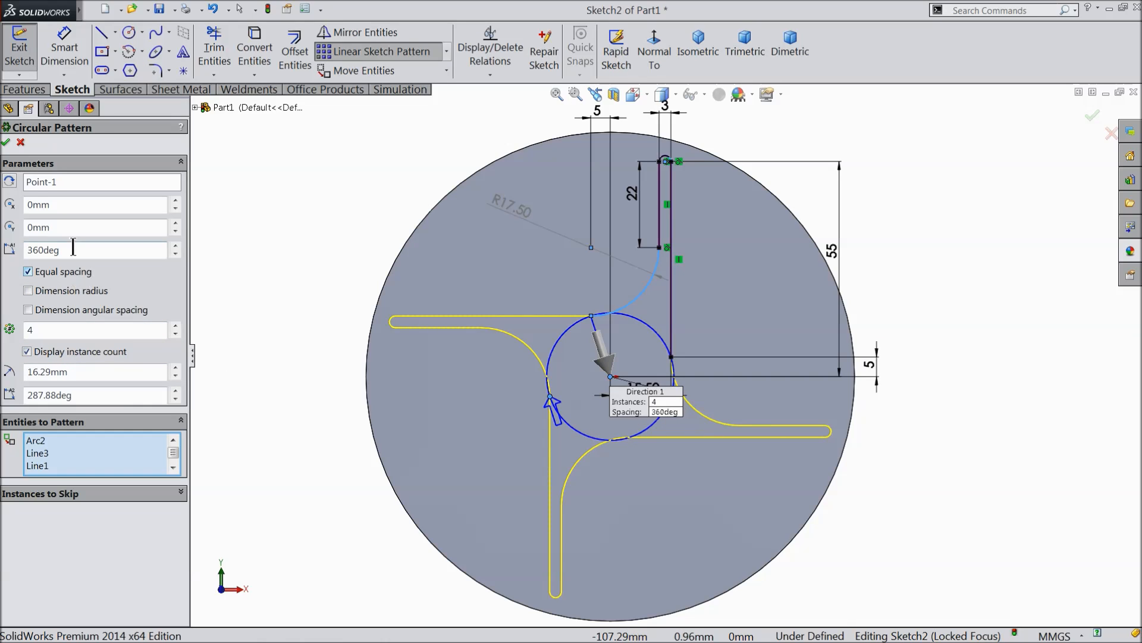
left_click(6, 142)
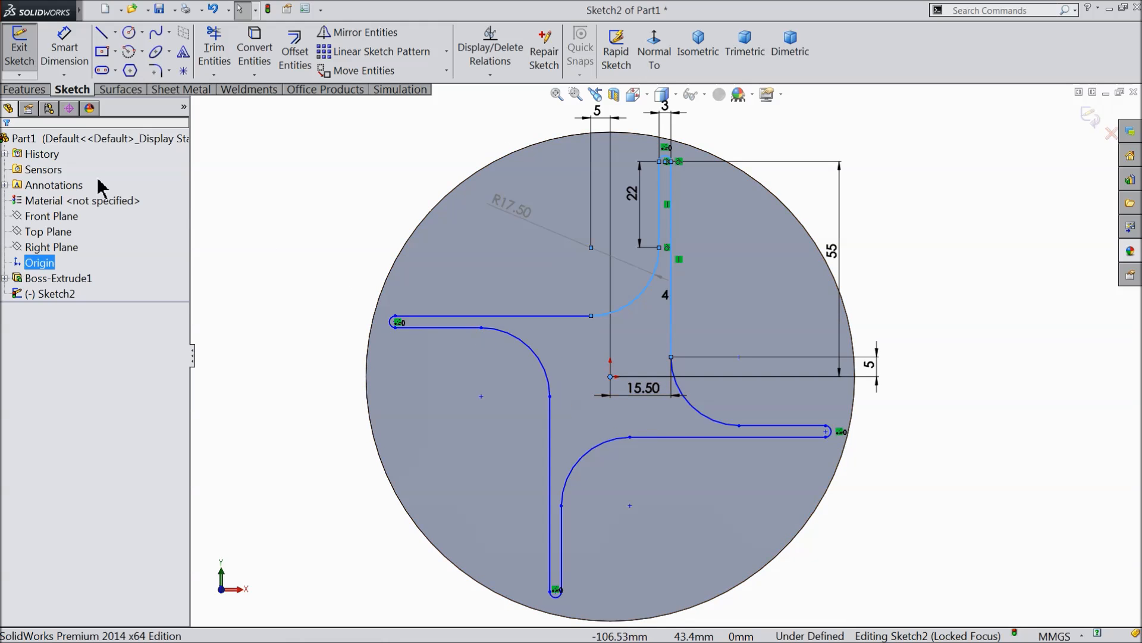
Sketch a circle about 16.7 mm in diameter centred on the origin.
left_click(129, 32)
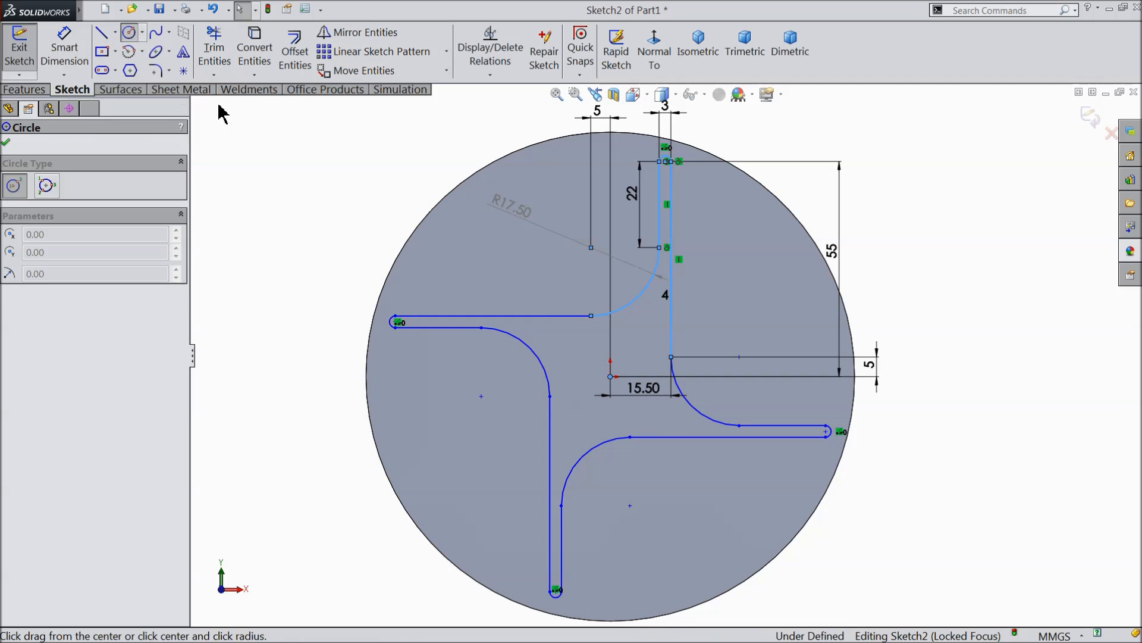
left_click(611, 376)
left_click(585, 355)
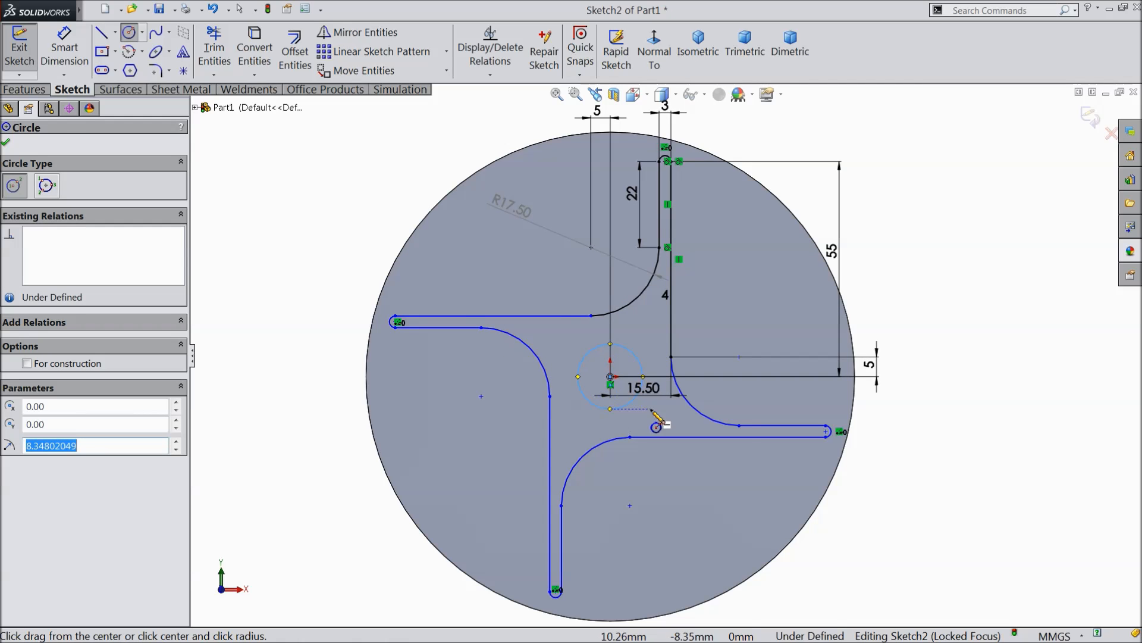
Dimension the central circle's diameter to 15 mm.
scroll(655, 424, "down", 2)
left_click(63, 53)
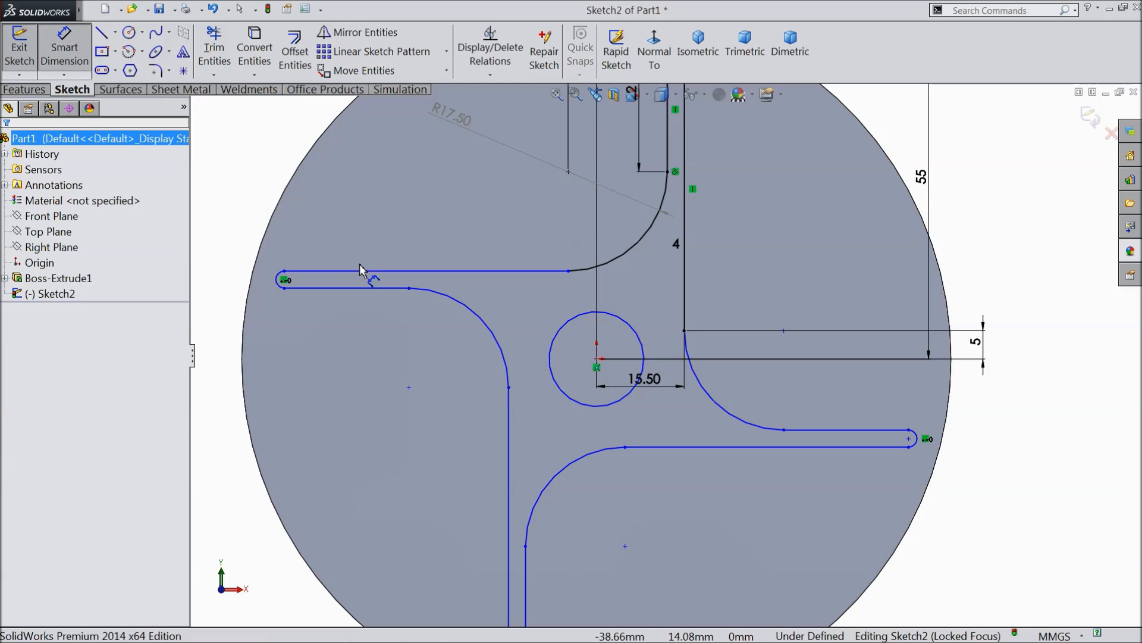
left_click(550, 366)
left_click(421, 376)
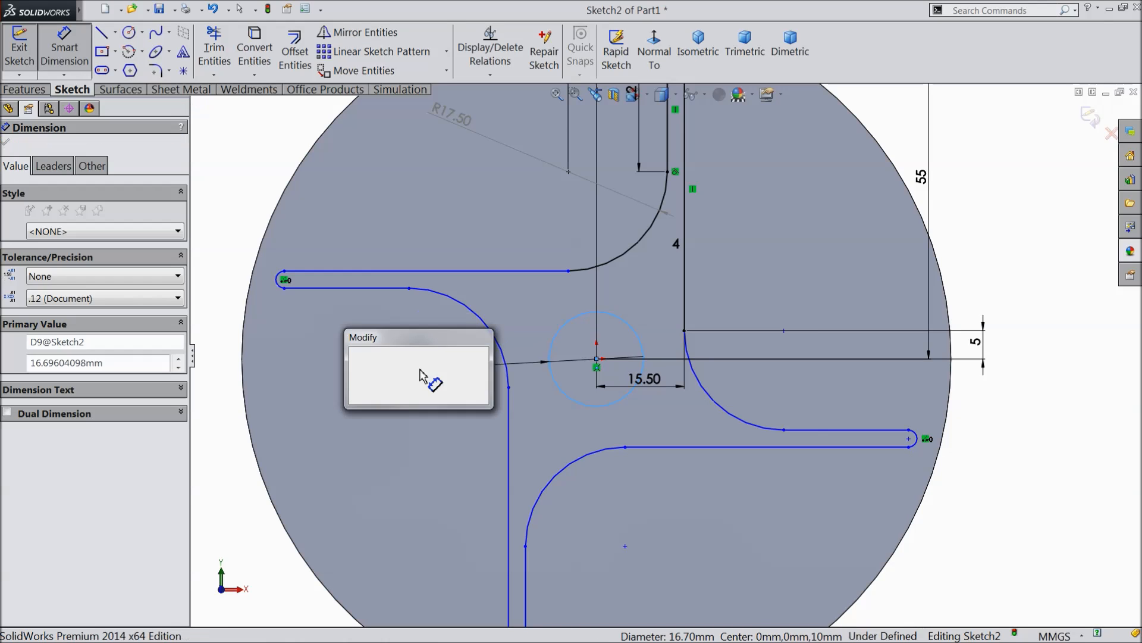
type("15")
left_click(355, 355)
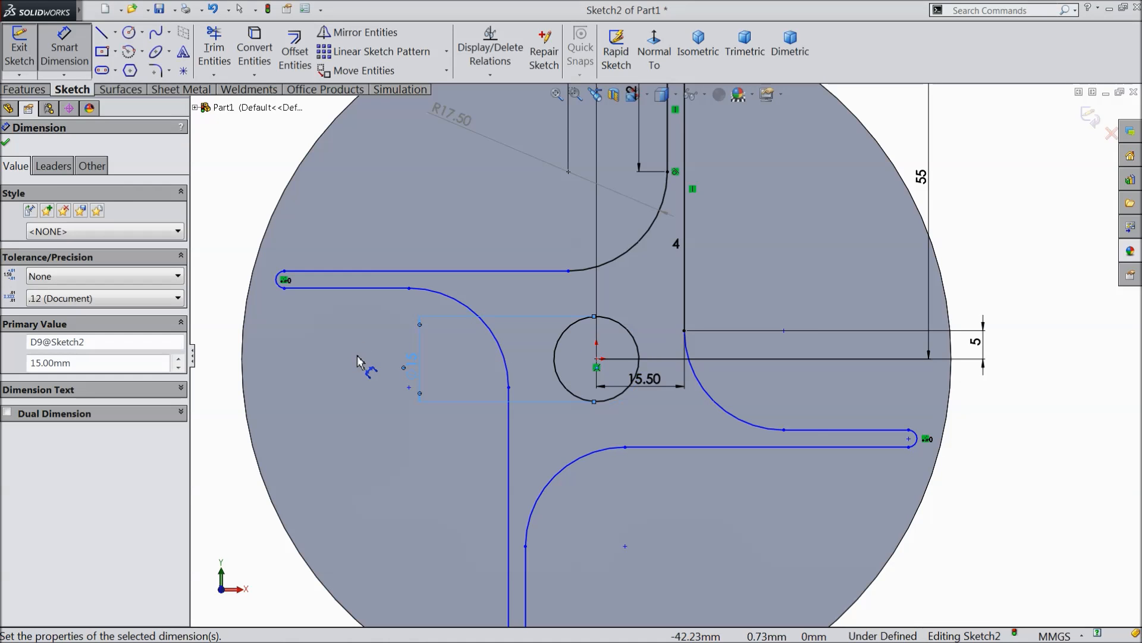
left_click(6, 142)
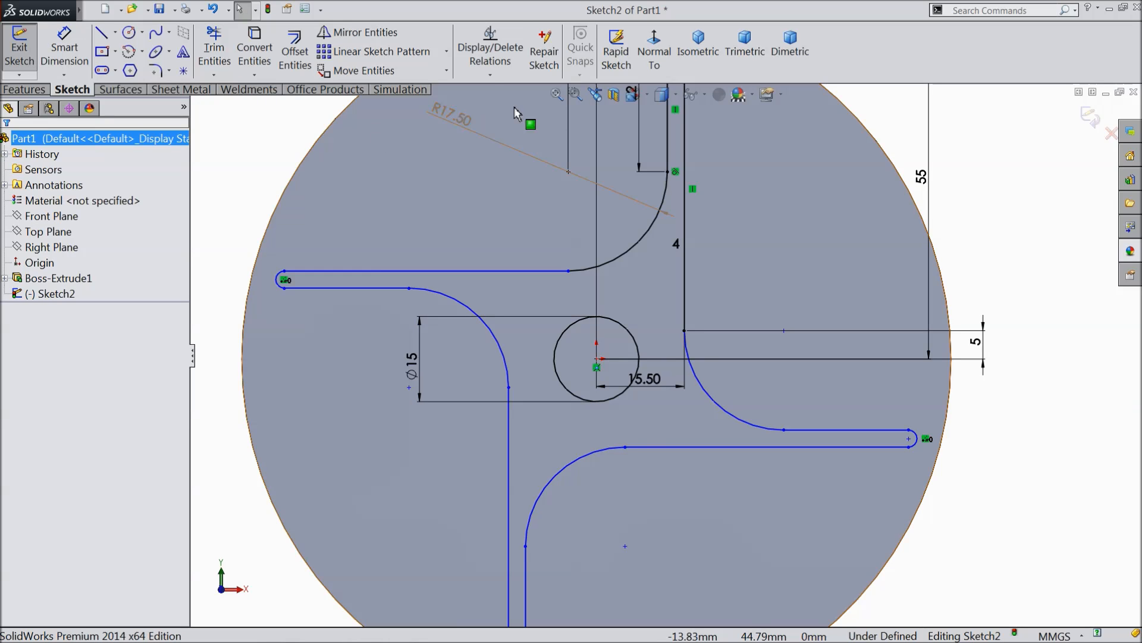
Run Fully Define Sketch on all entities in the sketch, calculating dimensions without relations, and accept the result.
left_click(490, 75)
left_click(511, 126)
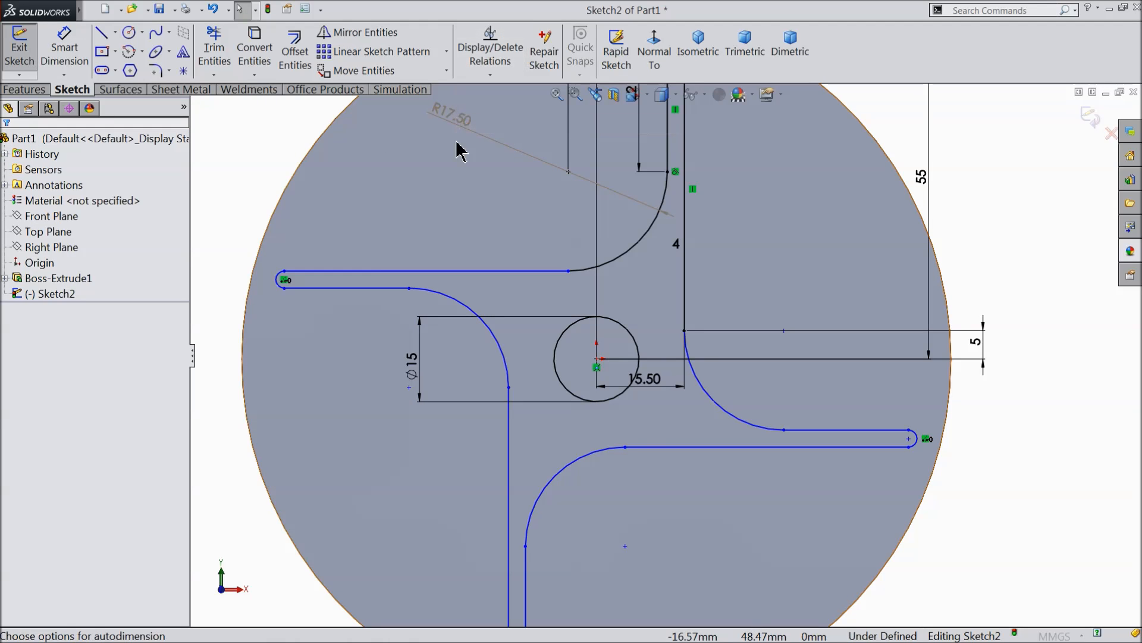
left_click(90, 221)
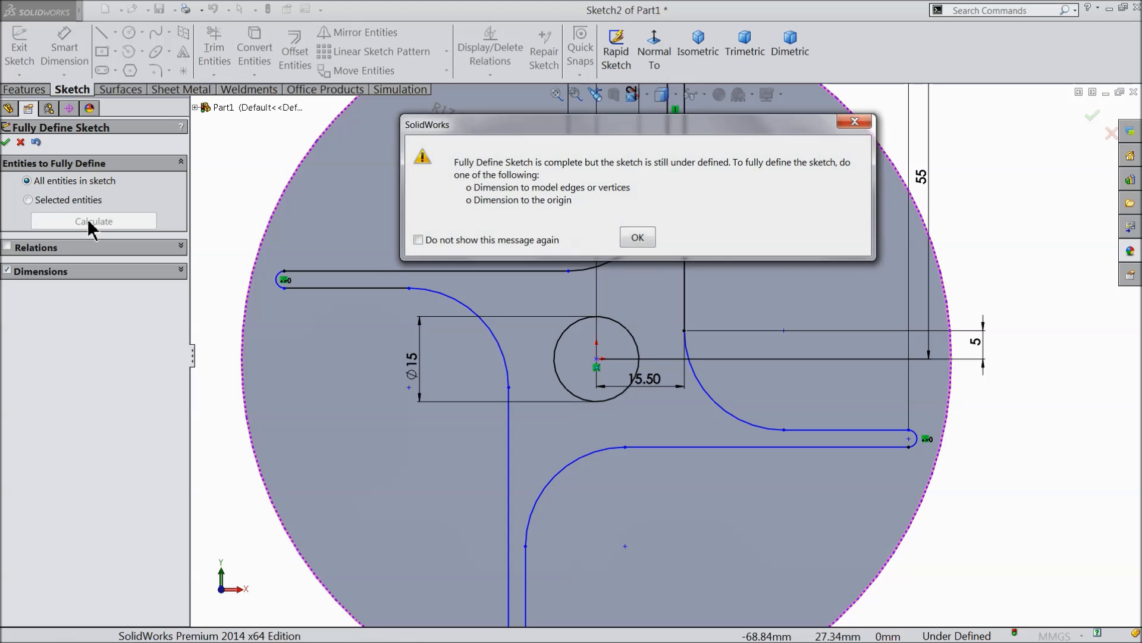
left_click(636, 238)
scroll(580, 285, "up", 5)
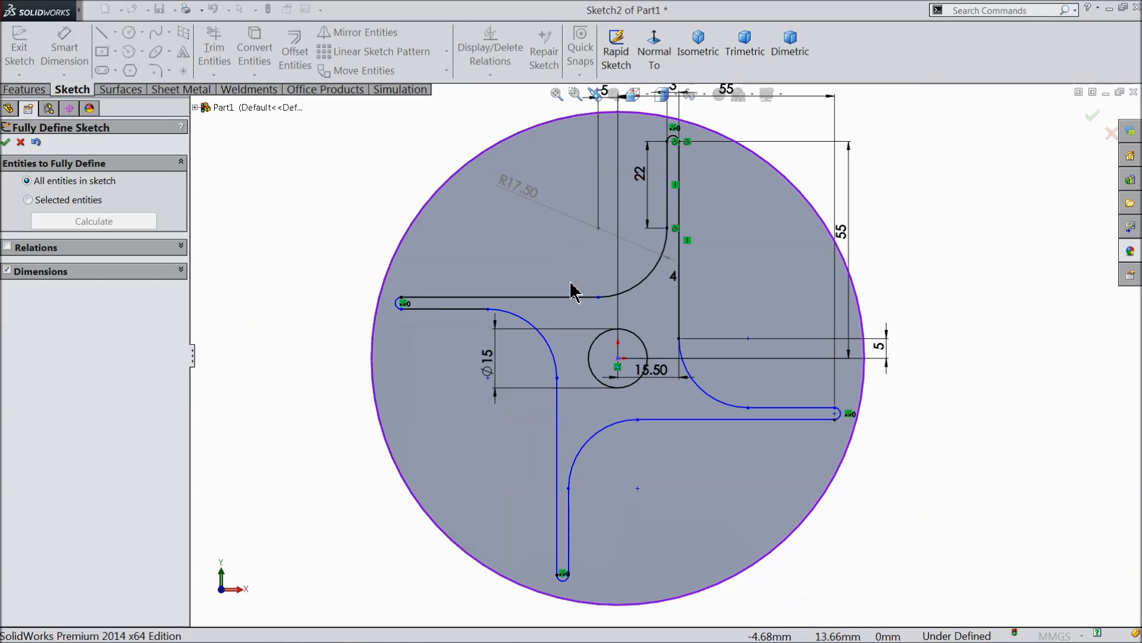
scroll(660, 375, "down", 2)
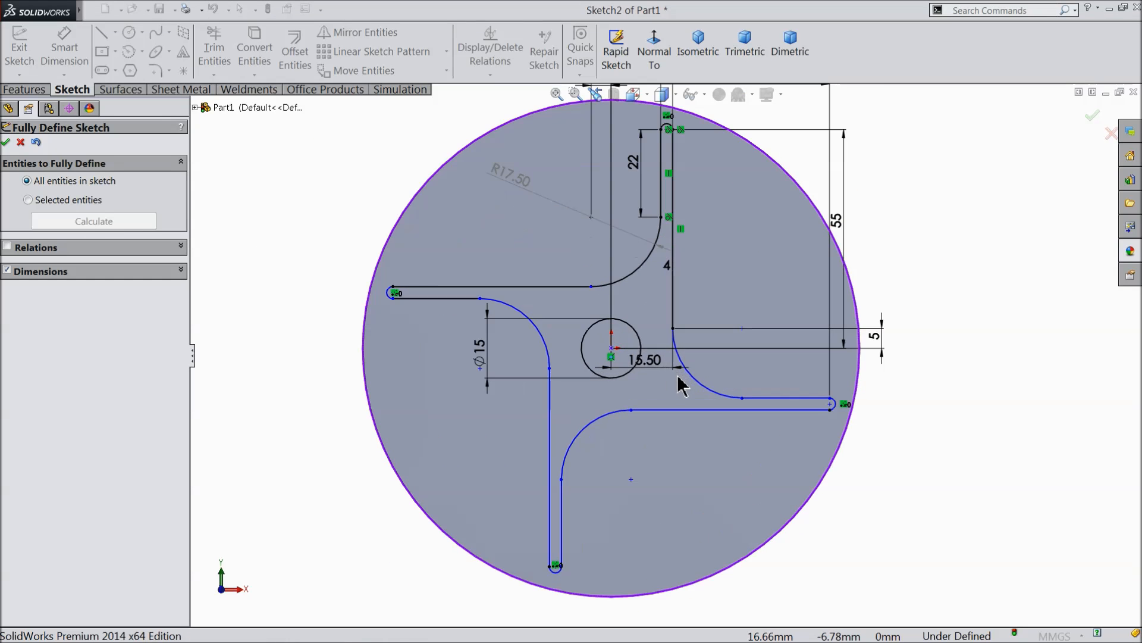
left_click(7, 142)
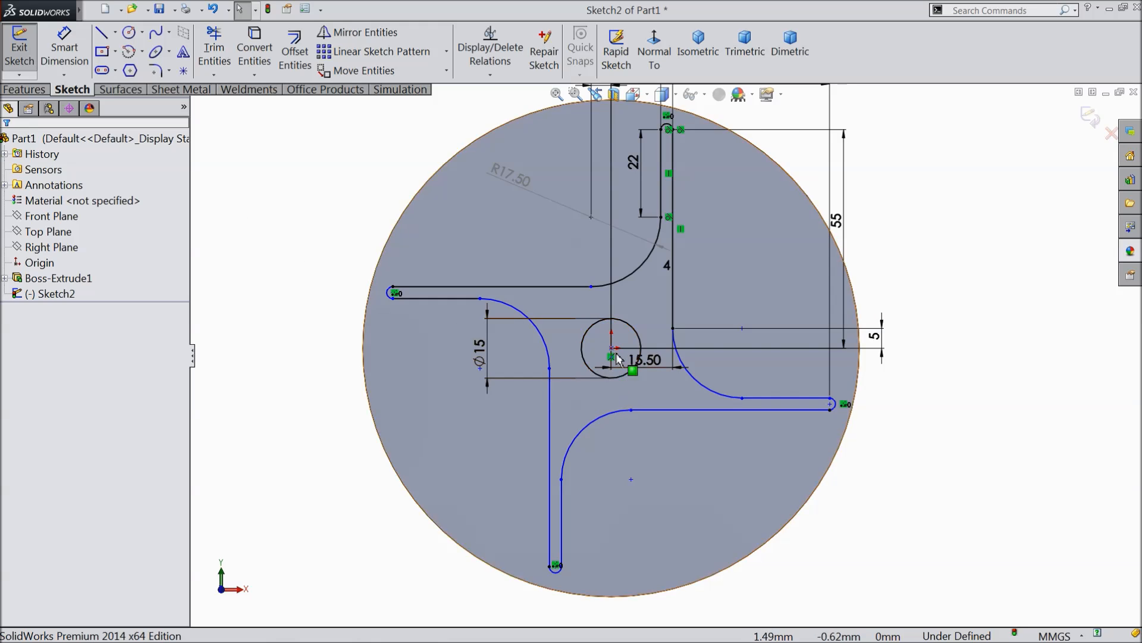
Cut-extrude the four-armed profile around the central circle into the disc with a blind depth of 4 mm.
scroll(655, 298, "up", 2)
scroll(686, 238, "down", 2)
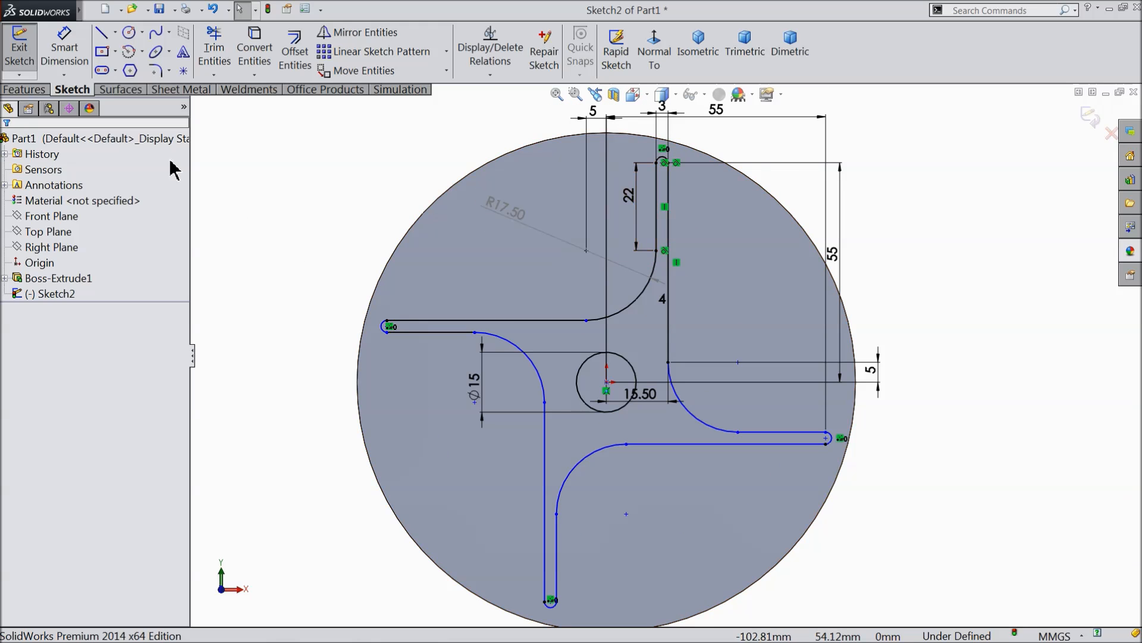
left_click(24, 89)
left_click(248, 60)
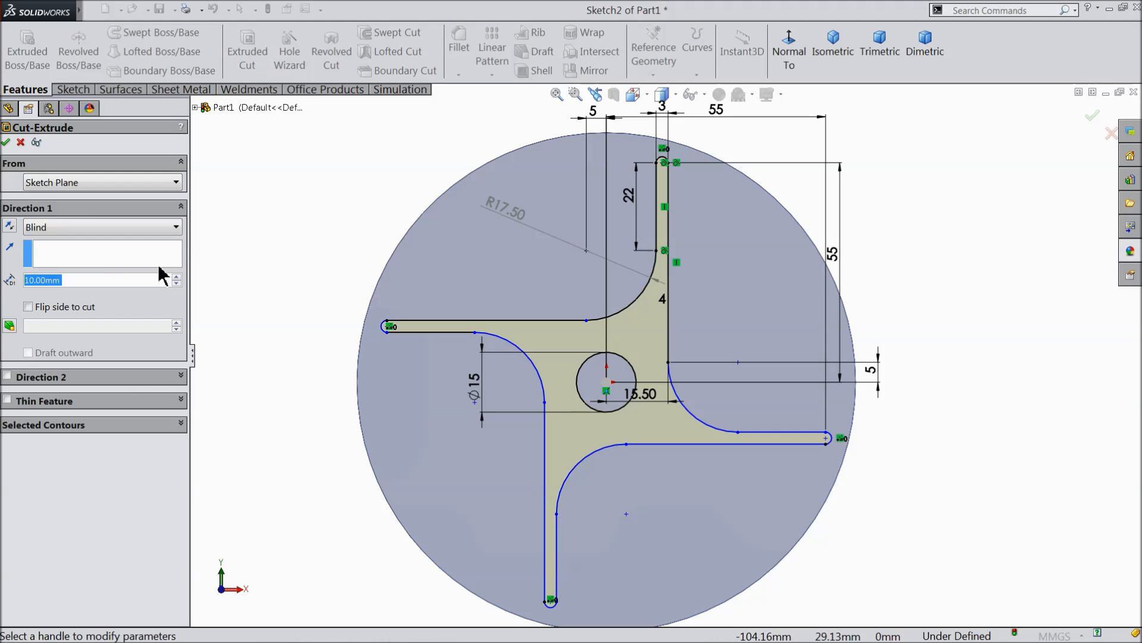
type("4")
key("Return")
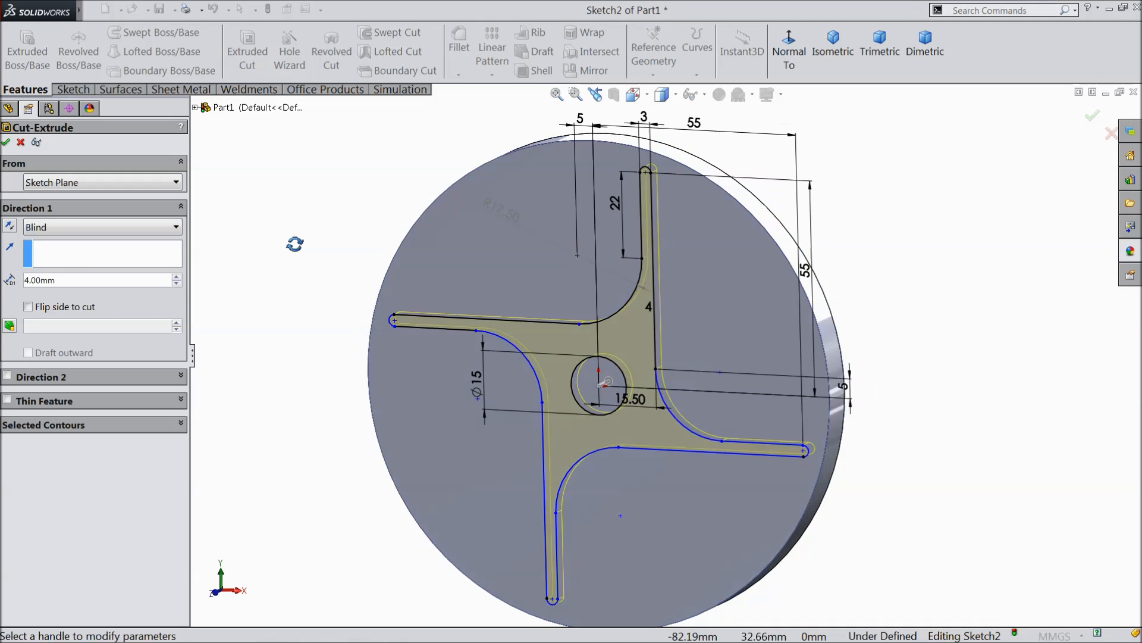
scroll(595, 384, "down", 2)
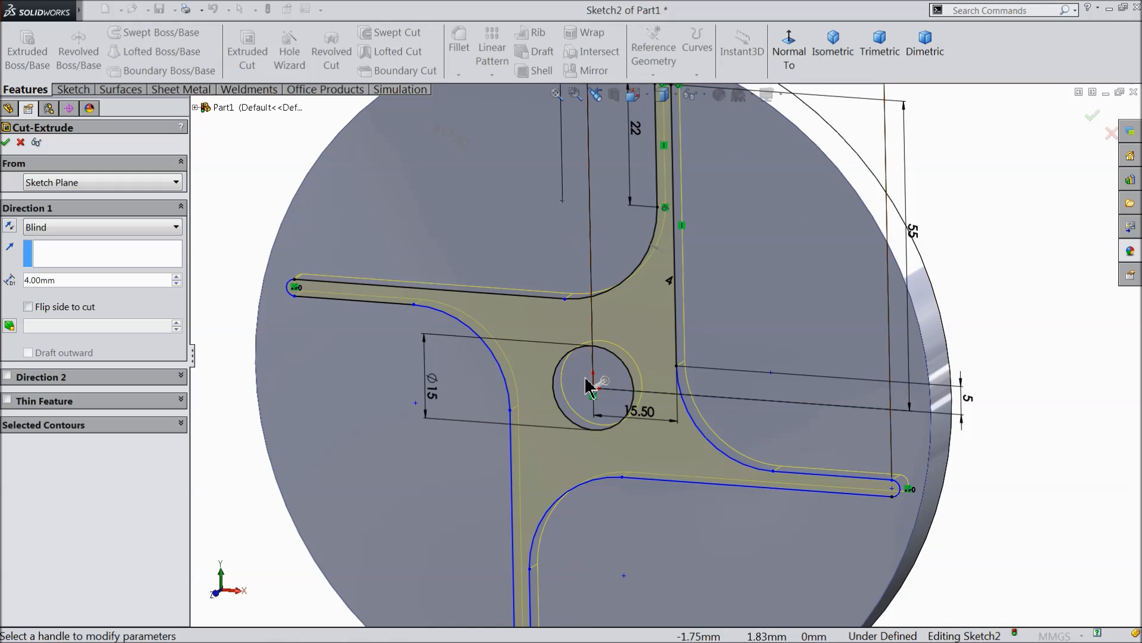
left_click(6, 142)
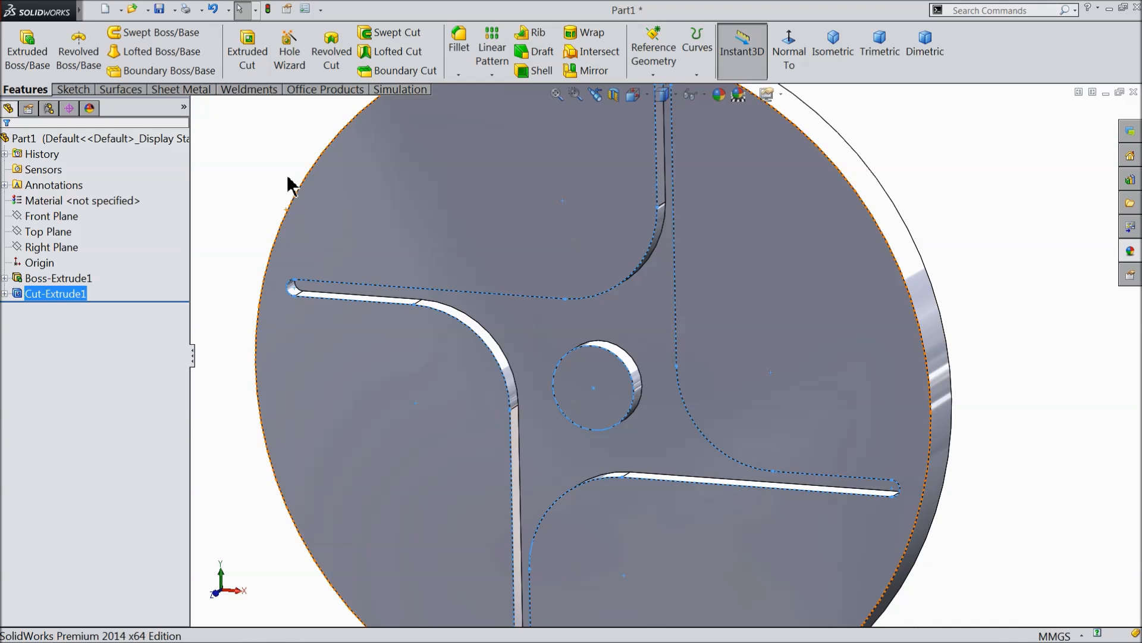
Fillet the disc's front outer edge, the central boss's front face and the four-armed recess's rim with a 1 mm radius.
left_click(279, 173)
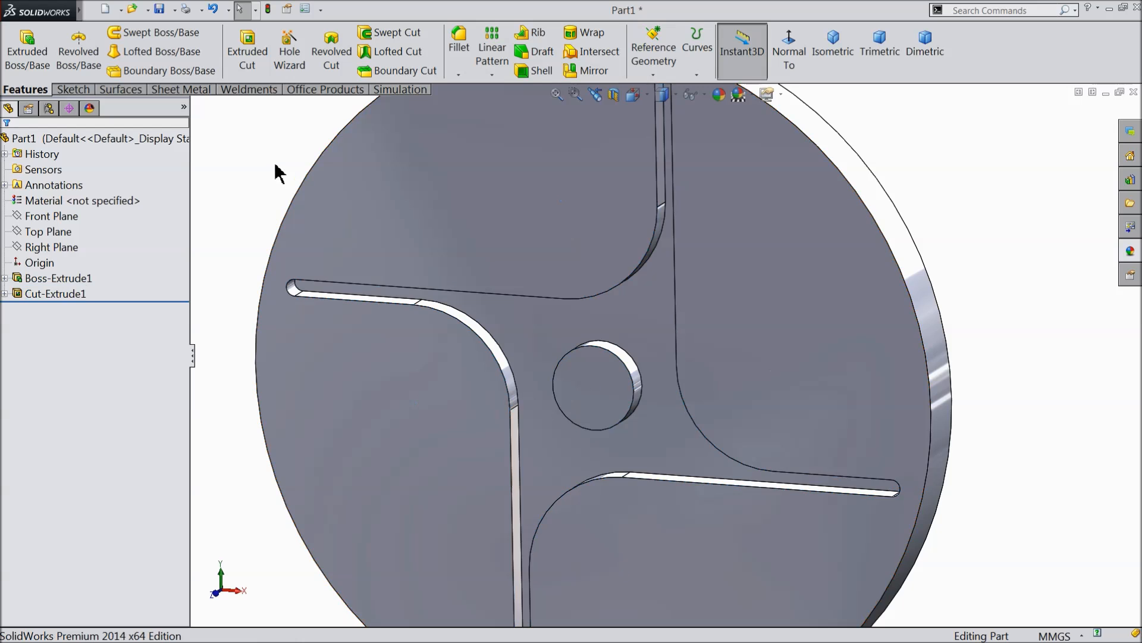
scroll(319, 222, "up", 2)
mouse_move(319, 222)
middle_mouse_down()
mouse_move(326, 135)
mouse_move(361, 143)
mouse_move(334, 252)
mouse_move(342, 237)
middle_mouse_up()
scroll(637, 372, "down", 1)
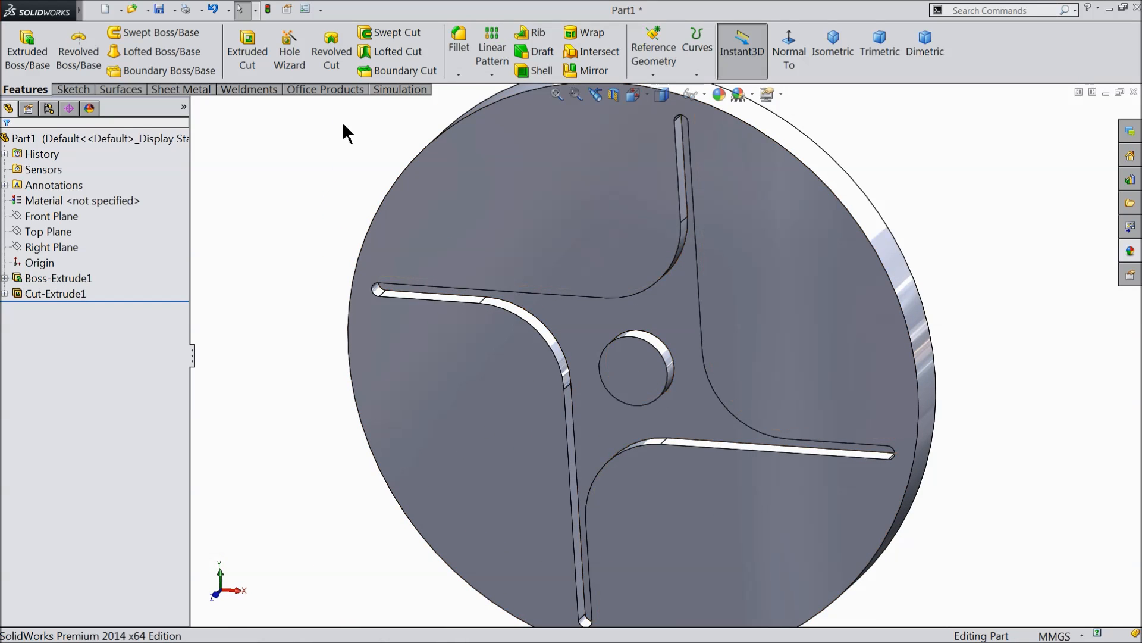
left_click(459, 50)
type("1")
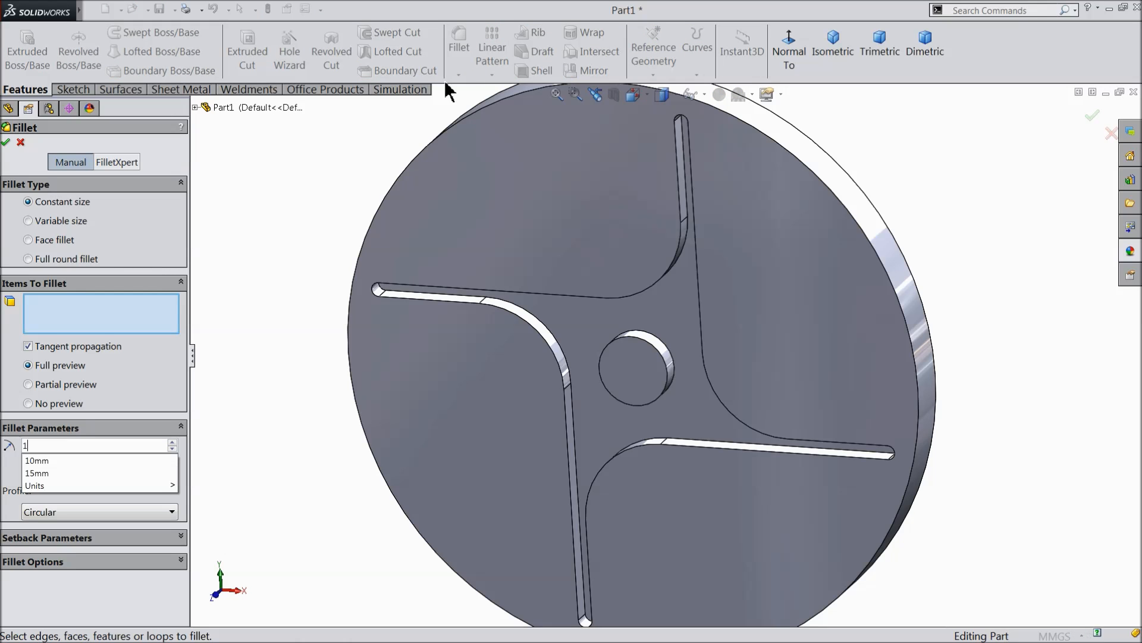
key("Return")
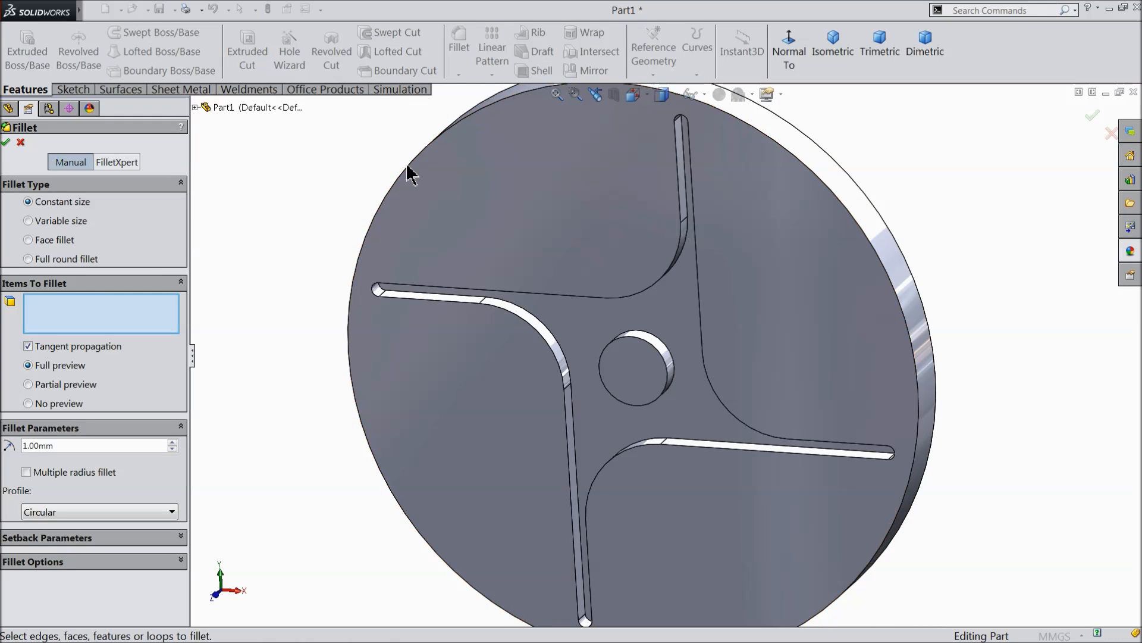
left_click(409, 171)
left_click(629, 368)
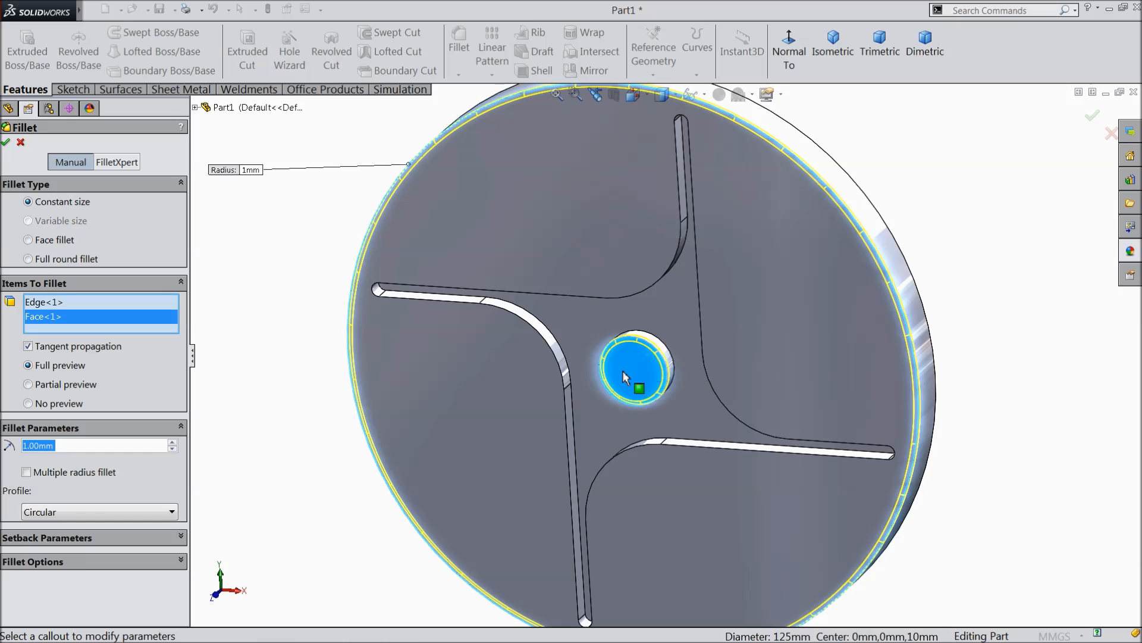
scroll(650, 417, "down", 2)
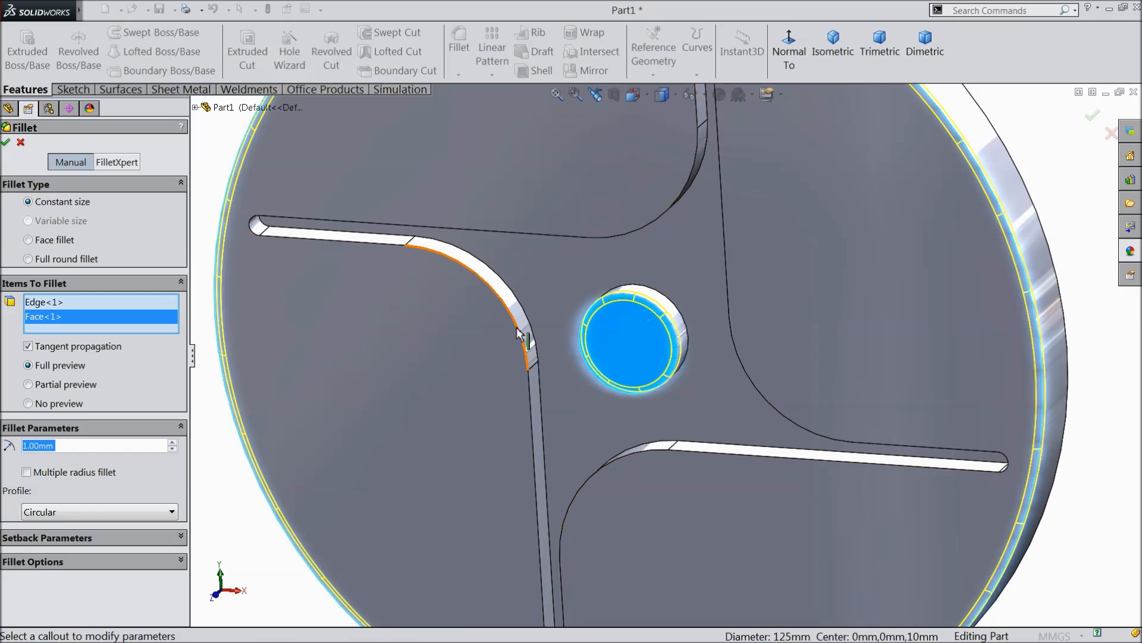
left_click(518, 331)
scroll(684, 363, "up", 2)
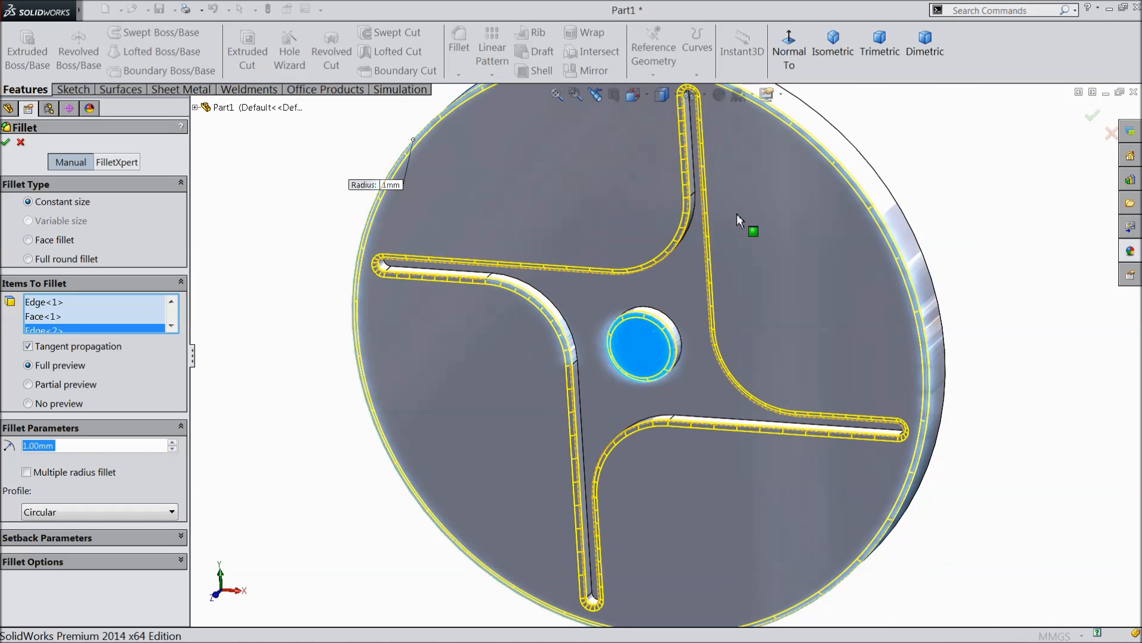
left_click(7, 143)
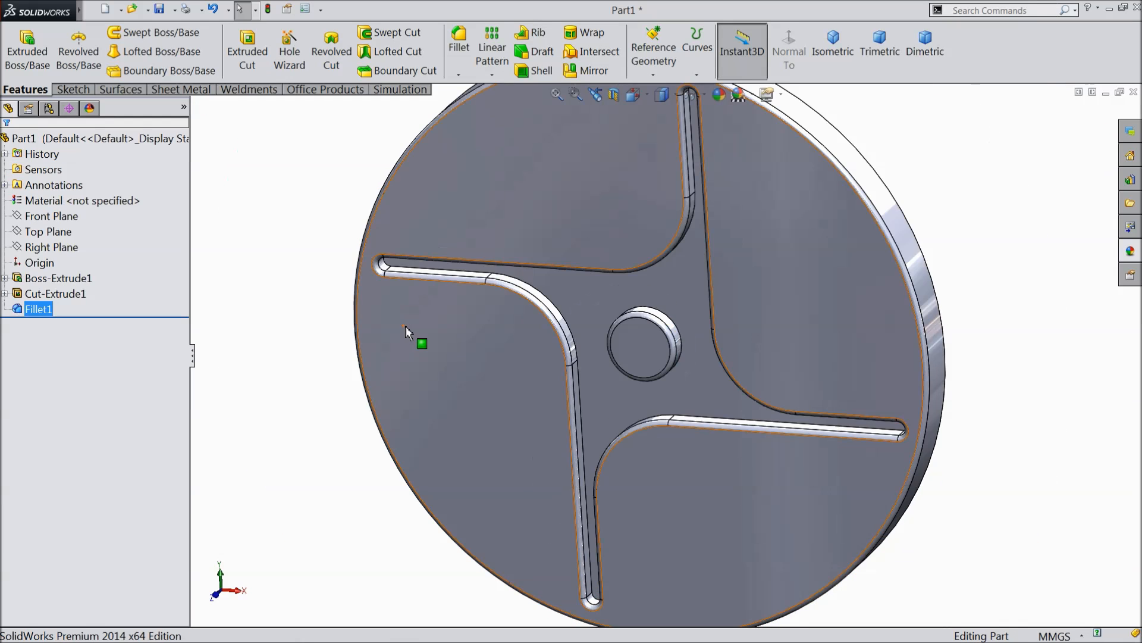
Start a sketch on the disc's plain back face and draw a circle about 24.3 mm in diameter centred on the origin.
scroll(405, 326, "up", 3)
middle_click_drag(681, 351, 454, 415)
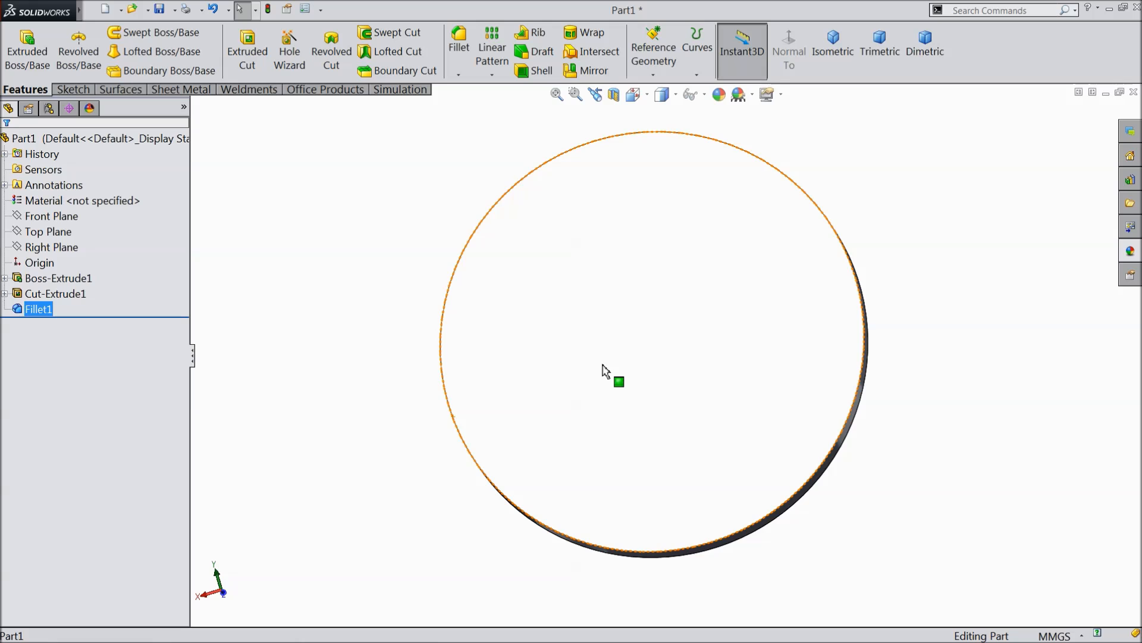
left_click(619, 356)
left_click(649, 328)
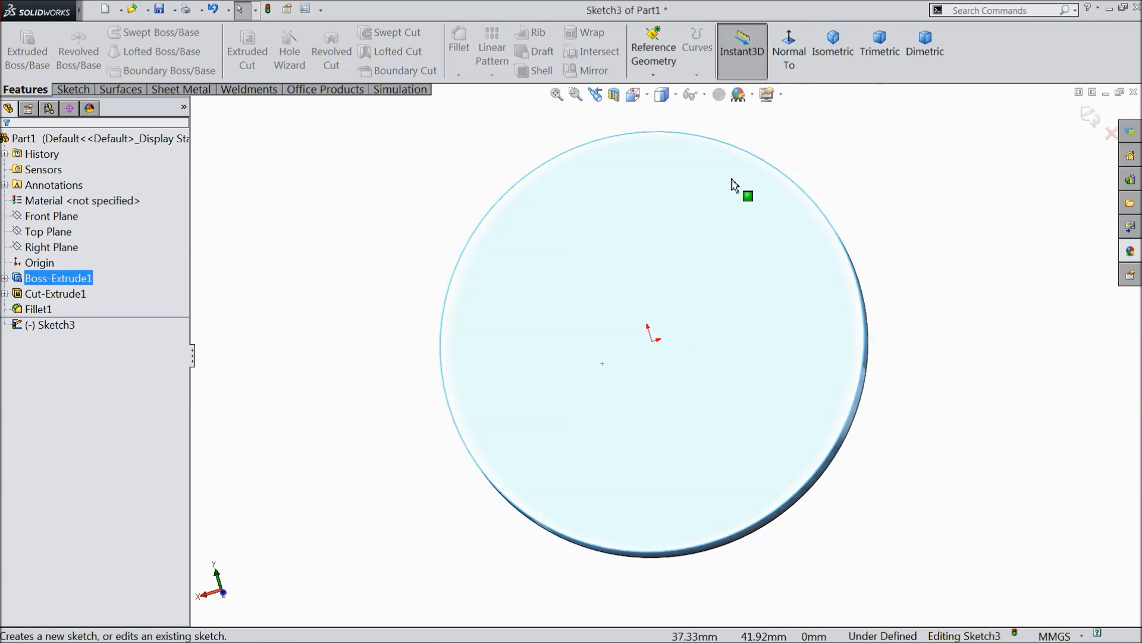
left_click(786, 59)
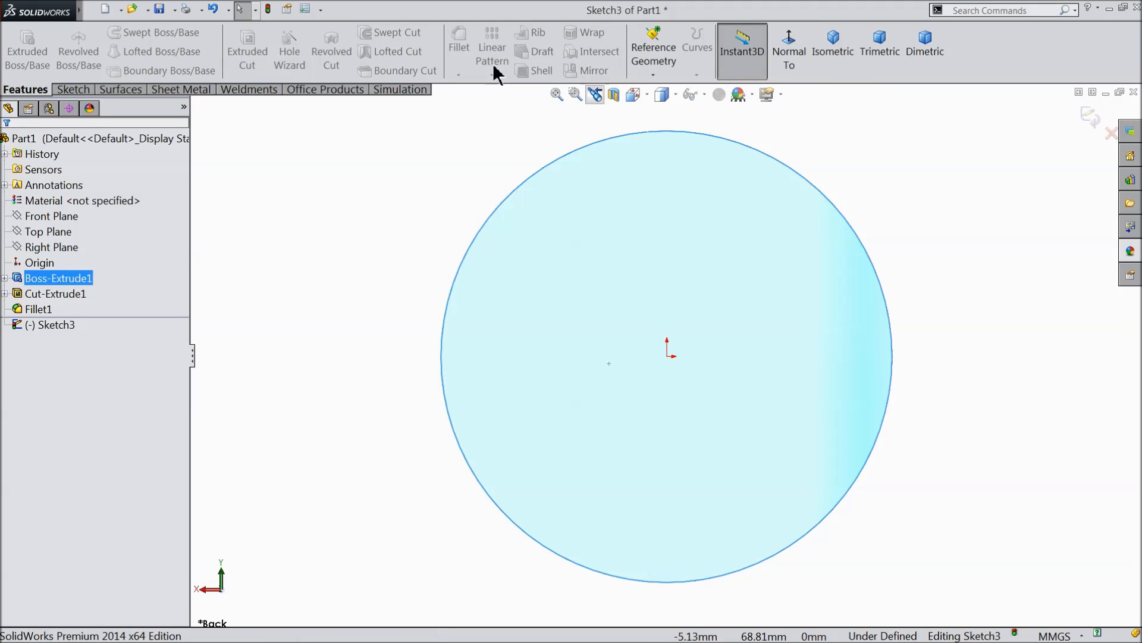
left_click(73, 89)
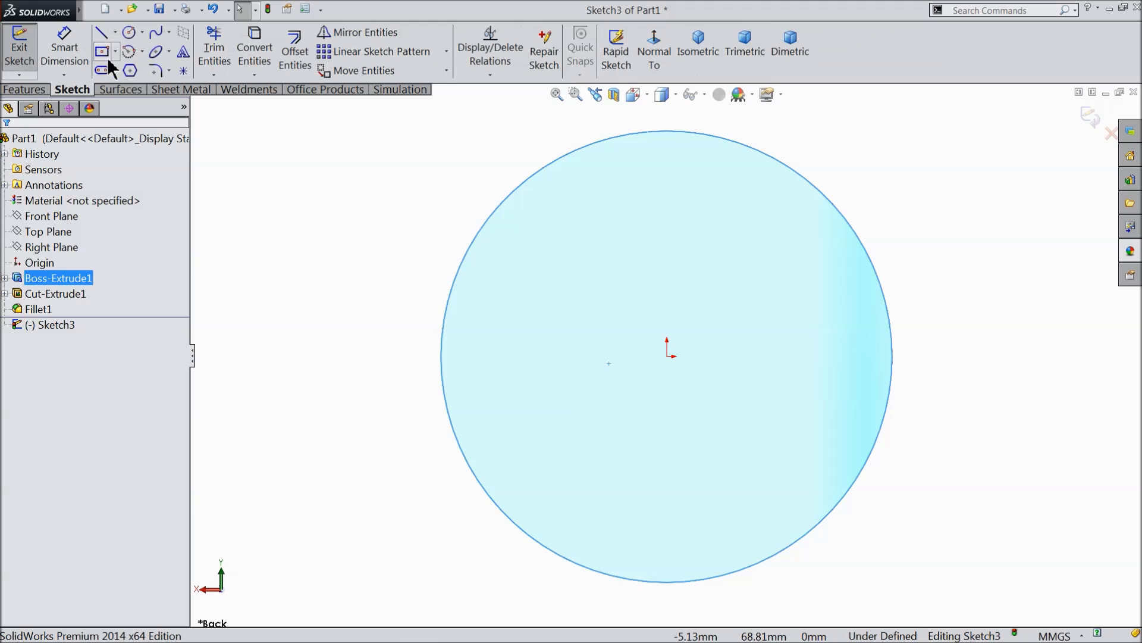
left_click(128, 32)
left_click_drag(667, 356, 694, 388)
scroll(697, 393, "down", 2)
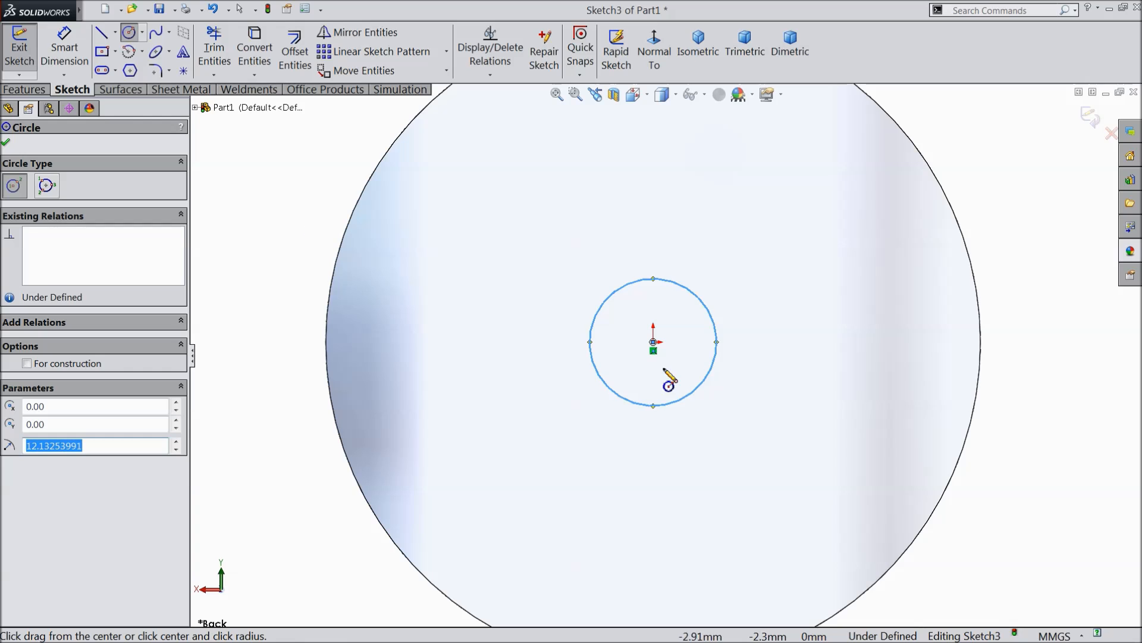
Dimension the diameter of the circle on the back face to 15 mm.
left_click(64, 48)
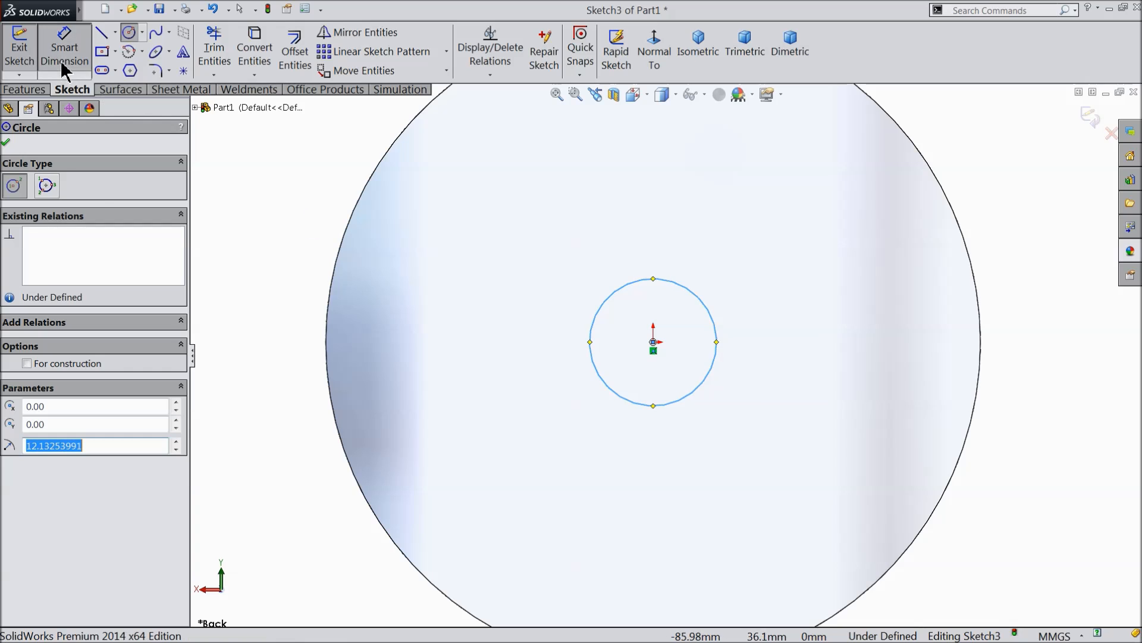
left_click(597, 342)
left_click(533, 343)
type("15")
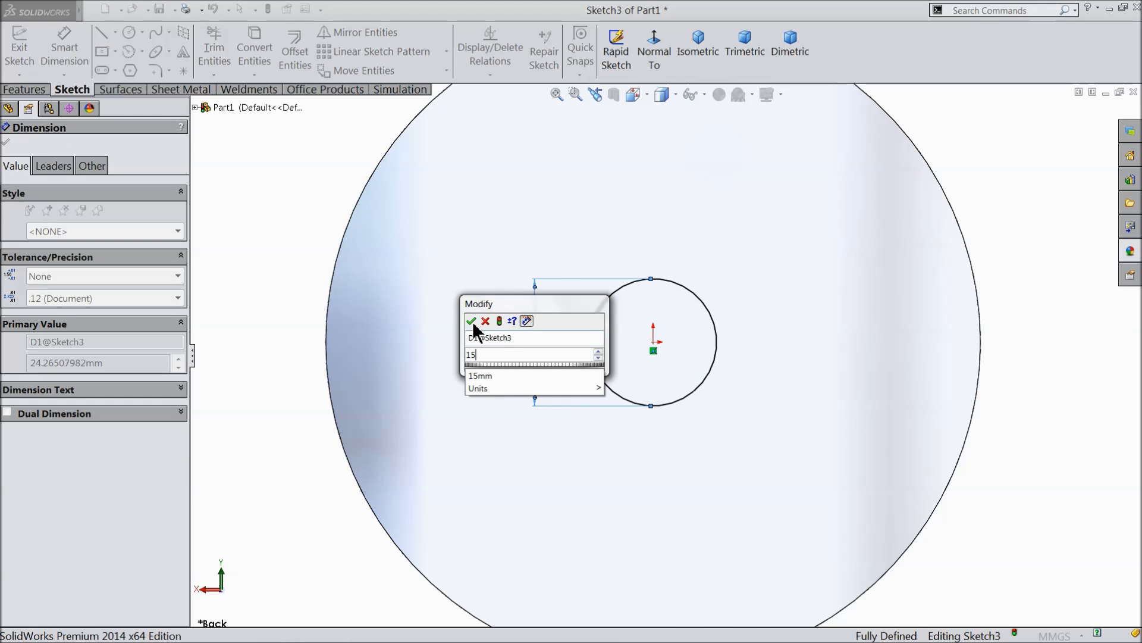
left_click(471, 320)
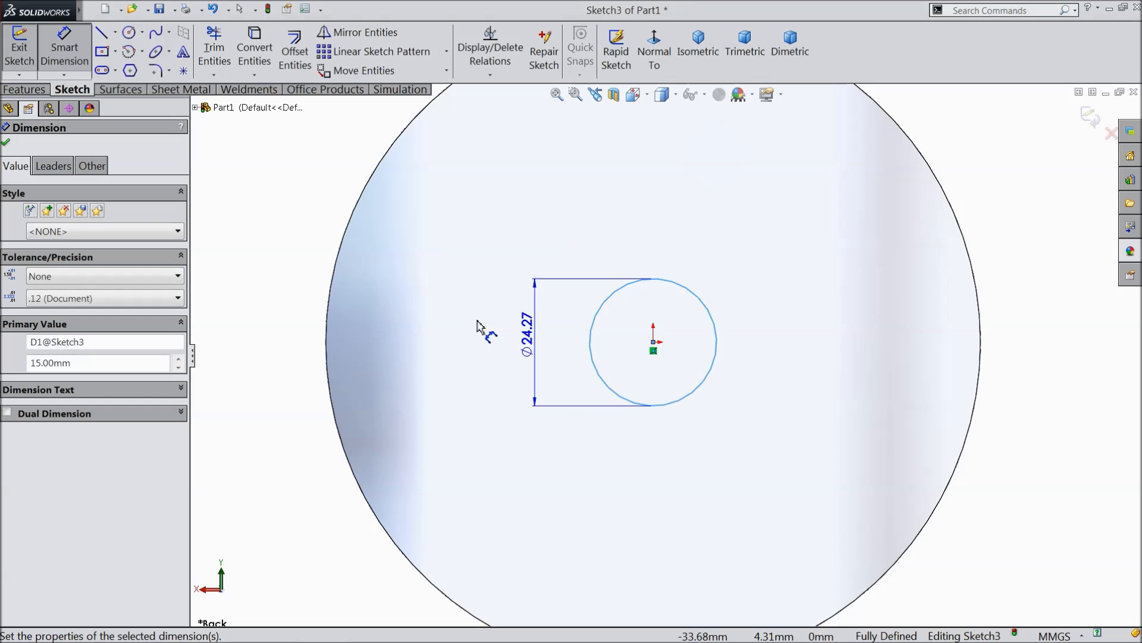
left_click(5, 143)
Extrude the back-face circle outward as a merged boss with a blind depth of 25 mm.
left_click(24, 90)
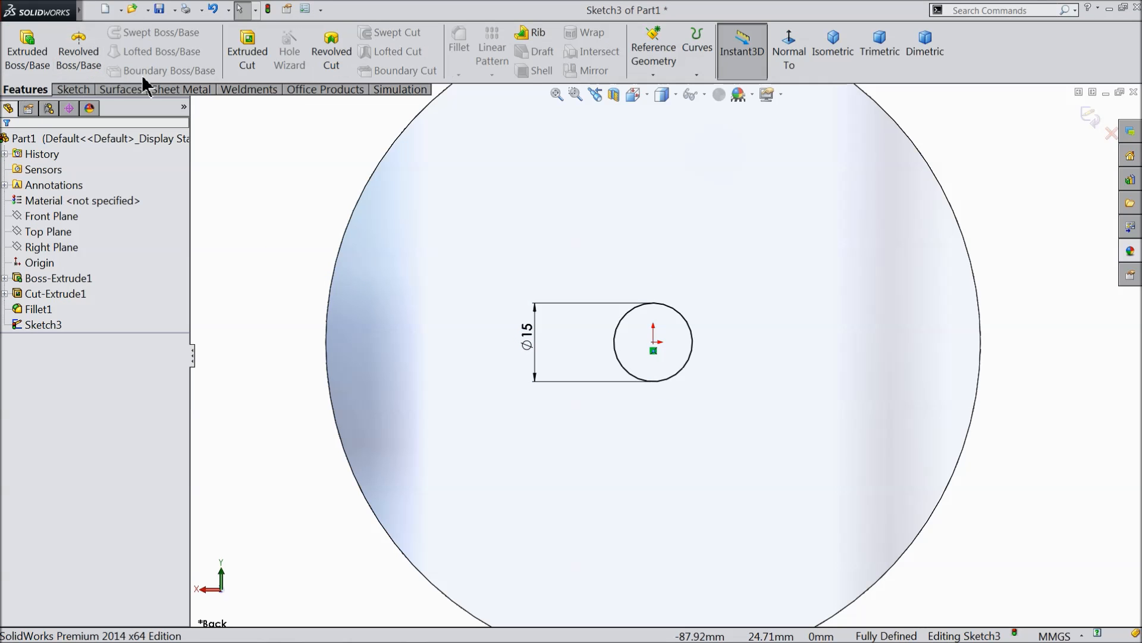
left_click(26, 53)
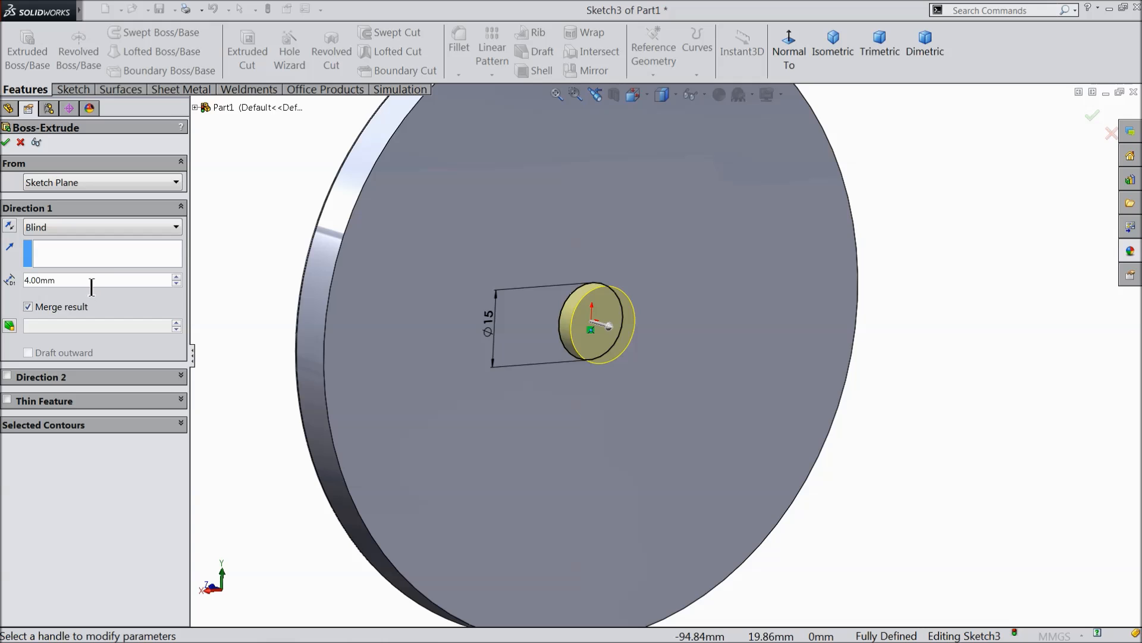
type("25")
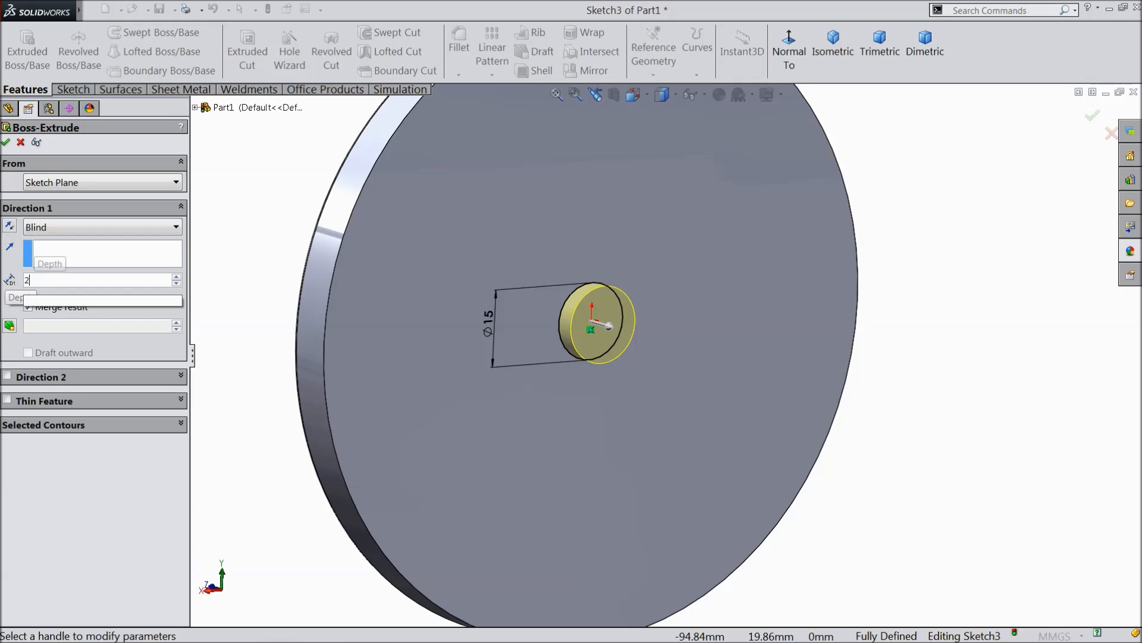
key("Return")
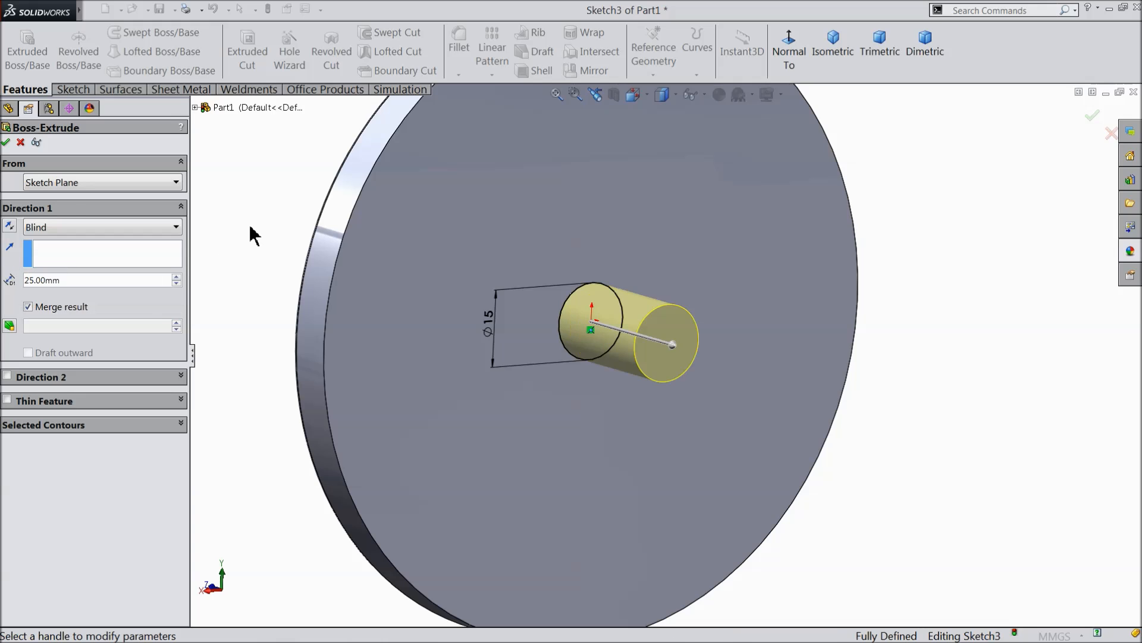
left_click(5, 143)
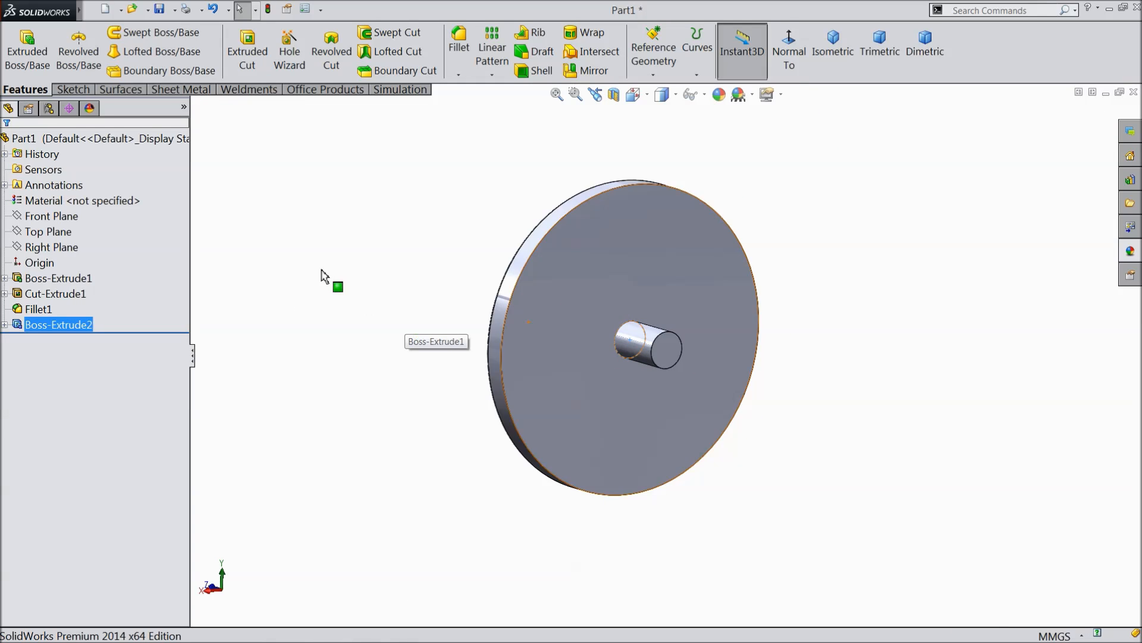
Apply a yellow colour appearance (RGB 255, 255, 0) to the whole part.
middle_click_drag(321, 275, 511, 368)
left_click(119, 138)
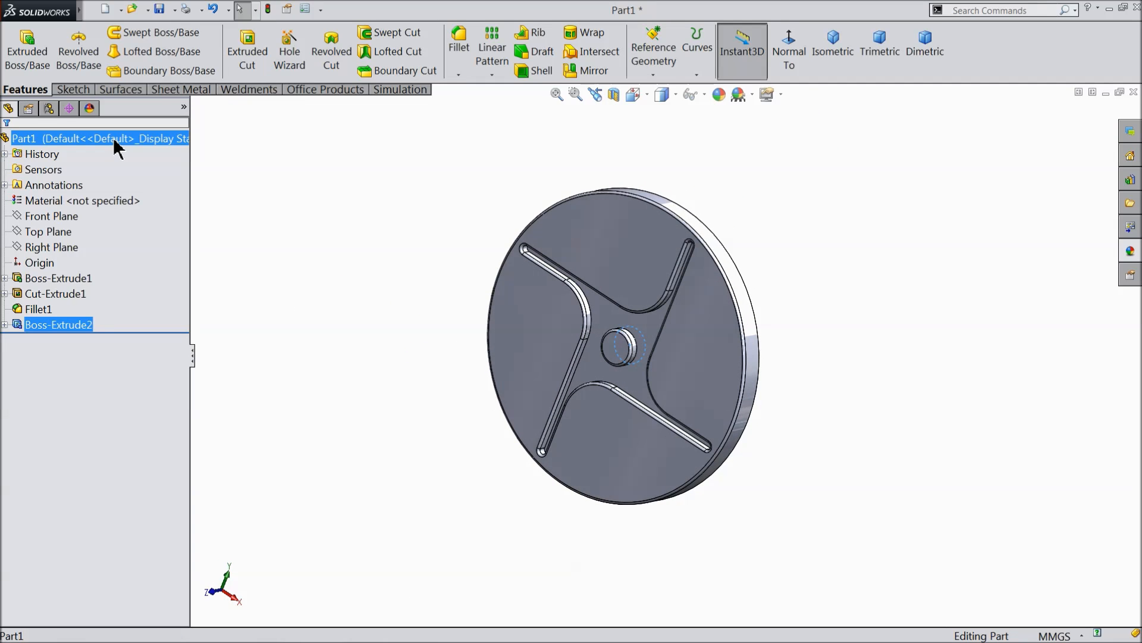
left_click(719, 94)
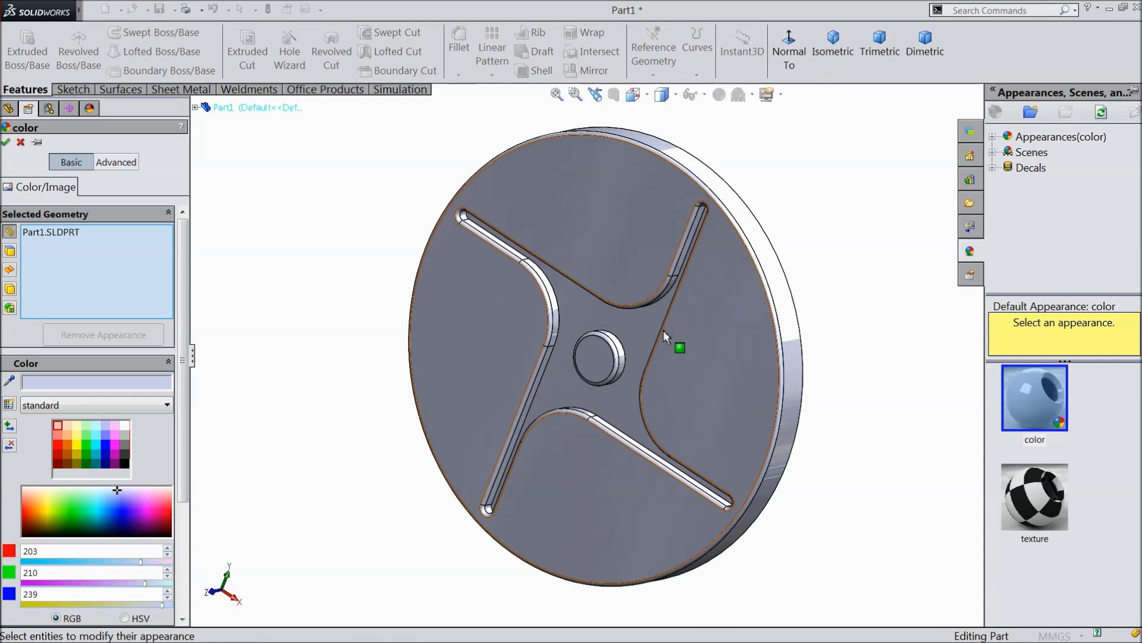
left_click(81, 445)
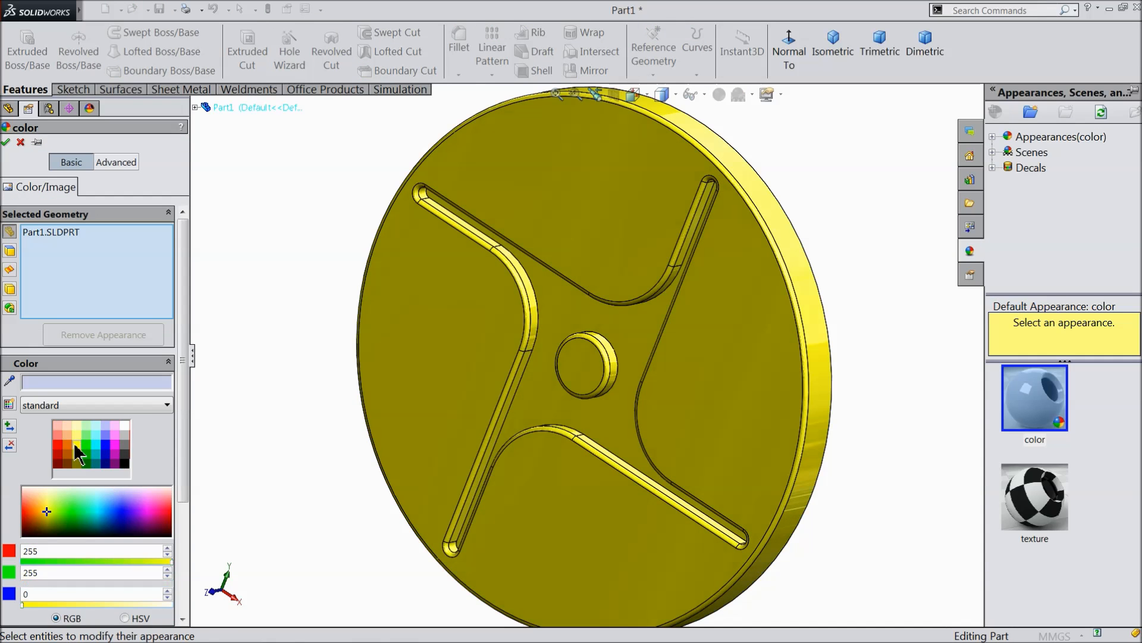
left_click(6, 142)
Colour the central front boss's faces and the rear shaft's faces red (RGB 255, 0, 0).
scroll(655, 387, "up", 2)
scroll(592, 351, "down", 5)
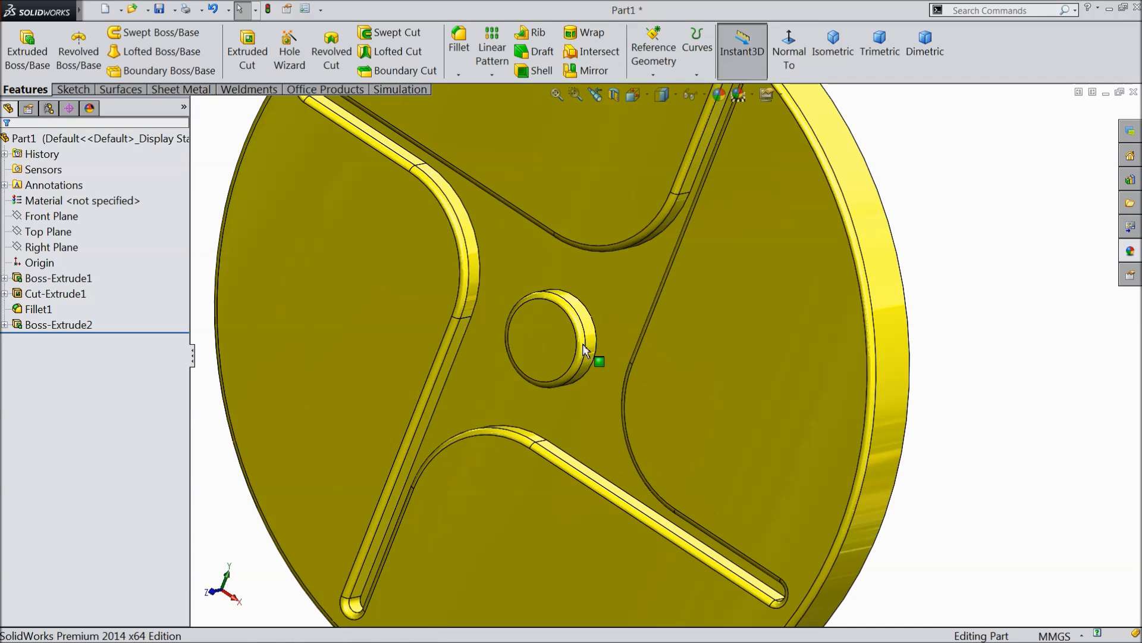
left_click(565, 341)
scroll(568, 343, "down", 2)
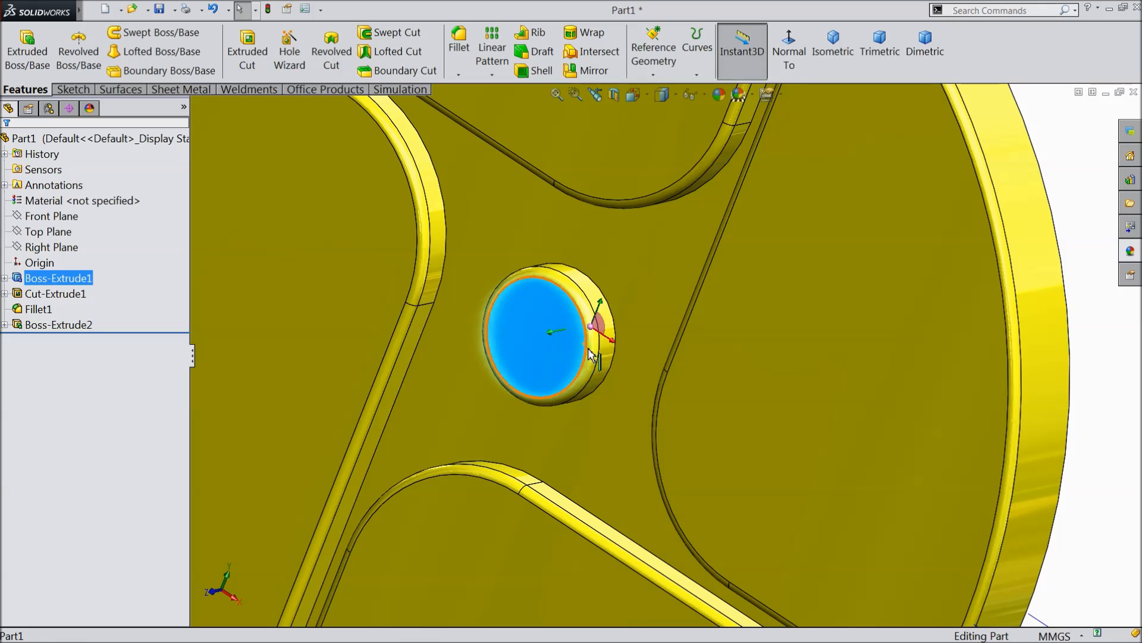
left_click(593, 352, "ctrl")
left_click(608, 350, "ctrl")
scroll(672, 358, "up", 5)
middle_click_drag(737, 363, 659, 355)
left_click(665, 345, "ctrl")
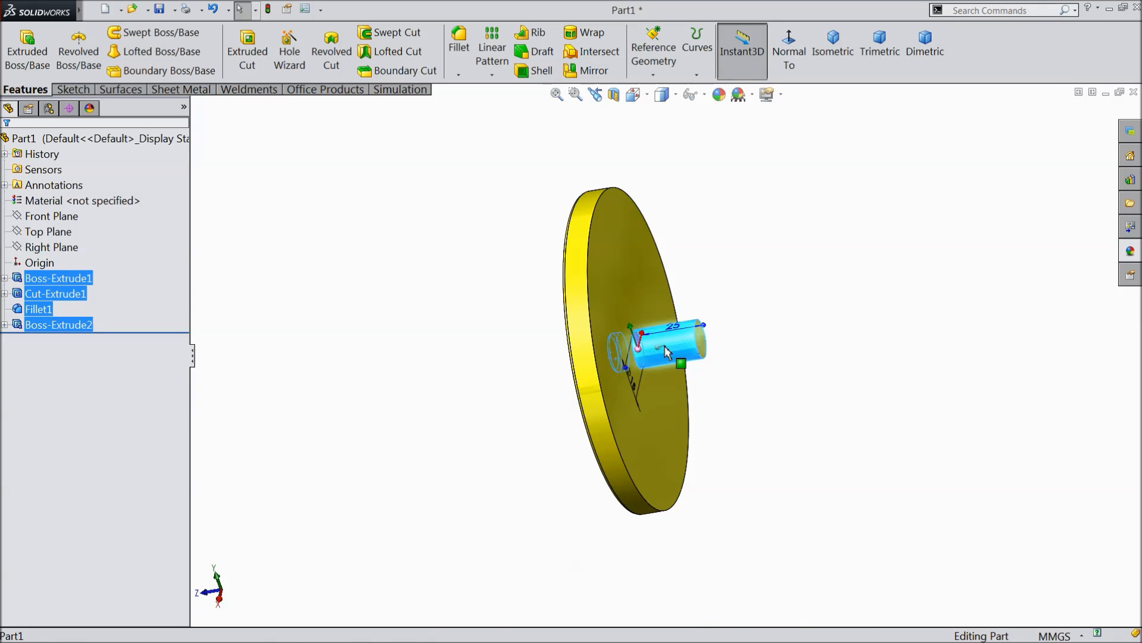
left_click(719, 94)
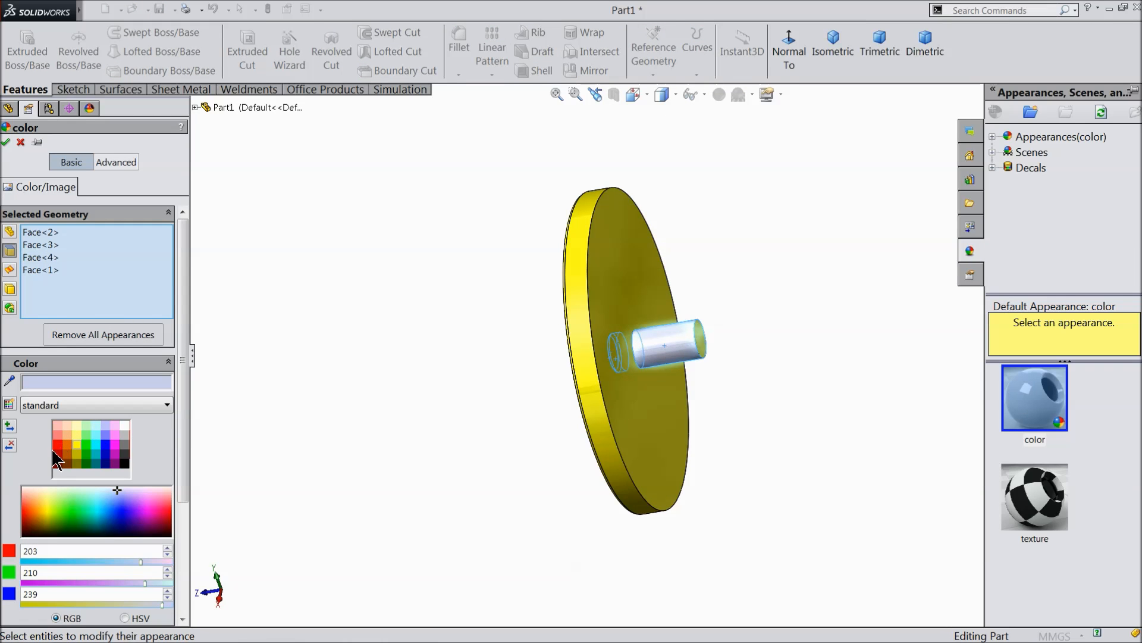
left_click(57, 444)
scroll(697, 357, "down", 3)
left_click(680, 386)
middle_click_drag(680, 386, 785, 390)
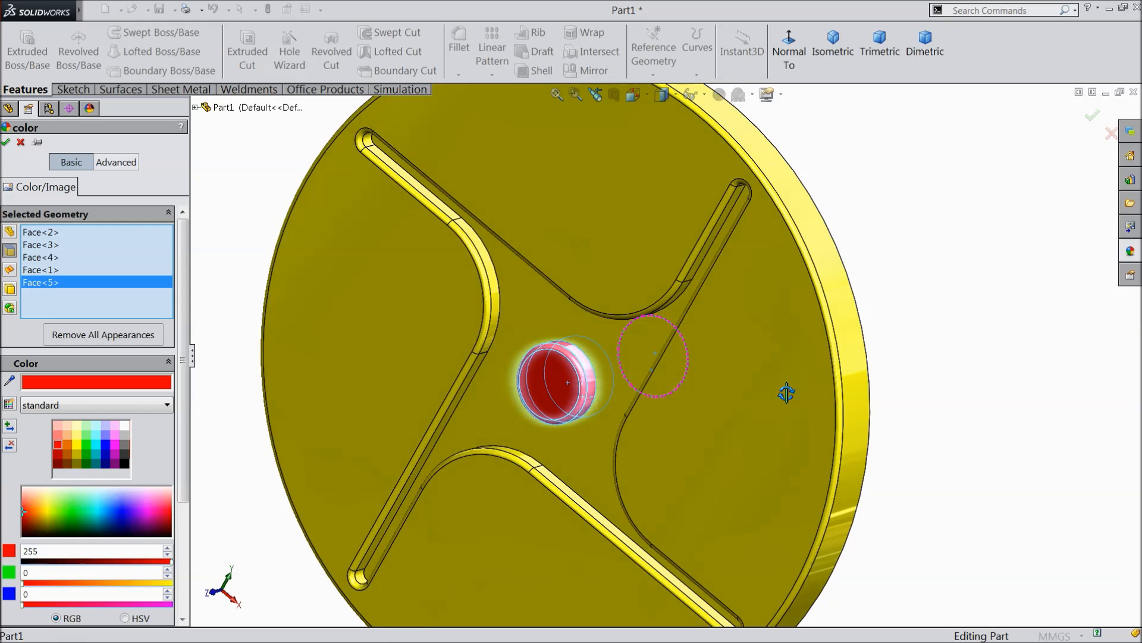
left_click(6, 142)
Save the part as "1.driven shaft" in the "Controlled Output Escapements mechanism" folder.
scroll(396, 281, "up", 5)
middle_click_drag(452, 300, 497, 346)
scroll(615, 374, "down", 2)
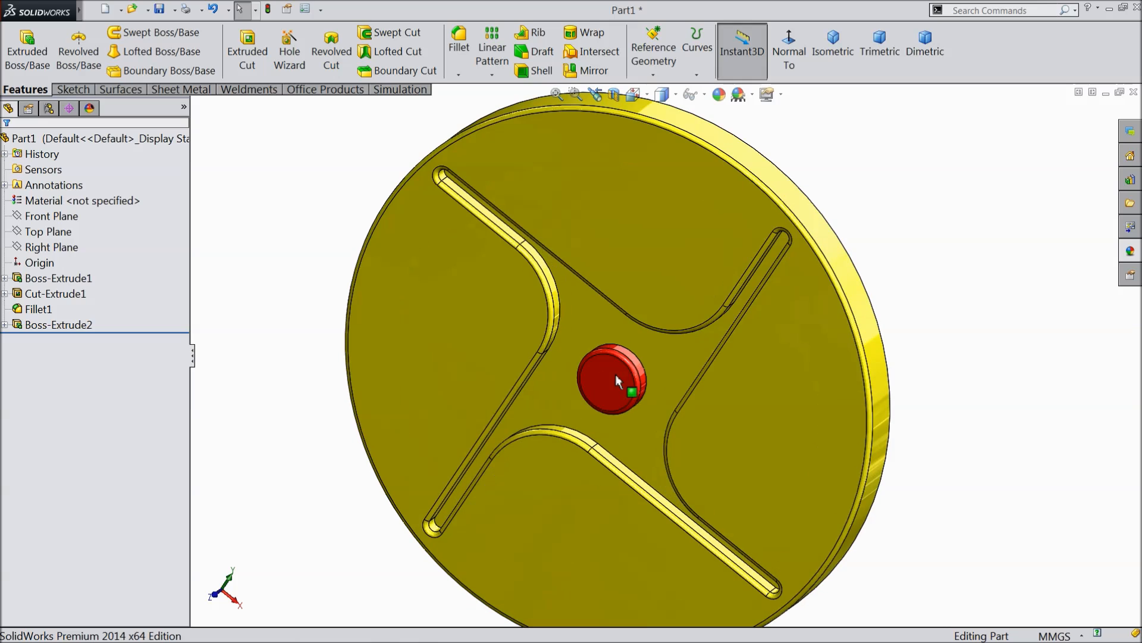
left_click(165, 13)
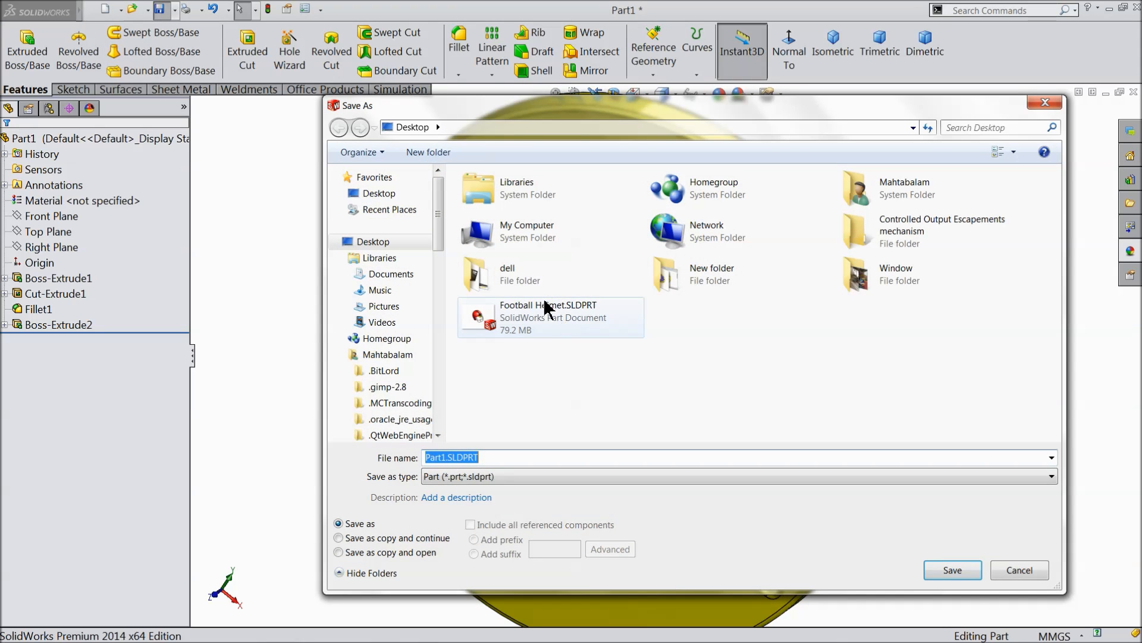
double_click(901, 238)
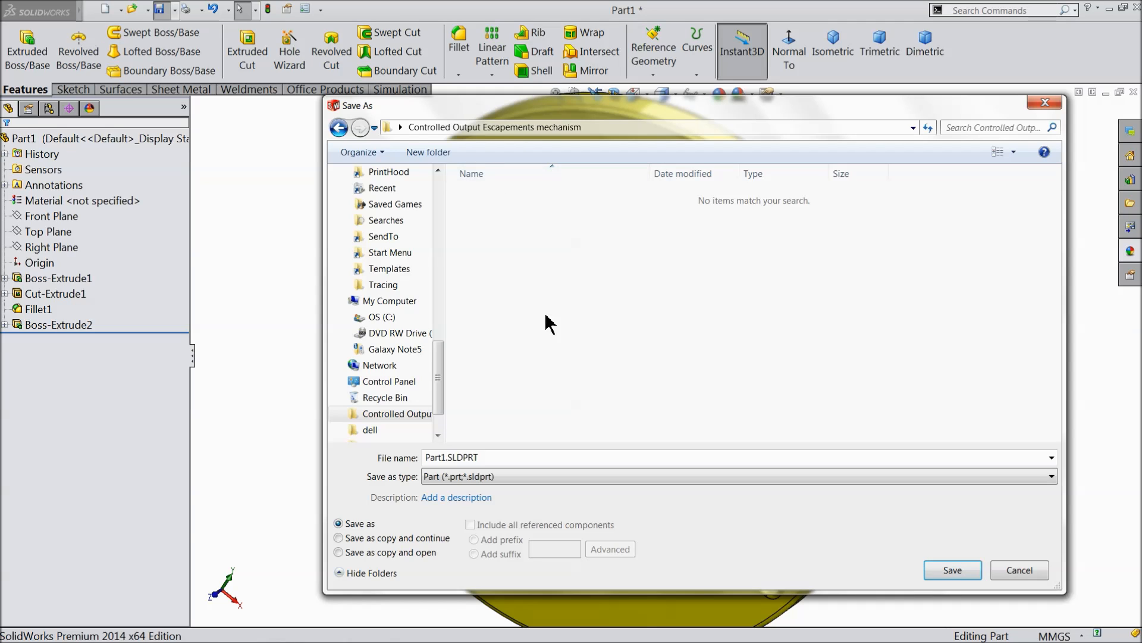
left_click(485, 458)
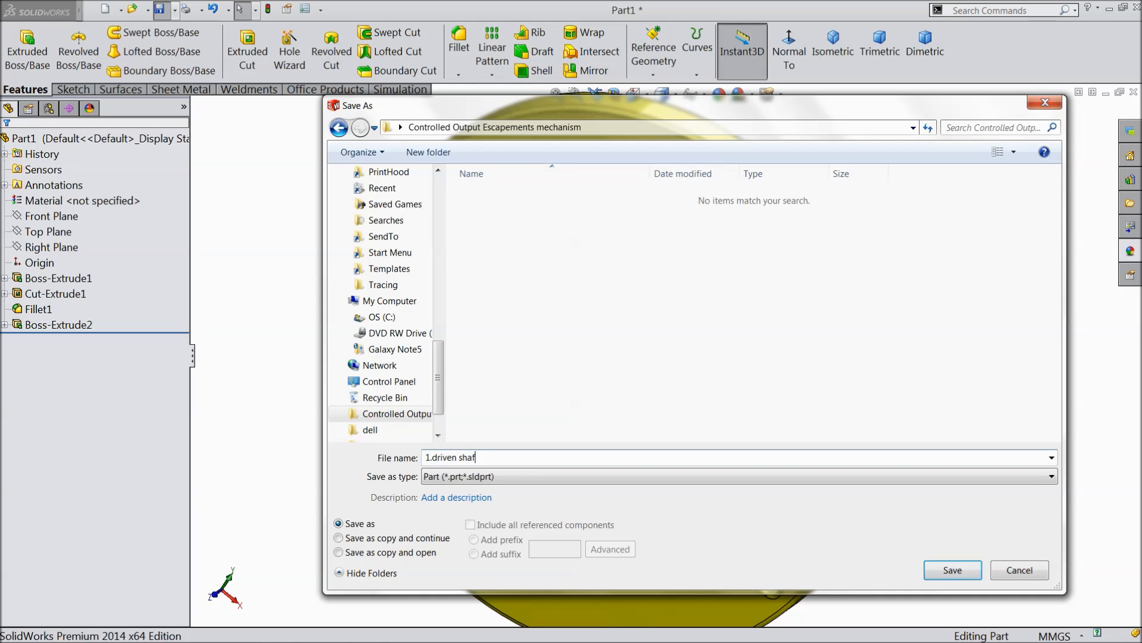
left_click(950, 569)
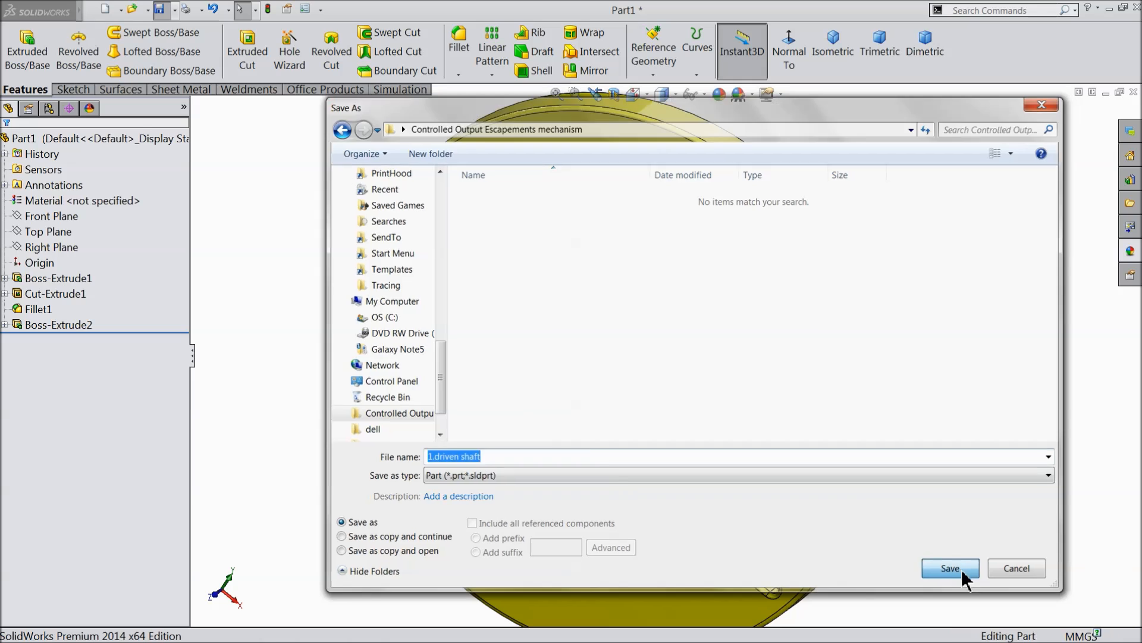
middle_click_drag(701, 405, 685, 363)
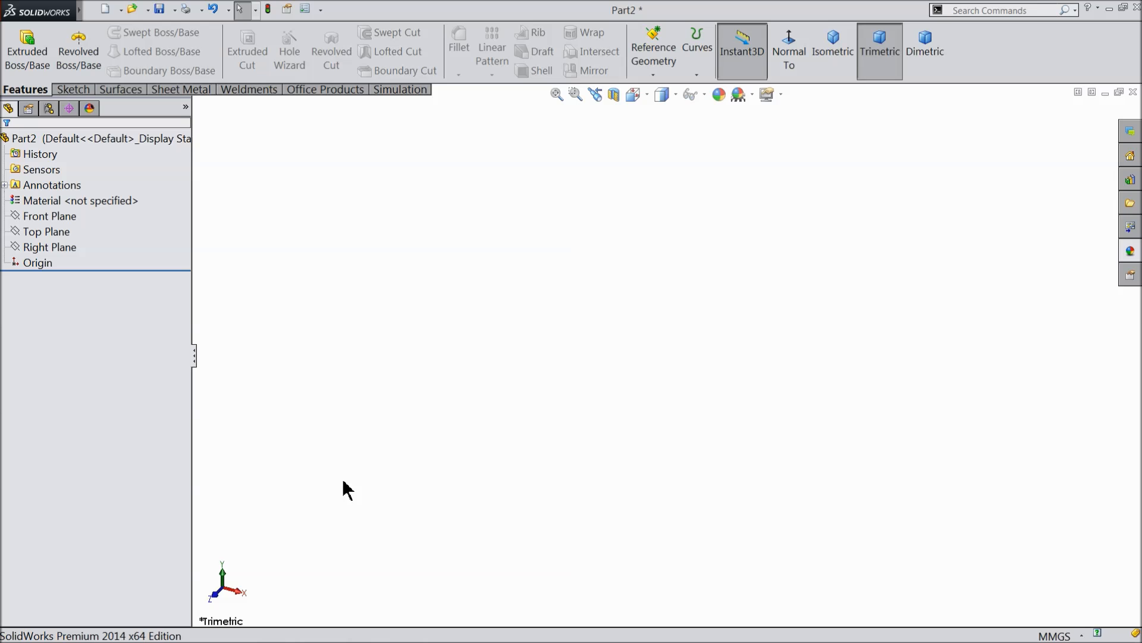
Start a sketch on the Top Plane and draw a horizontal construction centerline passing through the origin.
left_click(36, 232)
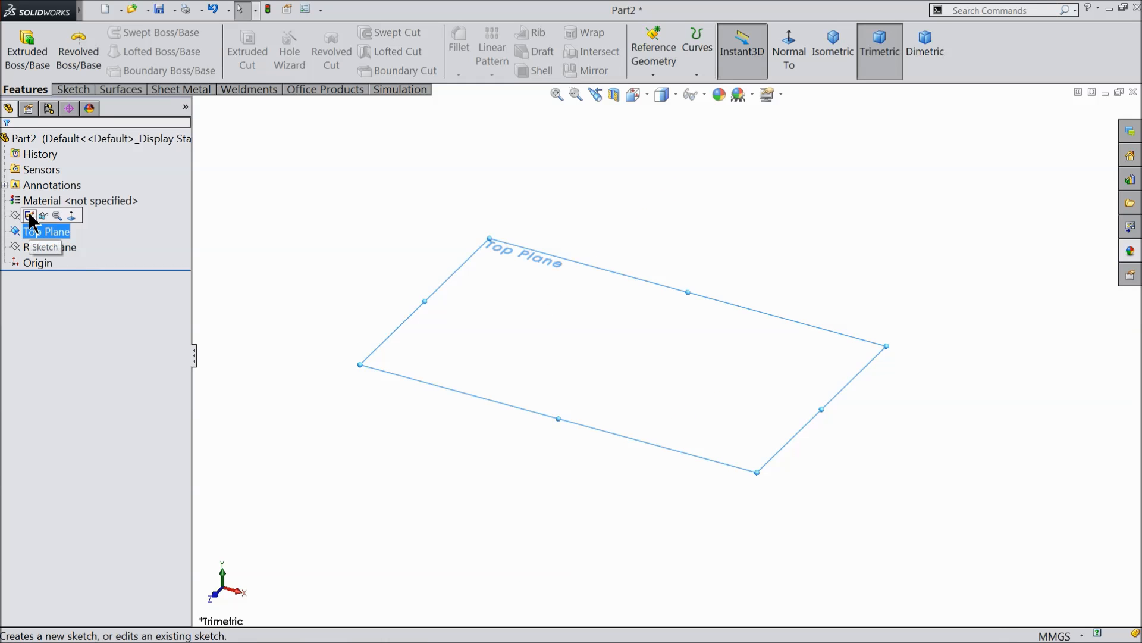
left_click(31, 215)
left_click(71, 89)
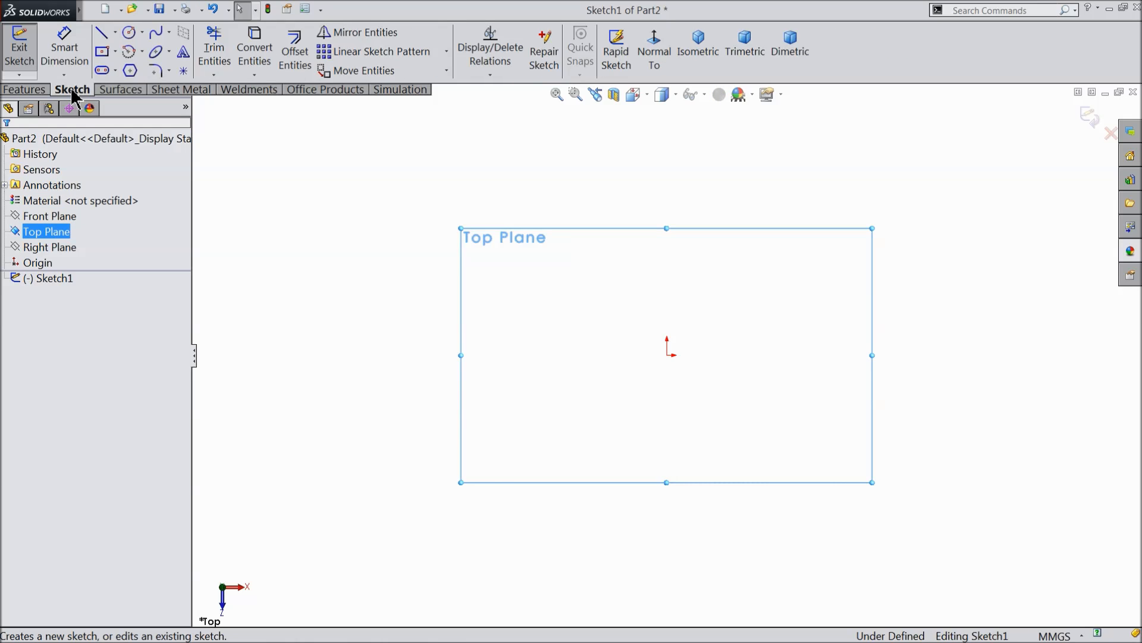
left_click(115, 33)
left_click(125, 71)
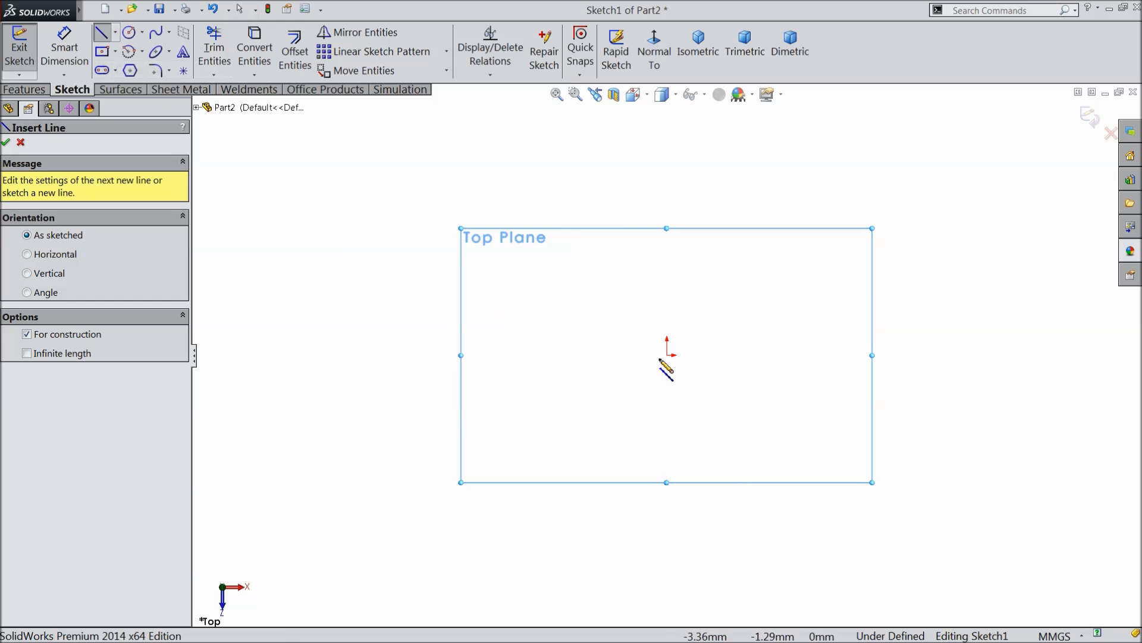
left_click(504, 355)
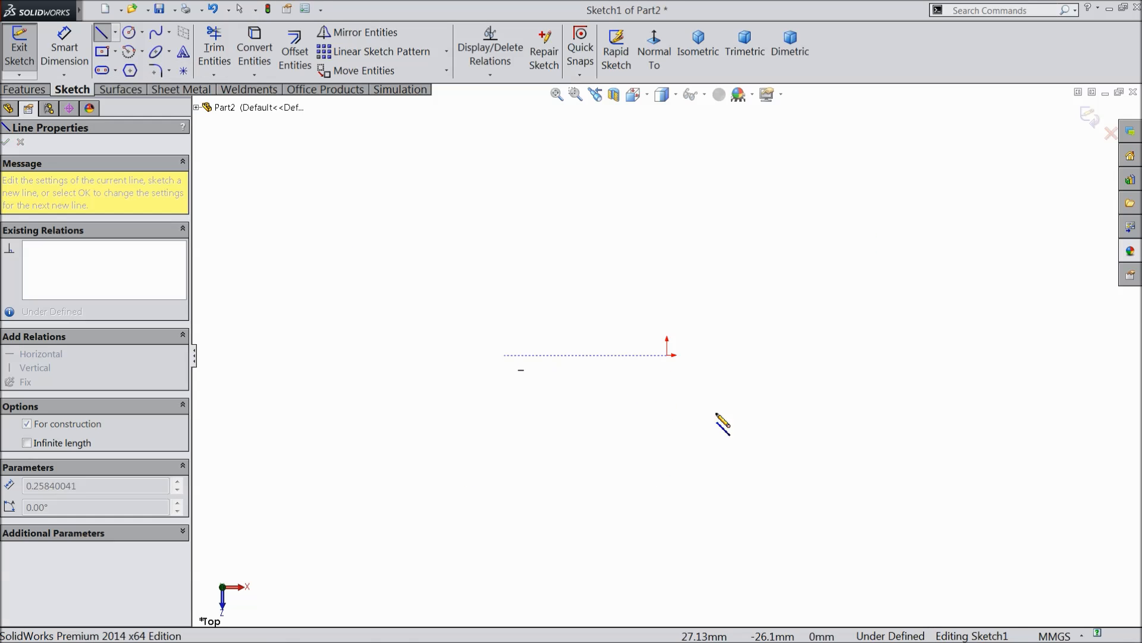
left_click(941, 355)
right_click(918, 273)
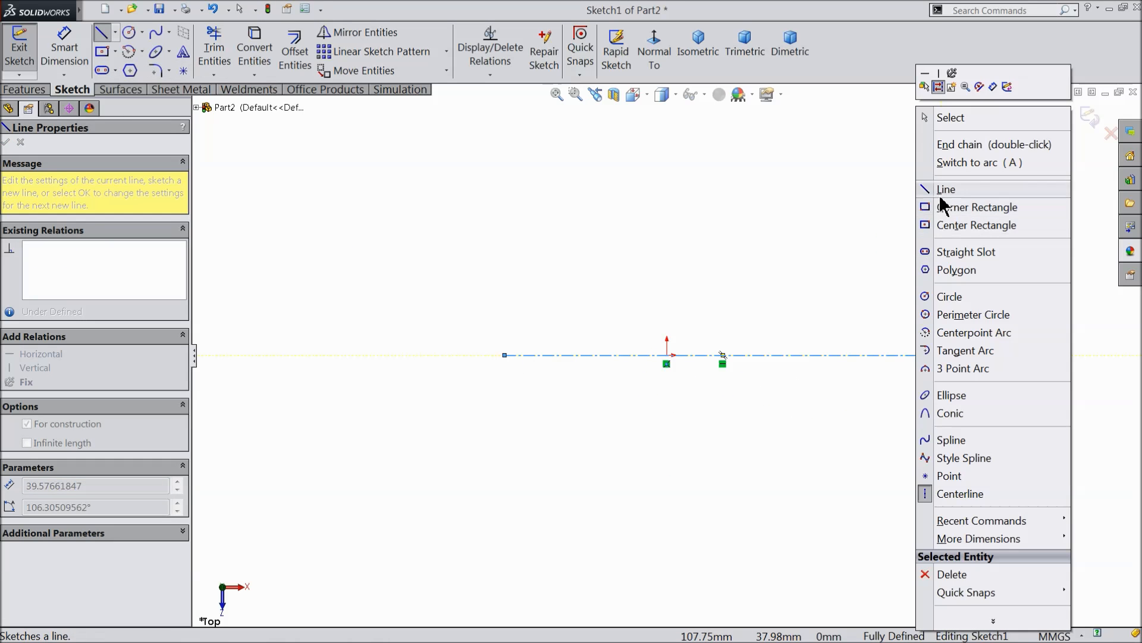
left_click(948, 115)
scroll(882, 408, "down", 3)
scroll(638, 348, "up", 1)
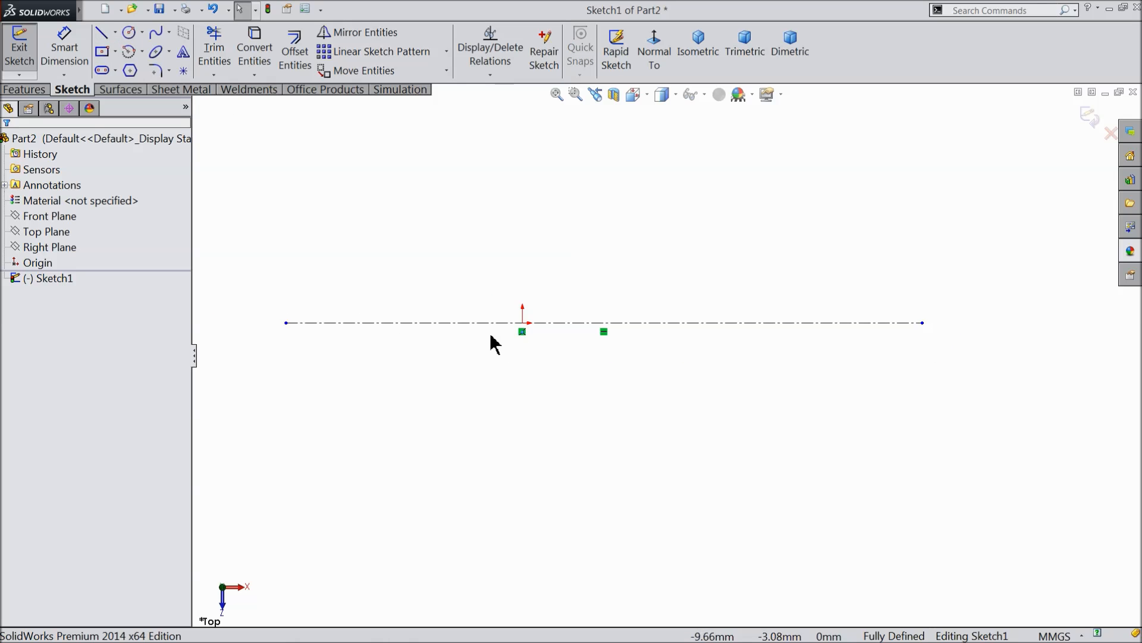
Add a midpoint relation between the origin and the horizontal centerline.
left_click(523, 324)
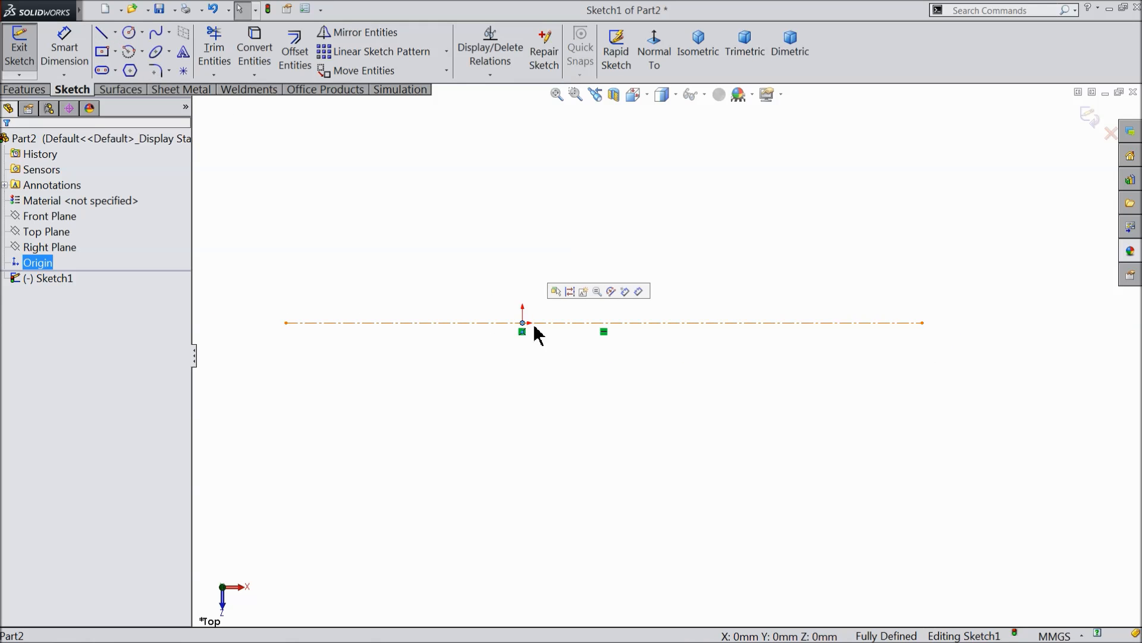
left_click(557, 323, "ctrl")
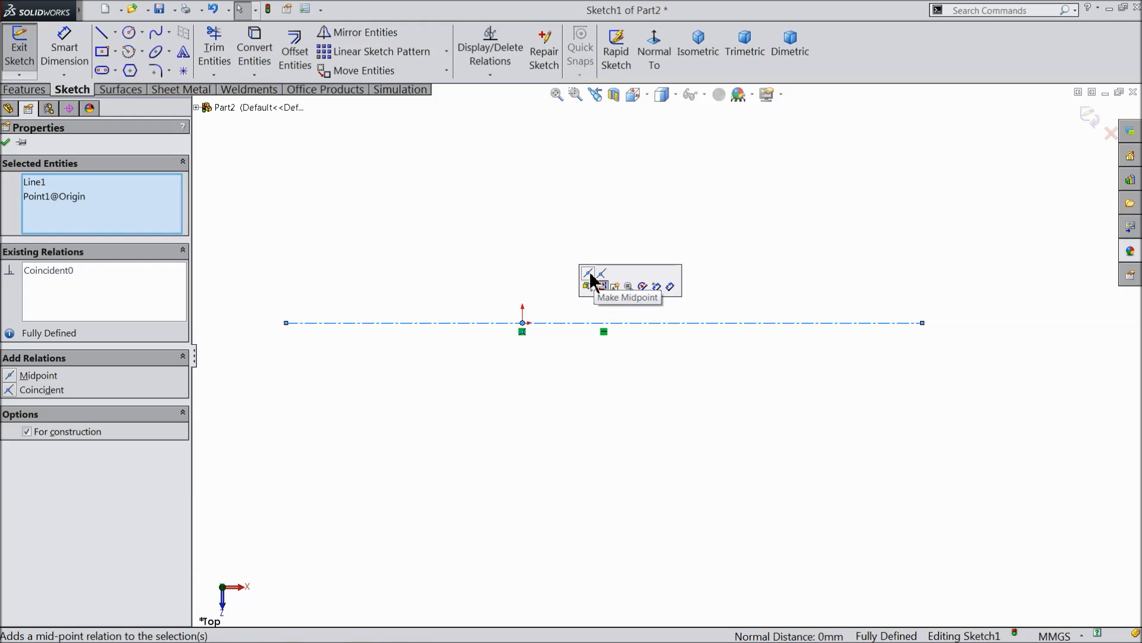
left_click(589, 277)
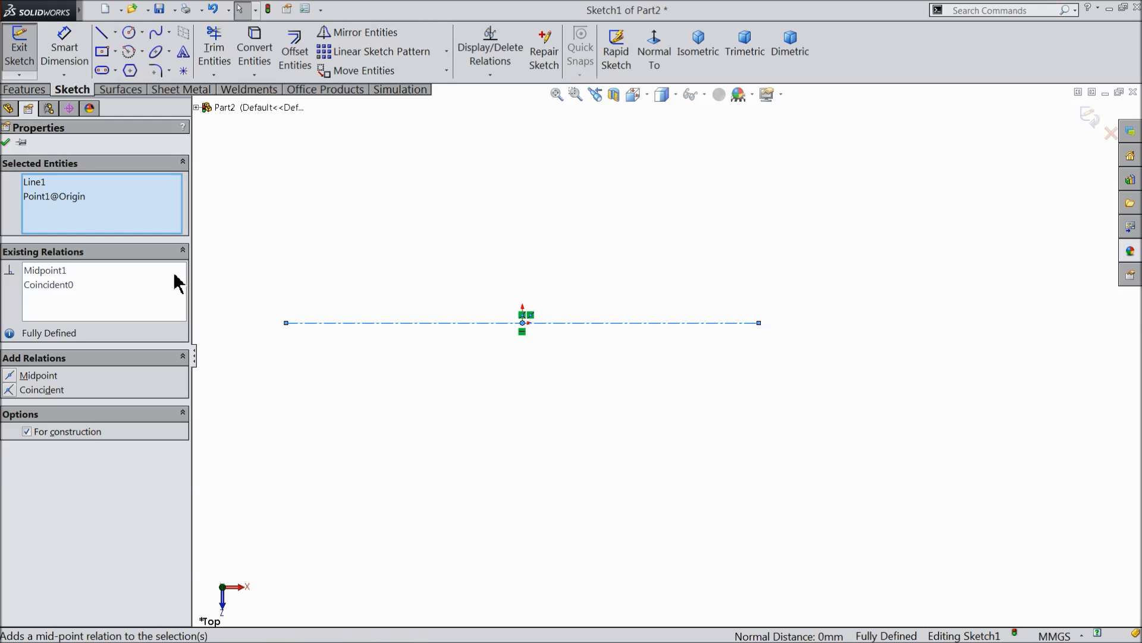
left_click(6, 142)
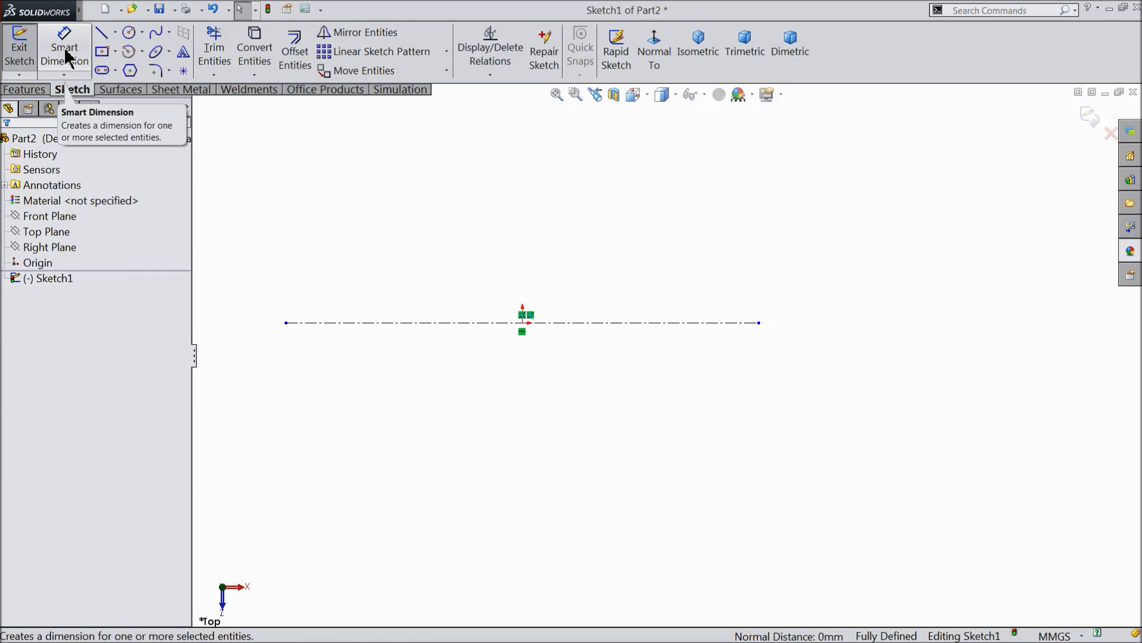
Sketch circles centred on the centerline's ends, about 27.3 mm radius at the left end and about 11.6 mm at the right.
left_click(129, 32)
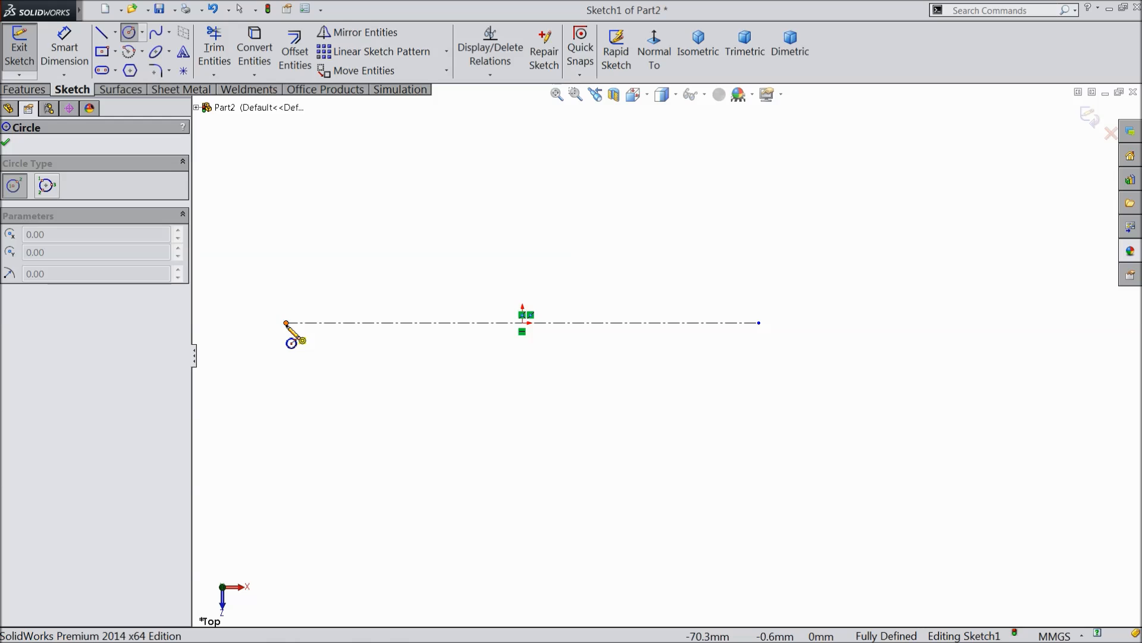
left_click(286, 323)
left_click(272, 233)
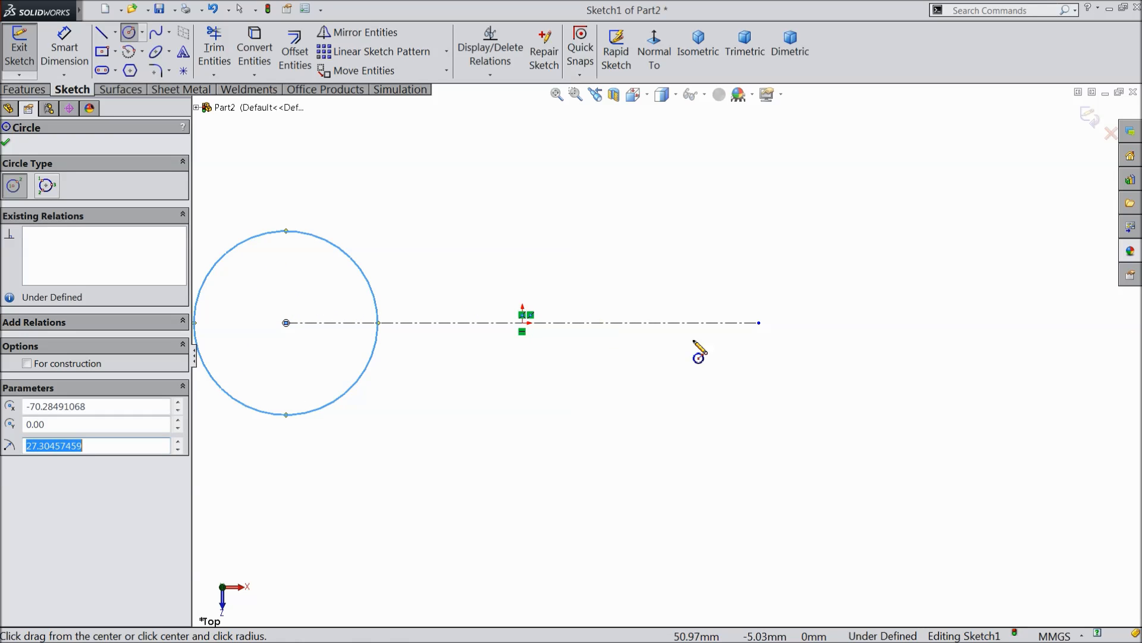
left_click(759, 324)
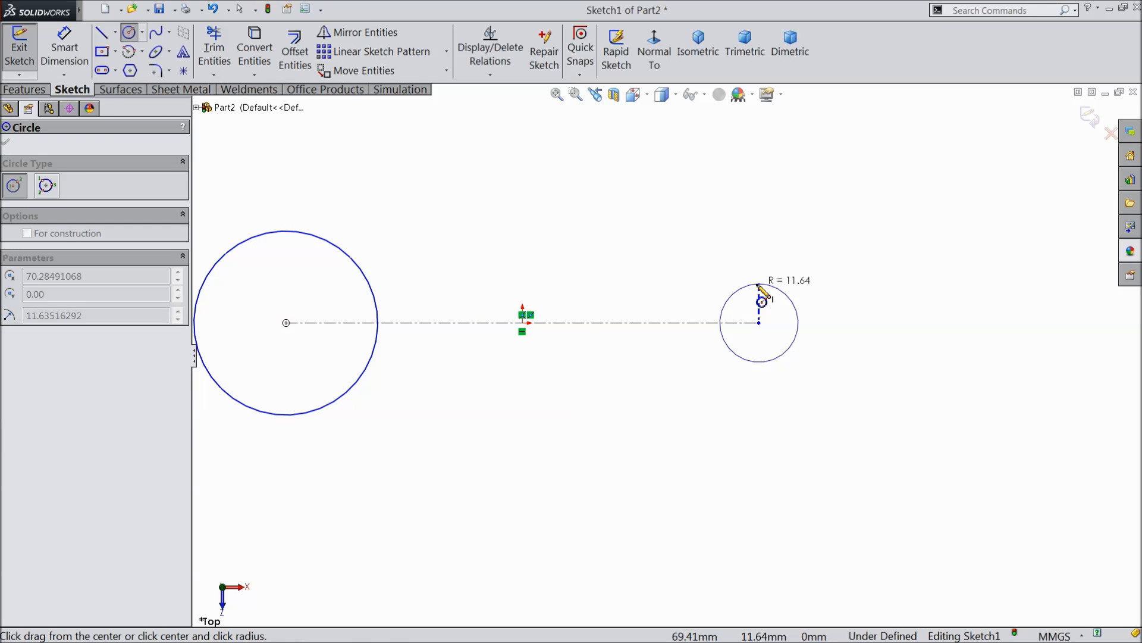
left_click(764, 296)
right_click(679, 183)
left_click(711, 150)
scroll(632, 292, "up", 2)
scroll(479, 333, "down", 2)
Dimension the centerline between the two circle centres and set its length to 19 mm.
left_click(63, 45)
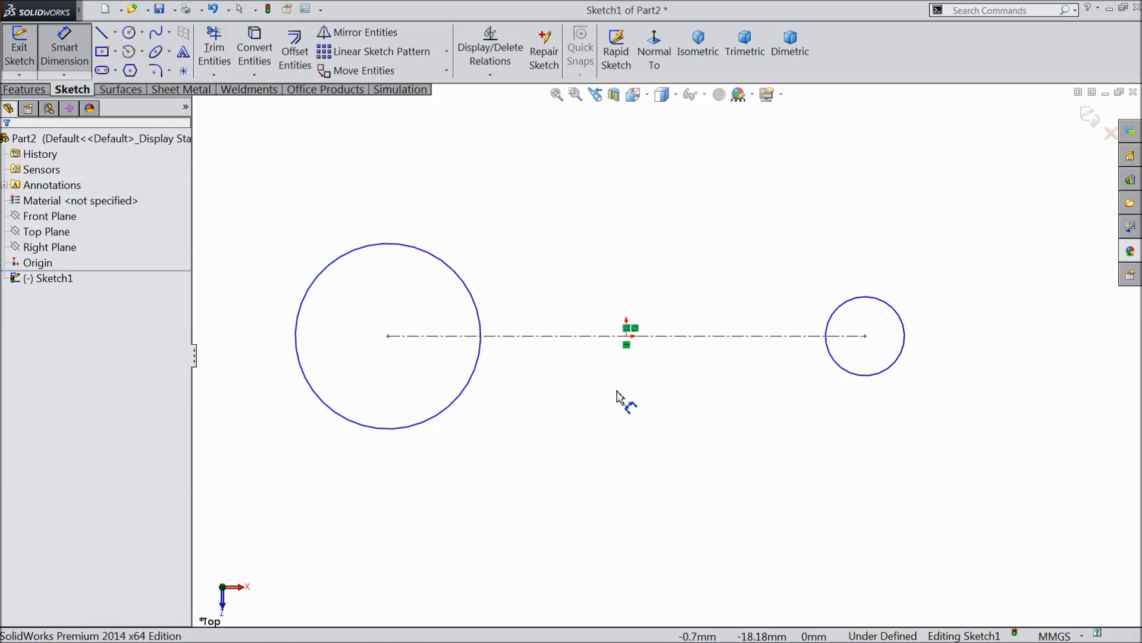
left_click(643, 336)
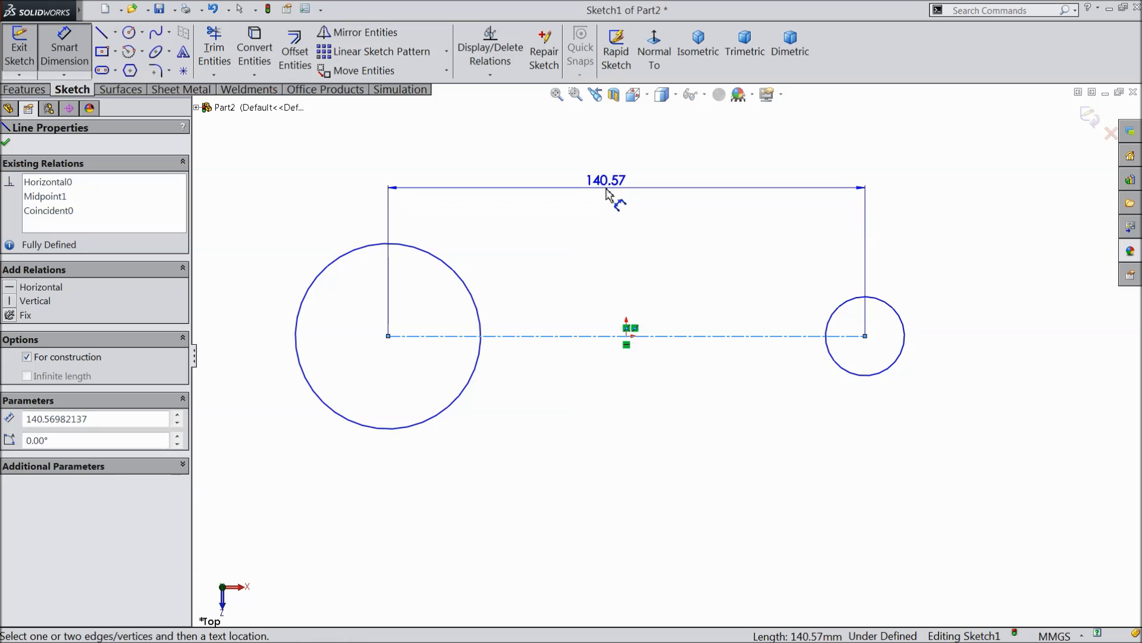
left_click(613, 200)
type("19")
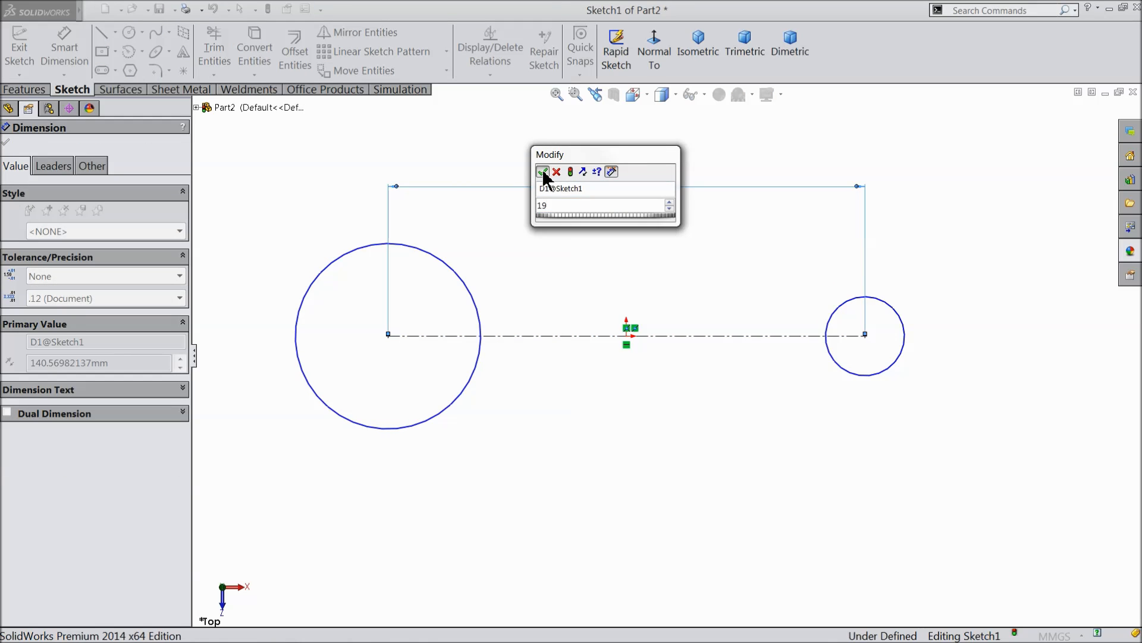
left_click(542, 171)
Dimension the larger left-hand circle with a diameter of 9 mm.
left_click(389, 429)
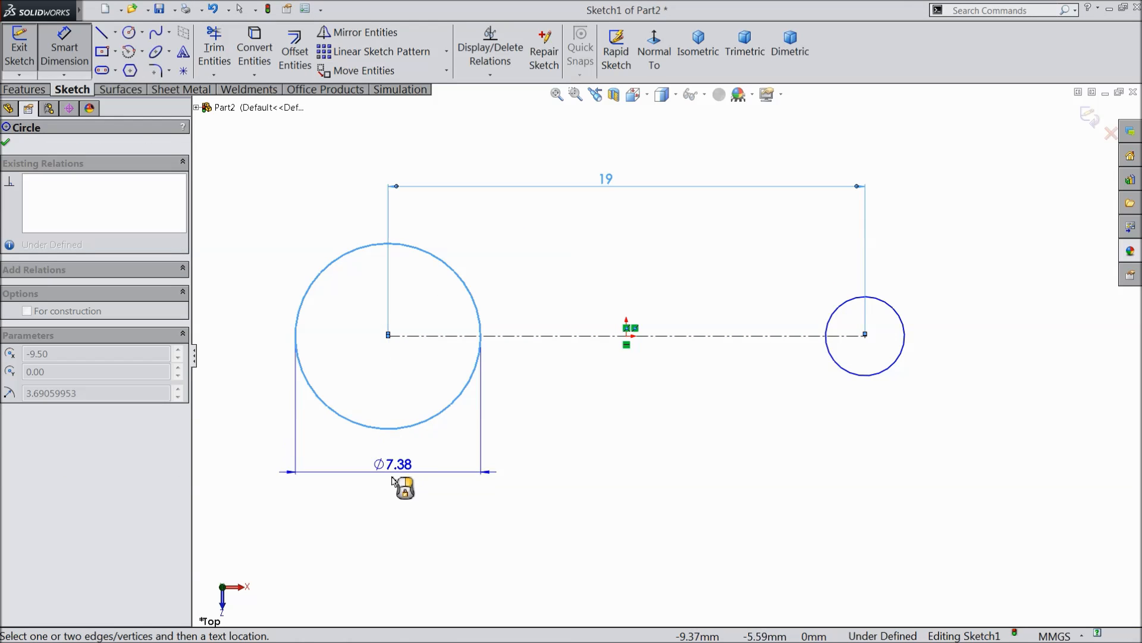
left_click(395, 477)
type("9")
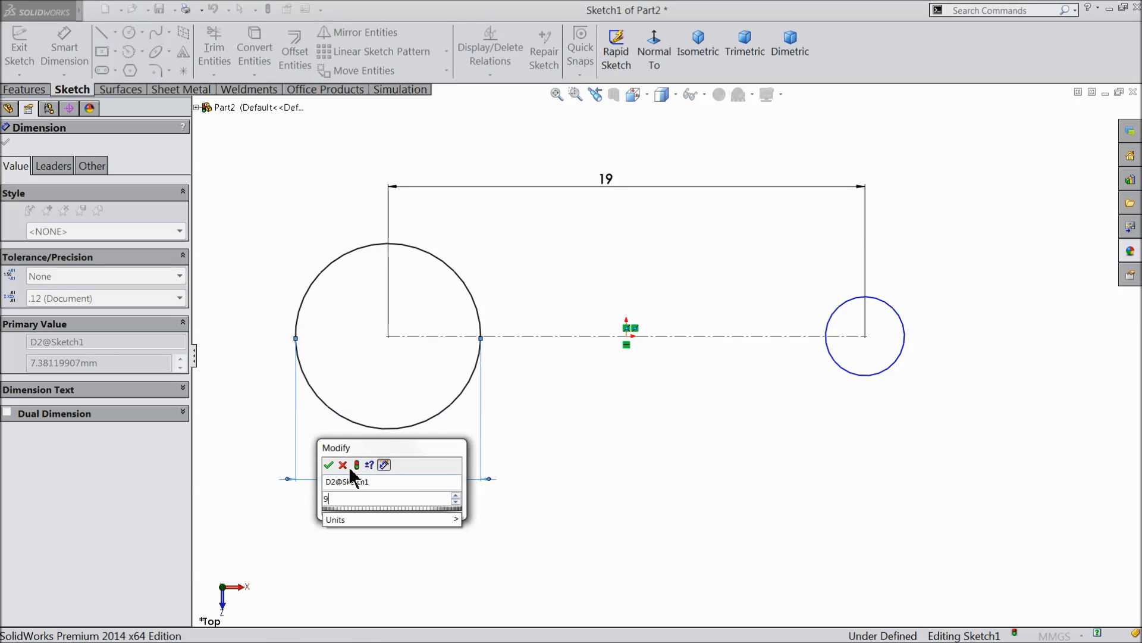
left_click(328, 468)
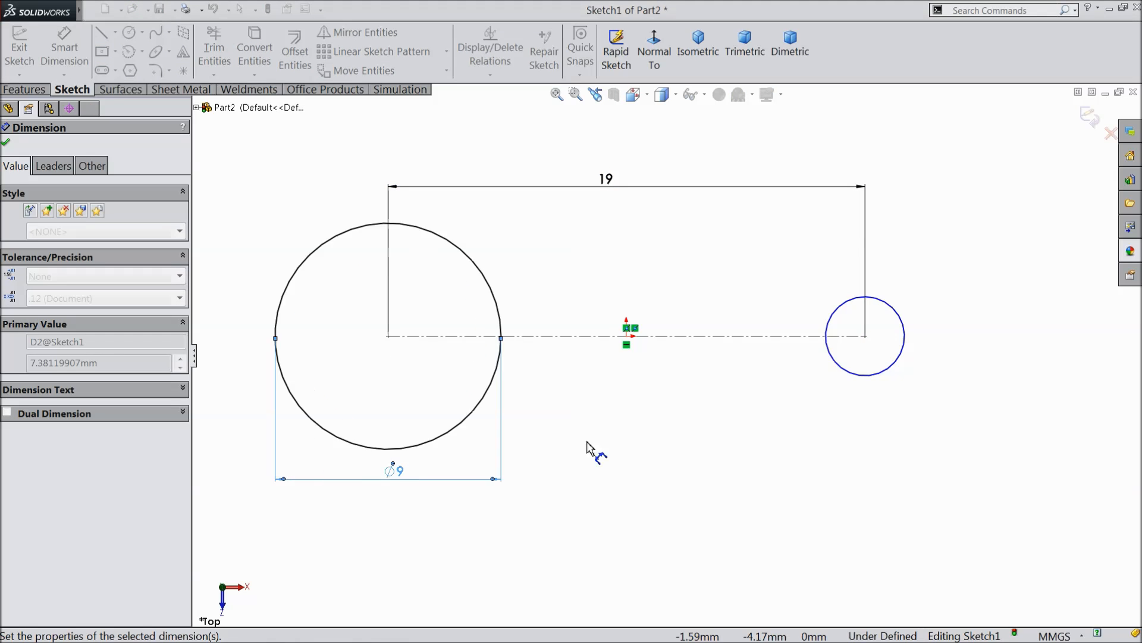
Dimension the smaller right-hand circle with a diameter of 3 mm and close the sketch.
left_click(879, 375)
left_click(870, 423)
type("3")
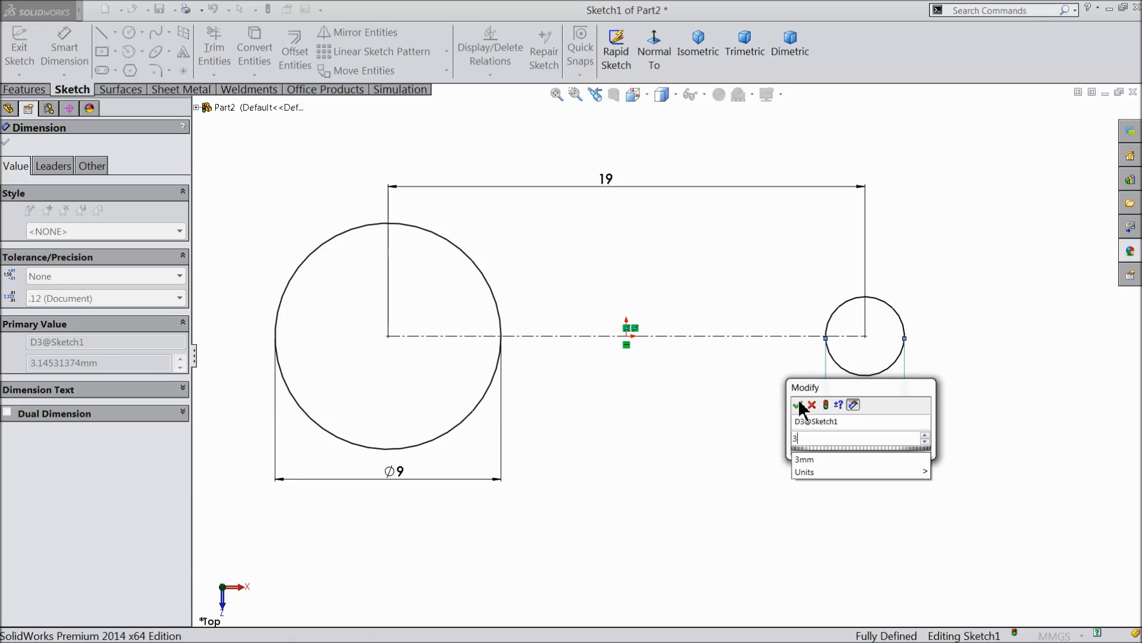
left_click(798, 405)
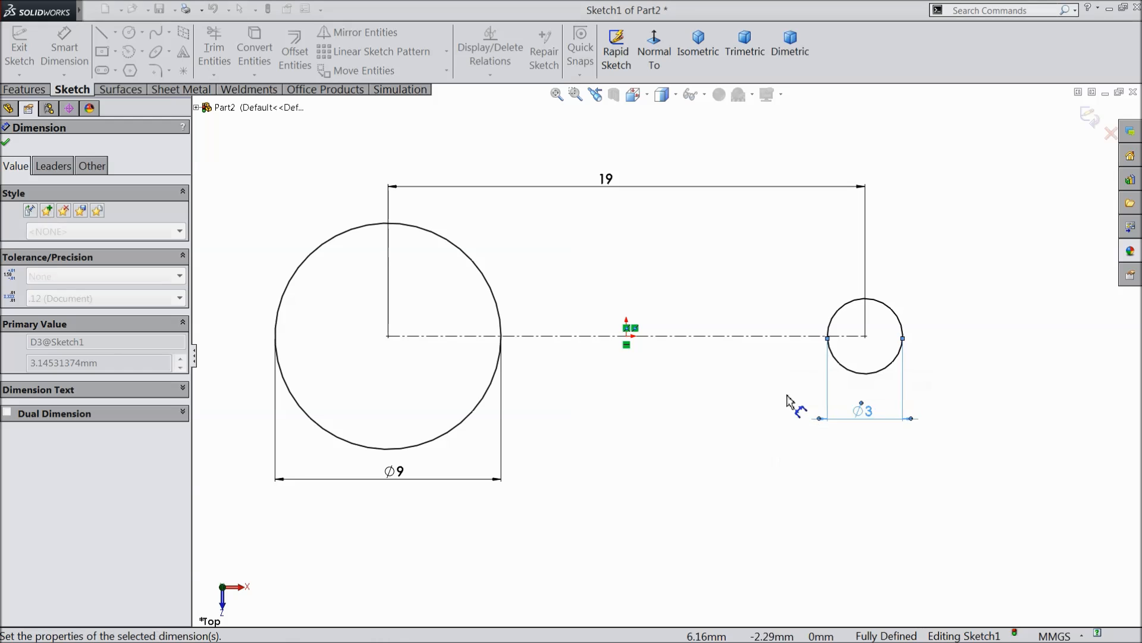
left_click(6, 144)
key("f")
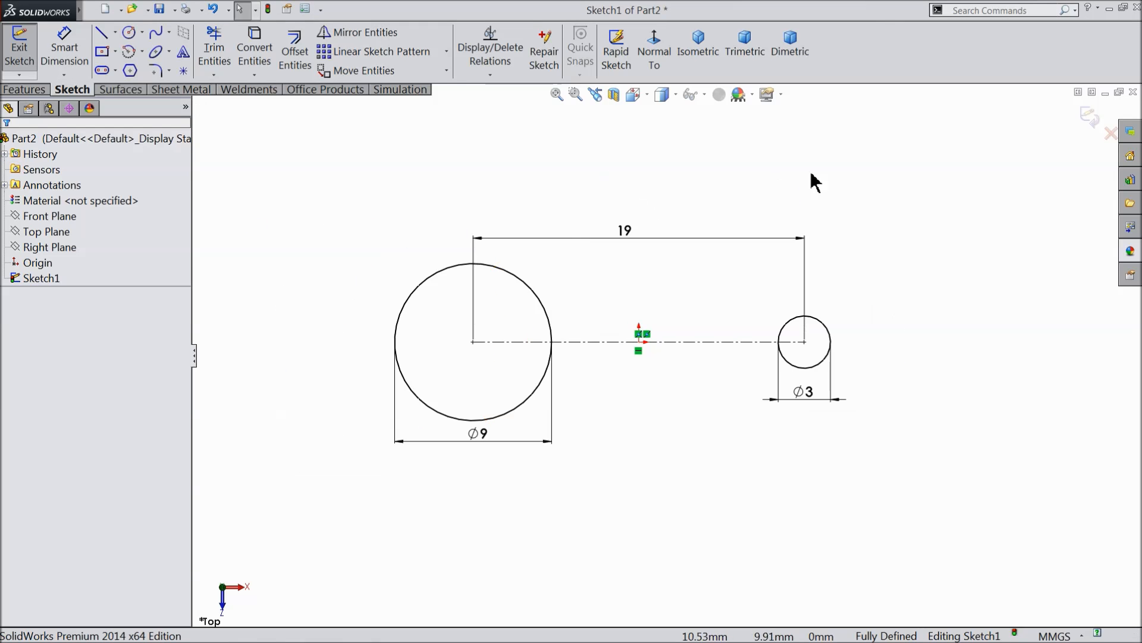
left_click(1087, 117)
Extrude only the 9 mm circle as a boss with a blind depth of 5 mm.
middle_click_drag(766, 178, 746, 252)
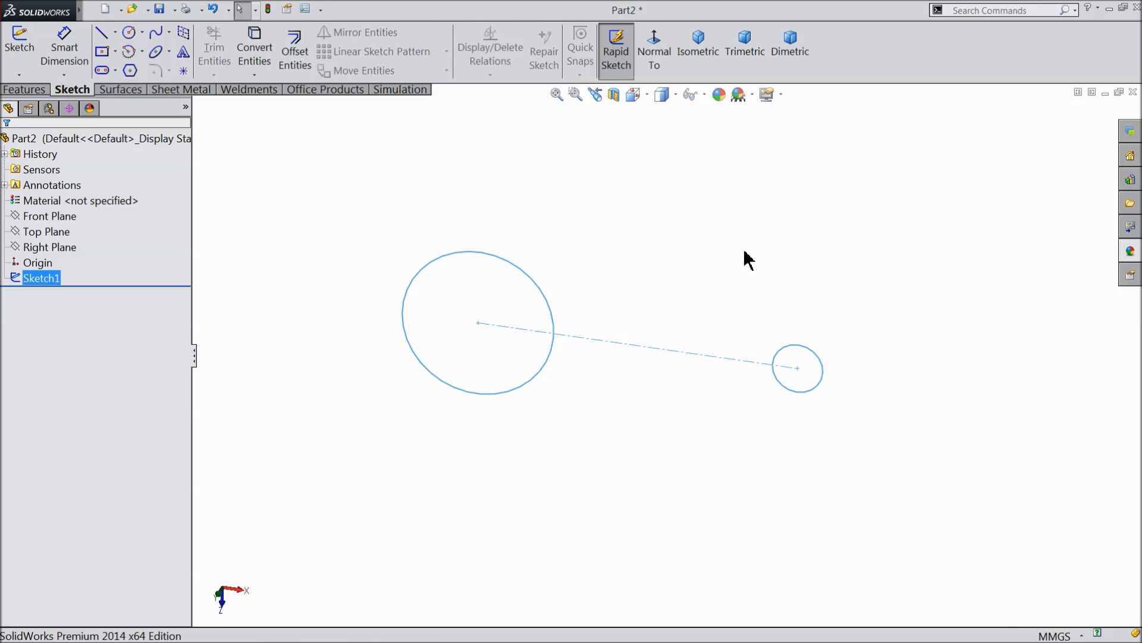
left_click(548, 314)
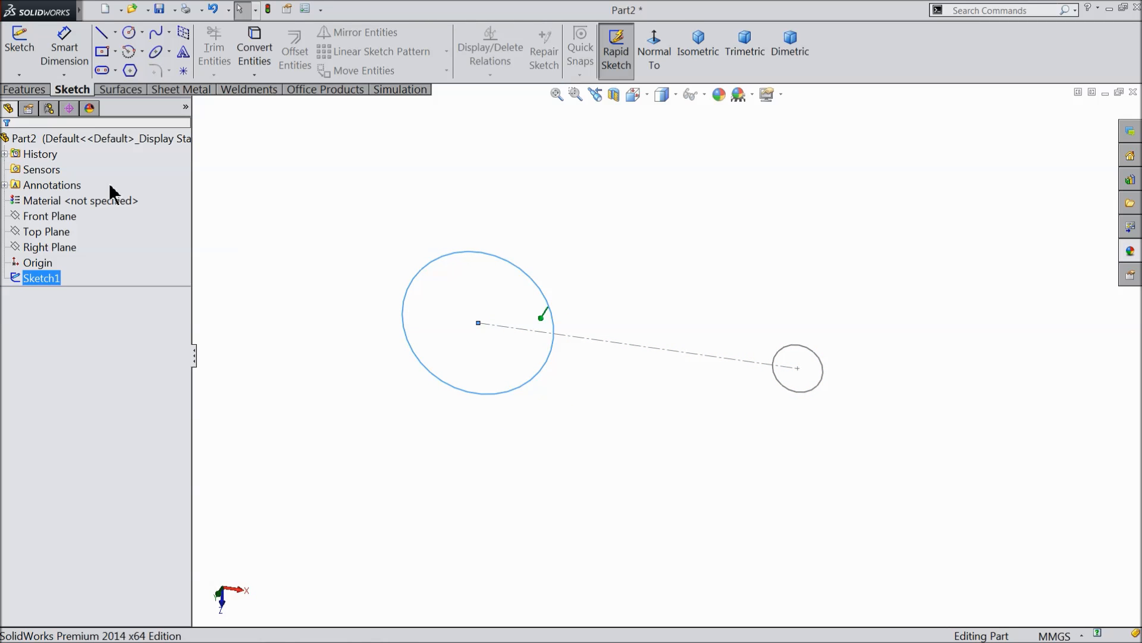
left_click(25, 89)
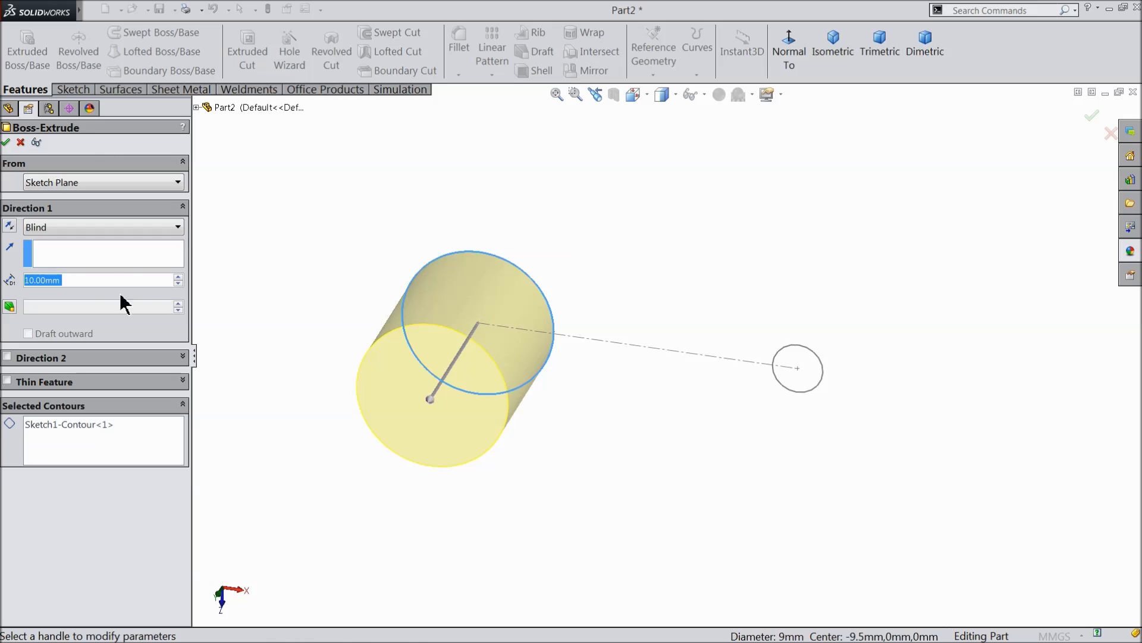
type("5")
key("Return")
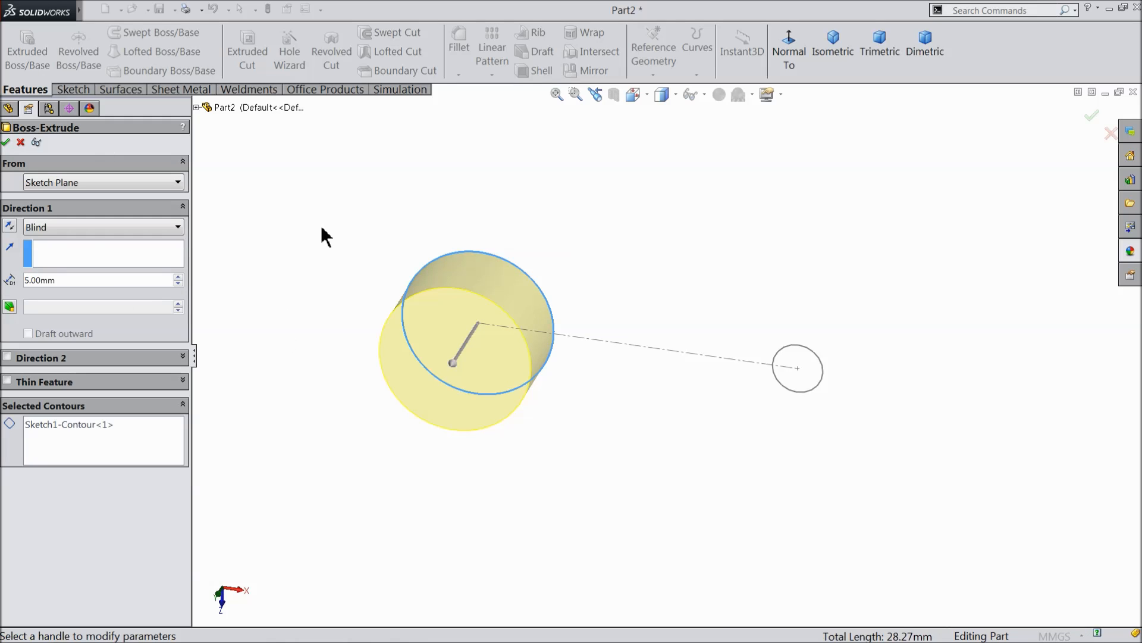
left_click(6, 143)
mouse_move(411, 263)
middle_mouse_down()
mouse_move(383, 275)
mouse_move(393, 272)
middle_mouse_up()
left_click(567, 223)
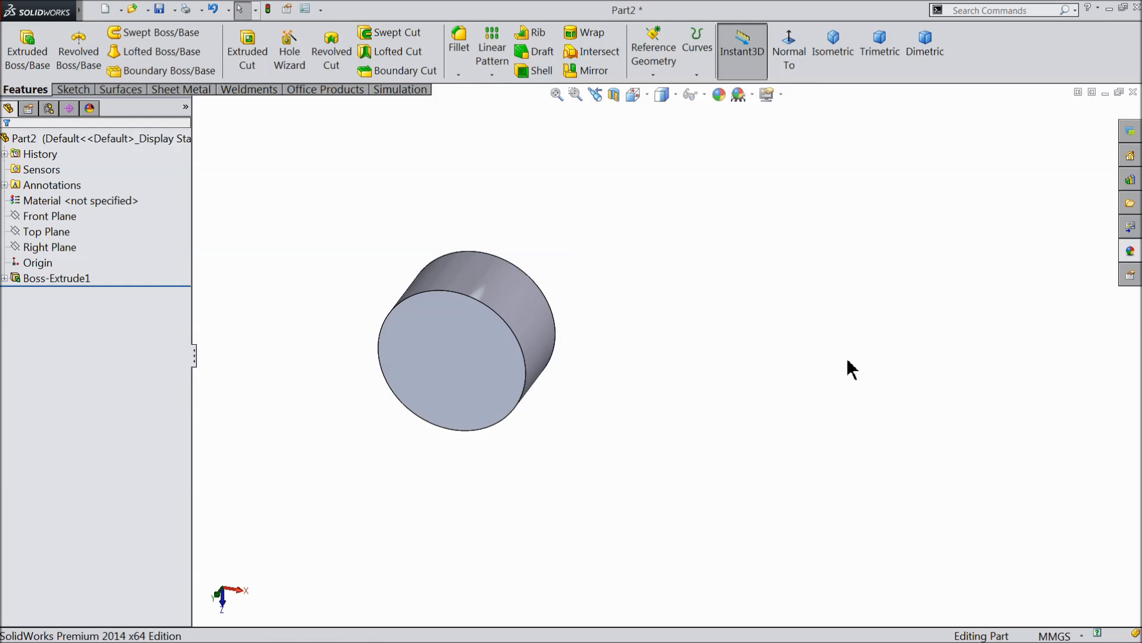
Start a boss extrusion from the first sketch with only the 3 mm circle as the selected contour.
left_click(5, 278)
left_click(42, 294)
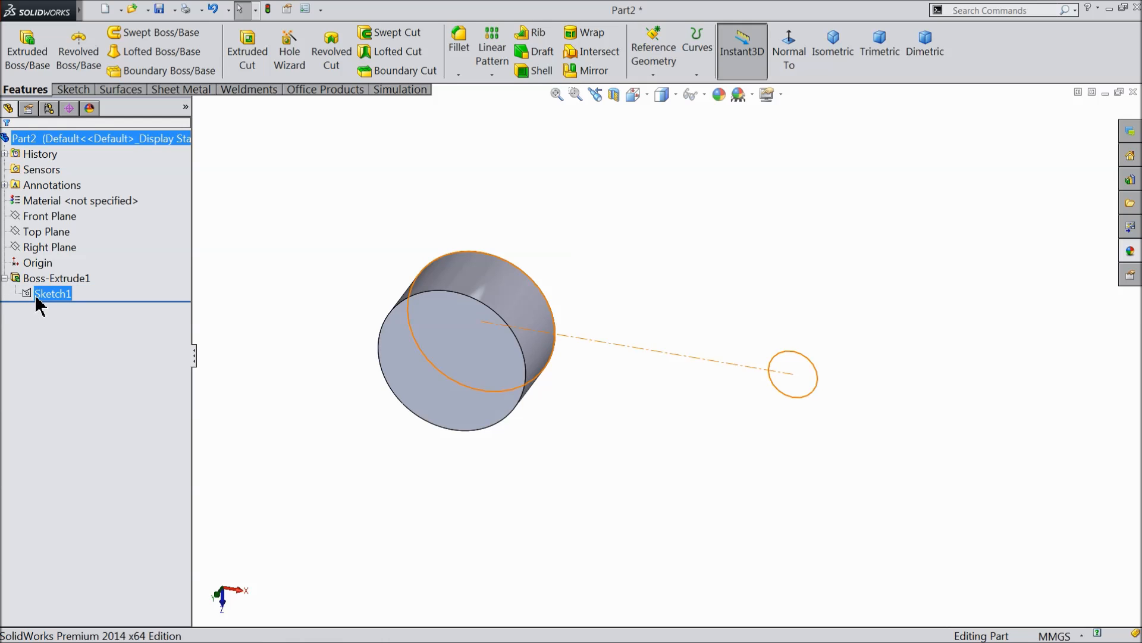
left_click(813, 406)
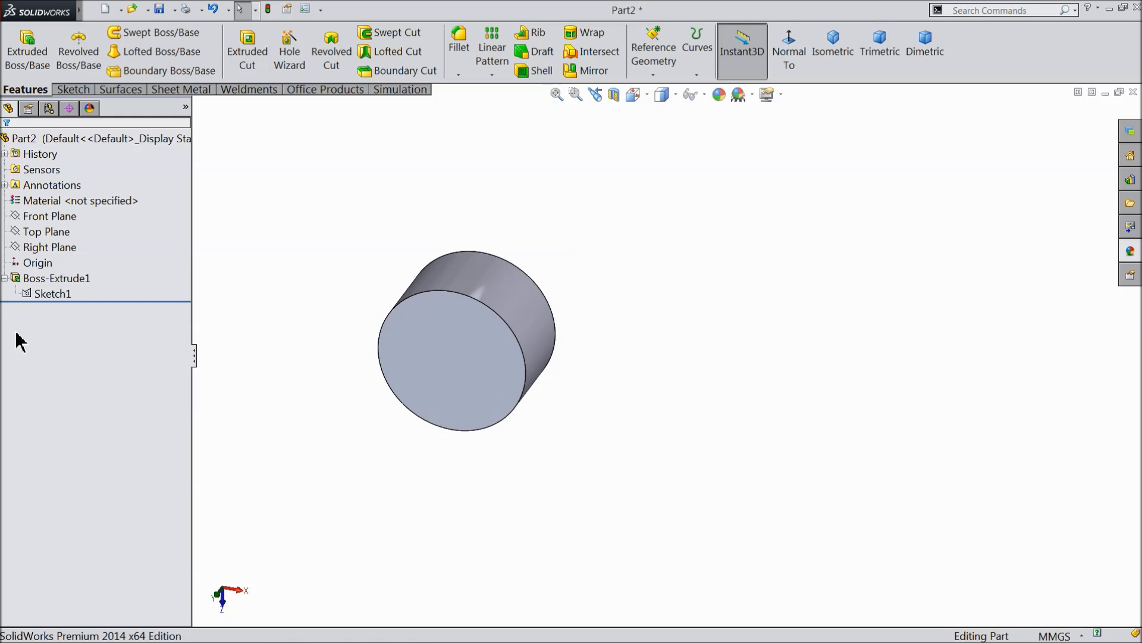
left_click(30, 295)
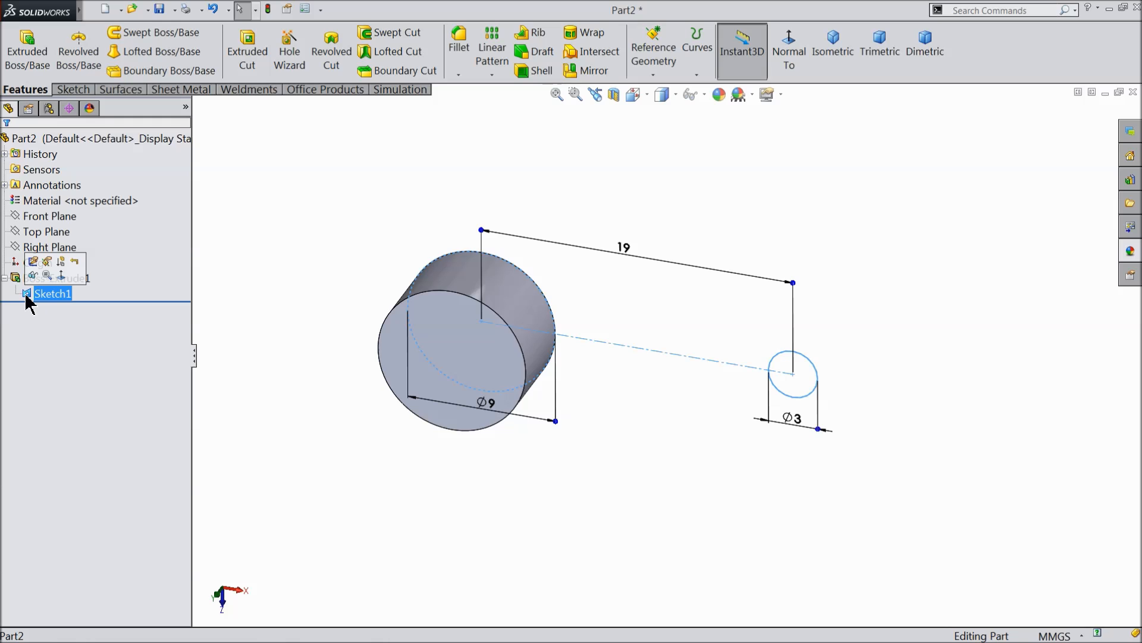
left_click(30, 60)
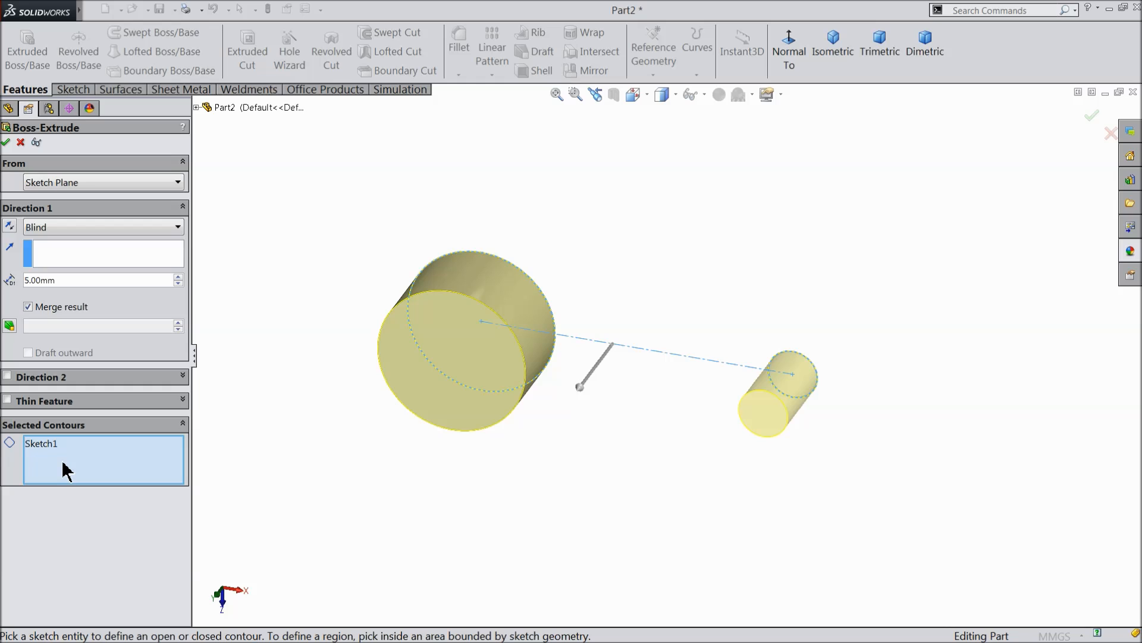
left_click(817, 392)
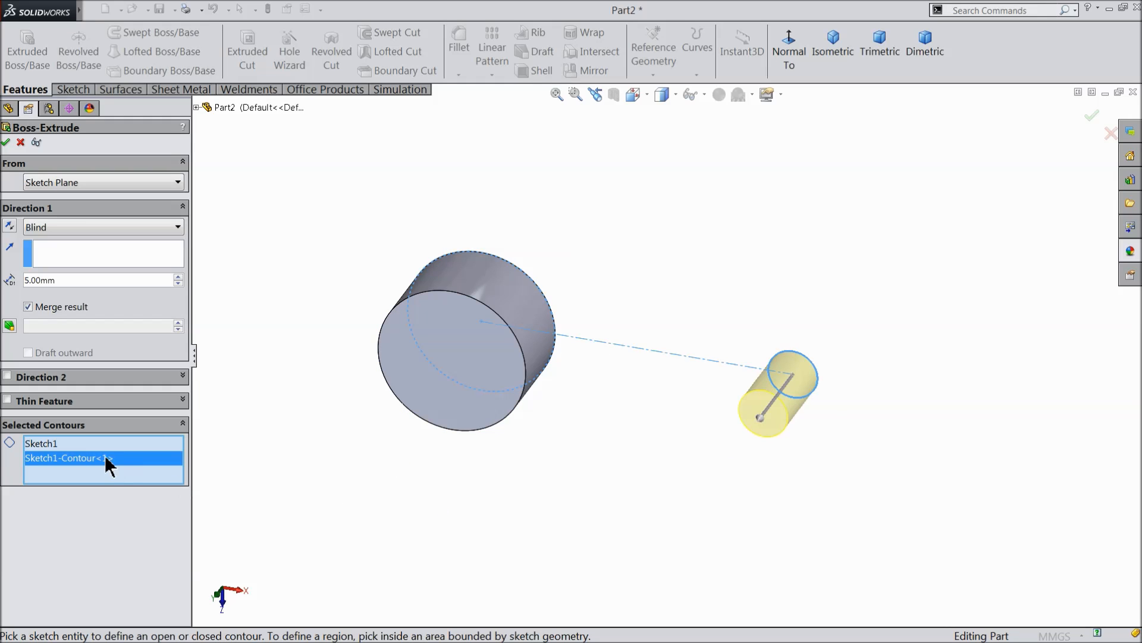
left_click(50, 445)
right_click(51, 445)
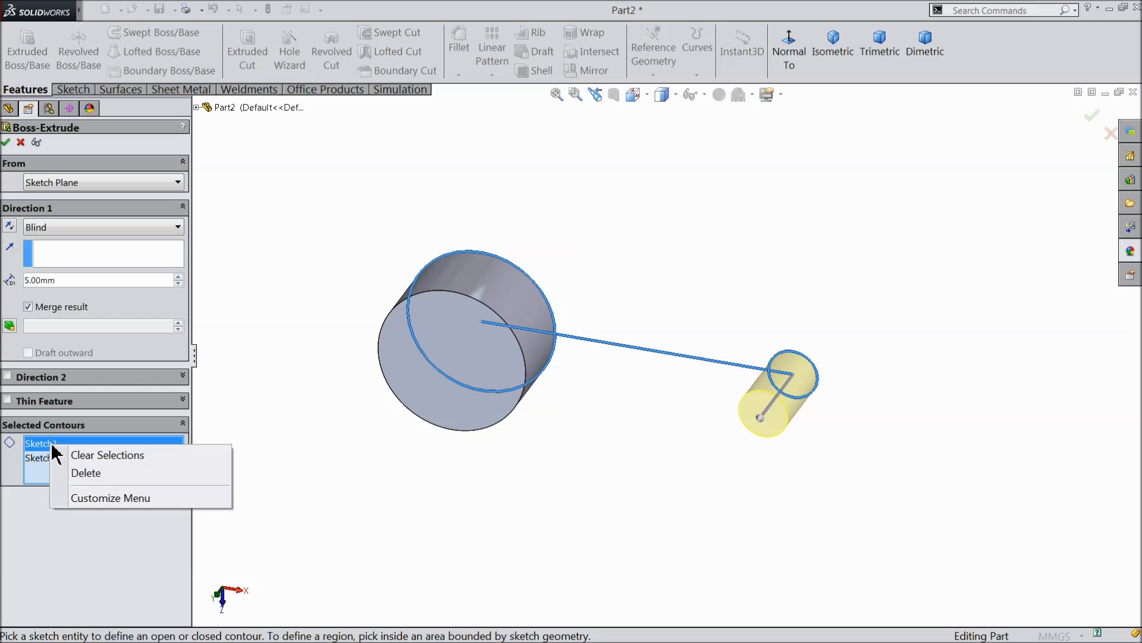
left_click(83, 474)
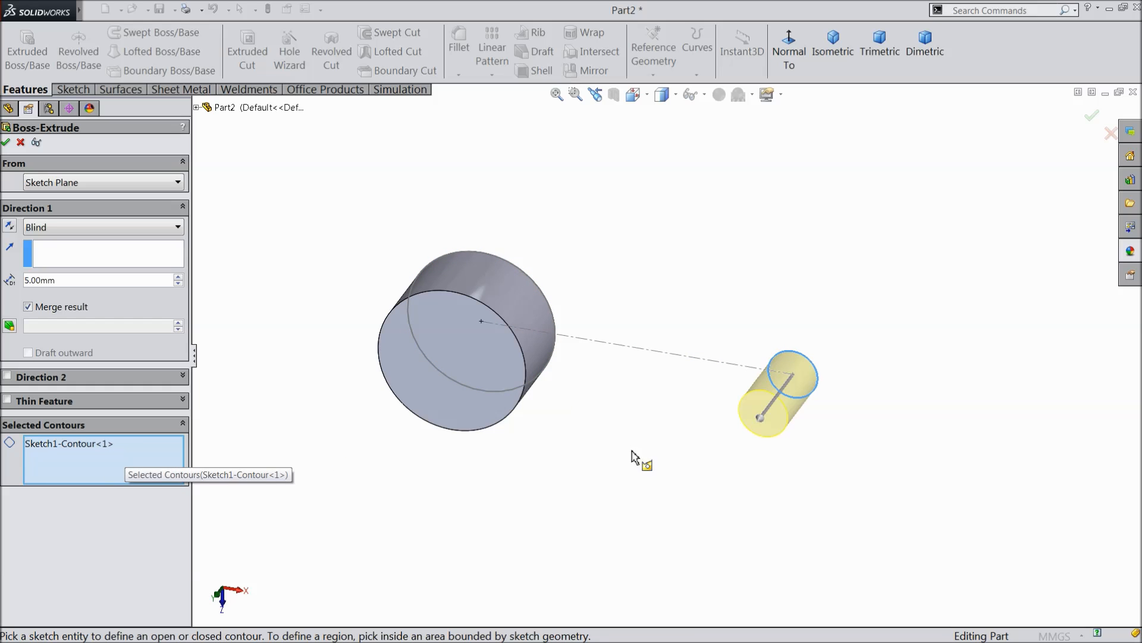
Extrude the 3 mm circle with blind depths of 3 mm in Direction 1 and 7 mm in Direction 2.
mouse_move(790, 400)
middle_mouse_down()
mouse_move(765, 388)
mouse_move(773, 398)
middle_mouse_up()
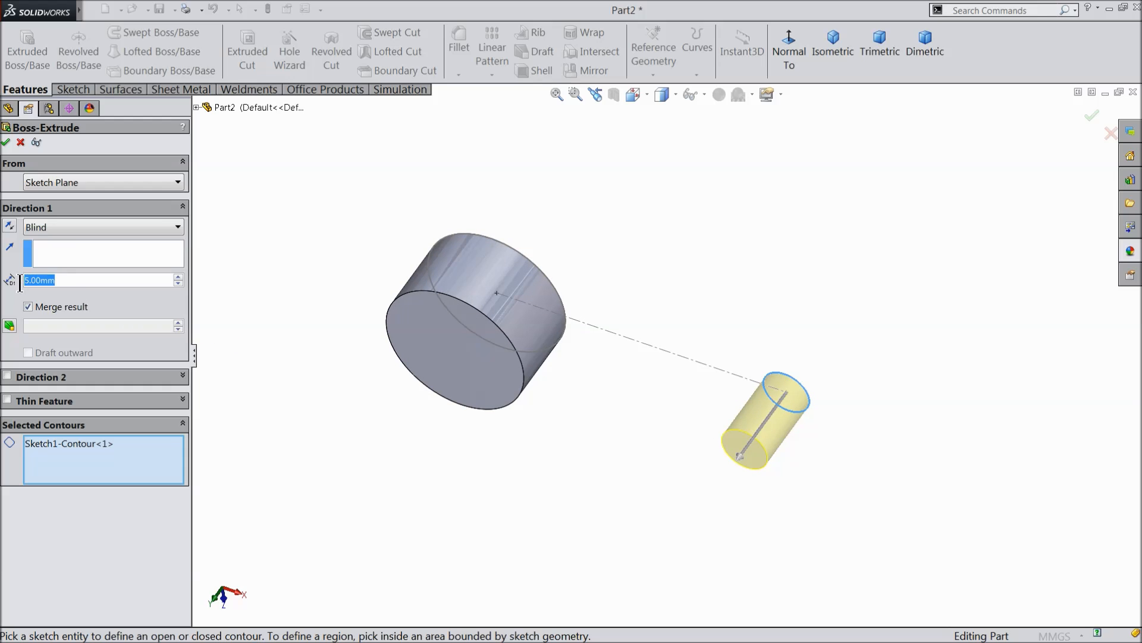
type("3")
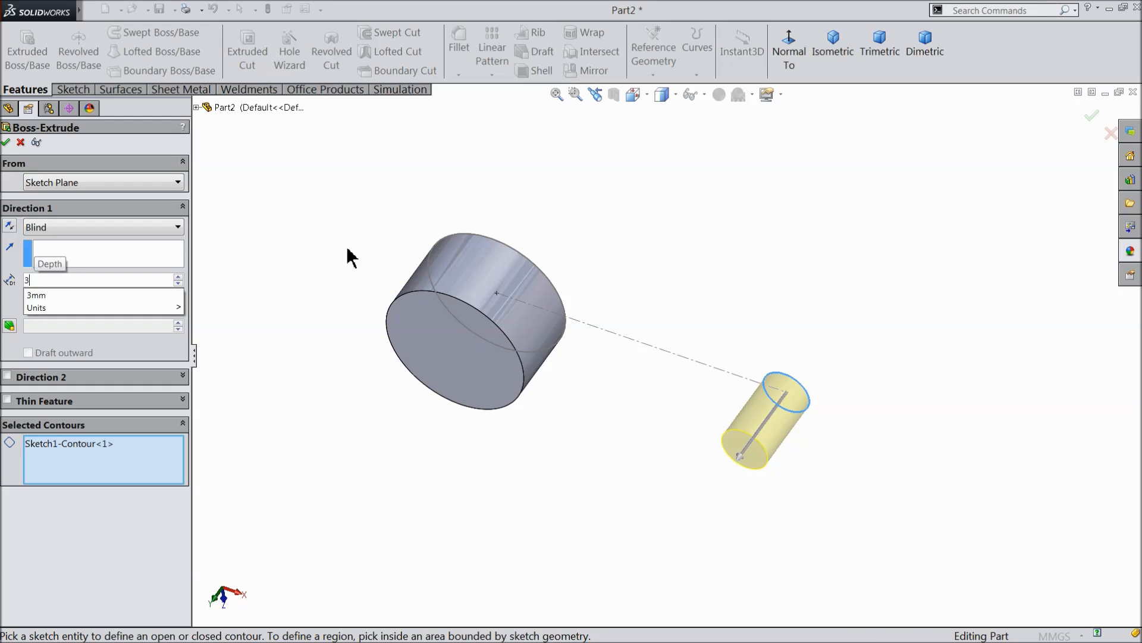
key("Return")
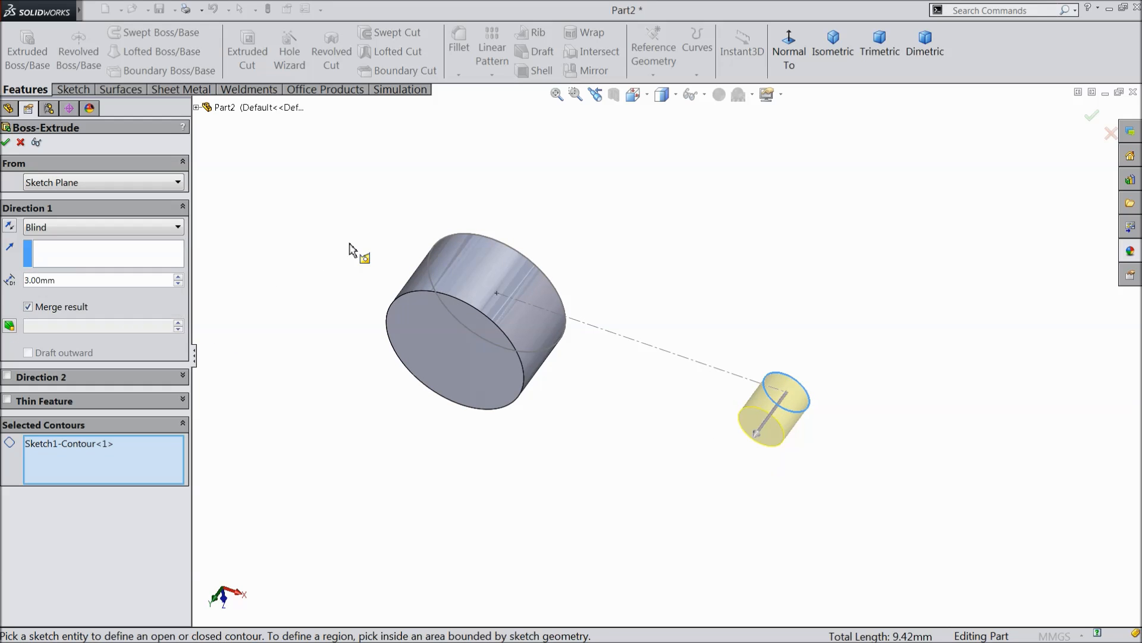
left_click(8, 376)
type("7")
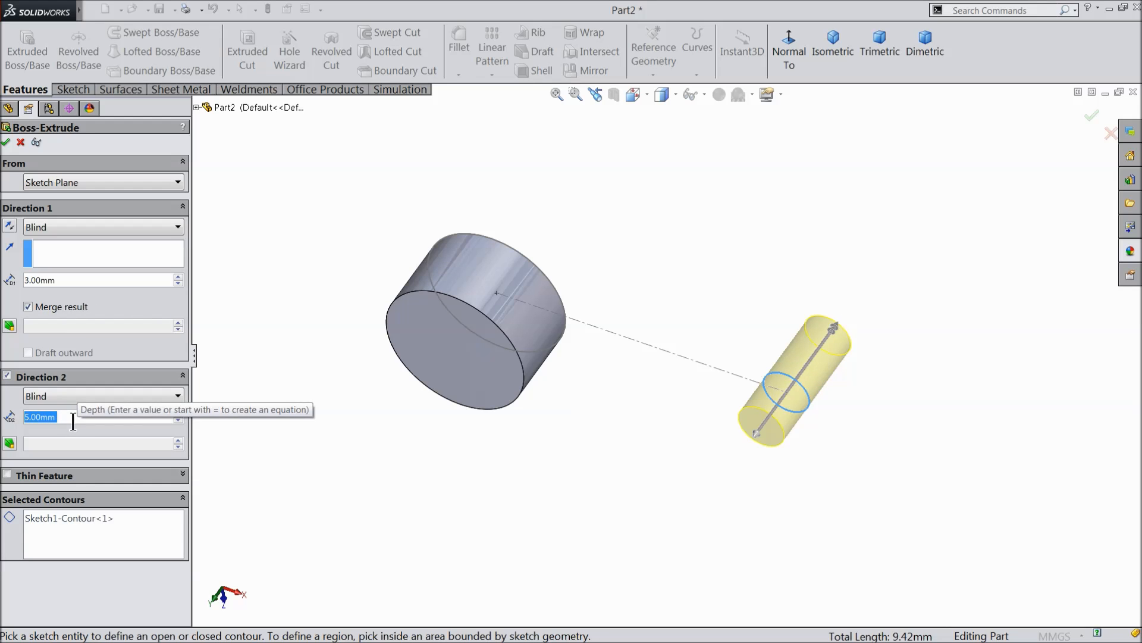
key("Return")
mouse_move(315, 316)
middle_mouse_down()
mouse_move(279, 322)
mouse_move(263, 376)
mouse_move(311, 314)
middle_mouse_up()
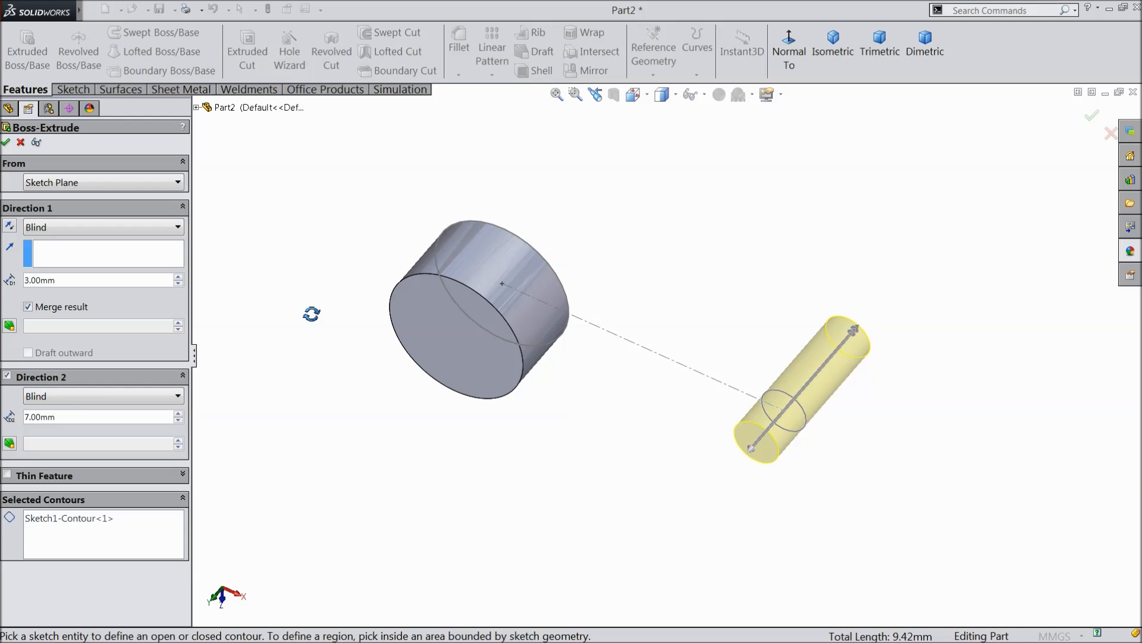
left_click(5, 143)
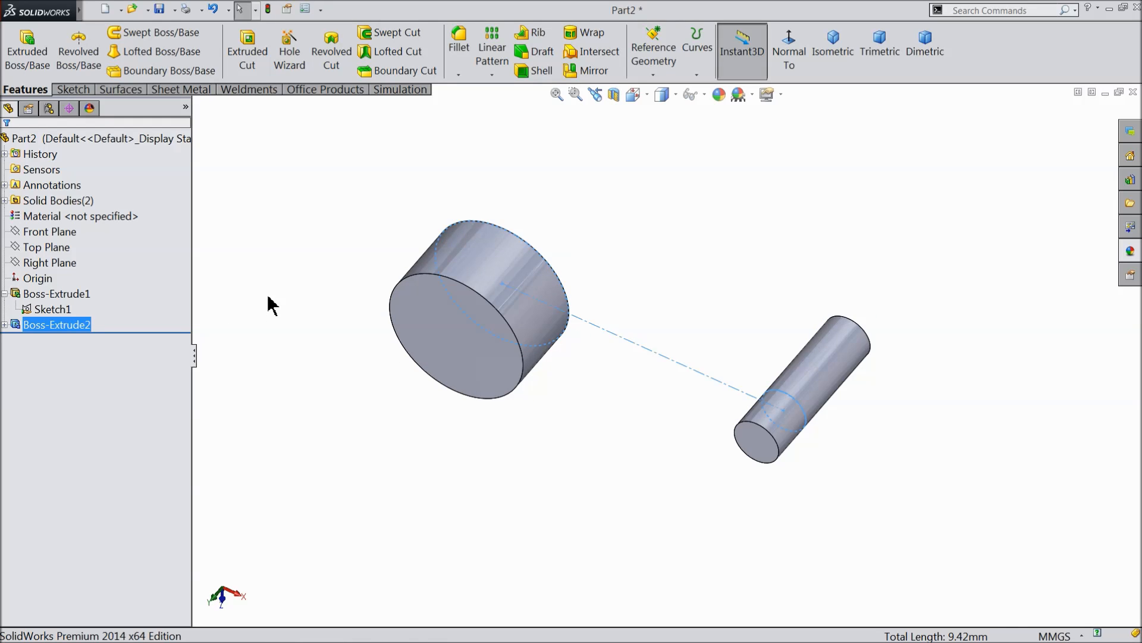
left_click(272, 306)
middle_click_drag(280, 319, 297, 297)
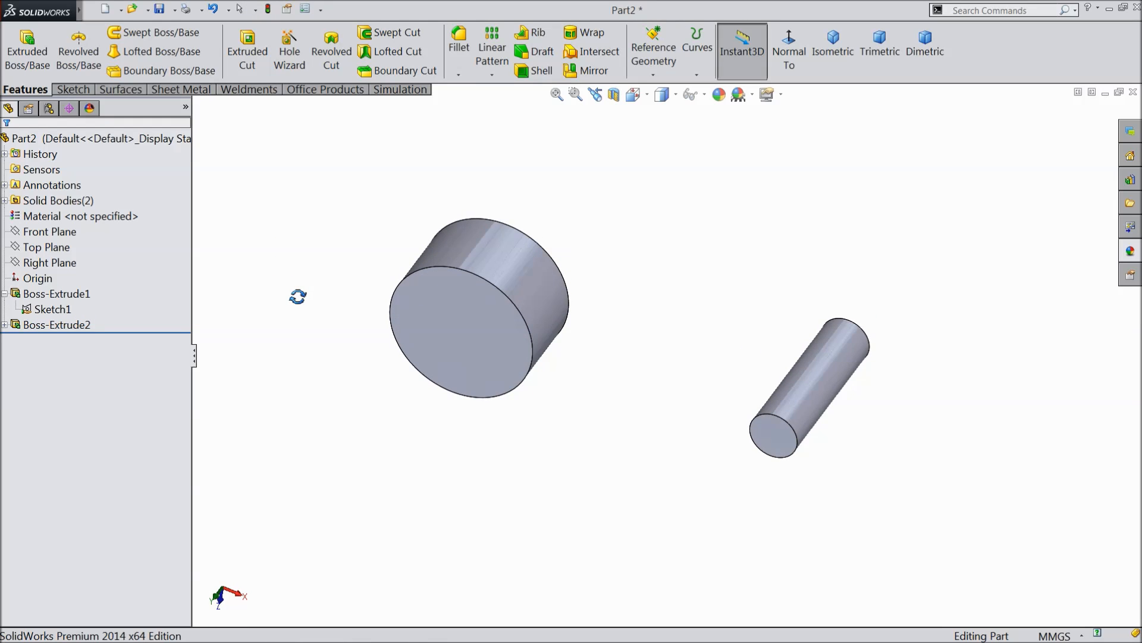
Sketch on the Top Plane a horizontal centerline about 25 mm long from the large circle's left edge to the small circle's right edge.
left_click(32, 246)
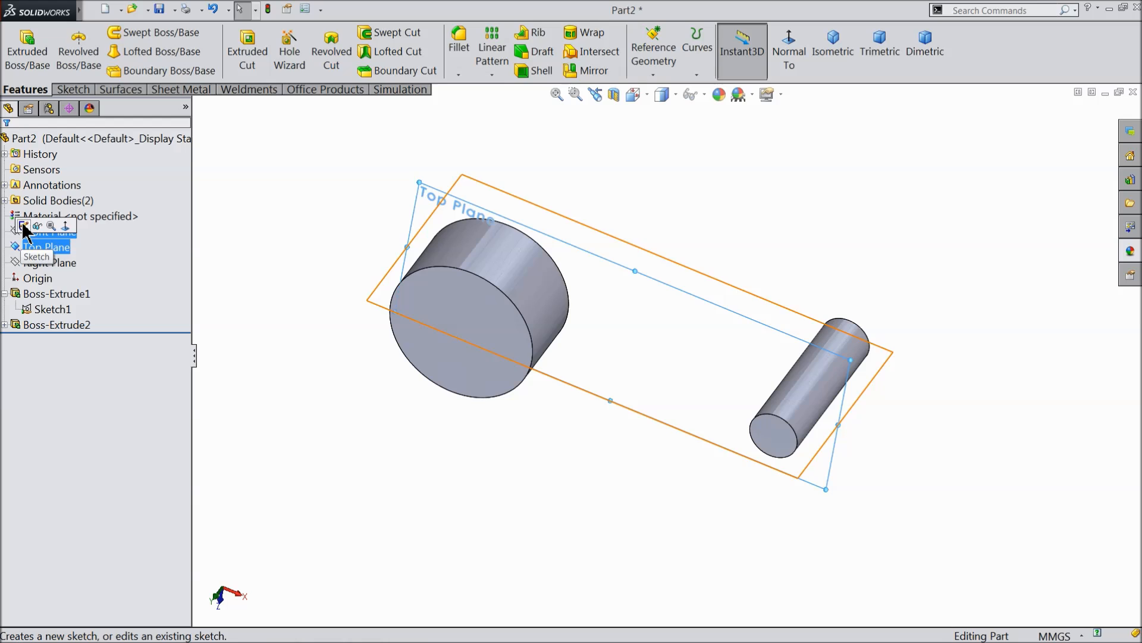
left_click(23, 226)
left_click(796, 52)
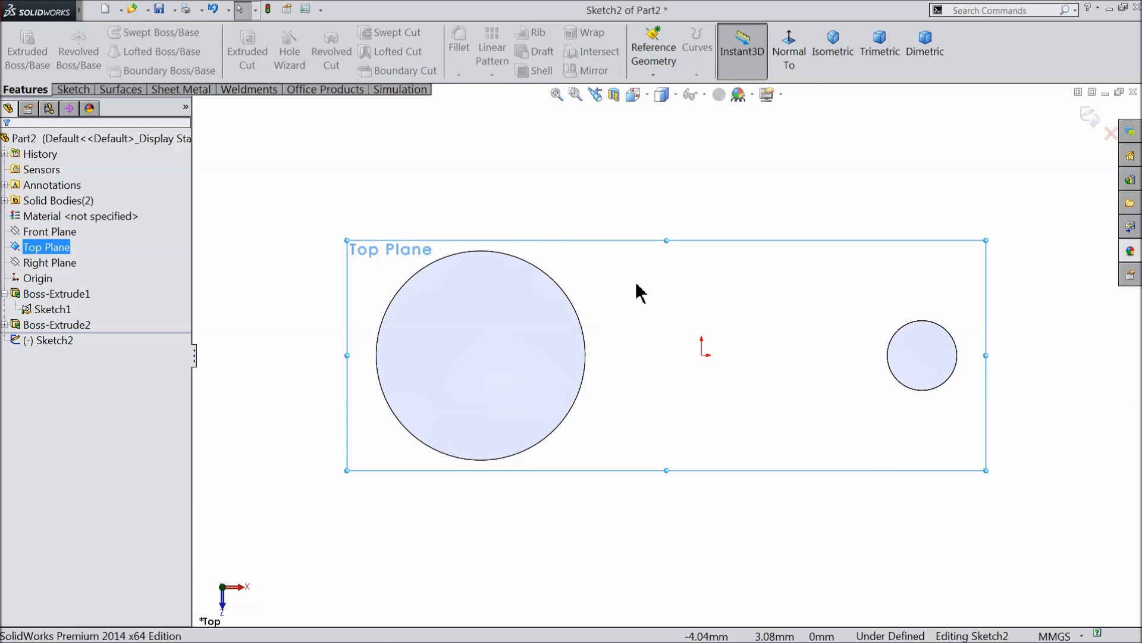
left_click(72, 90)
left_click(115, 32)
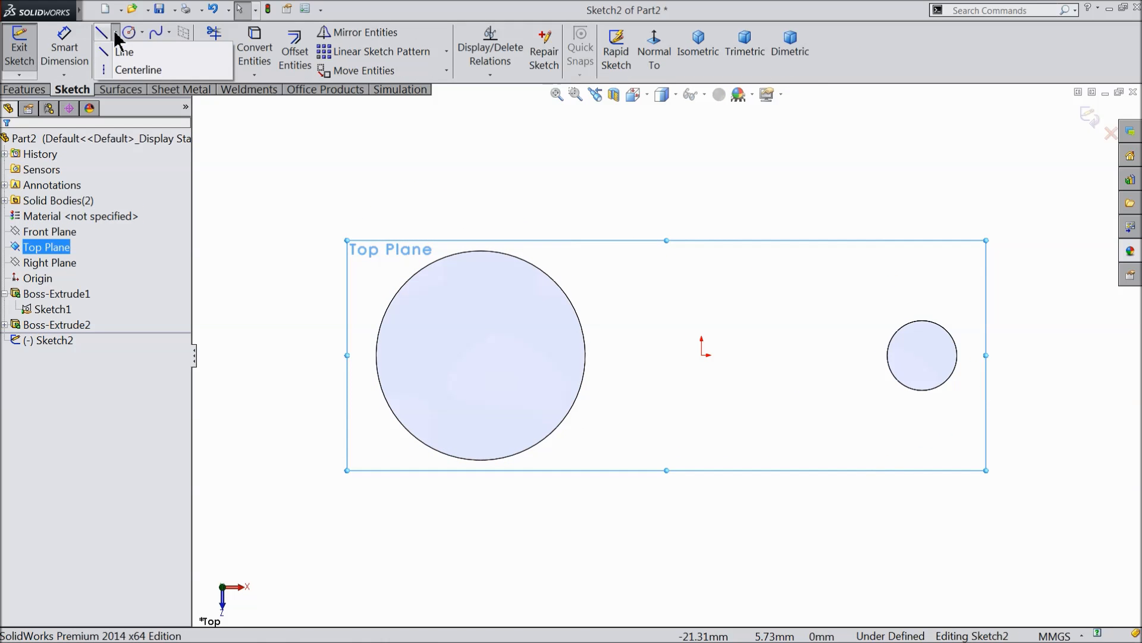
left_click(128, 74)
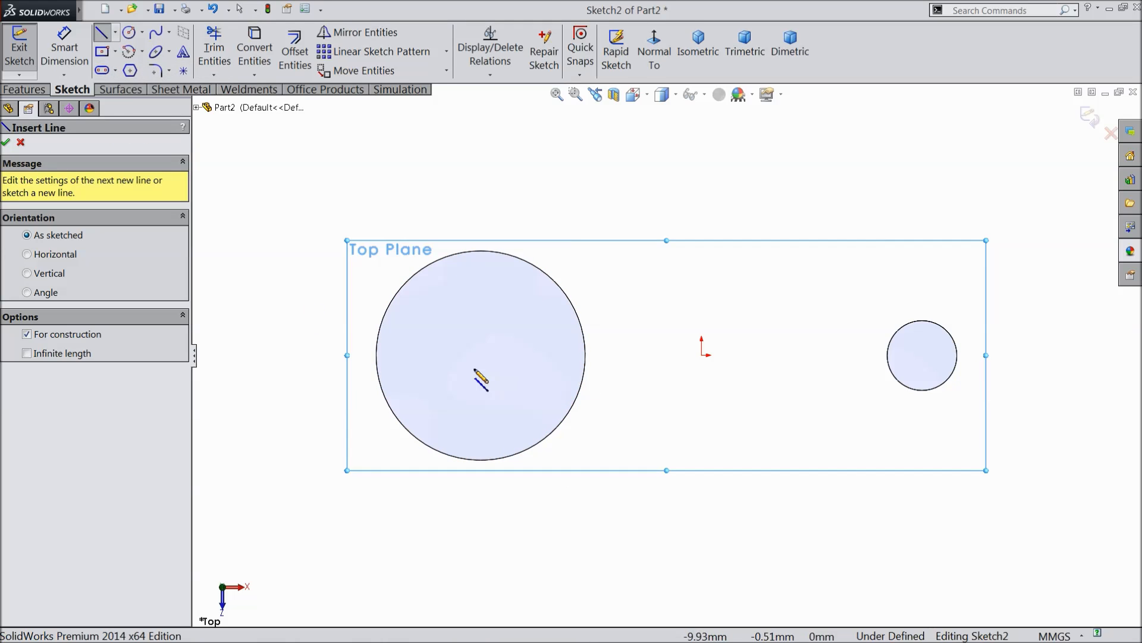
left_click(376, 356)
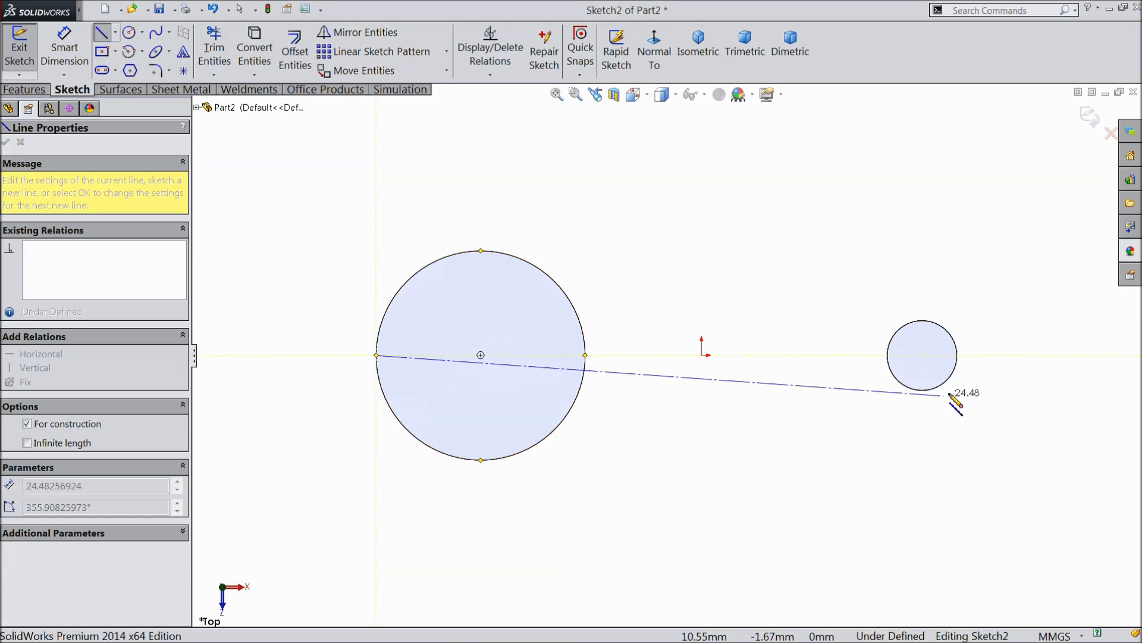
left_click(958, 356)
right_click(870, 248)
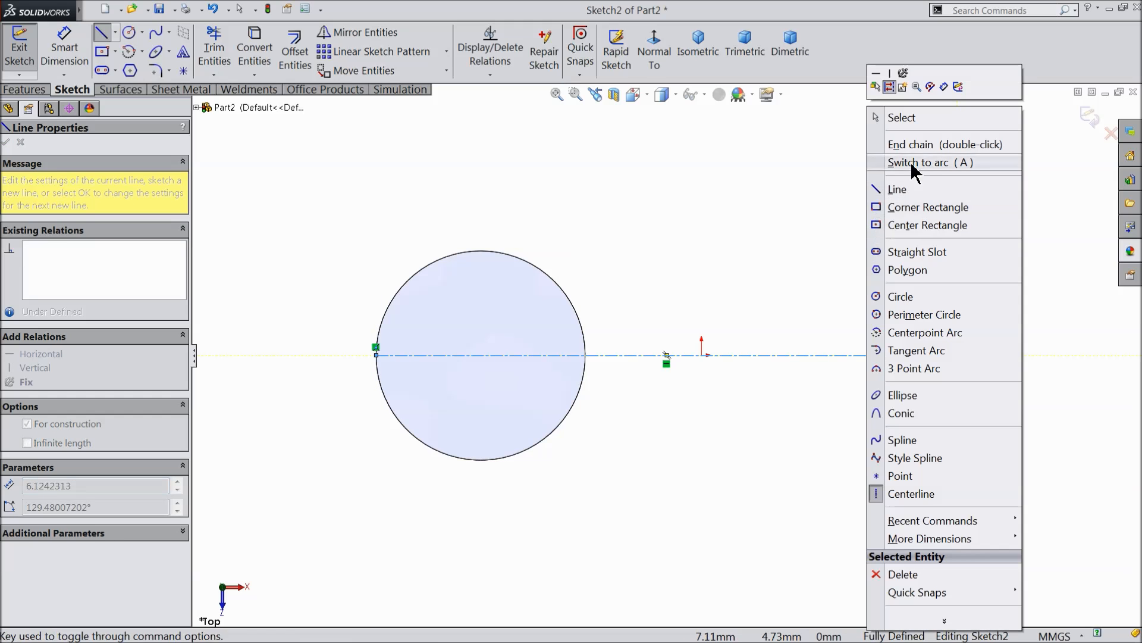
left_click(914, 119)
Sketch a line sloping down above the centerline towards the small circle, continued by a tangent arc of about 5.3 mm radius ending on that circle.
left_click(105, 34)
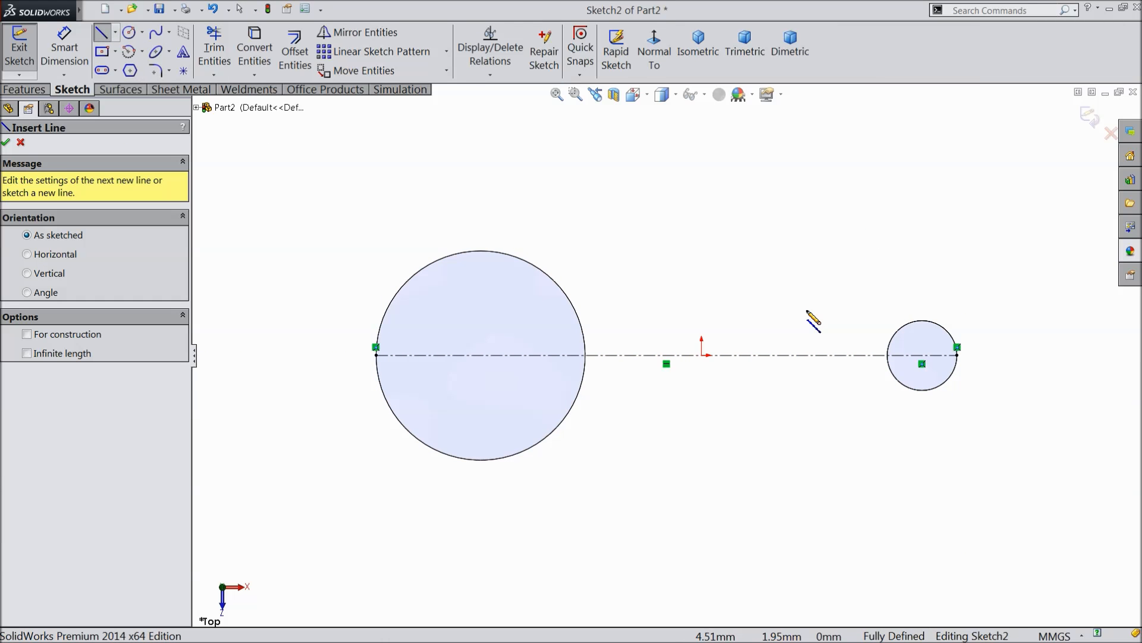
scroll(805, 321, "down", 2)
left_click(493, 266)
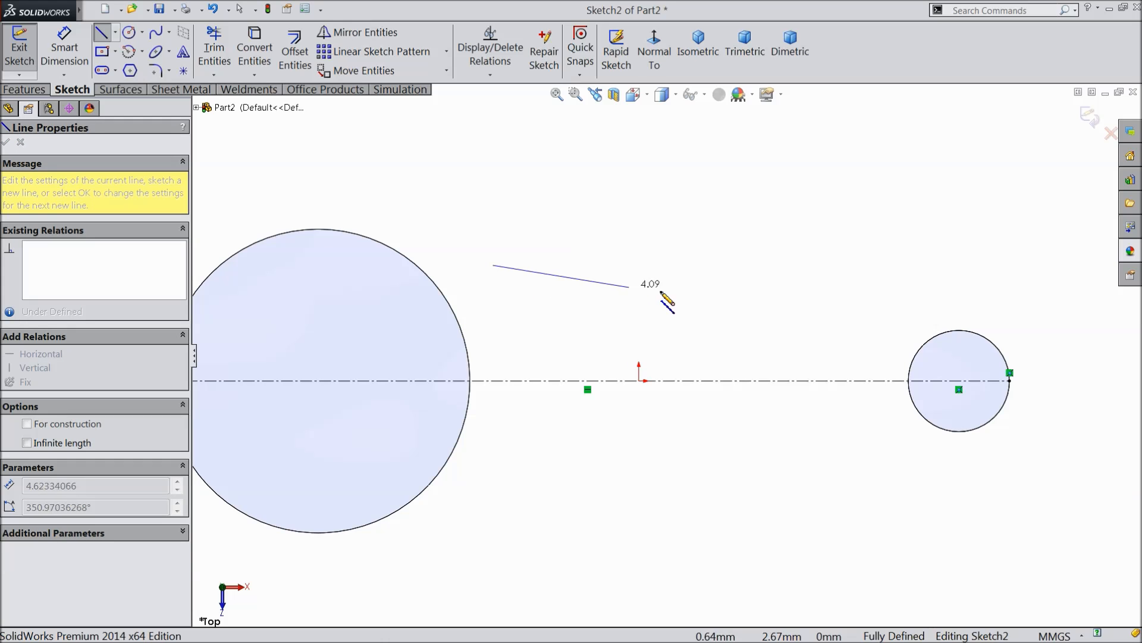
left_click(851, 339)
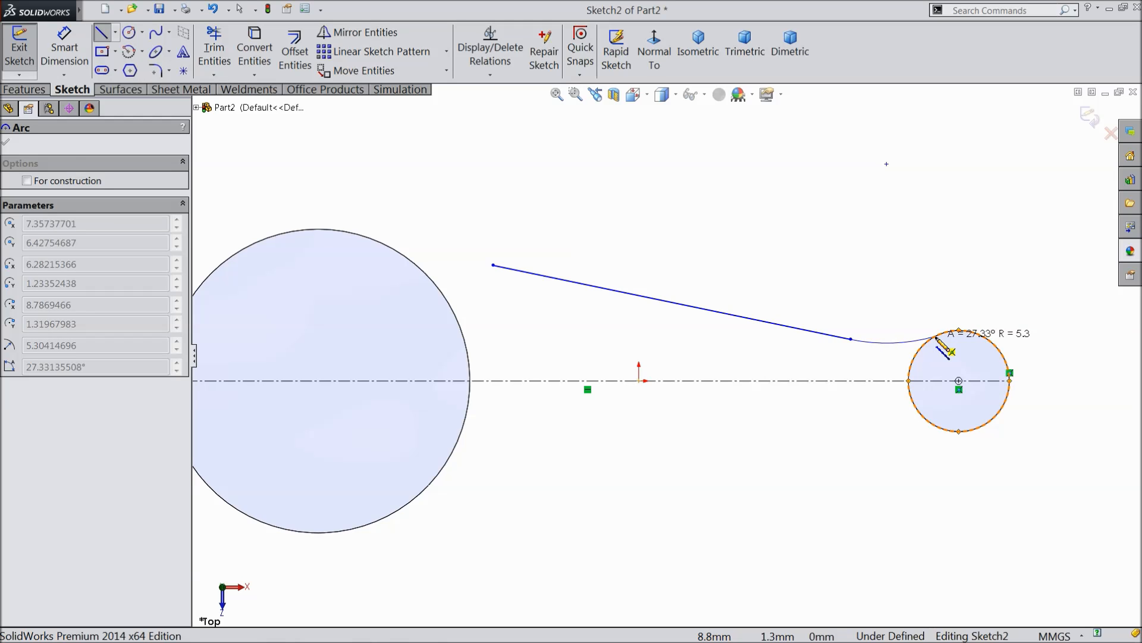
left_click(935, 338)
right_click(885, 336)
left_click(918, 140)
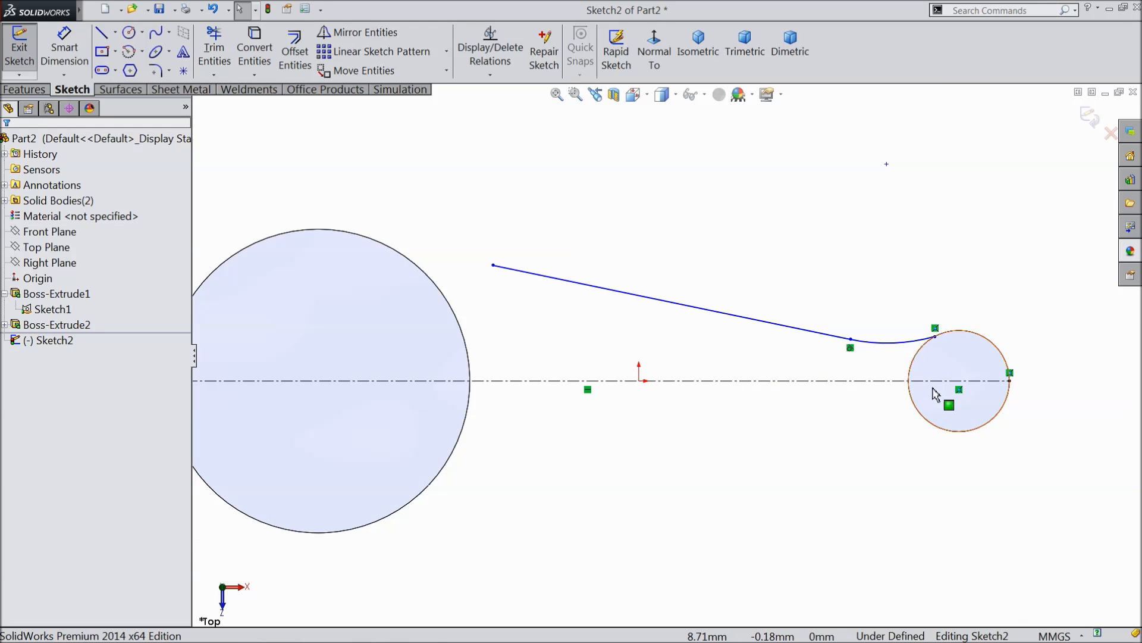
Convert the circular edges of the small and large cylinders into sketch entities.
scroll(940, 394, "down", 3)
left_click(874, 363)
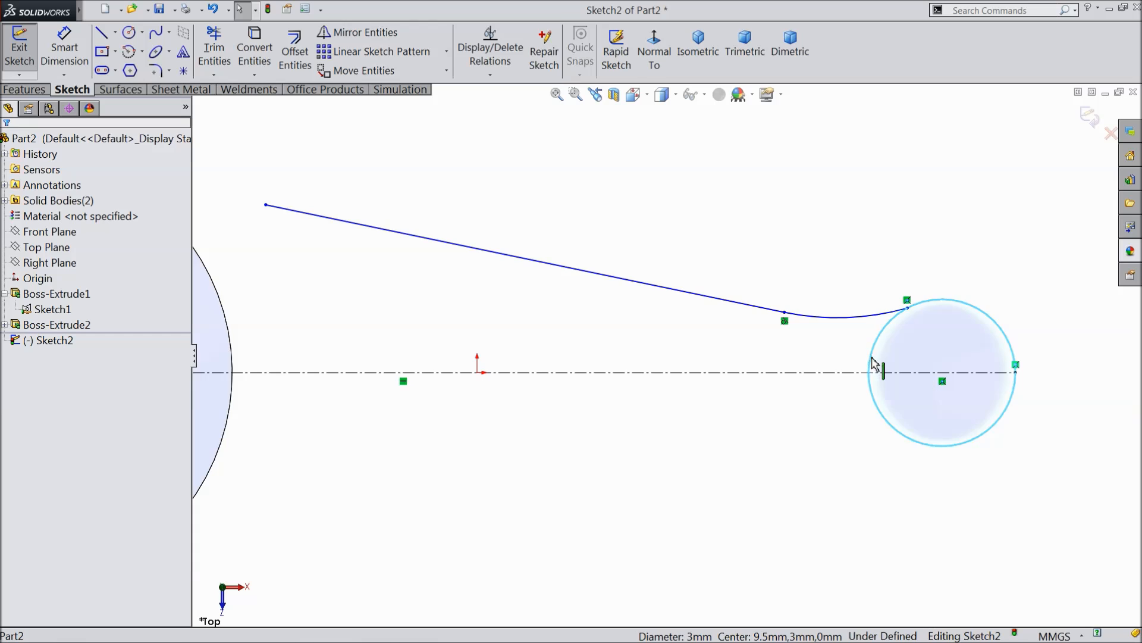
scroll(827, 416, "up", 3)
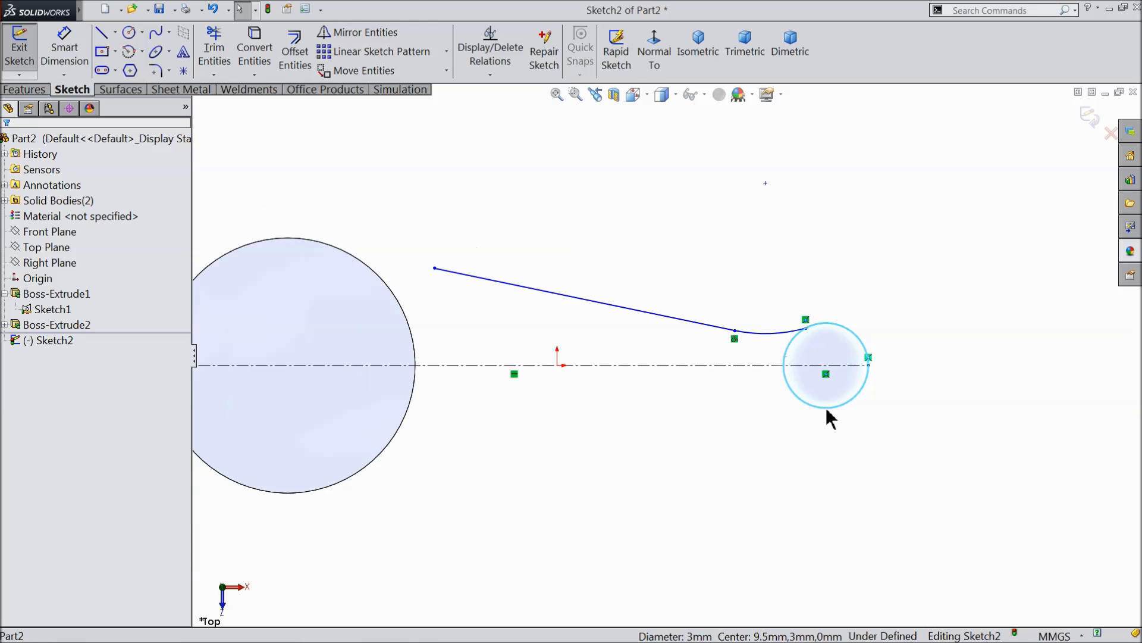
left_click(415, 408, "ctrl")
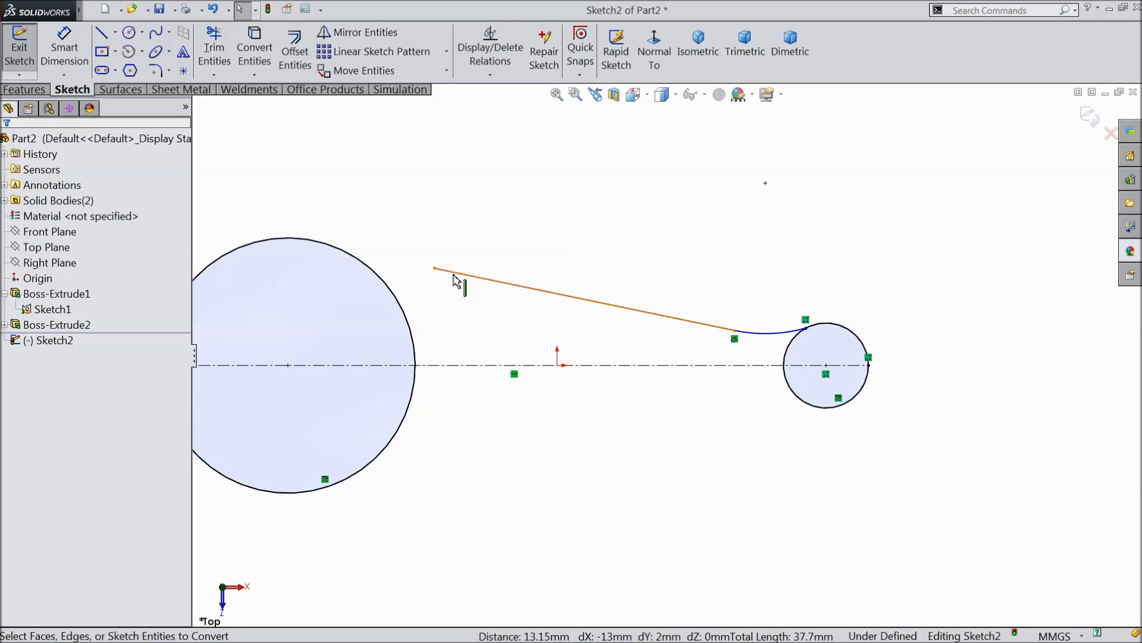
Add a tangent relation between the arc and the converted small circle.
scroll(872, 357, "down", 5)
left_click_drag(732, 300, 686, 339)
left_click(733, 288)
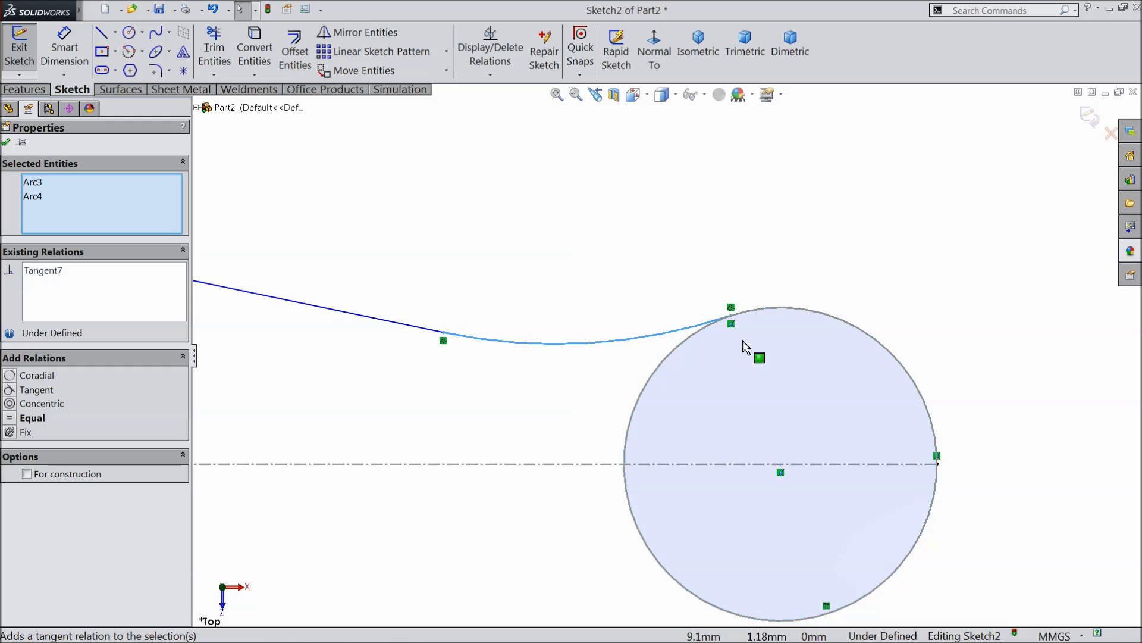
scroll(743, 340, "up", 11)
scroll(298, 279, "down", 3)
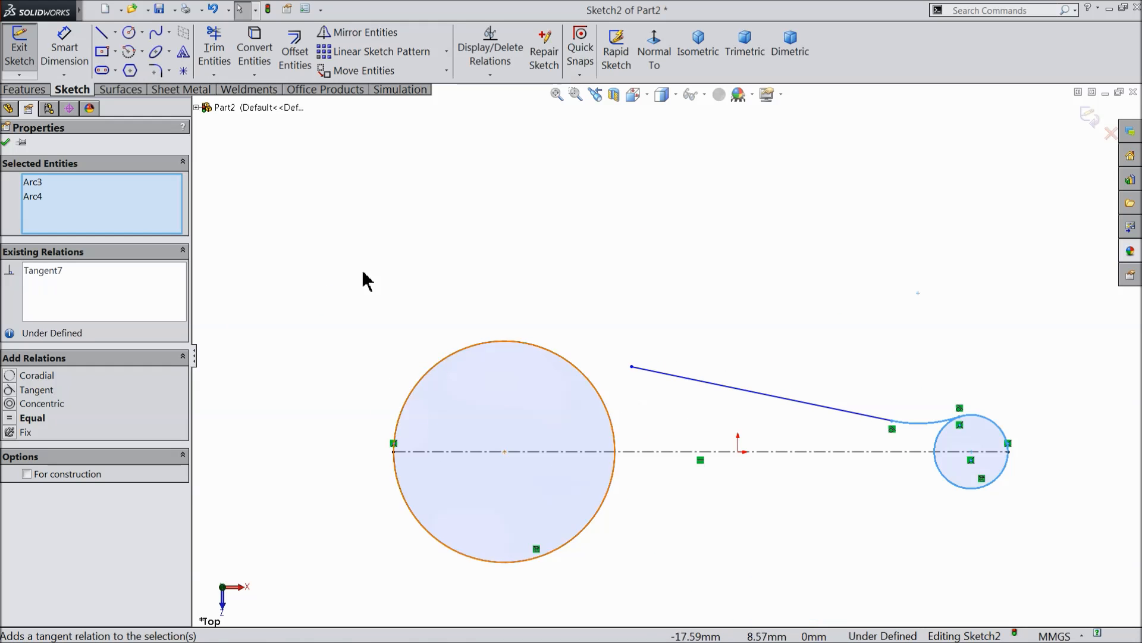
left_click(5, 143)
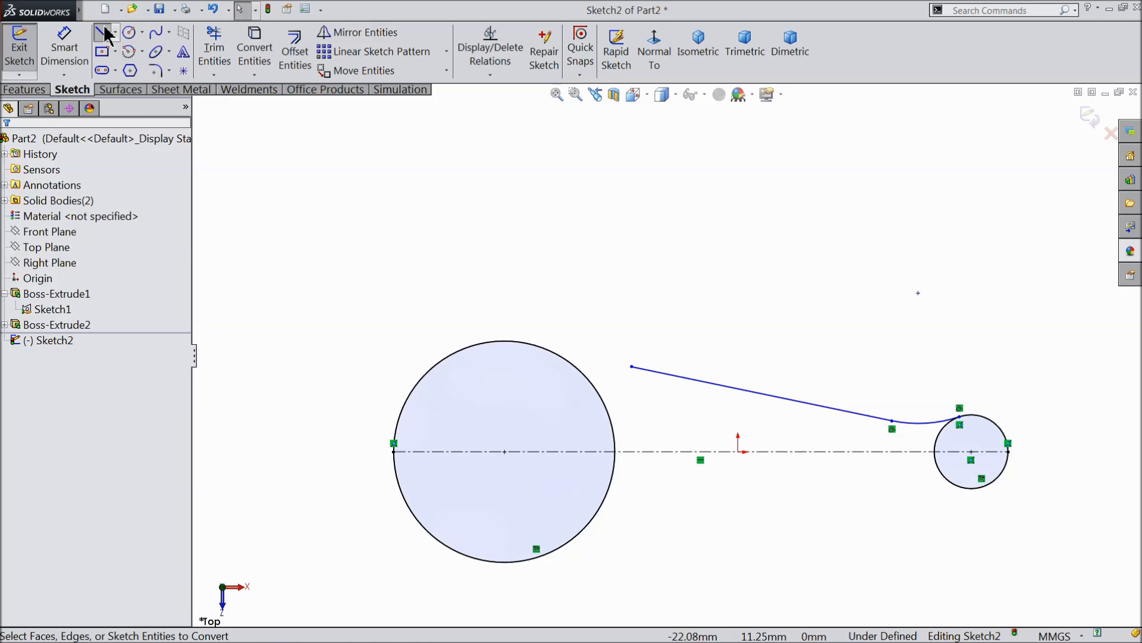
Try to sketch a tangent arc from the sloping line's free end to the top of the large circle.
left_click(102, 32)
scroll(600, 328, "down", 4)
left_click(673, 408)
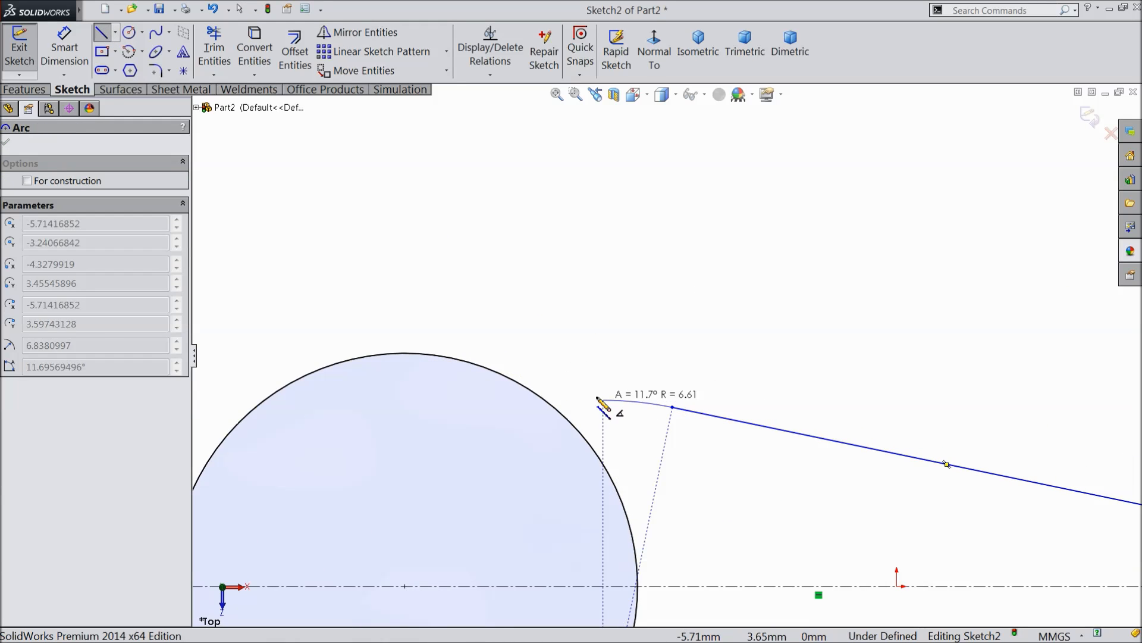
left_click(462, 360)
right_click(482, 296)
key("Escape")
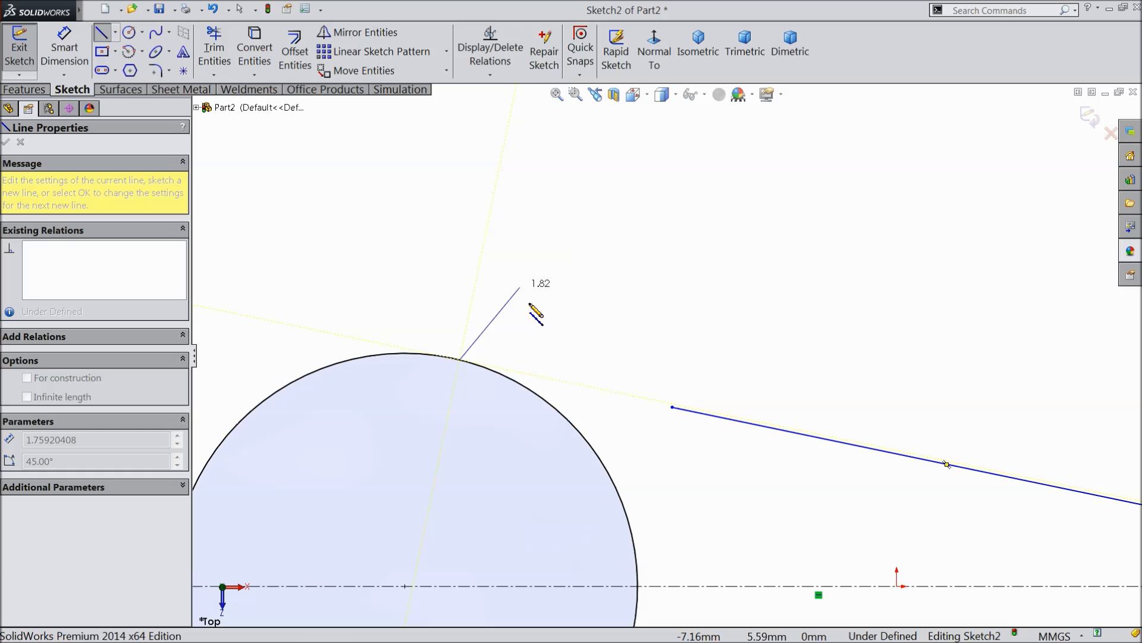
right_click(589, 328)
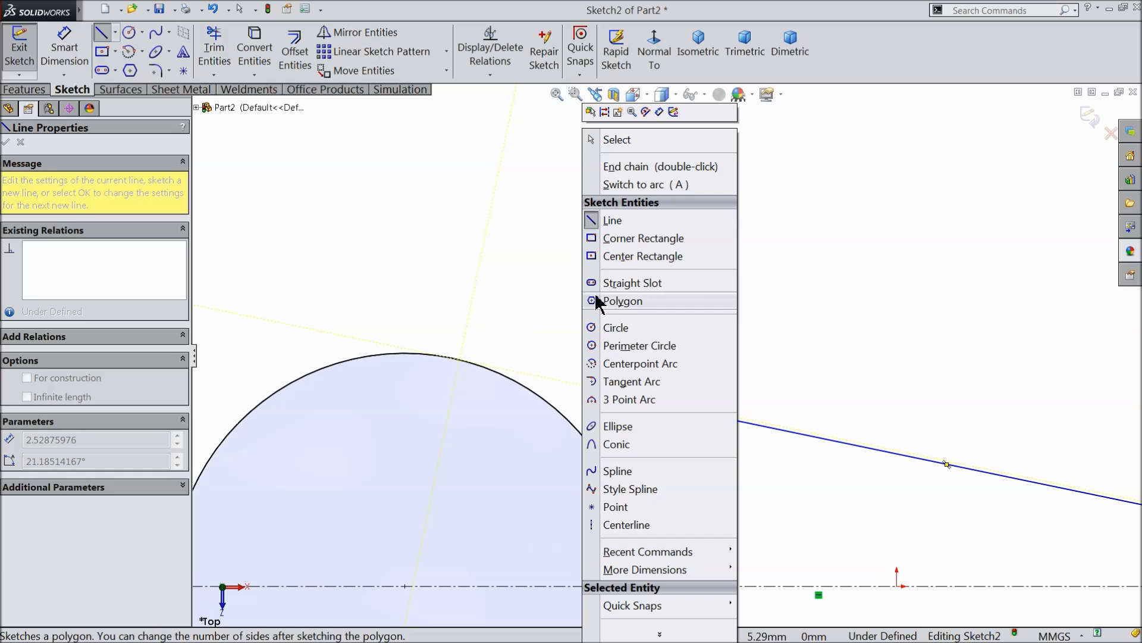
left_click(616, 139)
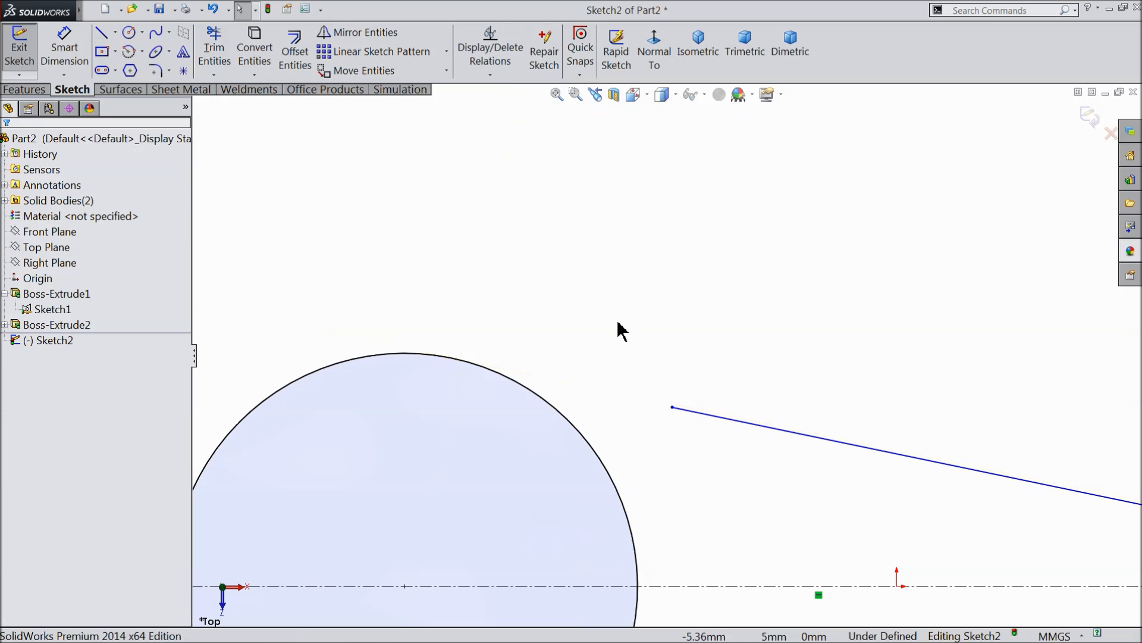
Sketch a 3-point arc of about 11.17 mm radius from the sloping line's free end to the upper edge of the large circle.
left_click(143, 51)
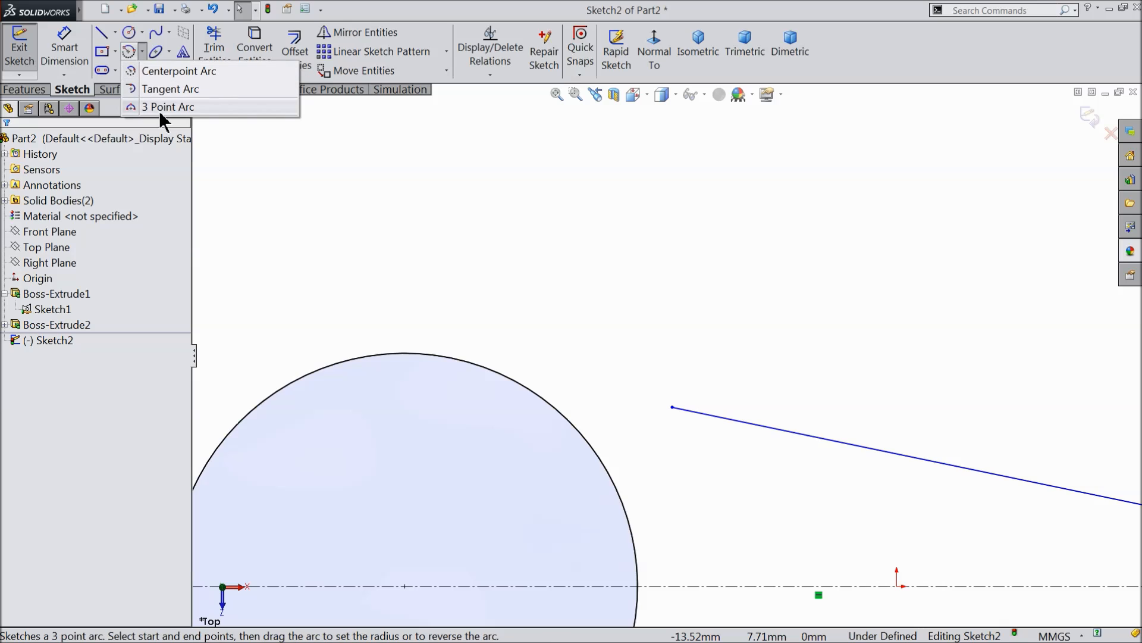
left_click(160, 107)
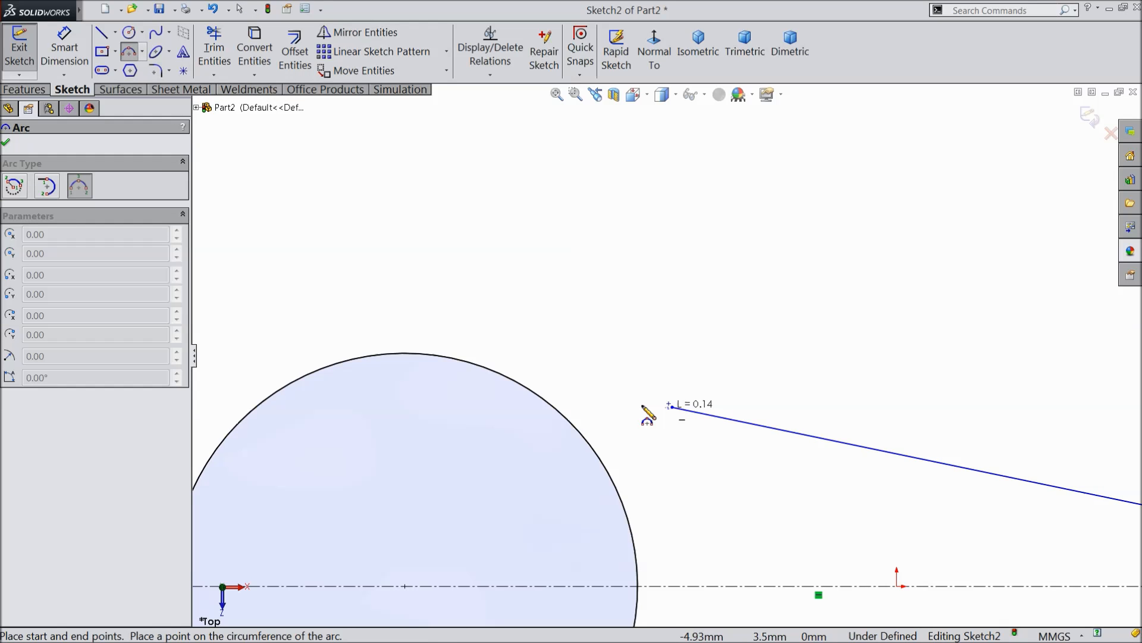
left_click(504, 376)
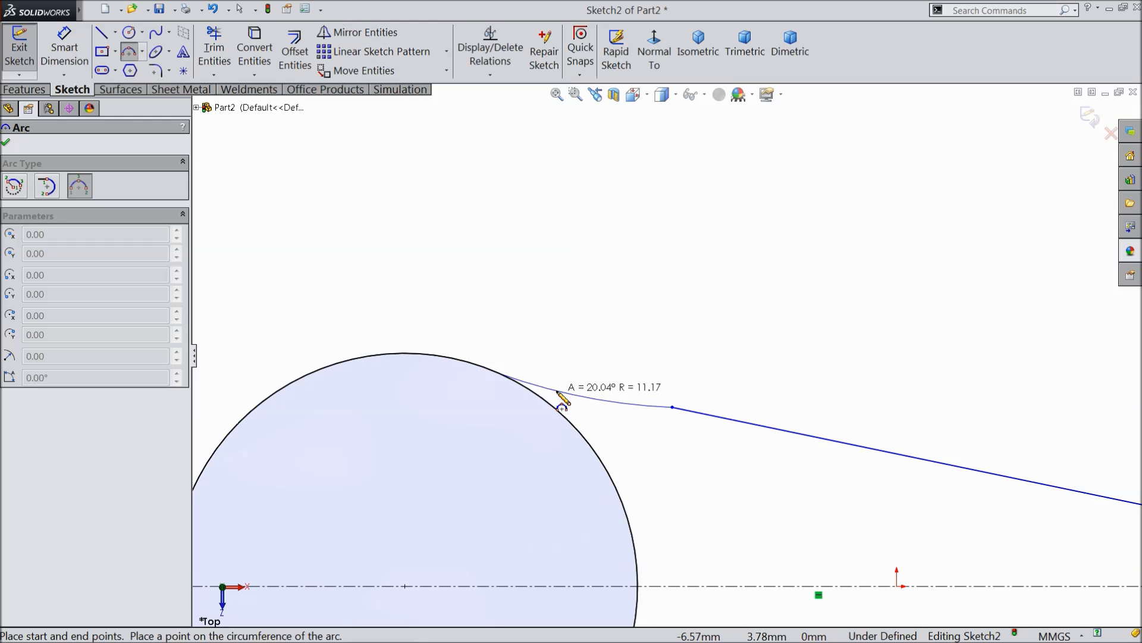
left_click(562, 400)
right_click(579, 325)
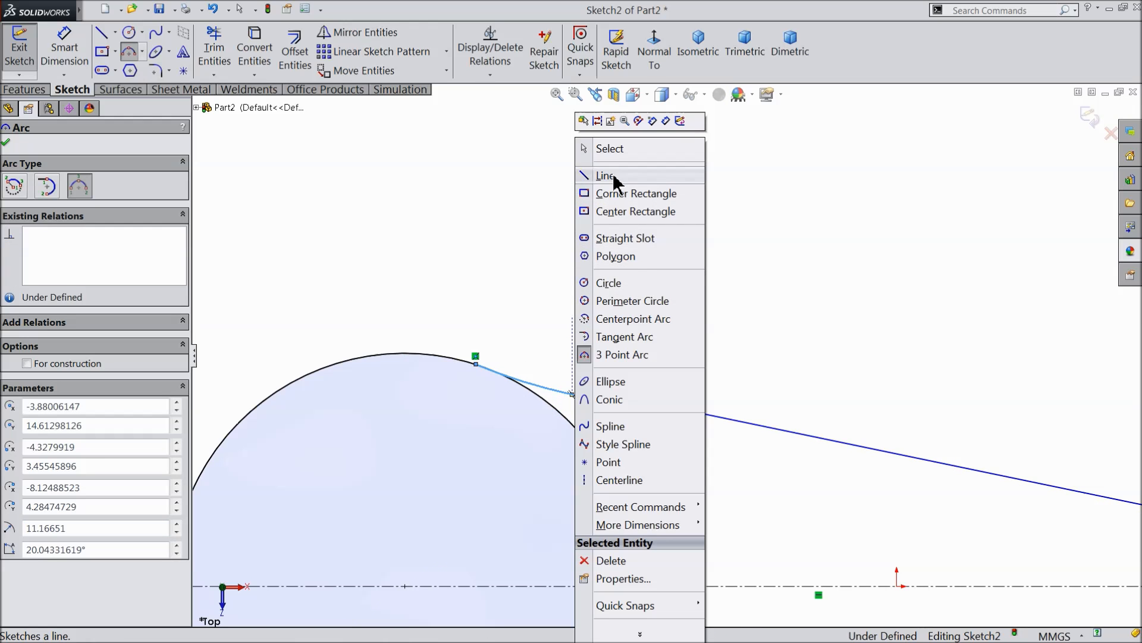
left_click(615, 156)
Add tangent relations between the new arc and the sloping line and between the arc and the large circle.
scroll(691, 374, "down", 3)
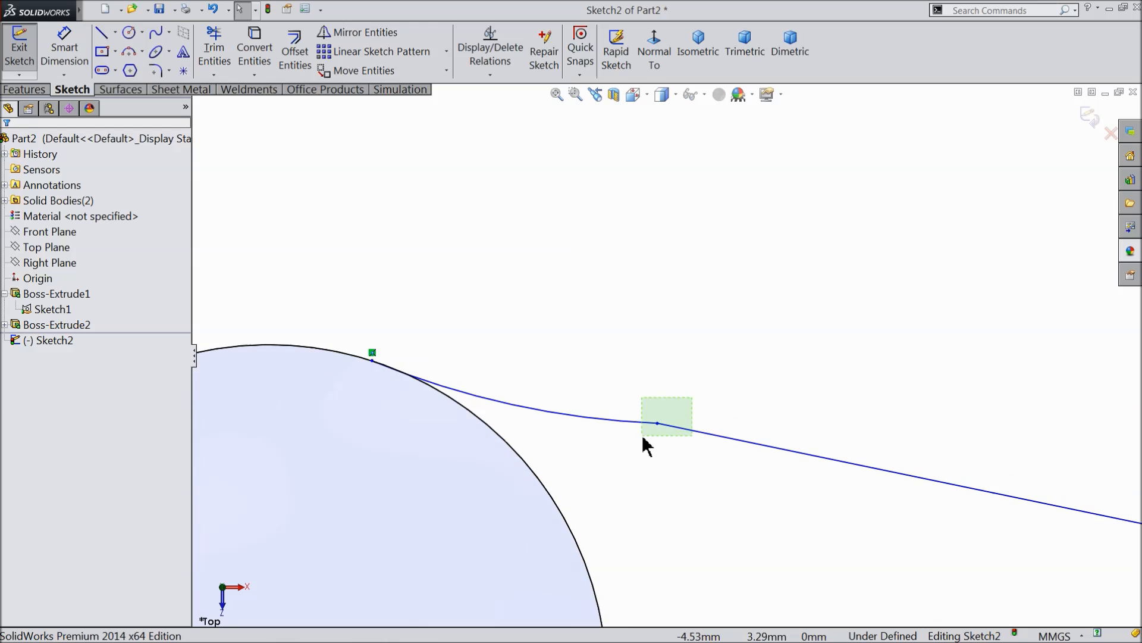
left_click(644, 439)
left_click(676, 386)
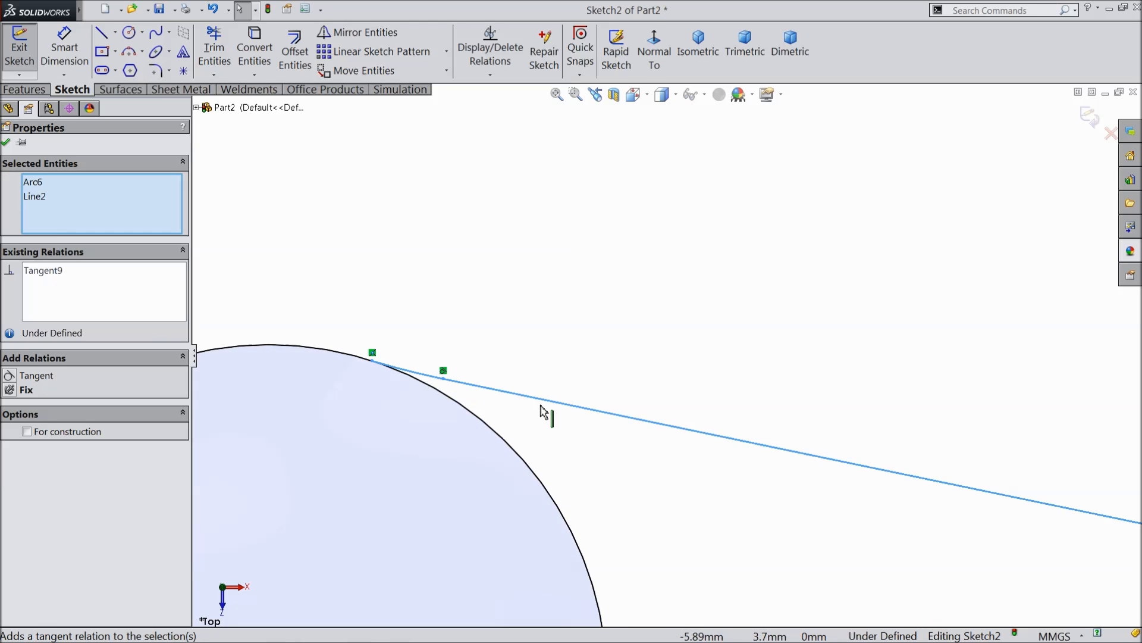
key("Escape")
left_click(359, 373)
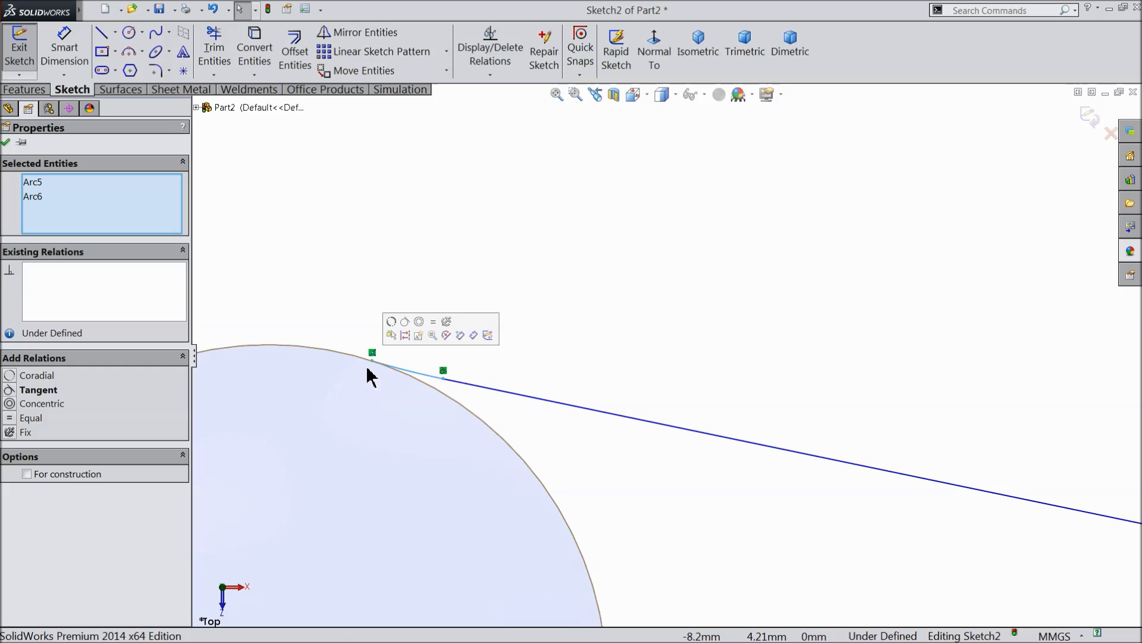
left_click(410, 325)
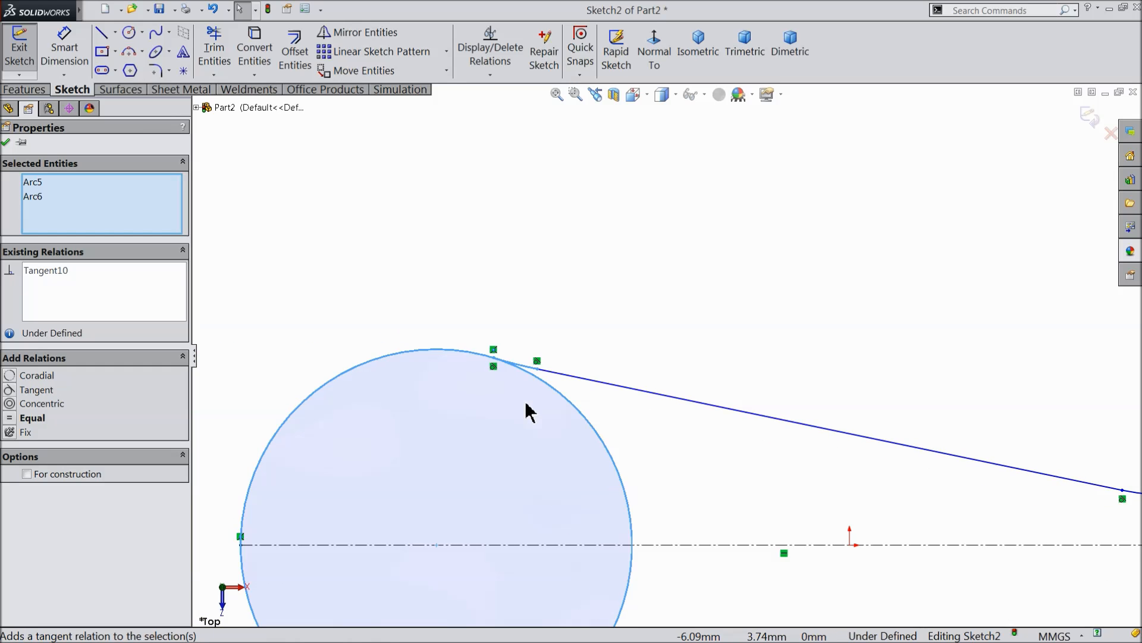
scroll(568, 424, "up", 2)
scroll(674, 438, "down", 1)
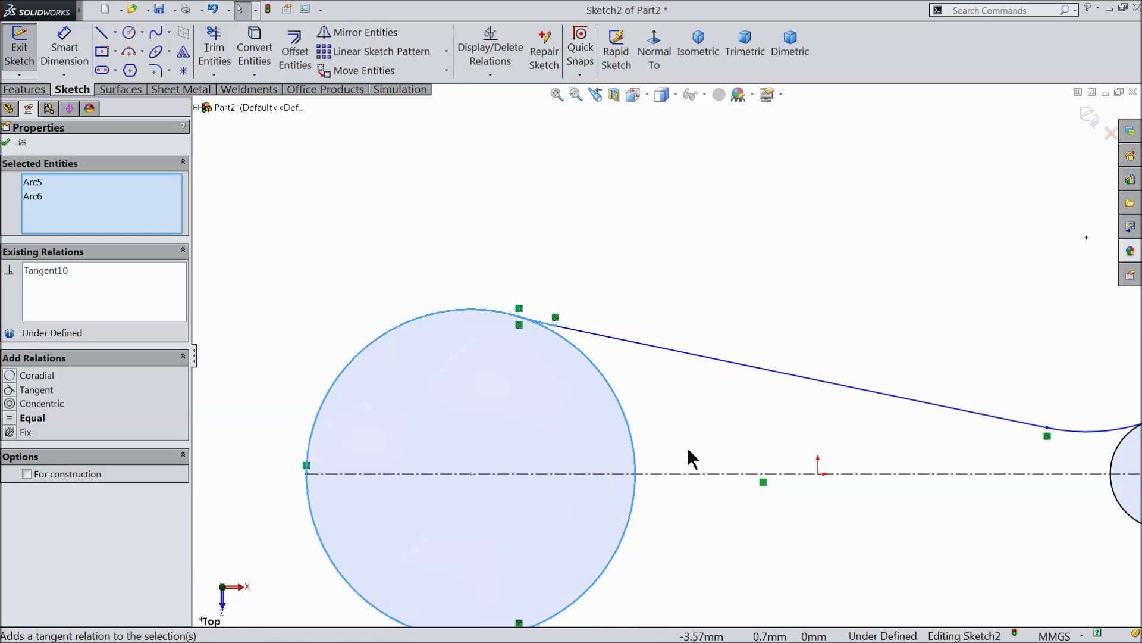
scroll(667, 357, "up", 1)
left_click(7, 142)
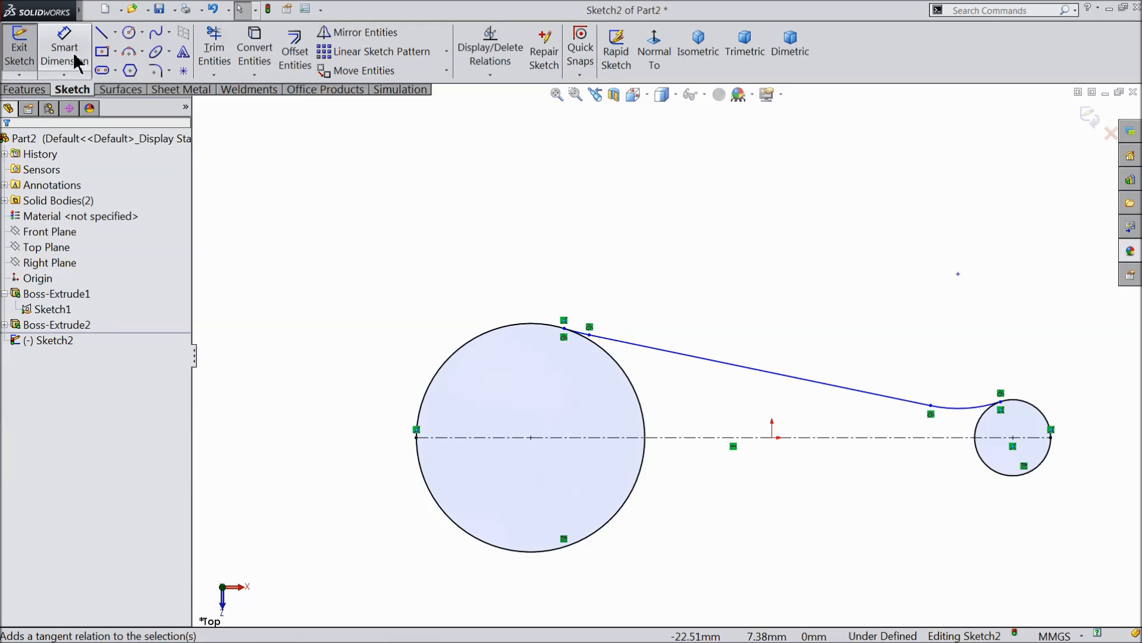
Dimension the arc at the large circle with a radius of 3.5 mm.
left_click(64, 47)
scroll(613, 365, "down", 4)
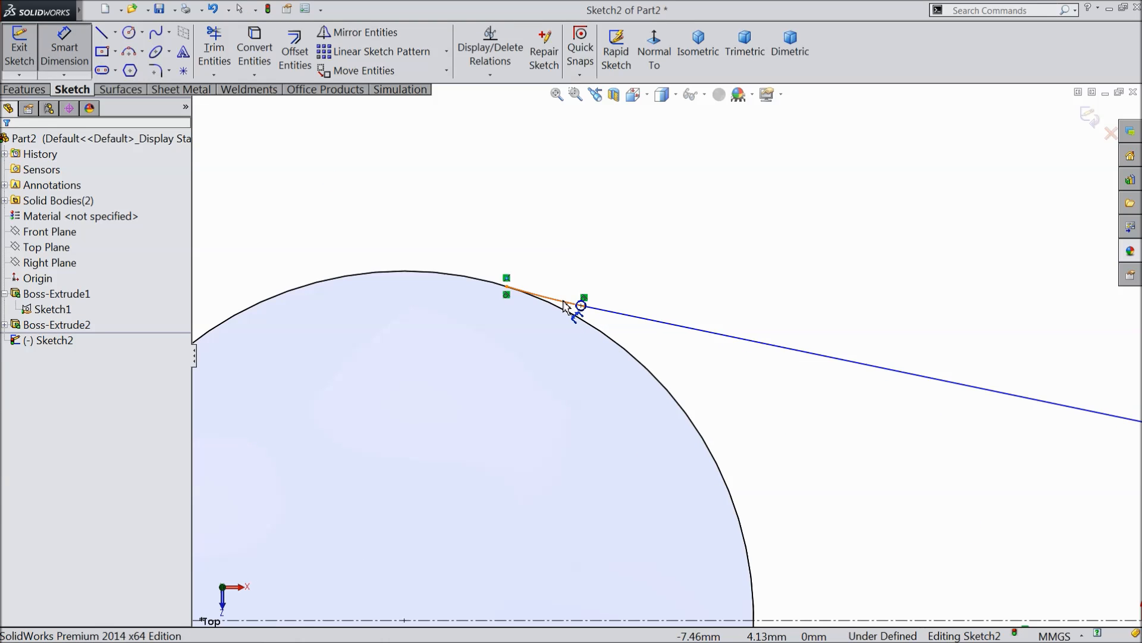
left_click(564, 305)
left_click(565, 268)
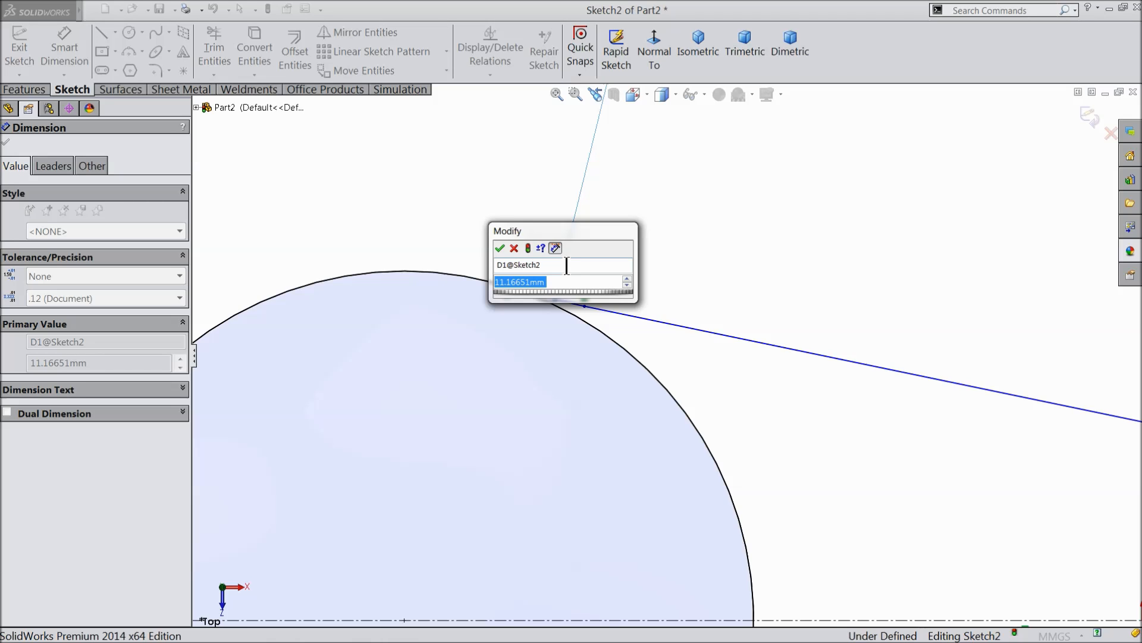
type("3.5")
left_click(500, 248)
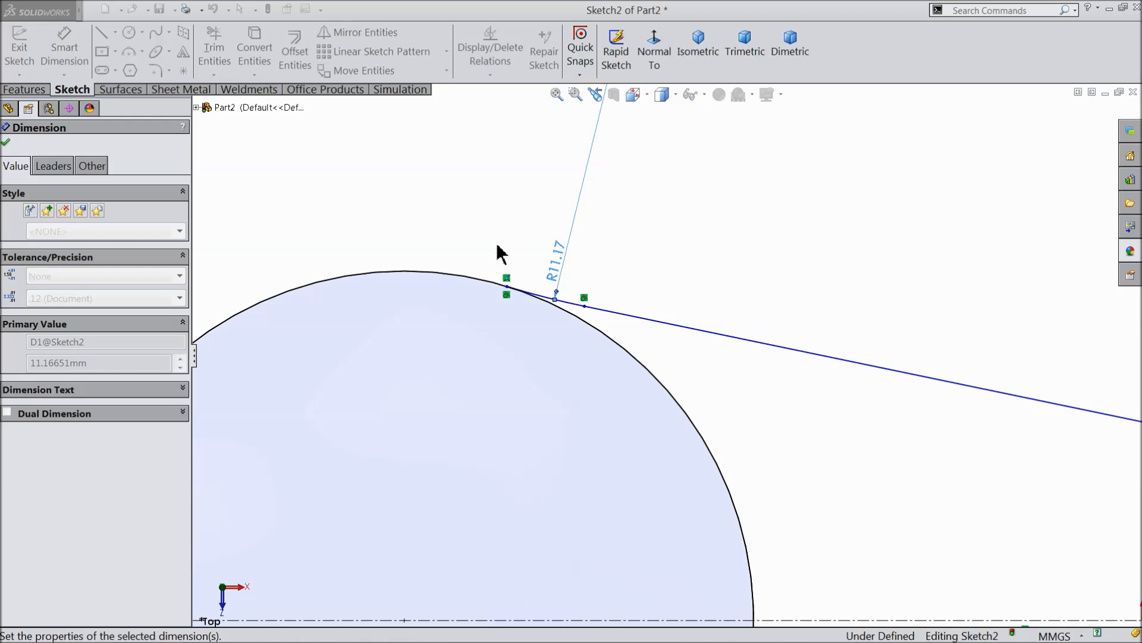
scroll(545, 310, "up", 2)
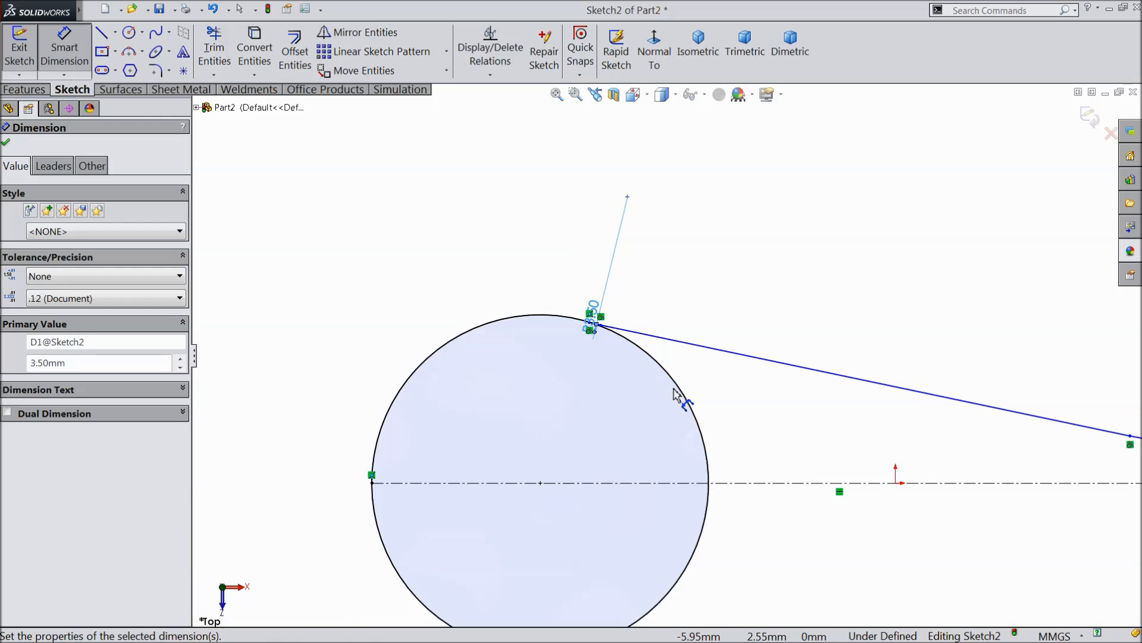
Dimension the vertical distance from the centre of the large circle's blending arc to the centerline as 6 mm.
scroll(674, 393, "down", 1)
left_click(618, 158)
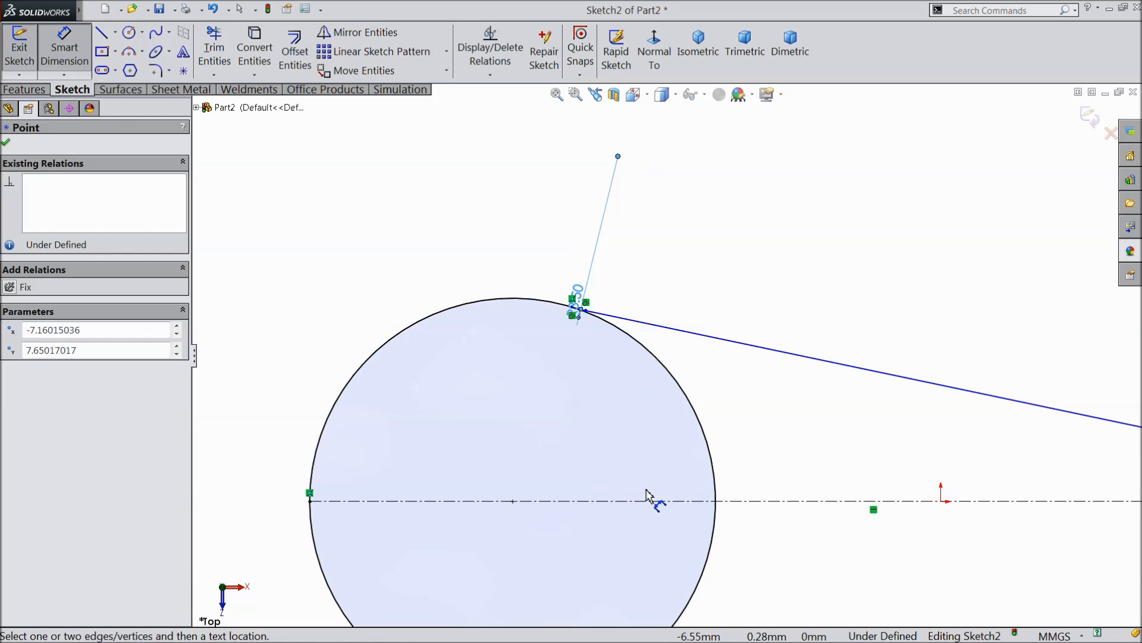
left_click(648, 508)
left_click(250, 383)
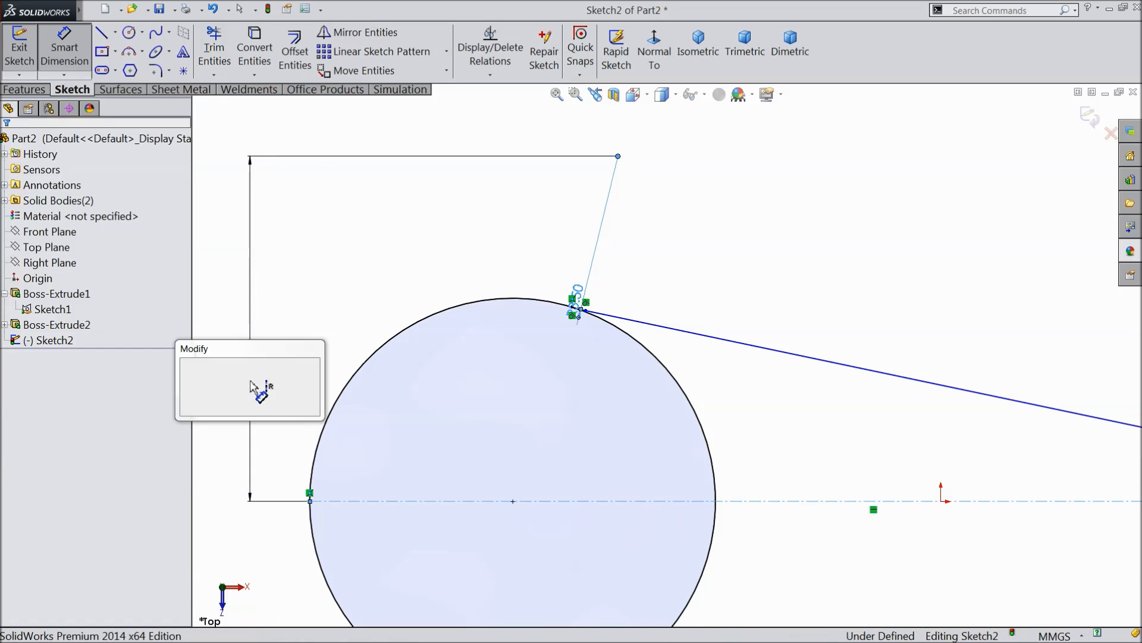
type("6")
left_click(187, 366)
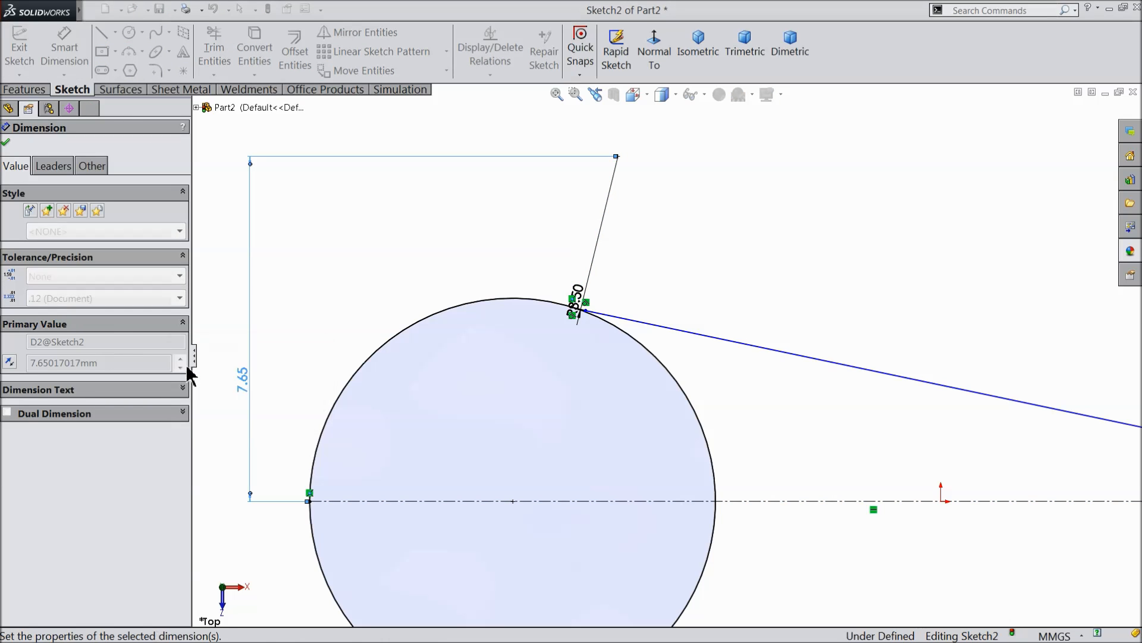
scroll(767, 421, "up", 2)
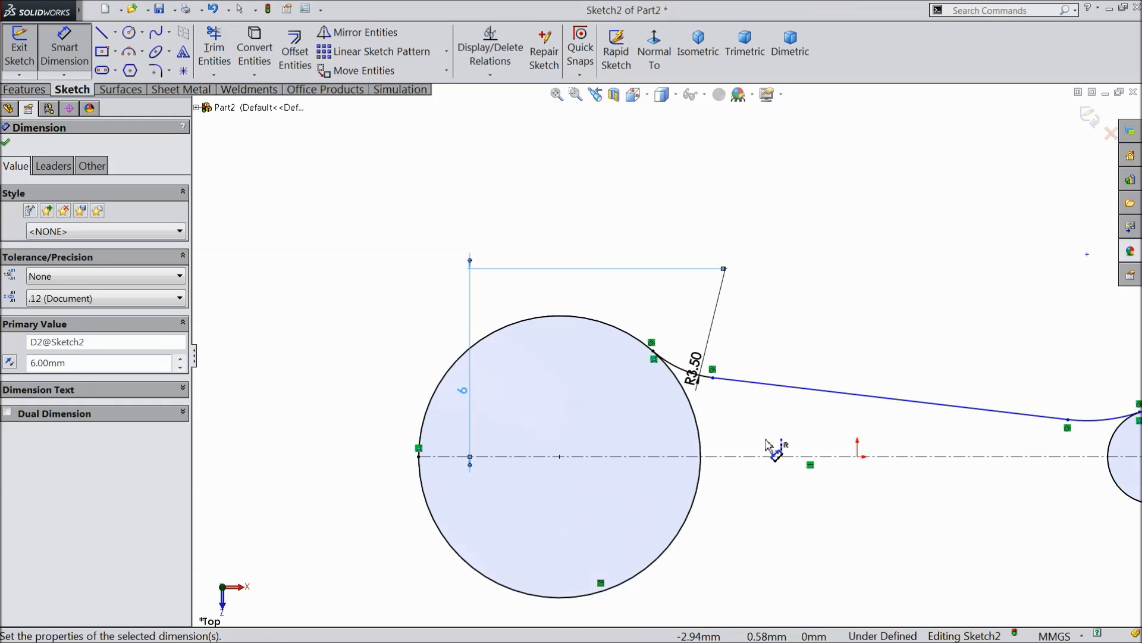
Dimension the angle between the sloping line and the centerline as 7 degrees.
scroll(766, 444, "down", 2)
scroll(747, 448, "up", 4)
scroll(910, 409, "down", 3)
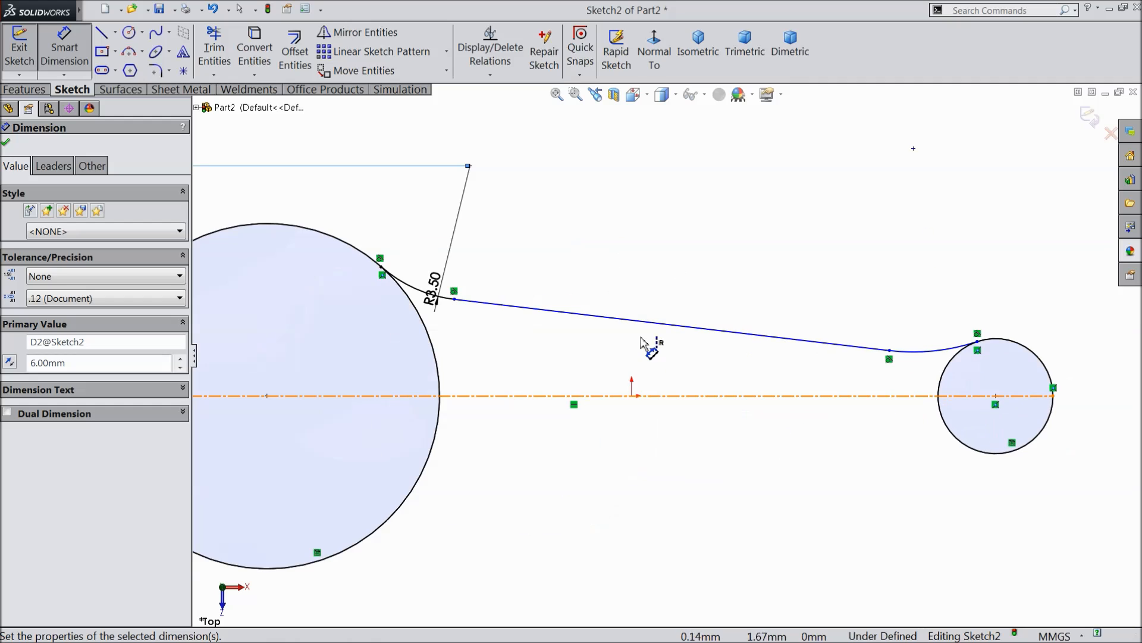
left_click(637, 322)
left_click(665, 396)
left_click(675, 369)
type("7")
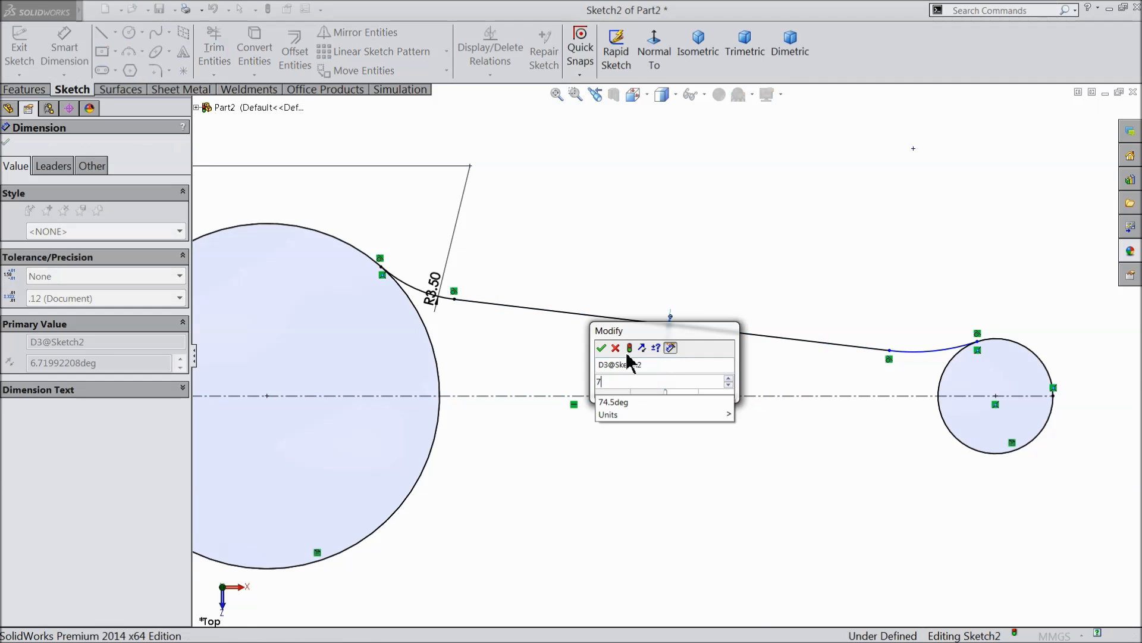
left_click(600, 348)
Dimension the arc at the small circle with a radius of 3.5 mm and finish dimensioning.
scroll(982, 390, "down", 2)
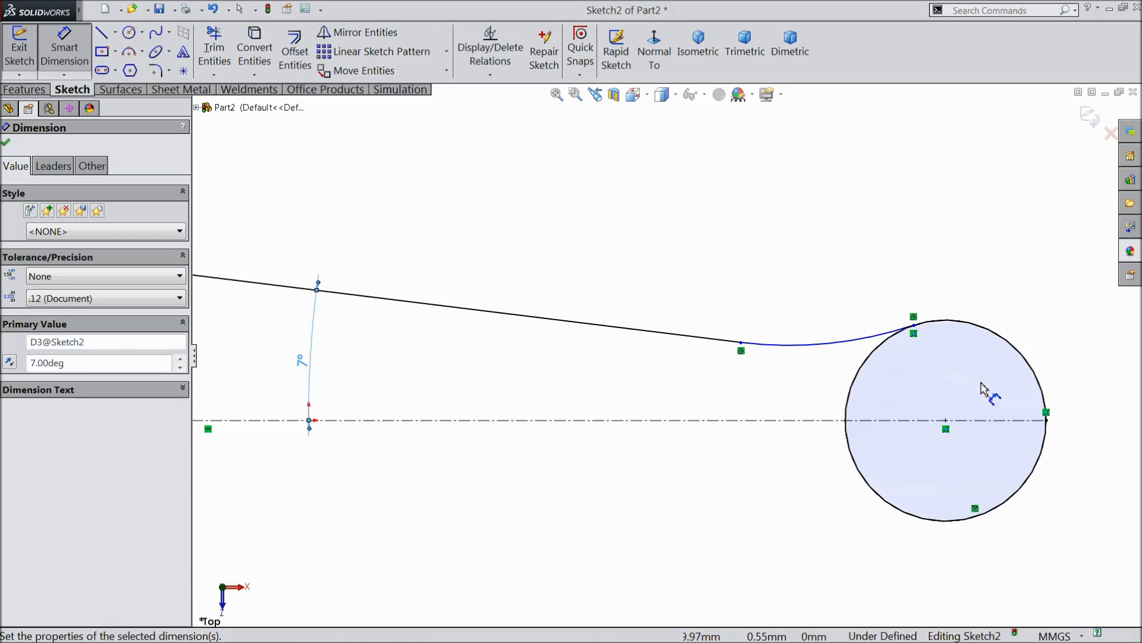
left_click(842, 341)
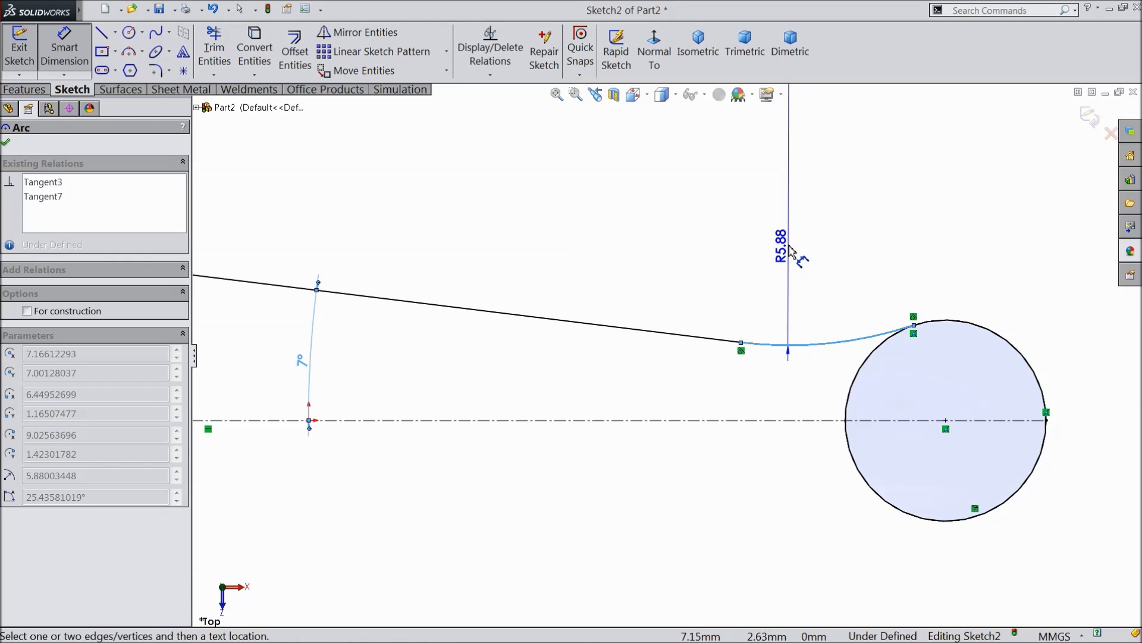
left_click(802, 241)
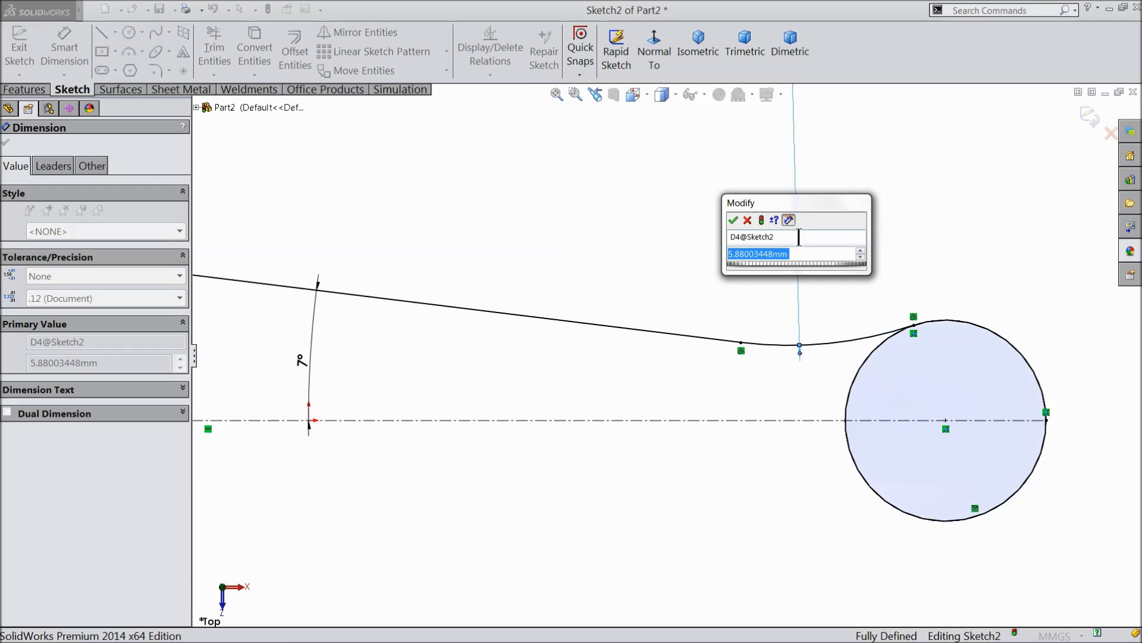
type("3.5")
left_click(732, 220)
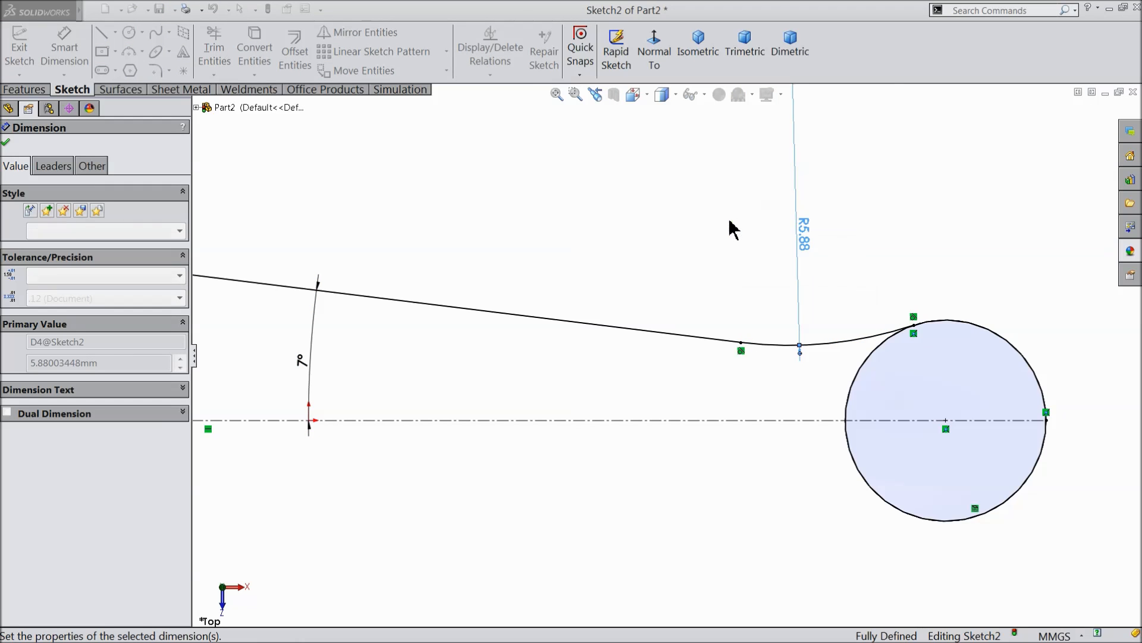
scroll(743, 295, "up", 6)
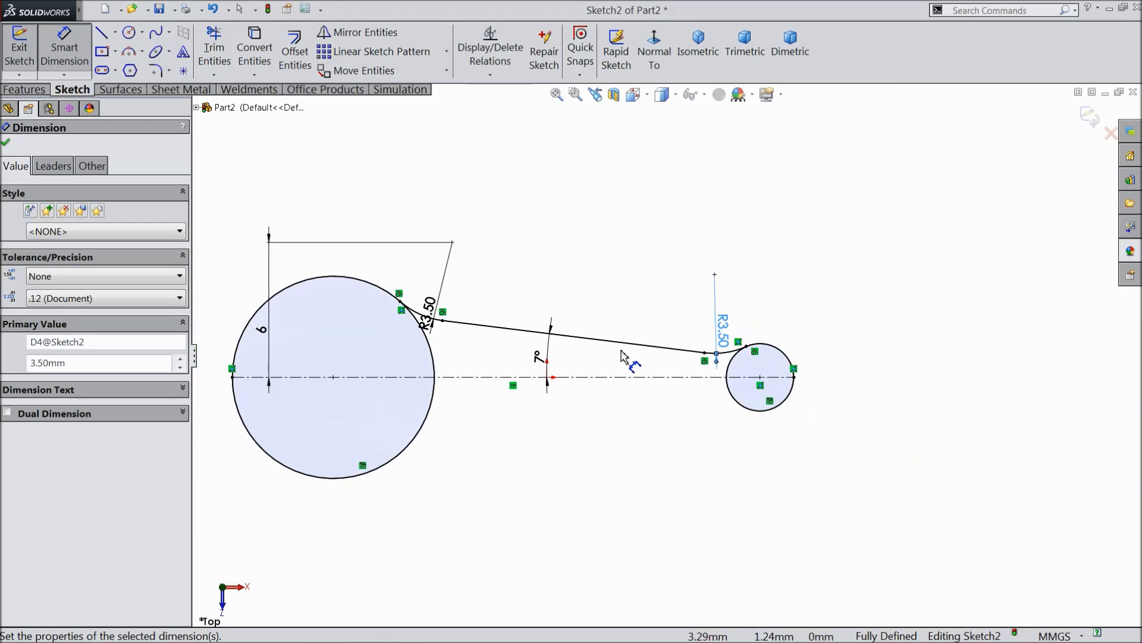
scroll(610, 350, "down", 2)
left_click(7, 143)
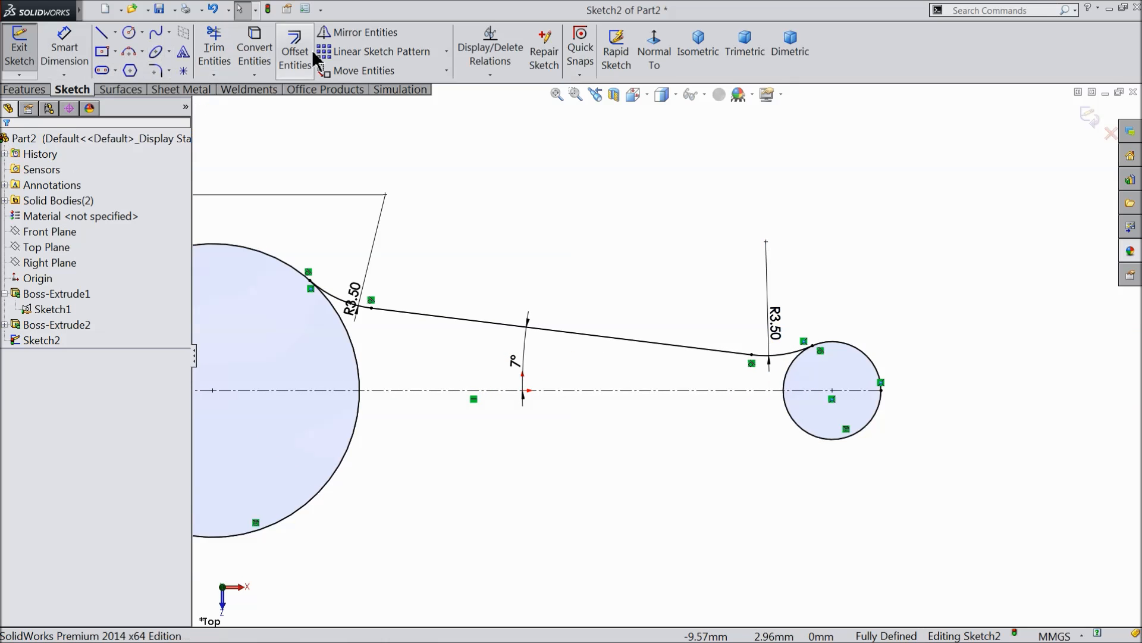
Mirror the sloping line and its two end arcs about the horizontal centerline.
left_click(377, 34)
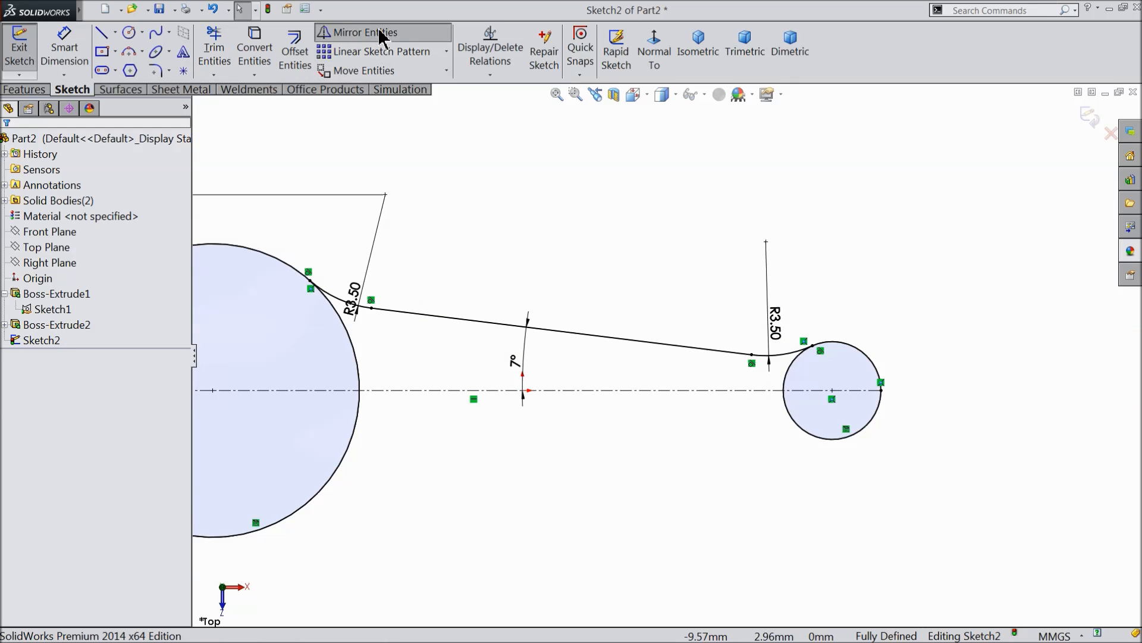
left_click(338, 299)
left_click(409, 320)
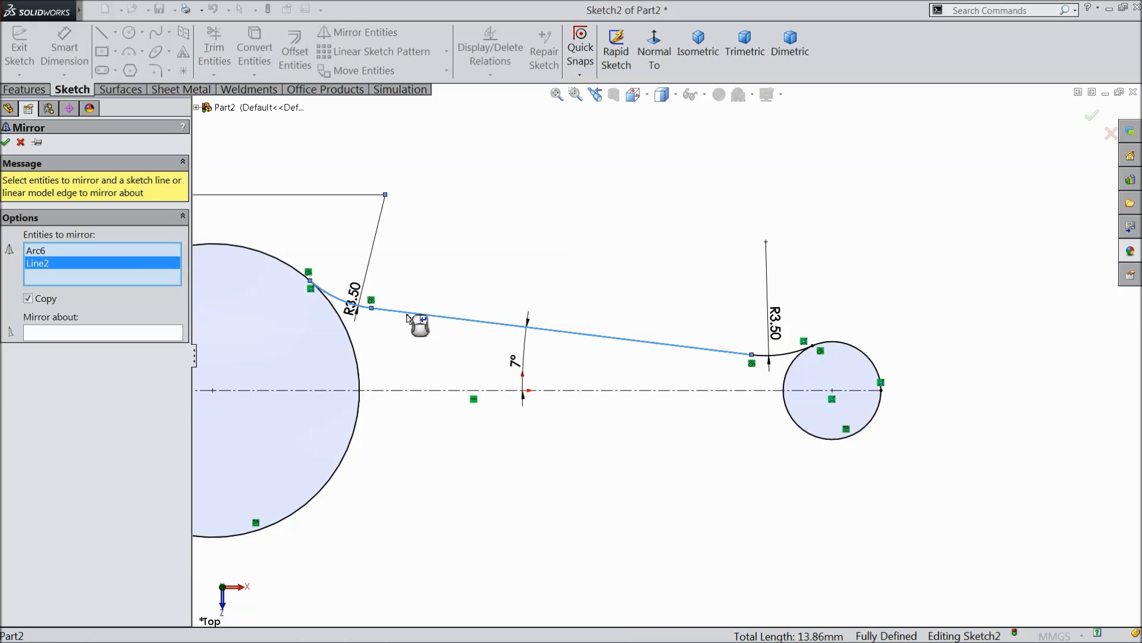
left_click(789, 355)
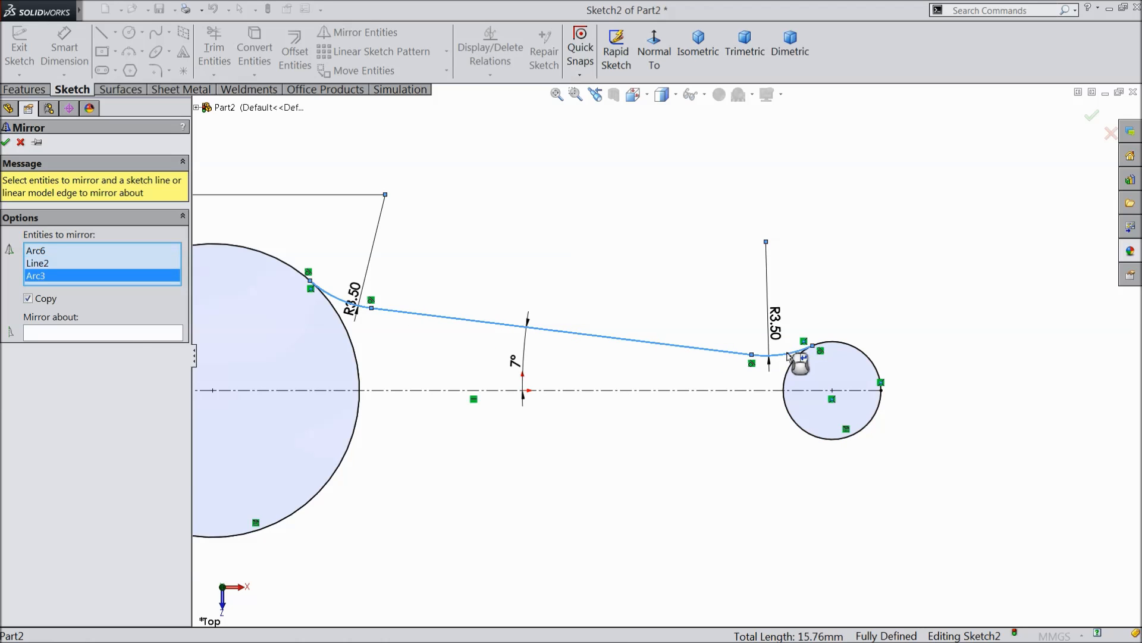
left_click(134, 337)
left_click(422, 390)
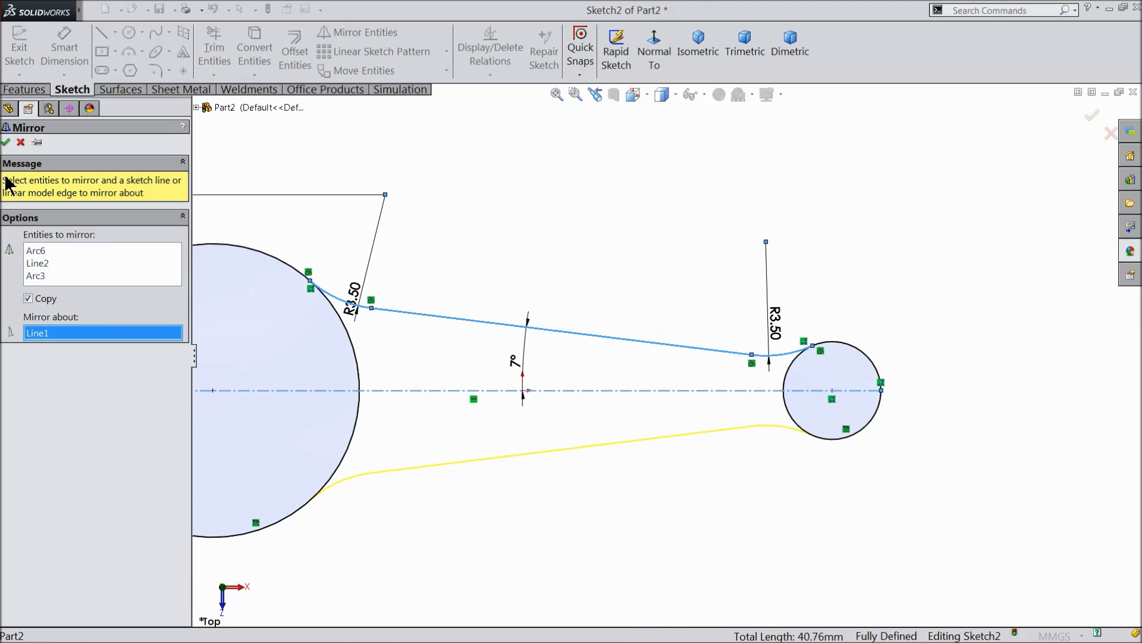
left_click(4, 140)
scroll(524, 370, "up", 3)
scroll(531, 376, "down", 2)
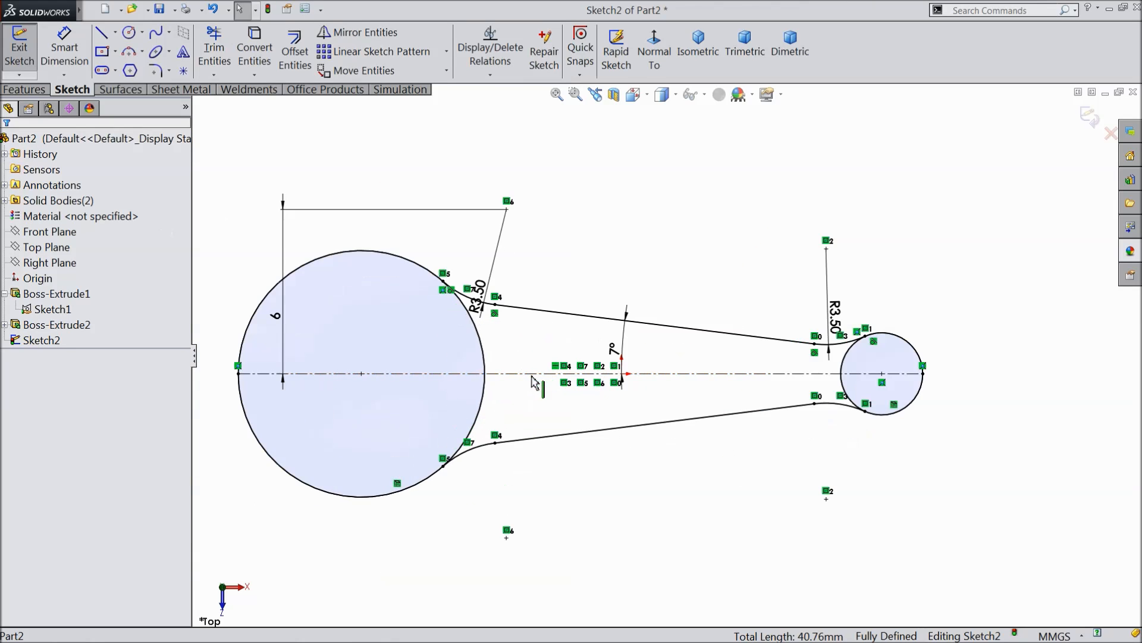
Trim away the outer portions of the large and small converted circles, keeping only the arcs that close the arm profile.
left_click(222, 51)
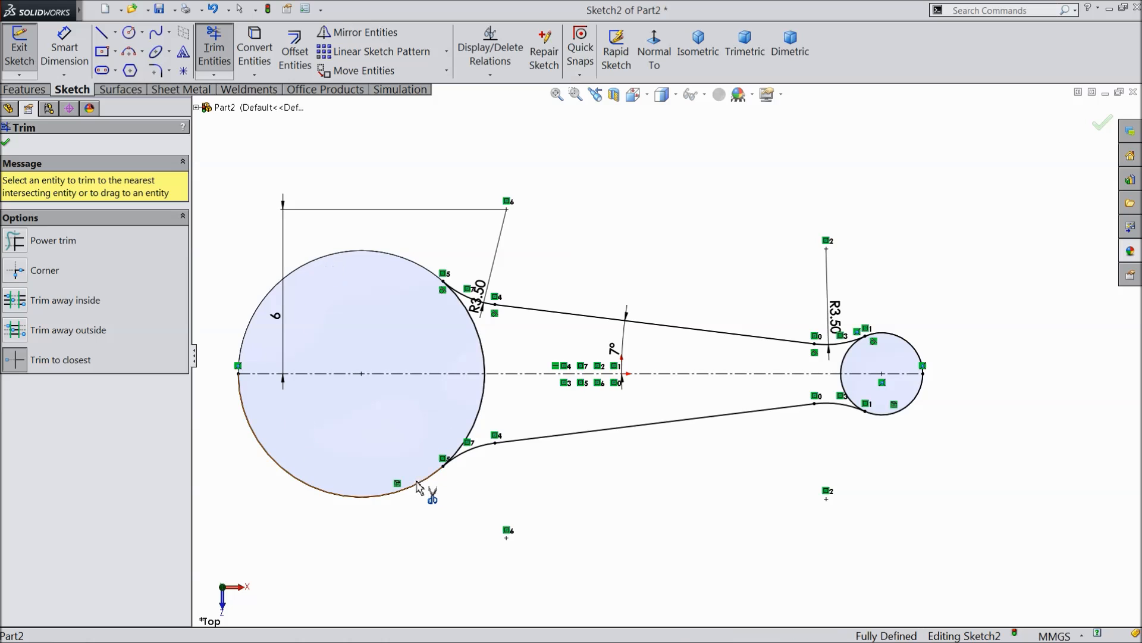
scroll(952, 381, "down", 4)
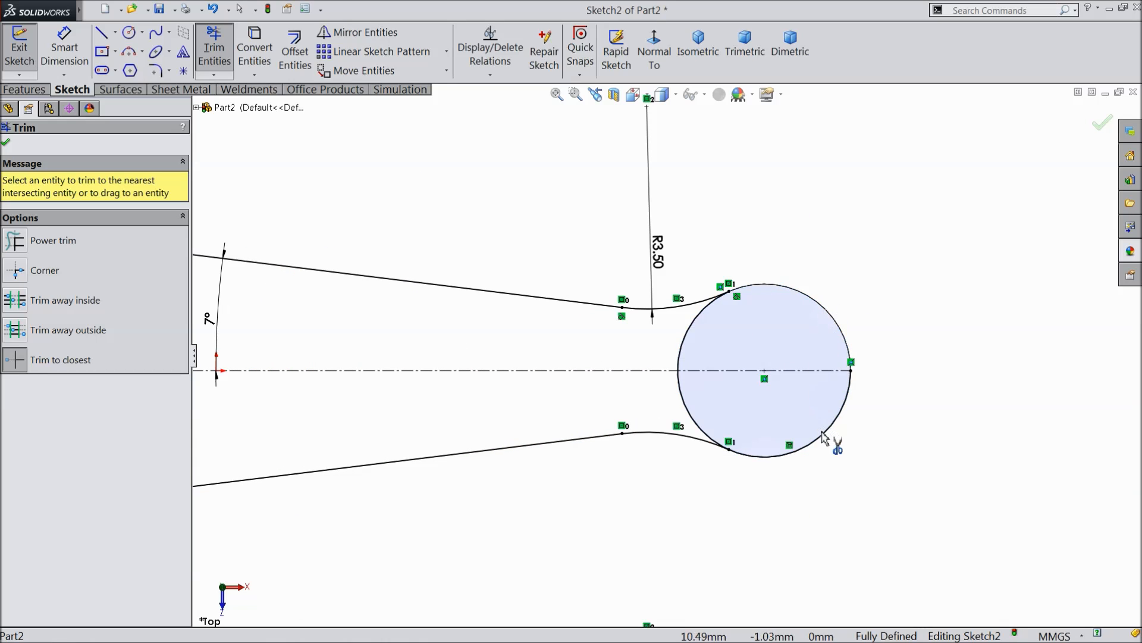
scroll(768, 454, "up", 5)
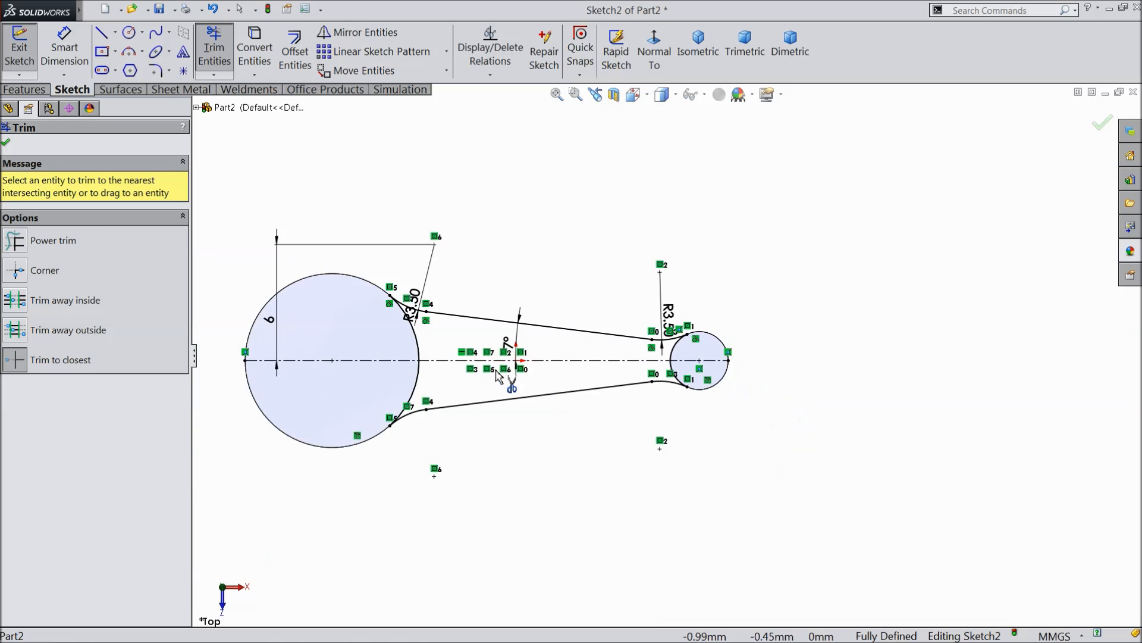
scroll(437, 362, "down", 4)
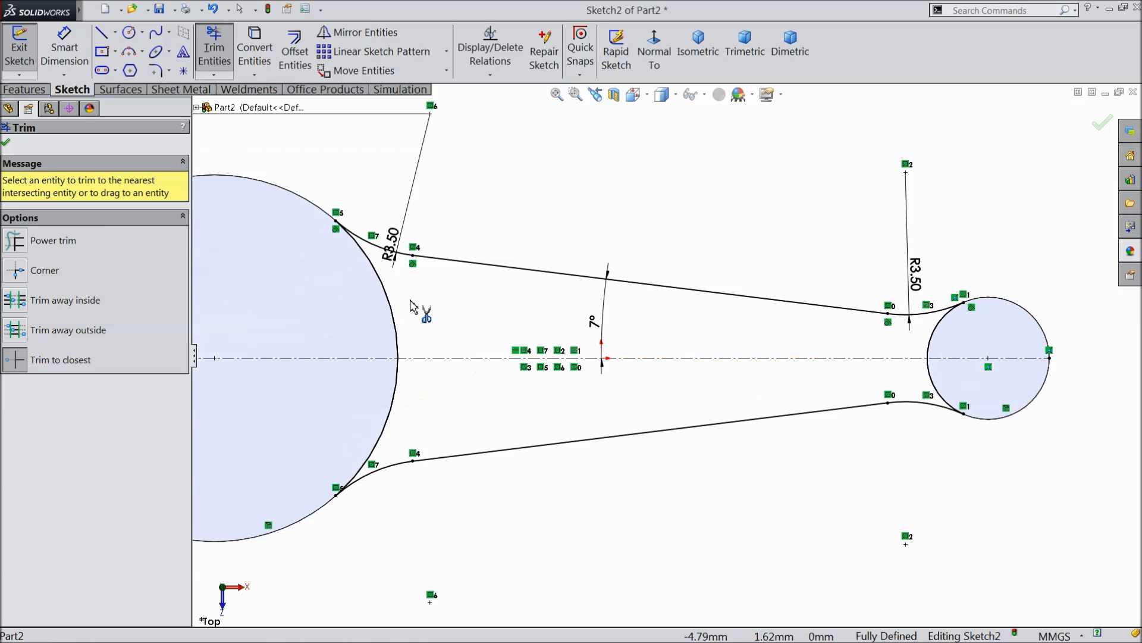
Finish trimming and extrude the closed arm profile 3 mm as a blind boss with Merge result on, joining both cylinders.
left_click(6, 143)
left_click(24, 89)
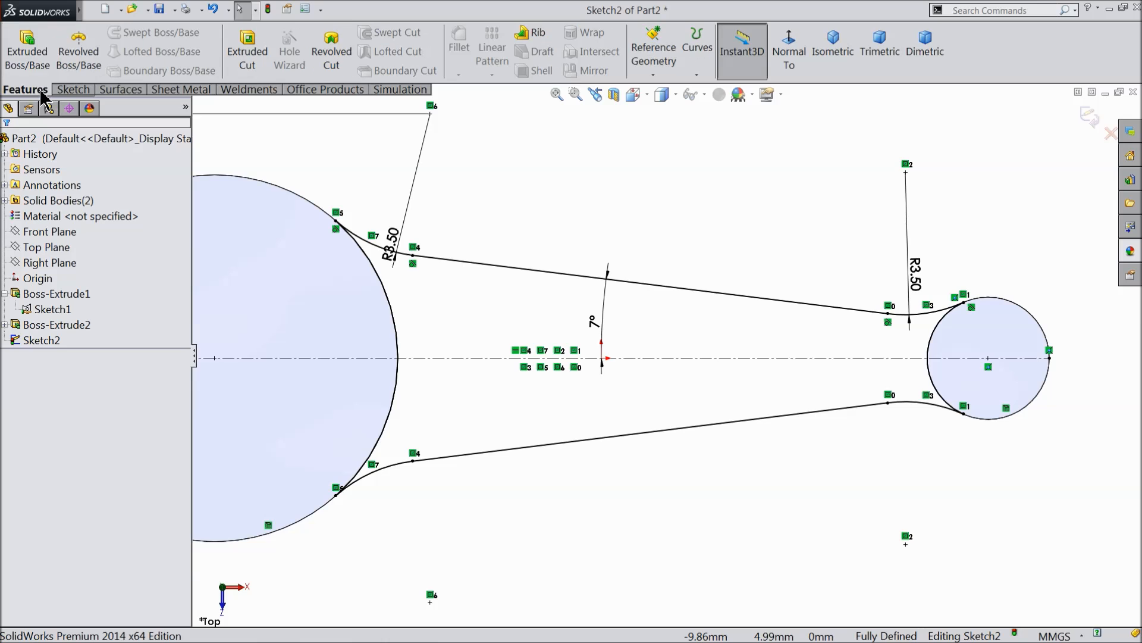
left_click(27, 51)
middle_click_drag(566, 130, 545, 209)
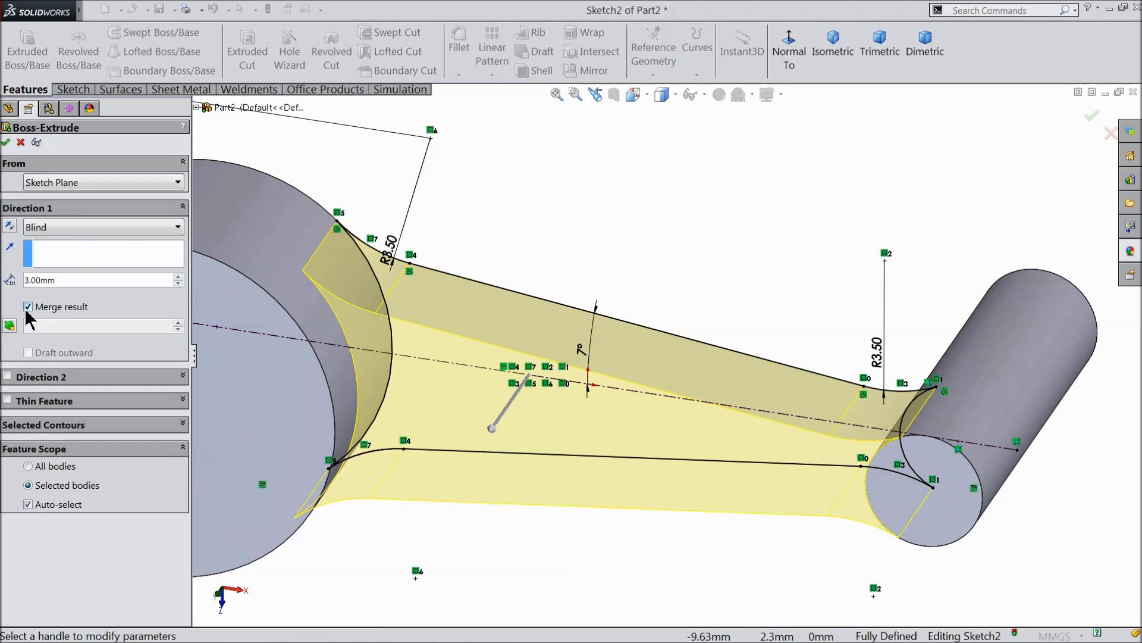
left_click(5, 143)
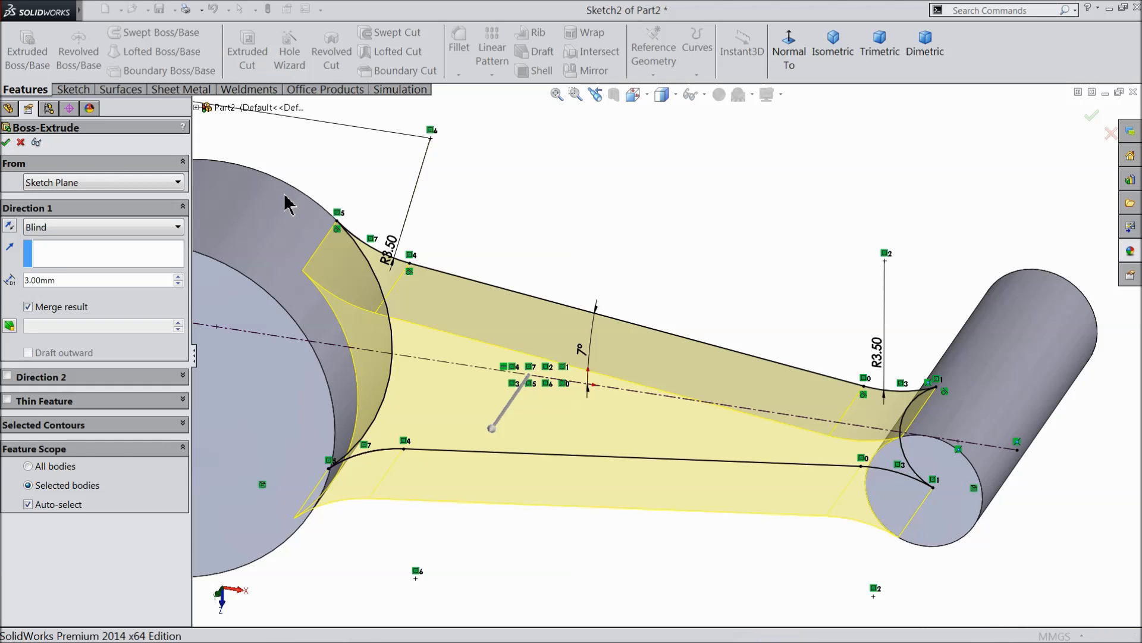
left_click(694, 201)
scroll(695, 202, "up", 2)
middle_click_drag(694, 198, 504, 387)
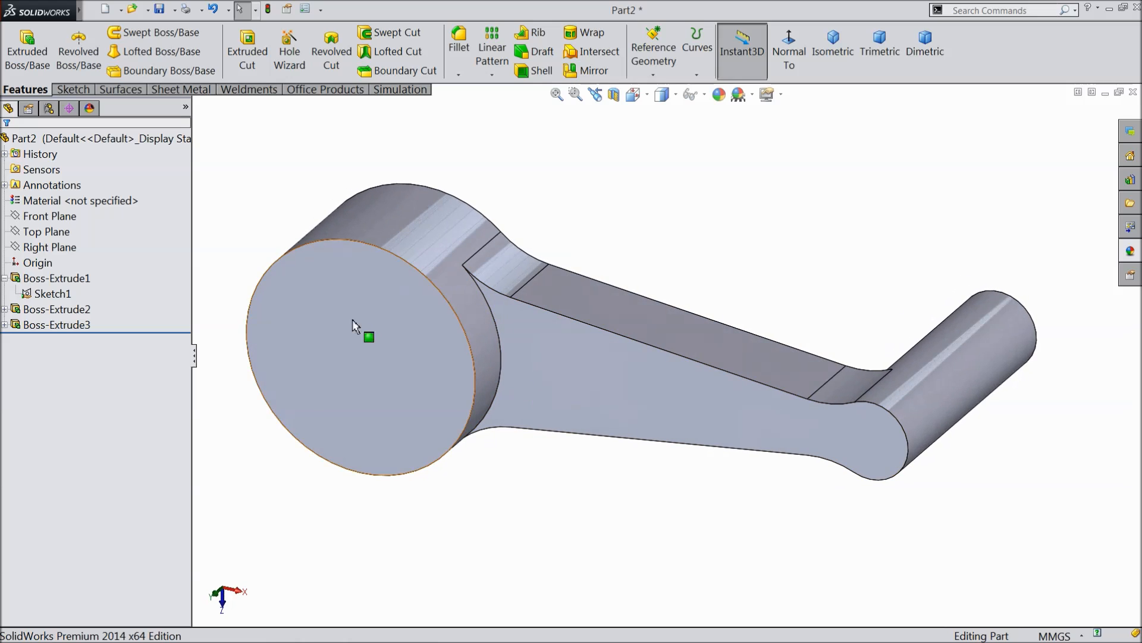
Color the whole part green with RGB 0, 192, 0.
left_click(24, 138)
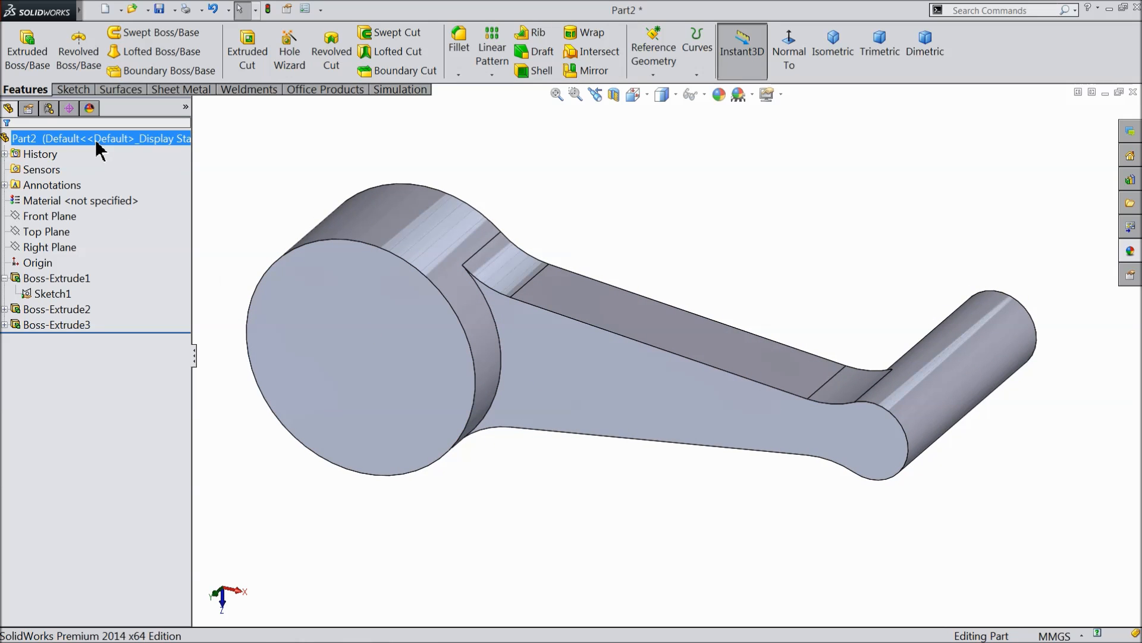
left_click(719, 93)
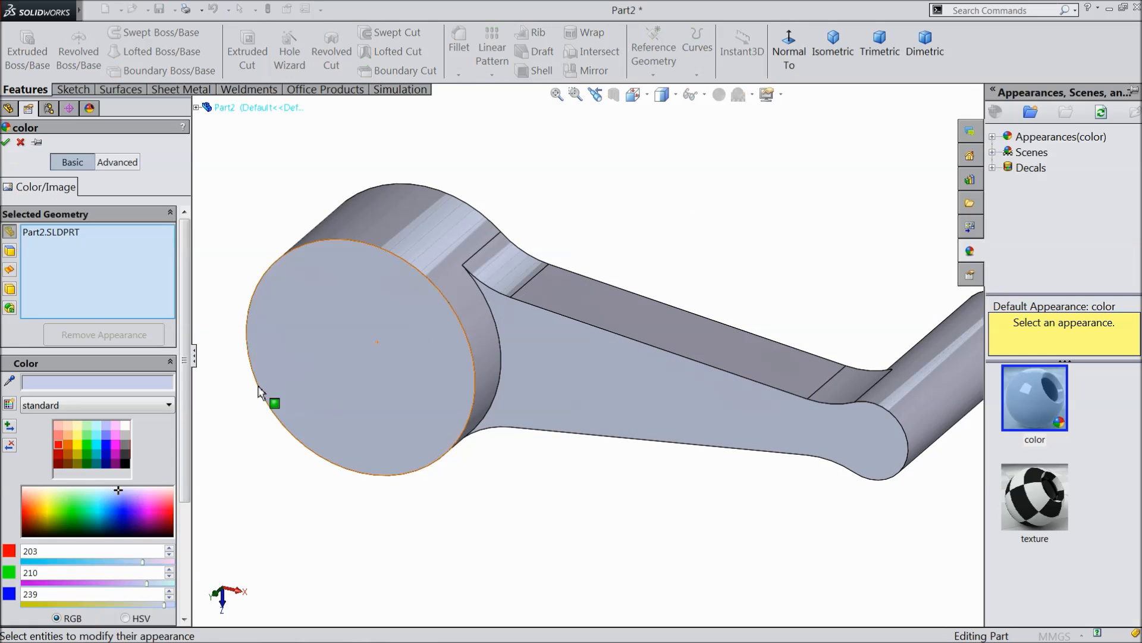
left_click(89, 459)
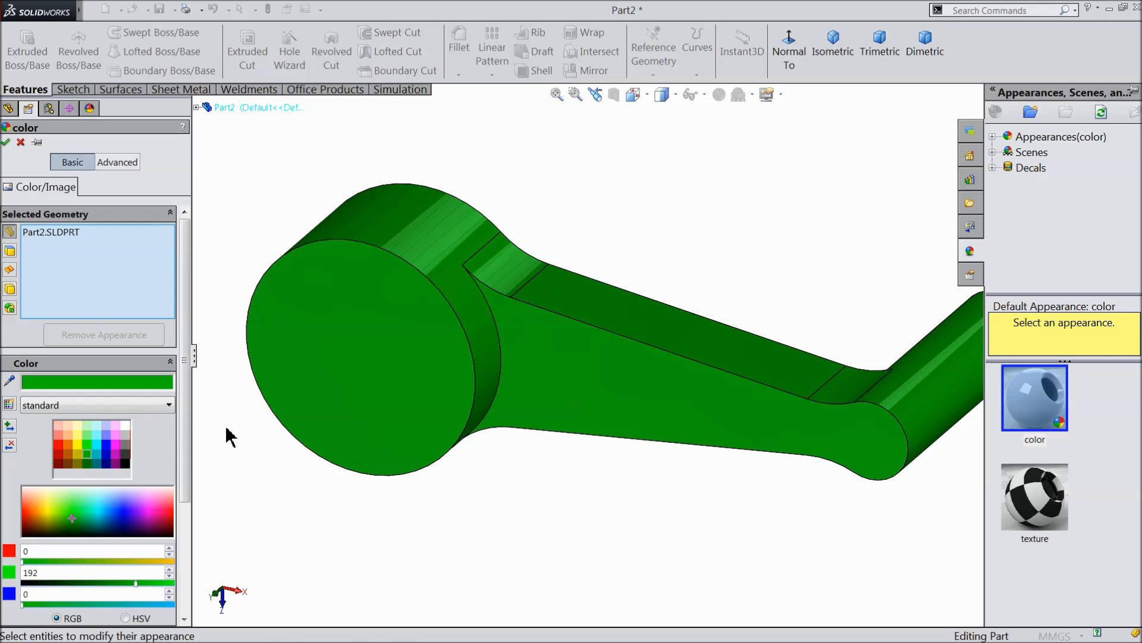
left_click(7, 142)
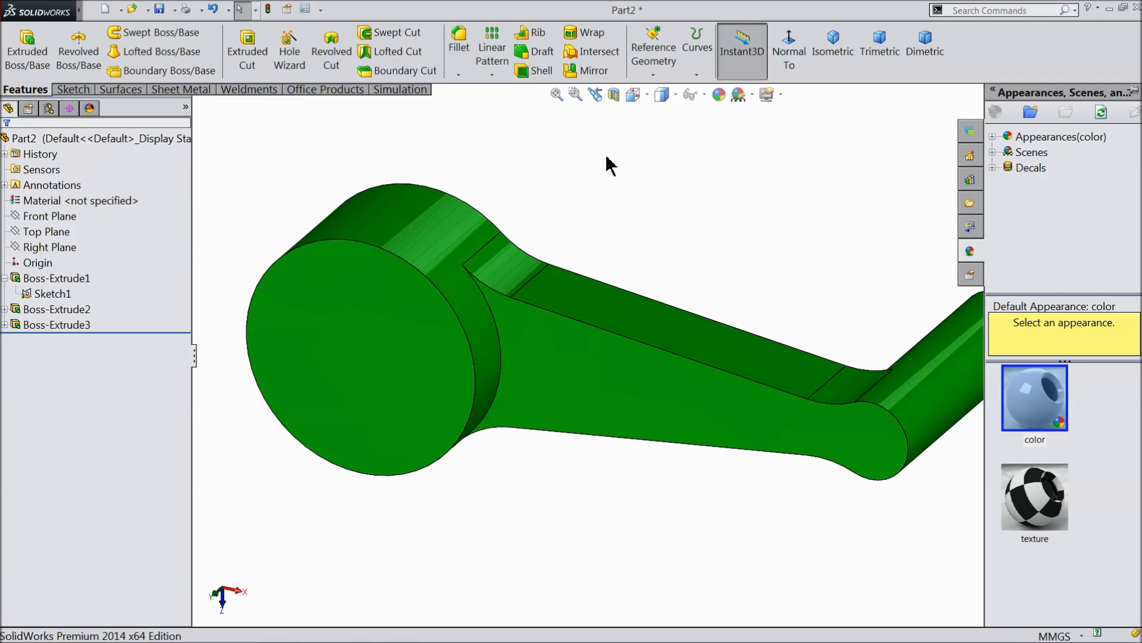
scroll(521, 357, "down", 3)
On the flat end face of the 9 mm cylinder, sketch a concentric circle about 4.7 mm in diameter.
left_click(461, 363)
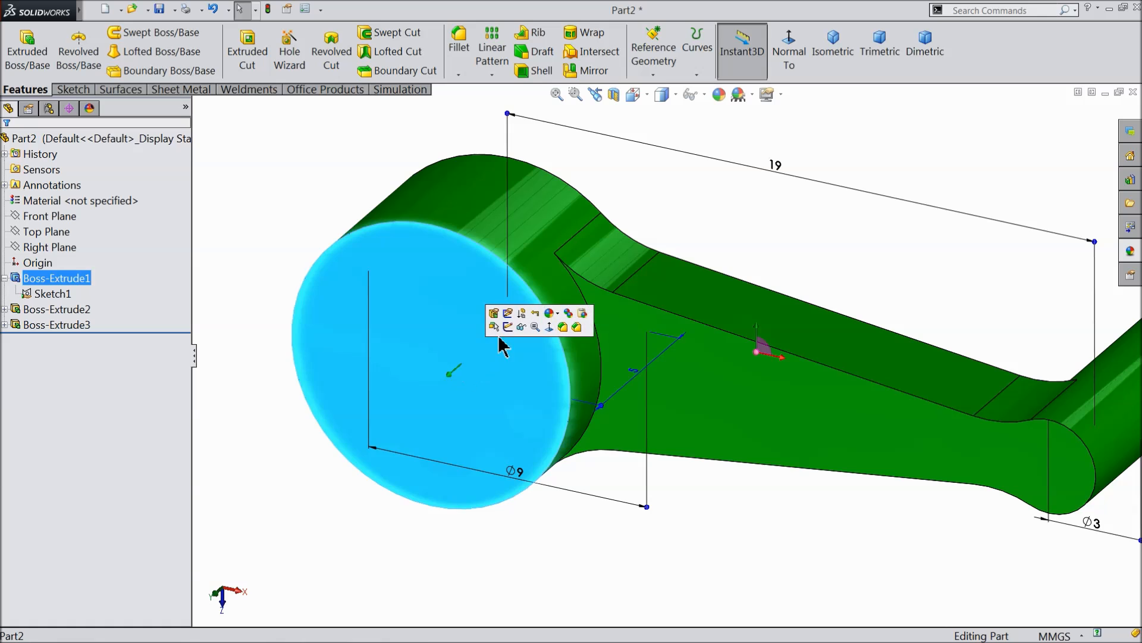
left_click(510, 325)
left_click(790, 54)
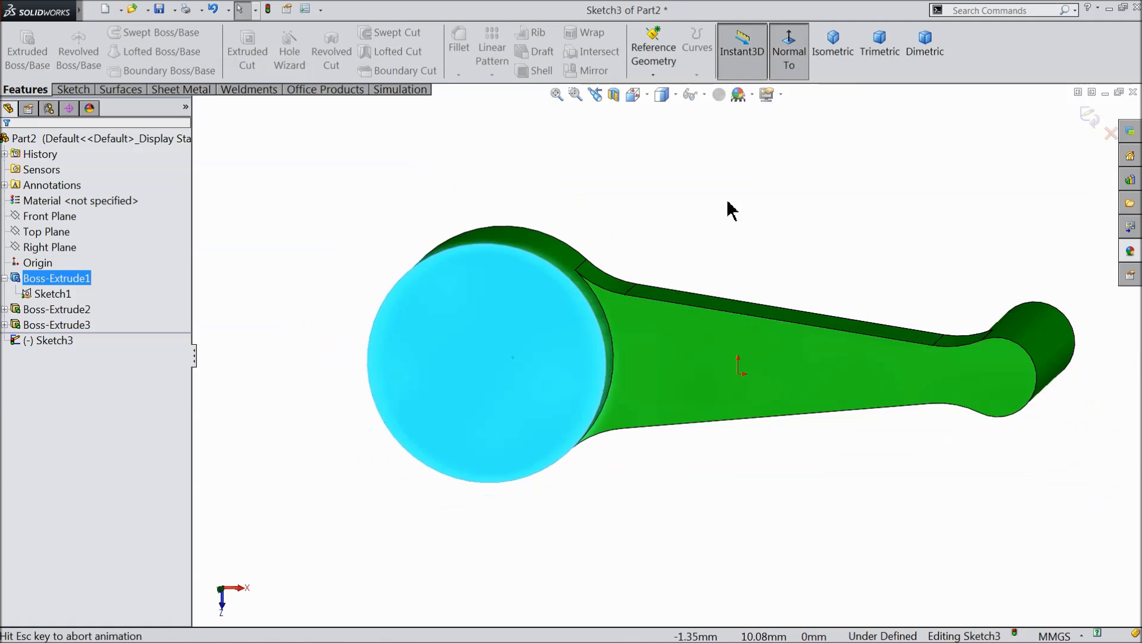
left_click(73, 89)
left_click(130, 33)
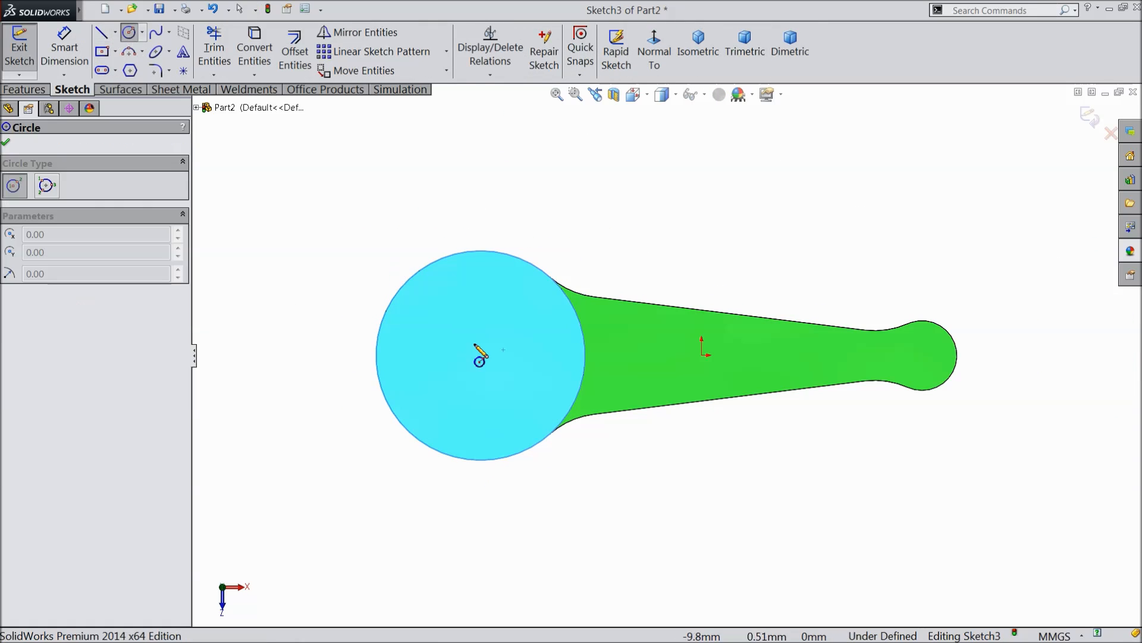
scroll(477, 352, "down", 2)
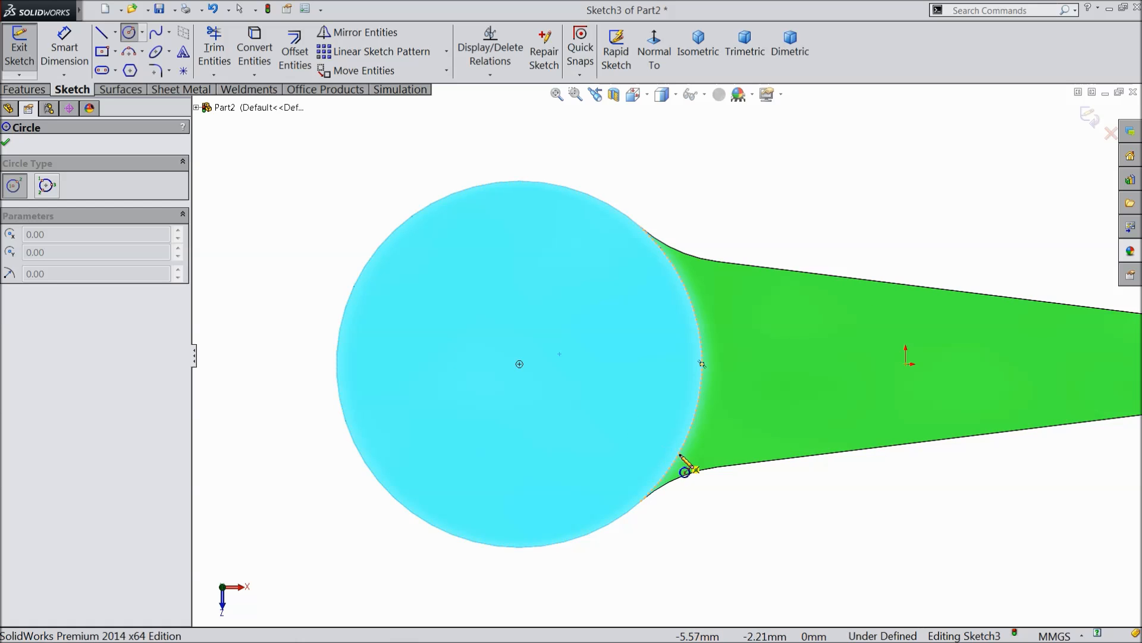
left_click(520, 363)
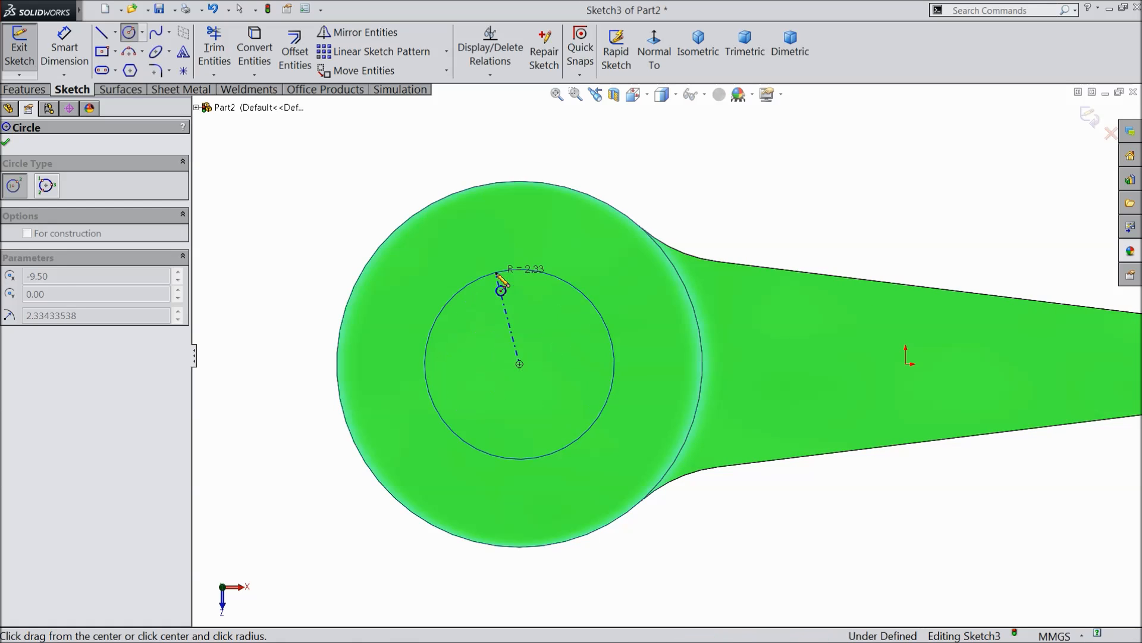
left_click(506, 273)
Dimension the circle's diameter as 5 mm and finish dimensioning.
left_click(64, 57)
left_click(428, 341)
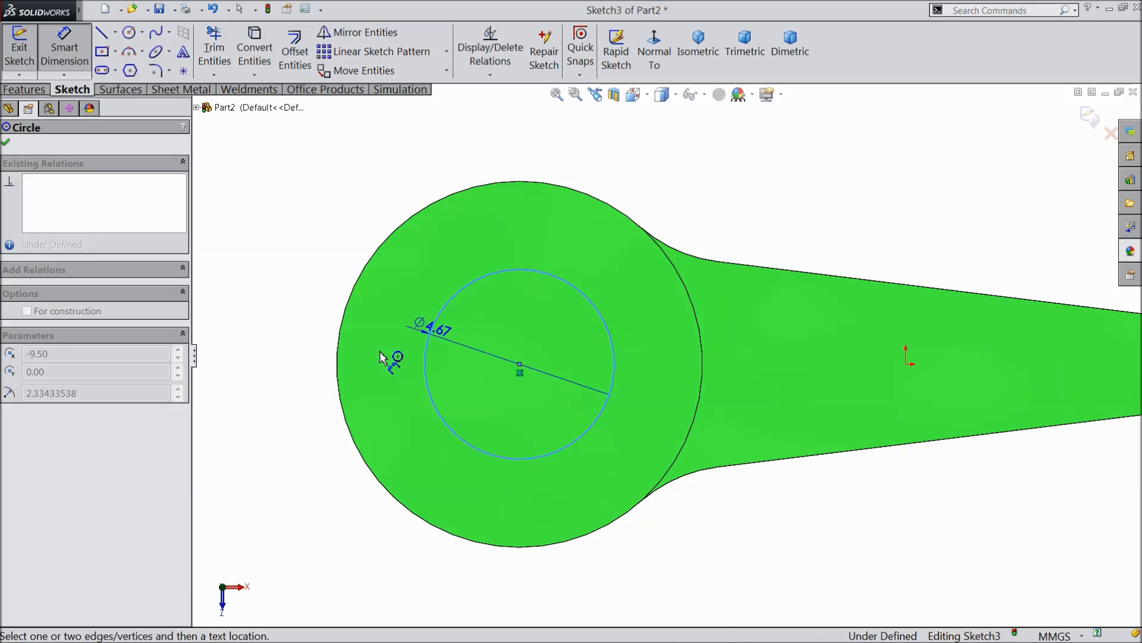
left_click(310, 364)
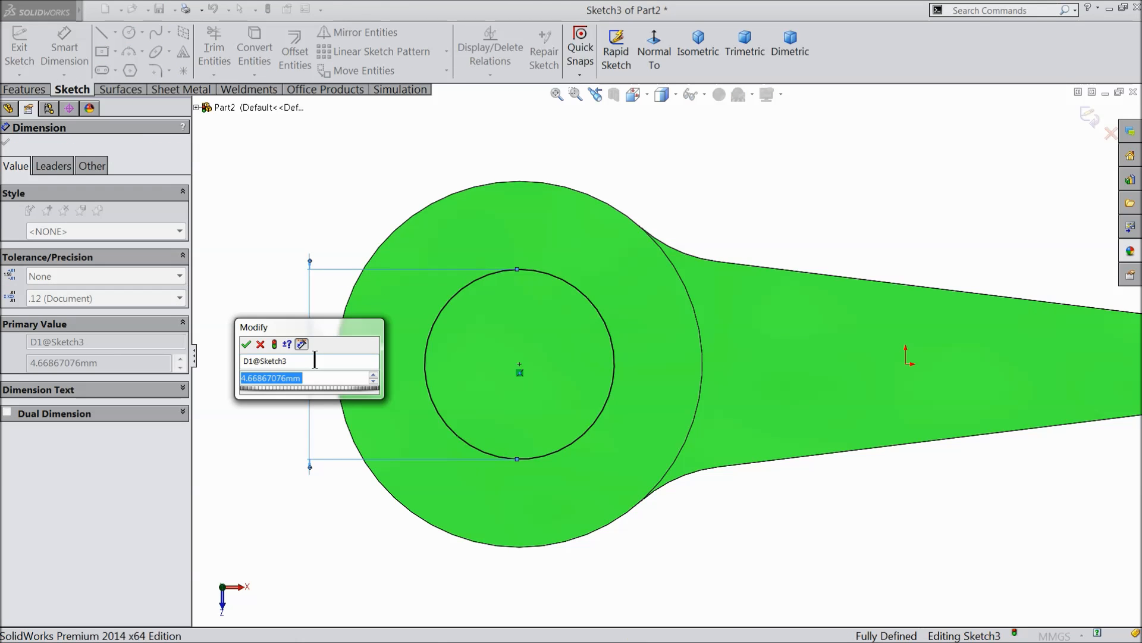
type("5")
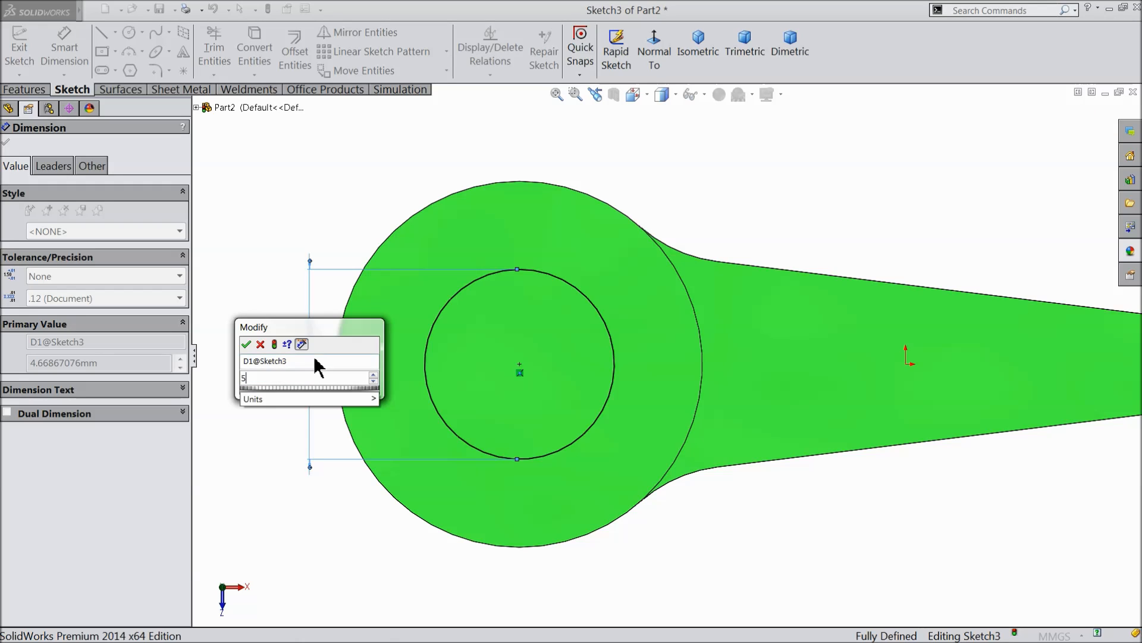
left_click(245, 344)
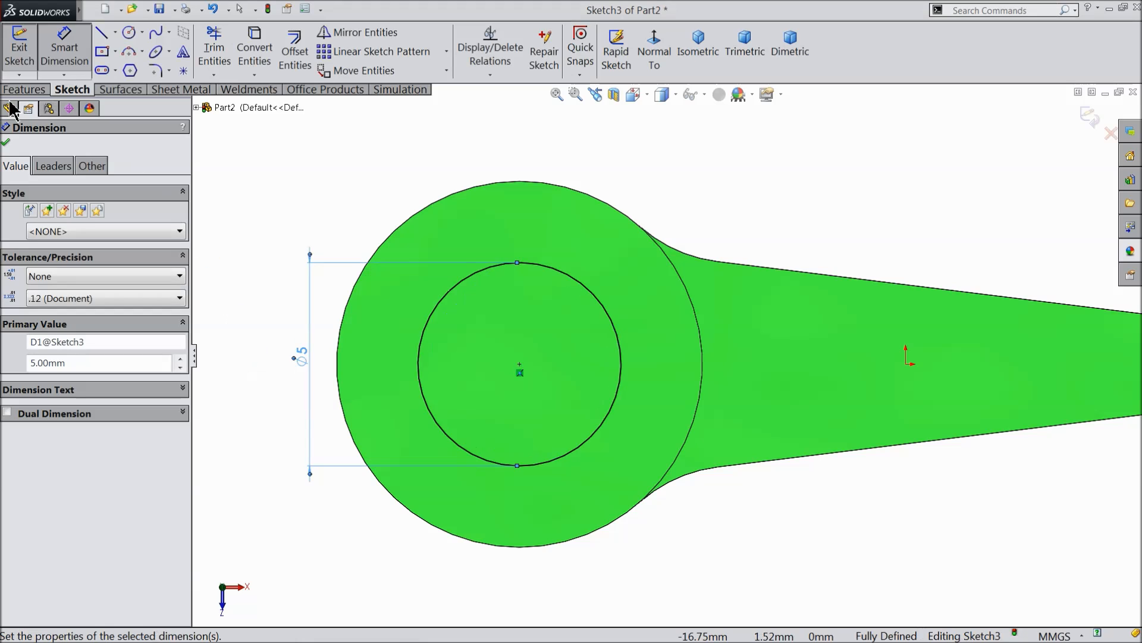
key("Escape")
Extrude the 5 mm circle 1 mm outward from the large cylinder's end face, merged with the part.
left_click(24, 90)
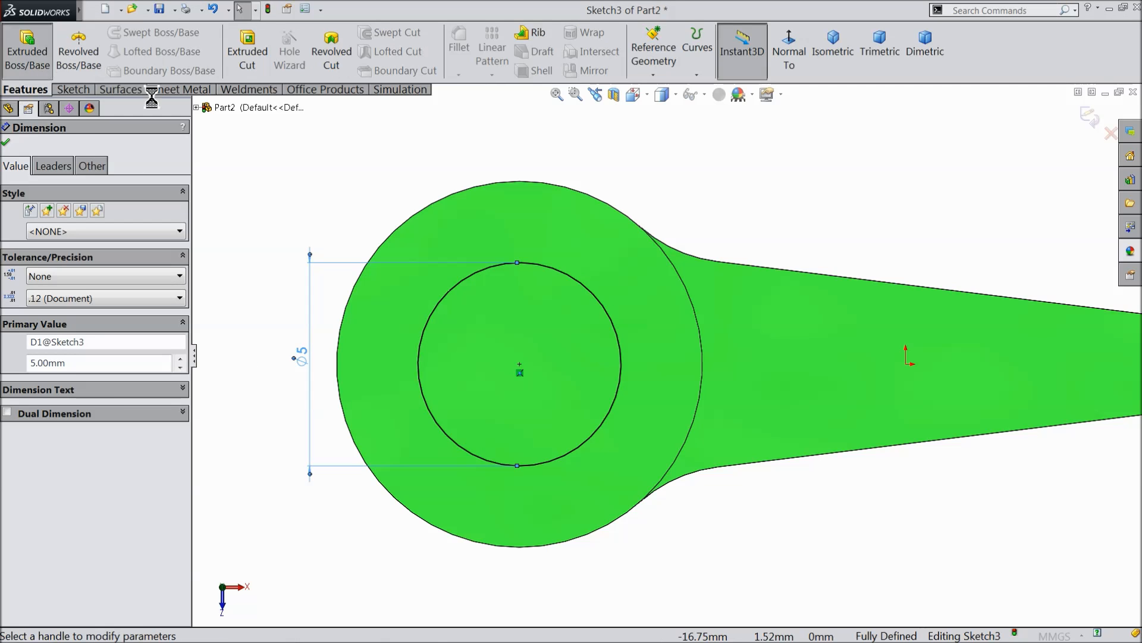
left_click(27, 51)
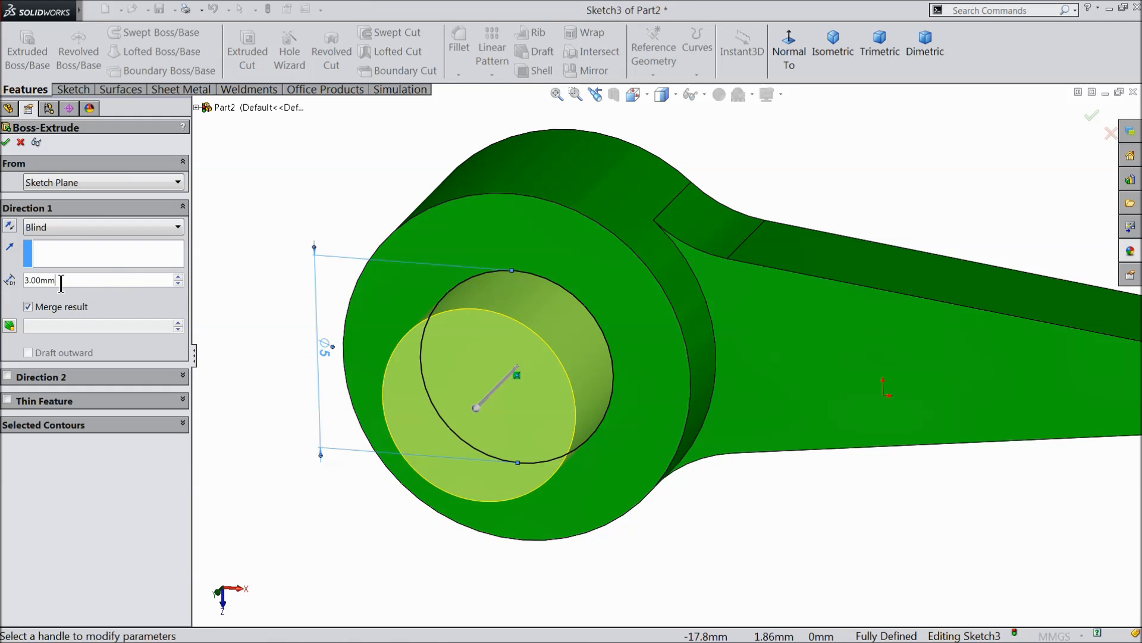
type("1")
key("Return")
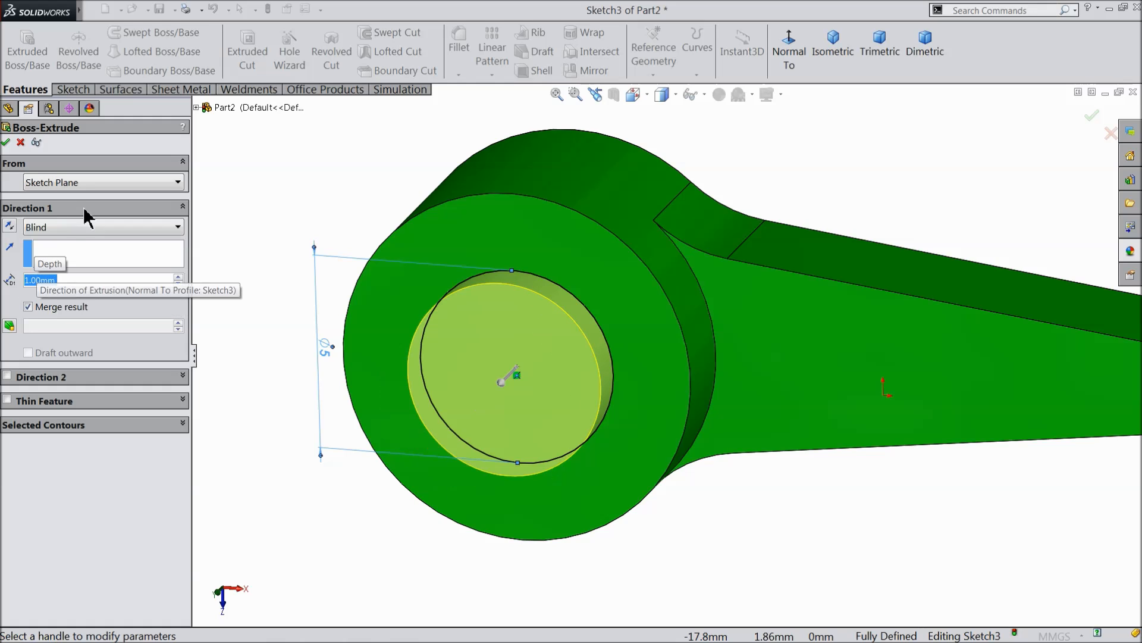
left_click(5, 143)
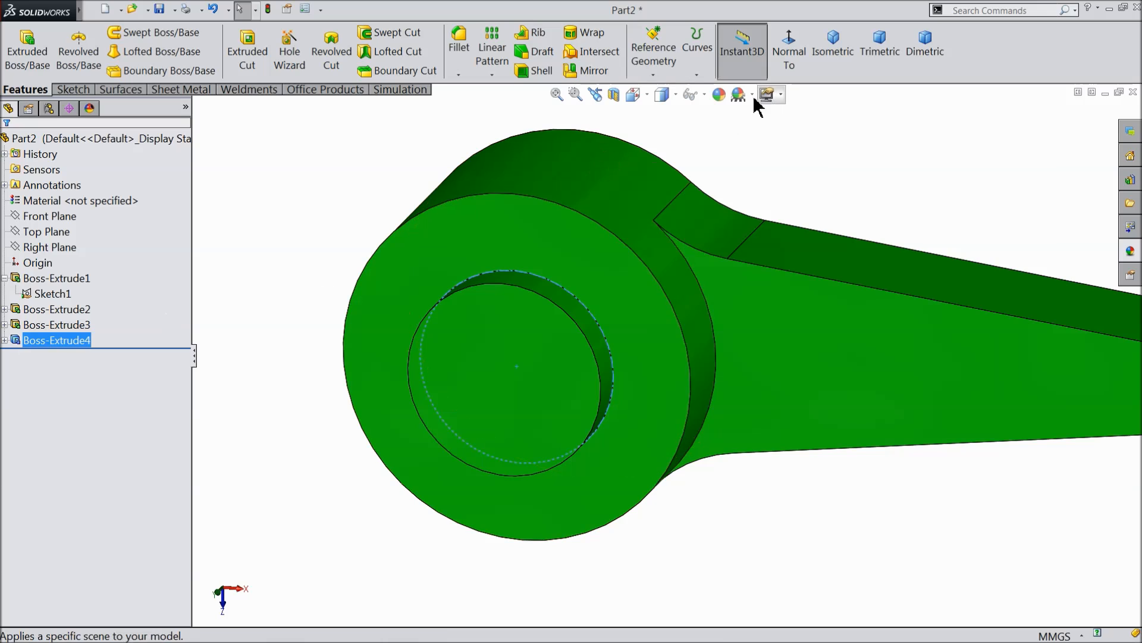
Color the new 5 mm boss feature white with RGB 255, 255, 255.
left_click(719, 94)
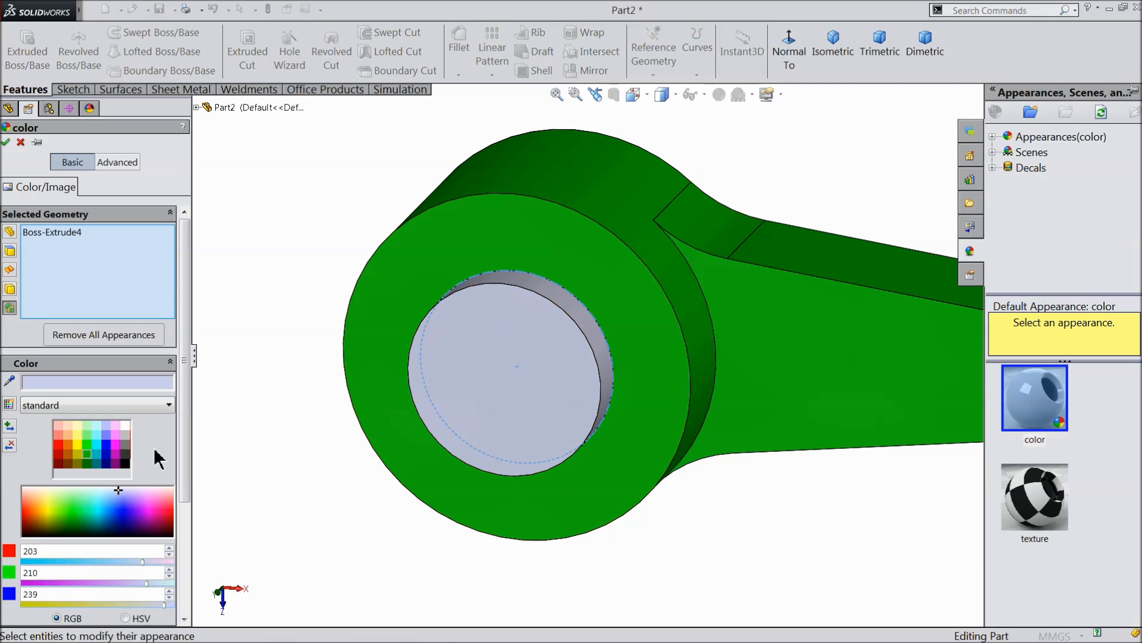
left_click(125, 425)
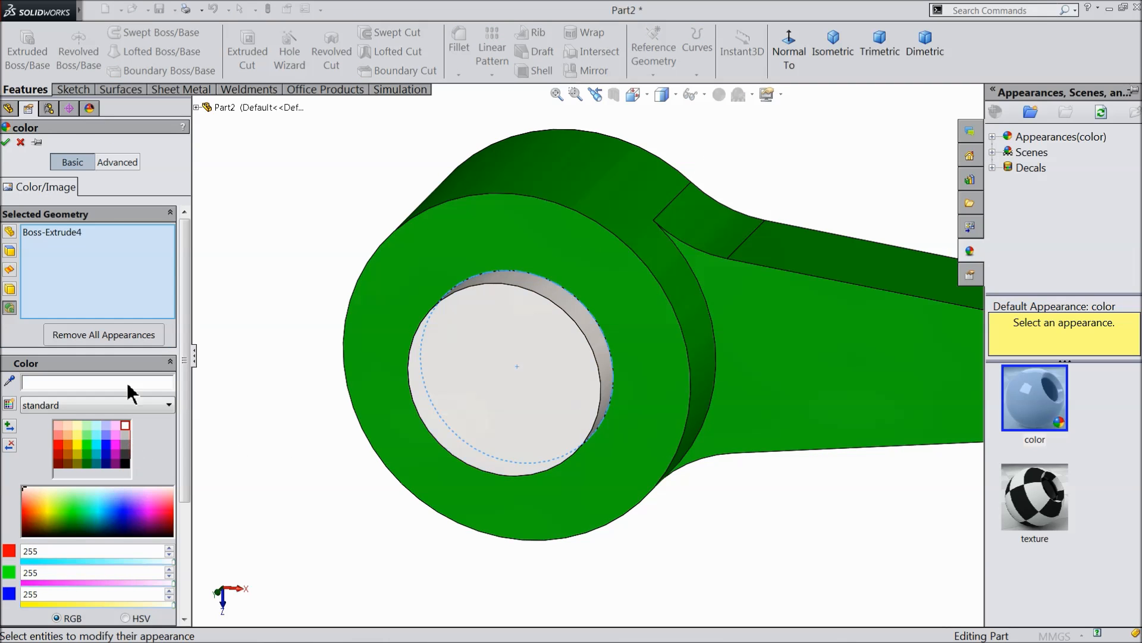
left_click(4, 144)
scroll(302, 208, "up", 6)
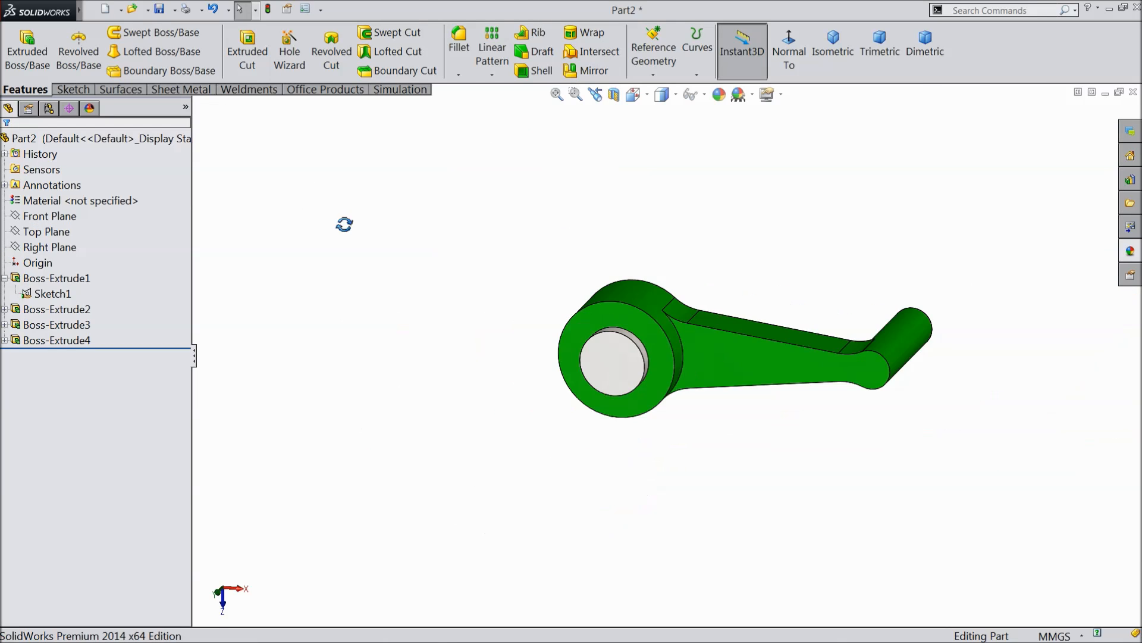
middle_click_drag(345, 224, 345, 296)
scroll(778, 365, "down", 5)
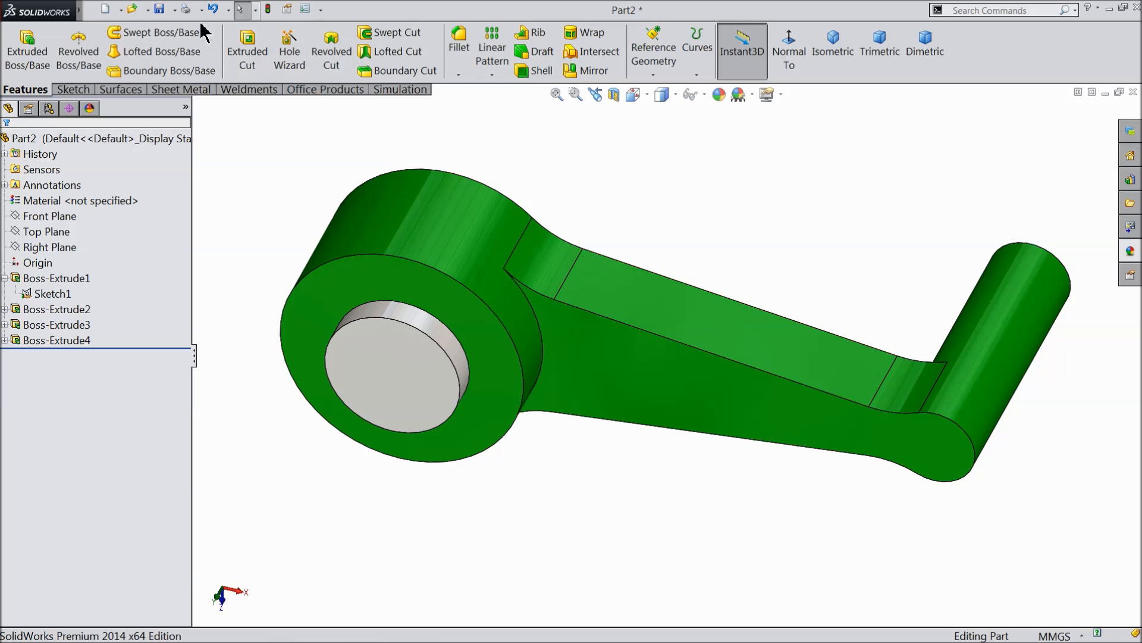
Save the part as 2.driver in the Controlled Output Escapements mechanism folder.
left_click(160, 10)
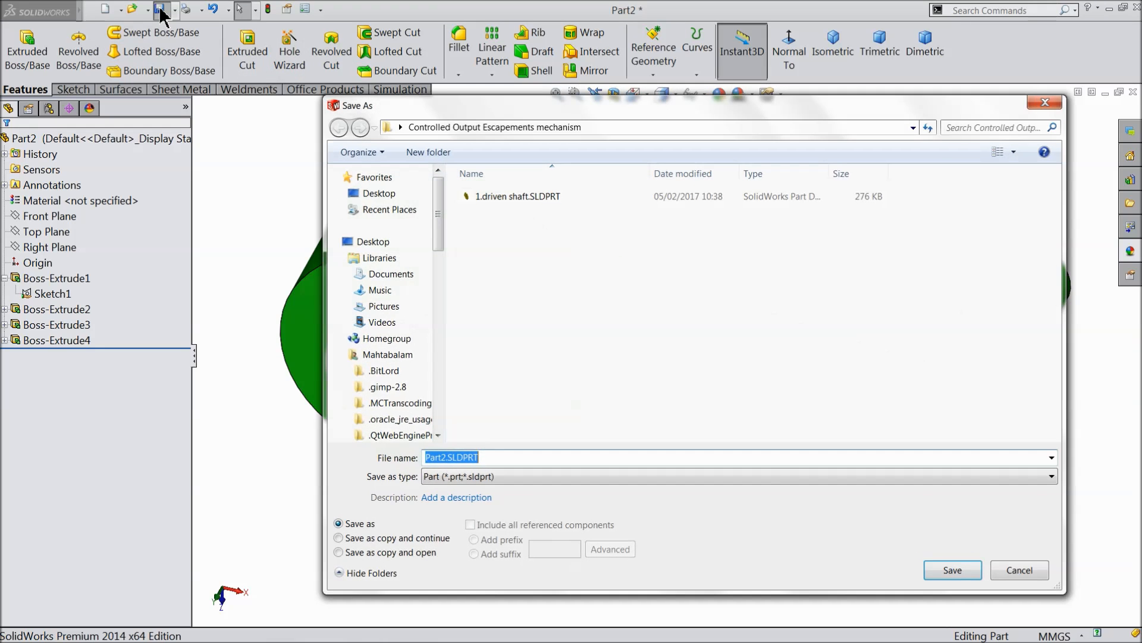
type("2.driver")
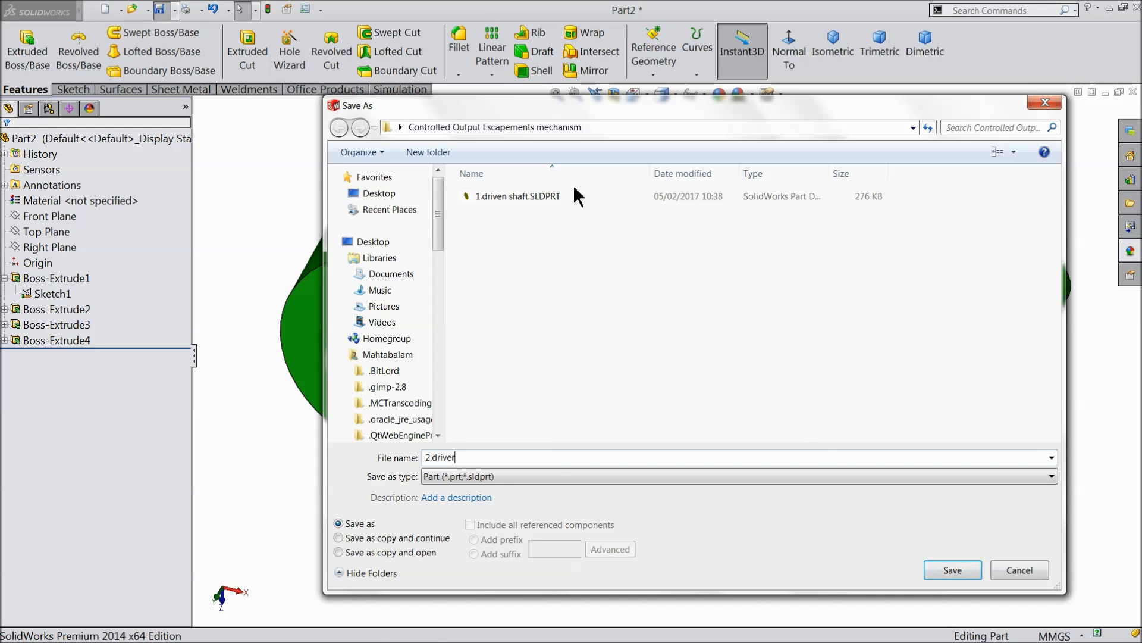
left_click(951, 569)
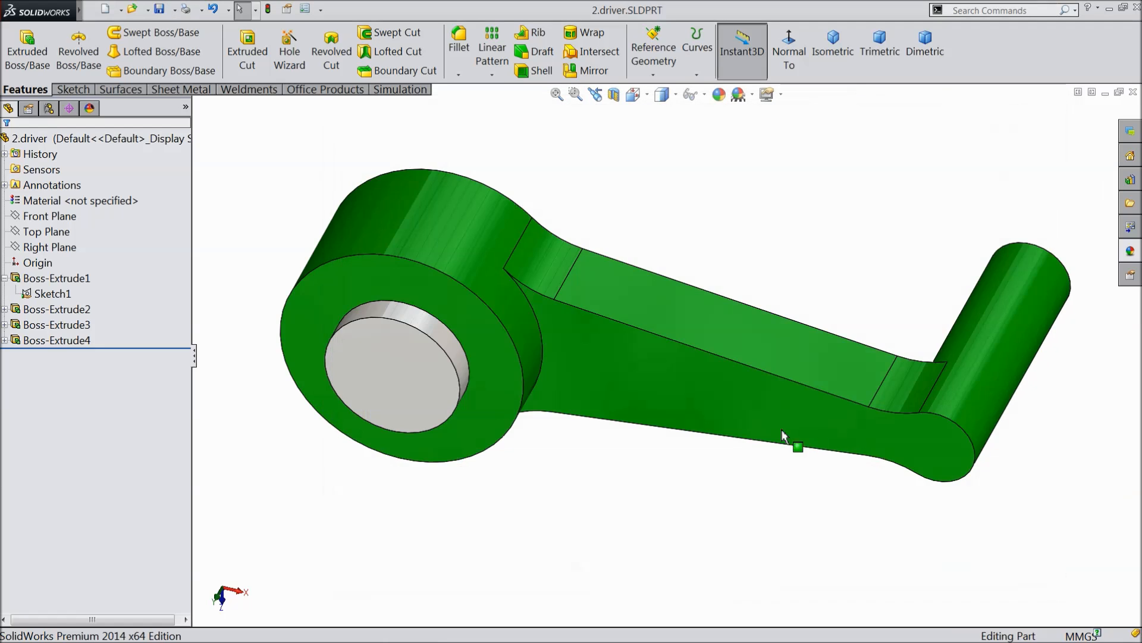
mouse_move(636, 393)
middle_mouse_down()
mouse_move(658, 158)
mouse_move(619, 390)
mouse_move(631, 401)
middle_mouse_up()
mouse_move(611, 308)
middle_mouse_down()
mouse_move(363, 331)
mouse_move(572, 355)
mouse_move(612, 317)
middle_mouse_up()
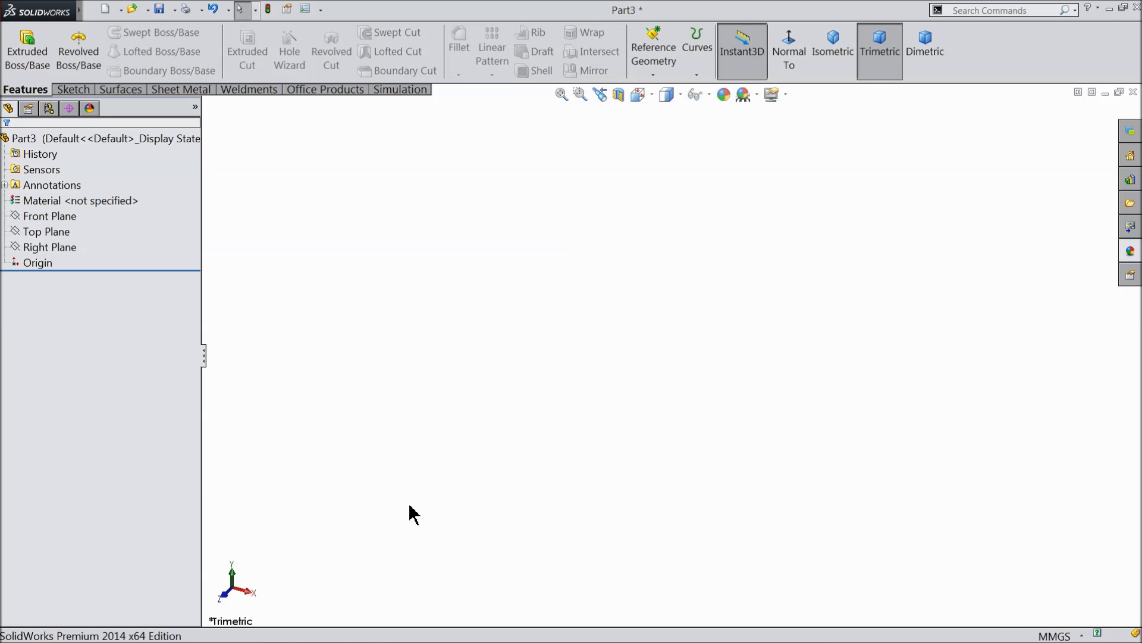
Sketch an open hook-shaped line chain on the Right Plane from the origin, with a first horizontal segment about 29 mm long and a final vertical about 170 mm.
left_click(27, 236)
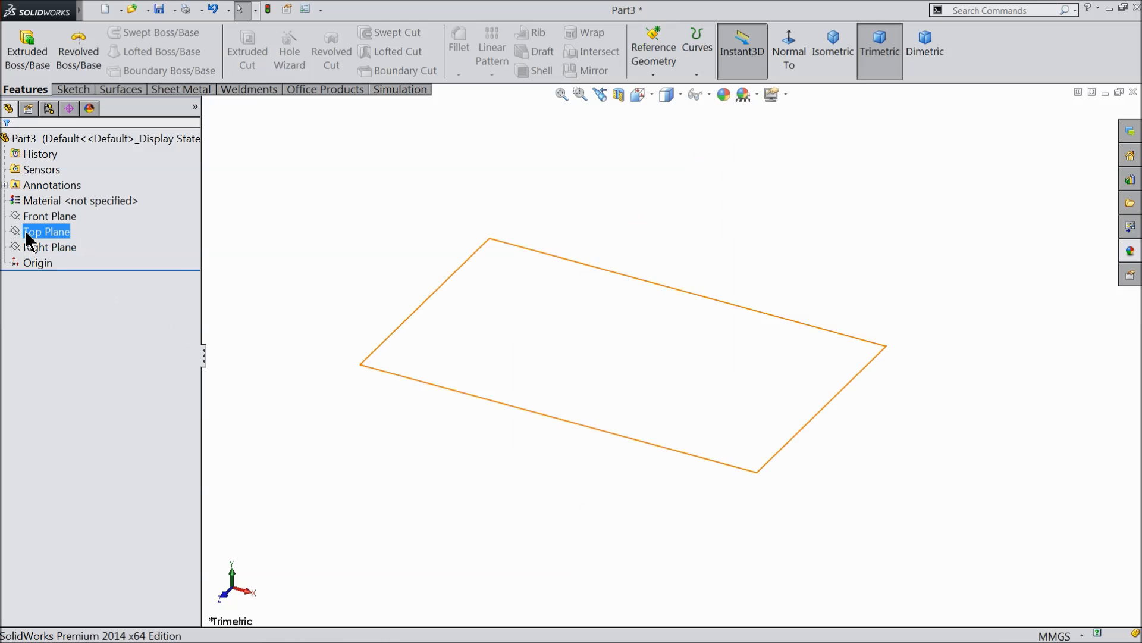
left_click(29, 246)
left_click(35, 225)
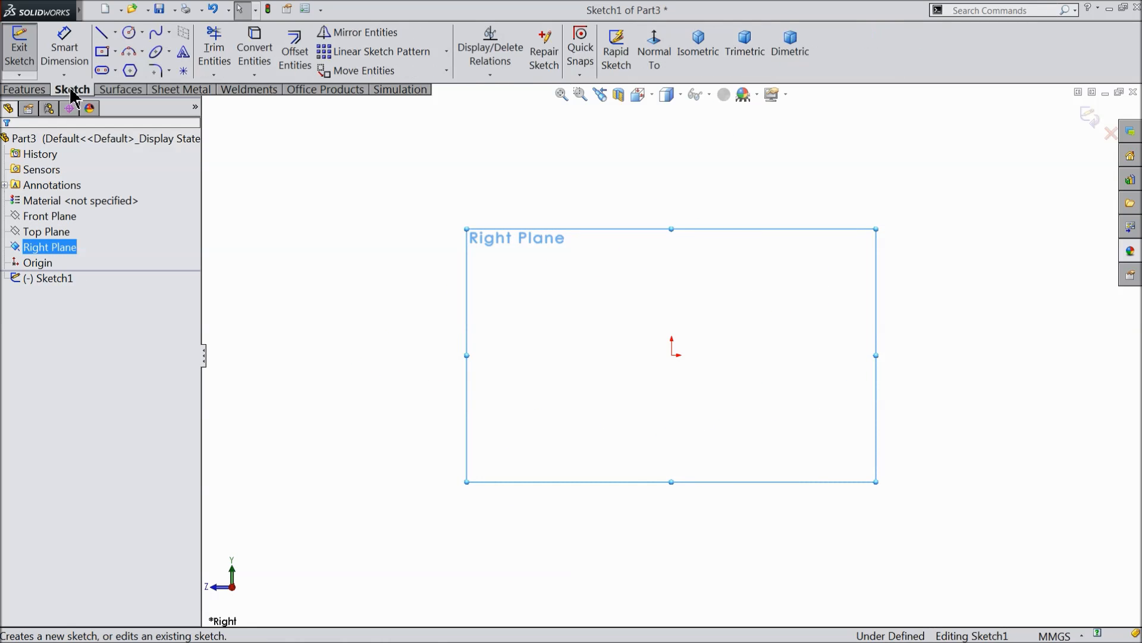
left_click(102, 34)
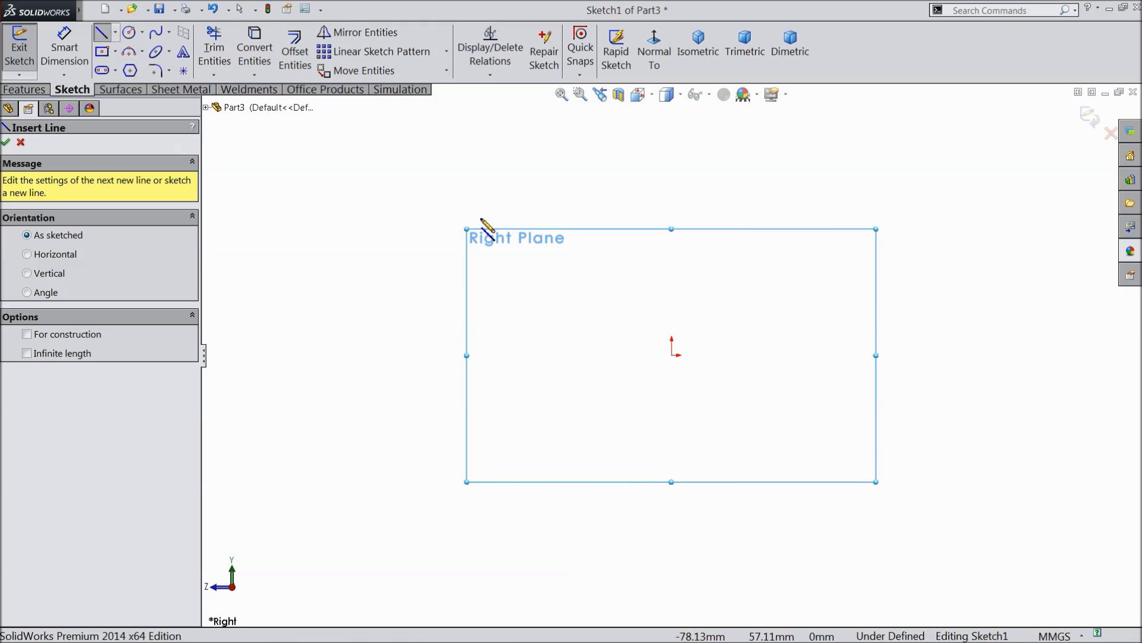
left_click(670, 355)
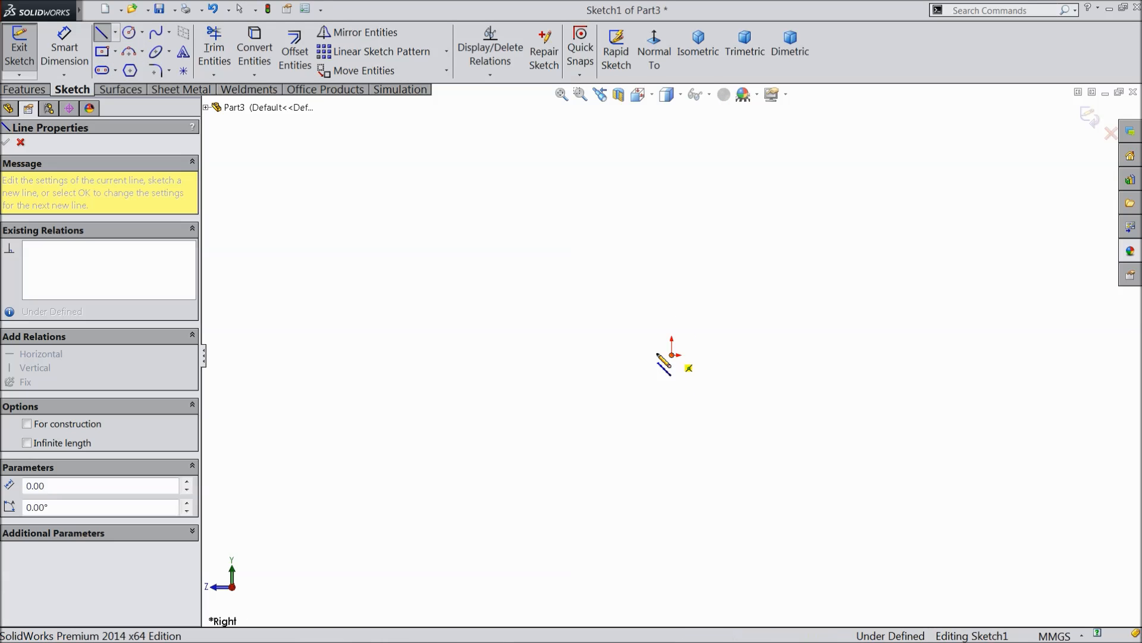
left_click(606, 356)
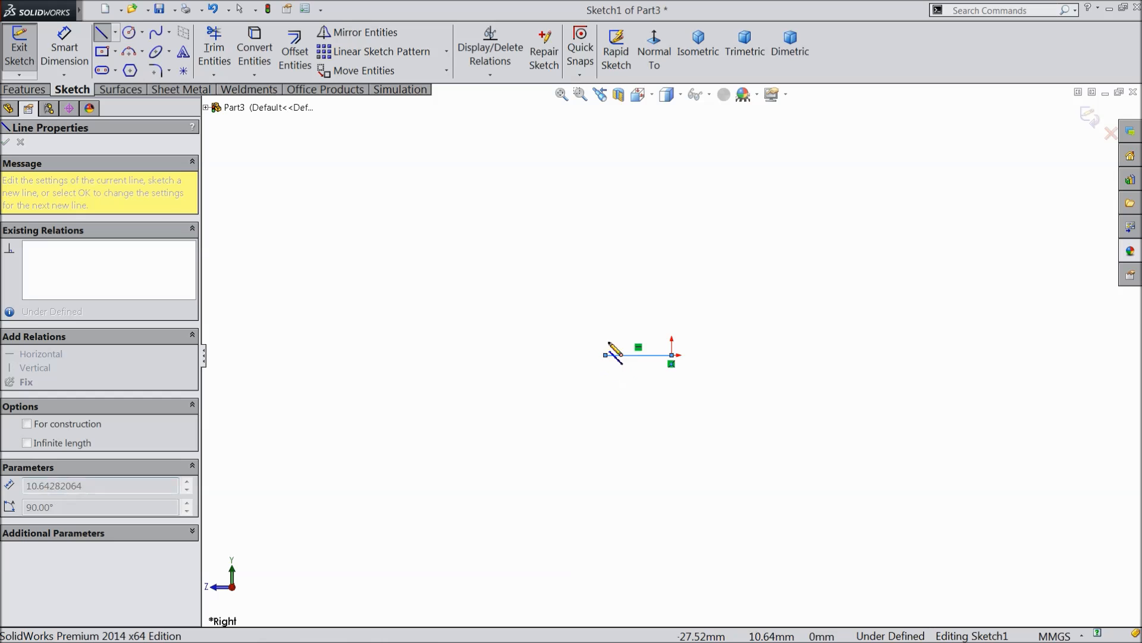
left_click(605, 141)
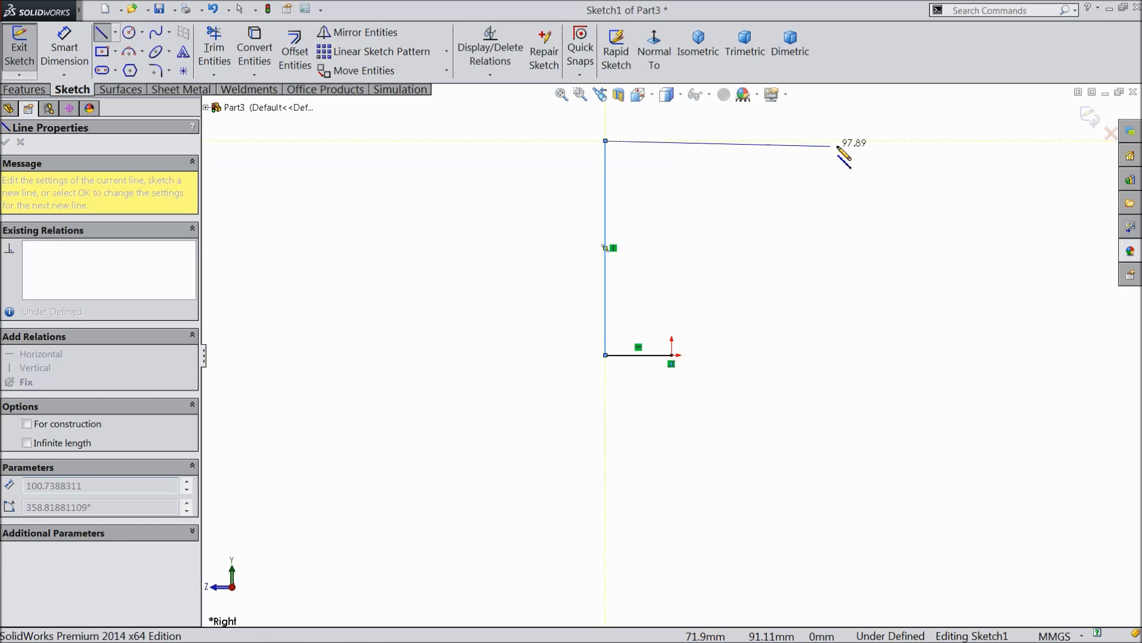
left_click(865, 141)
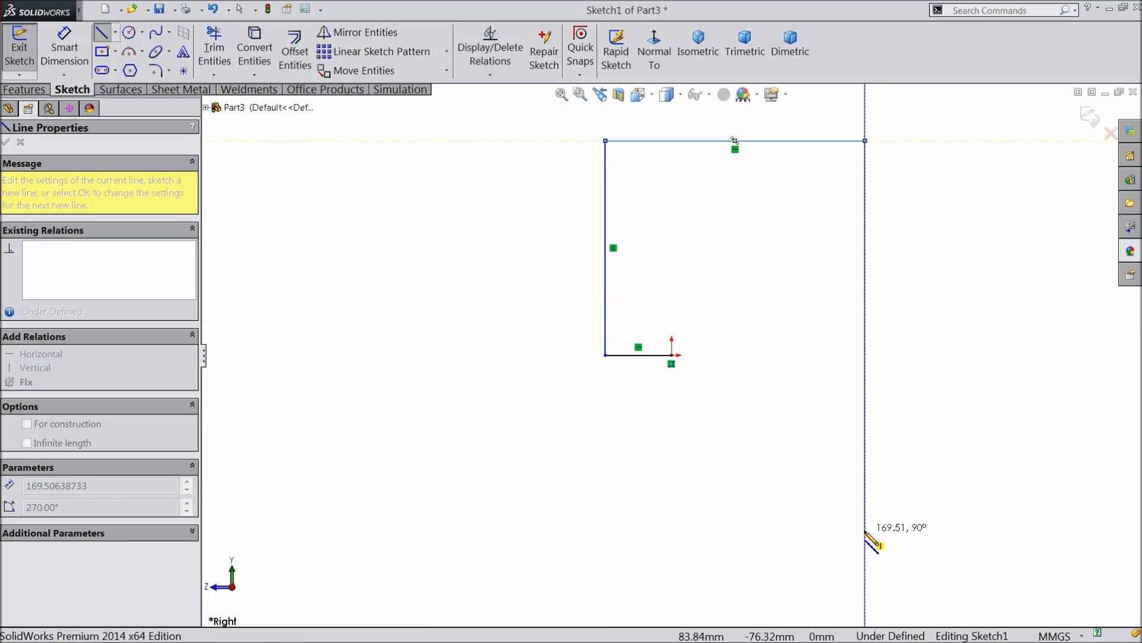
left_click(865, 530)
right_click(916, 398)
left_click(937, 111)
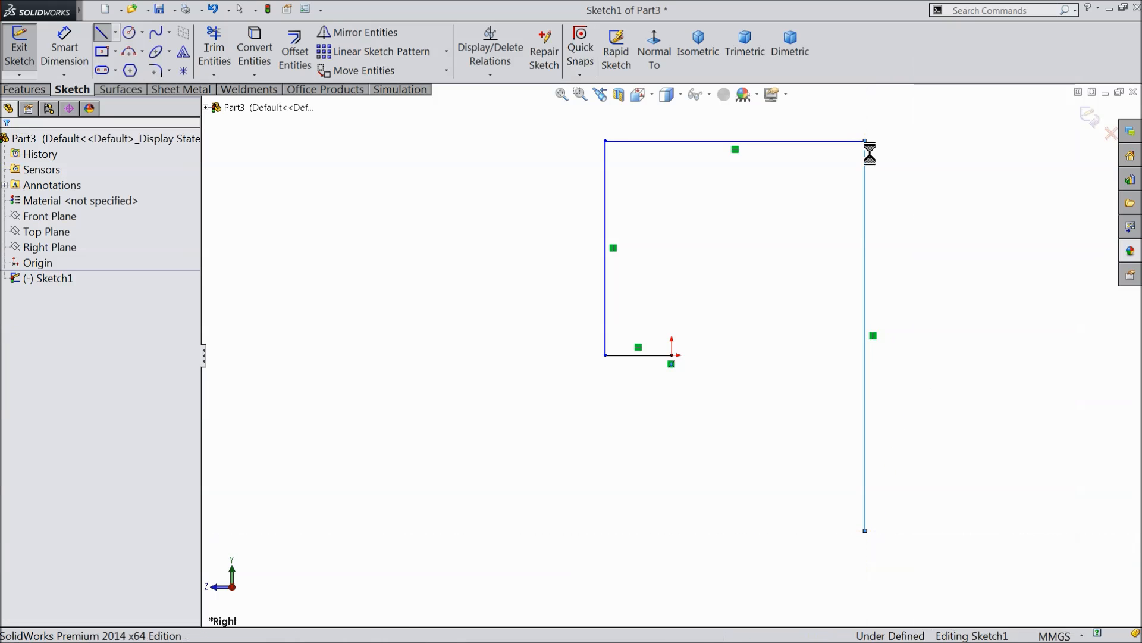
Dimension the short horizontal line at the origin as 6 mm and the vertical line rising from it as 40 mm.
left_click(52, 45)
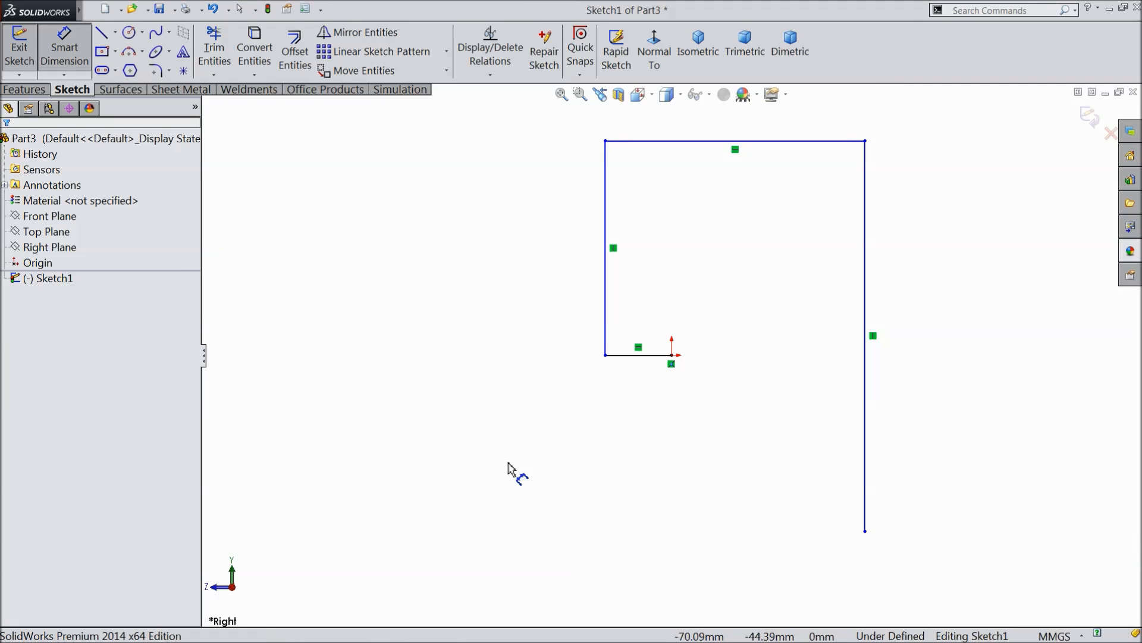
left_click(641, 356)
left_click(638, 407)
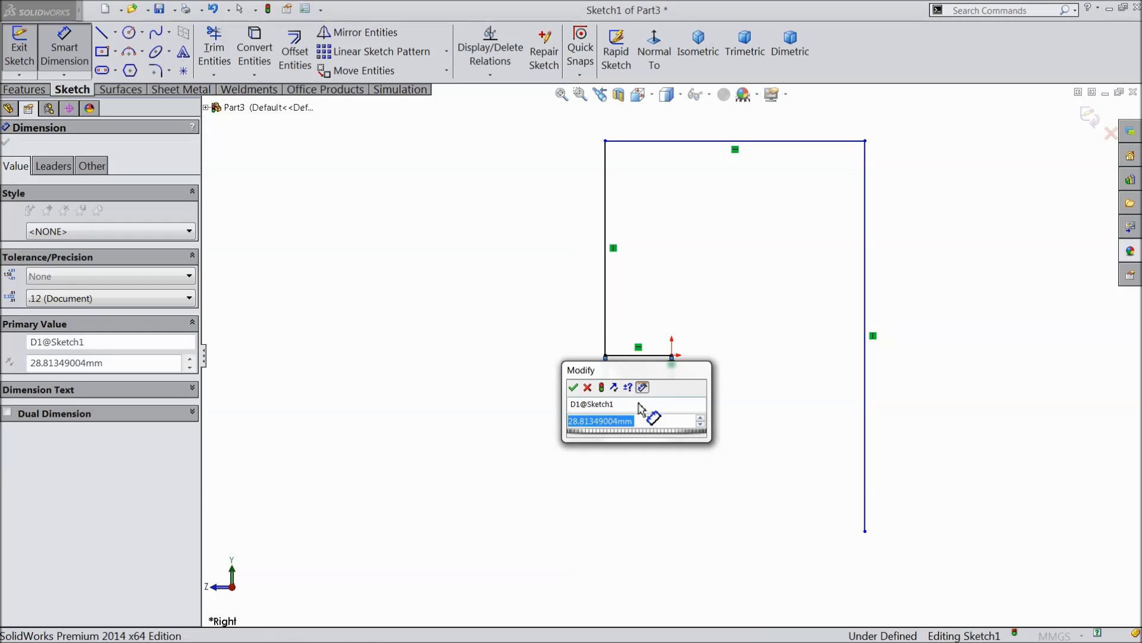
type("6")
left_click(574, 388)
left_click(606, 268)
left_click(470, 265)
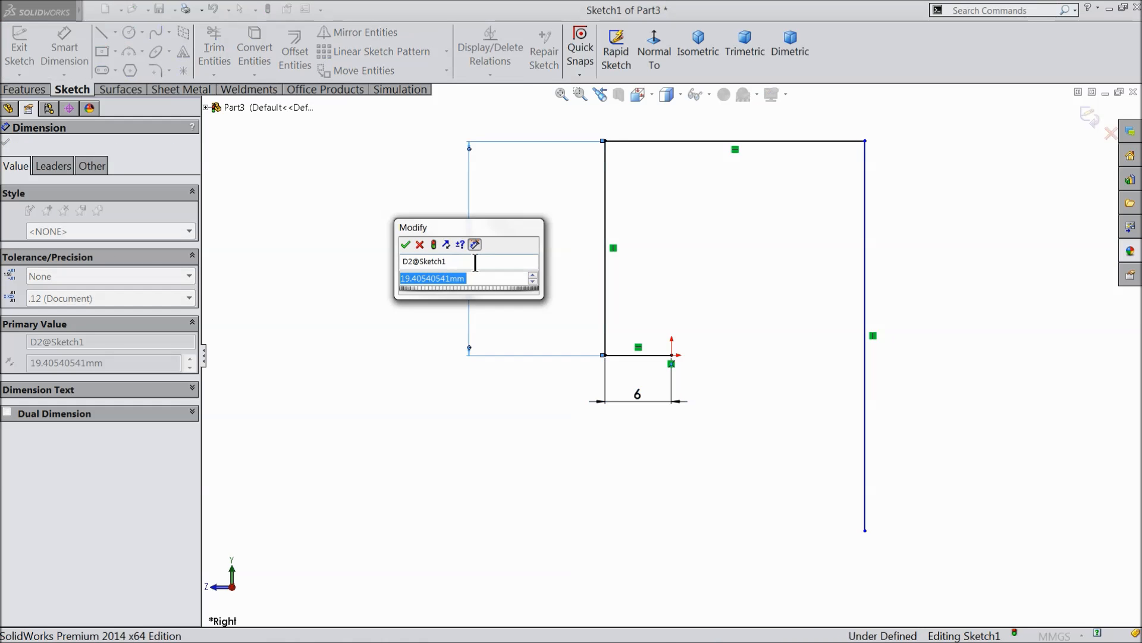
type("40")
left_click(406, 244)
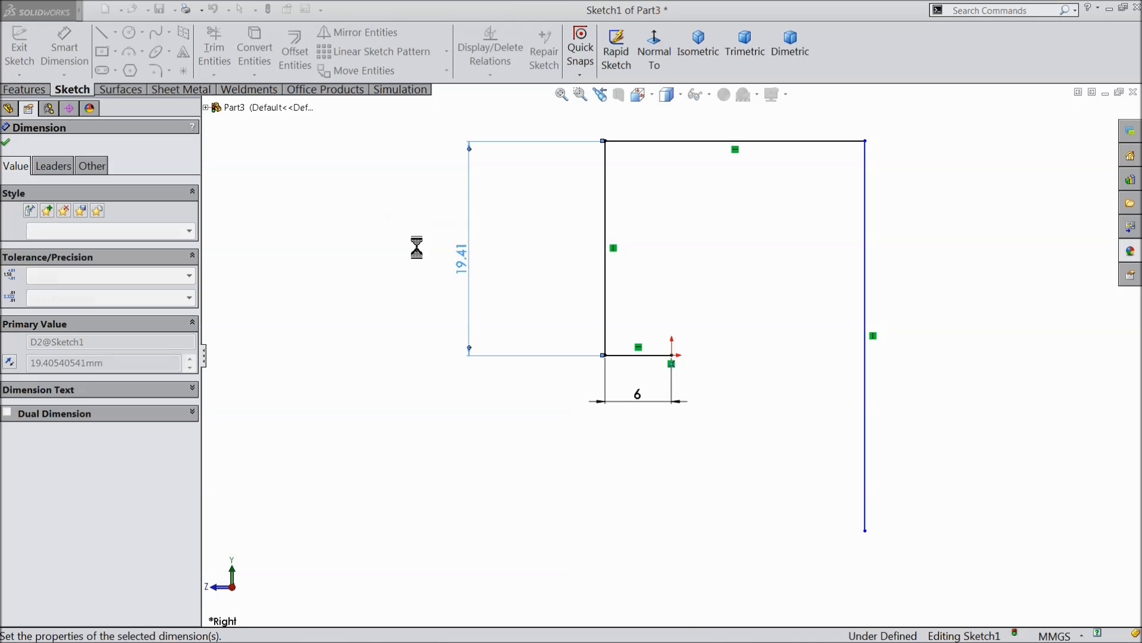
Dimension the upper horizontal line as 35 mm and the long vertical line as 60 mm, and finish dimensioning.
scroll(743, 270, "up", 7)
scroll(711, 216, "down", 3)
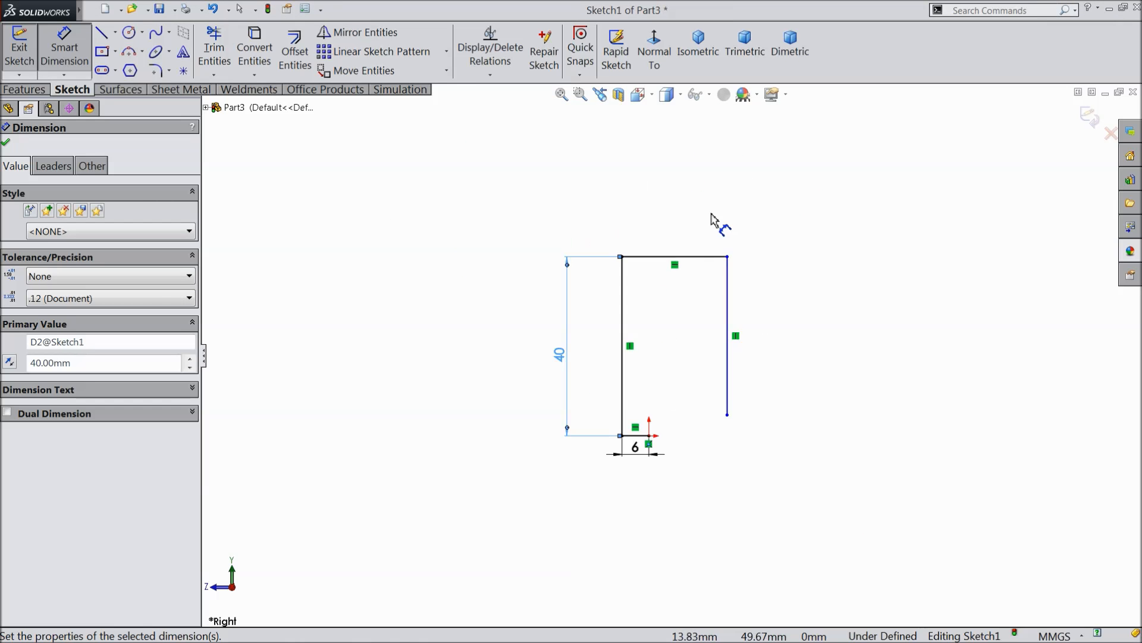
left_click(674, 279)
left_click(658, 218)
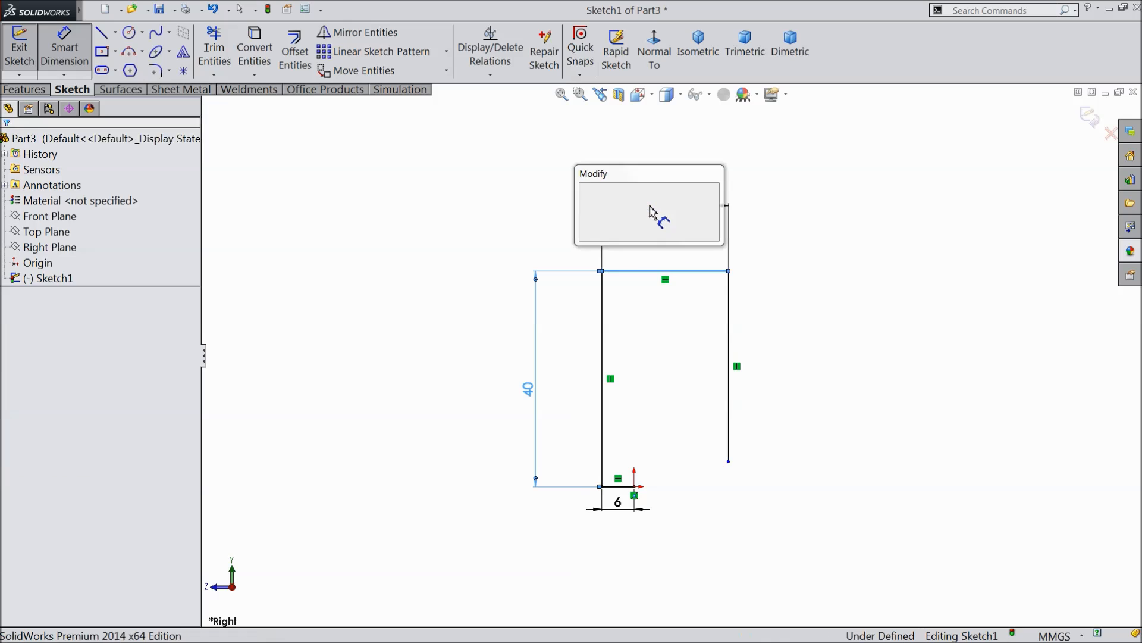
type("358")
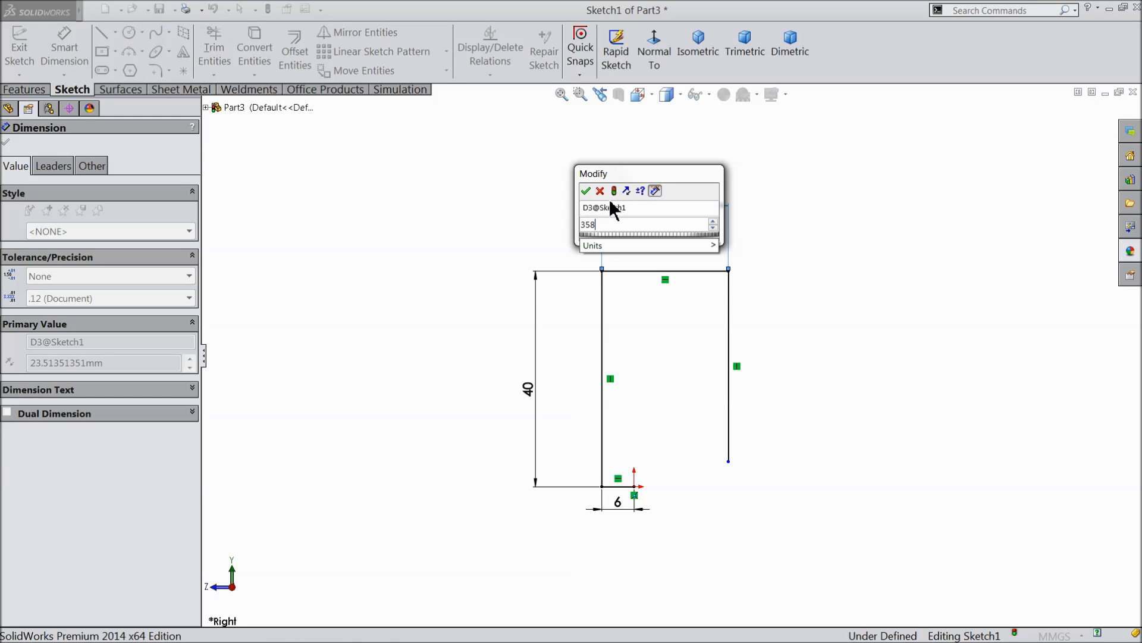
left_click(588, 190)
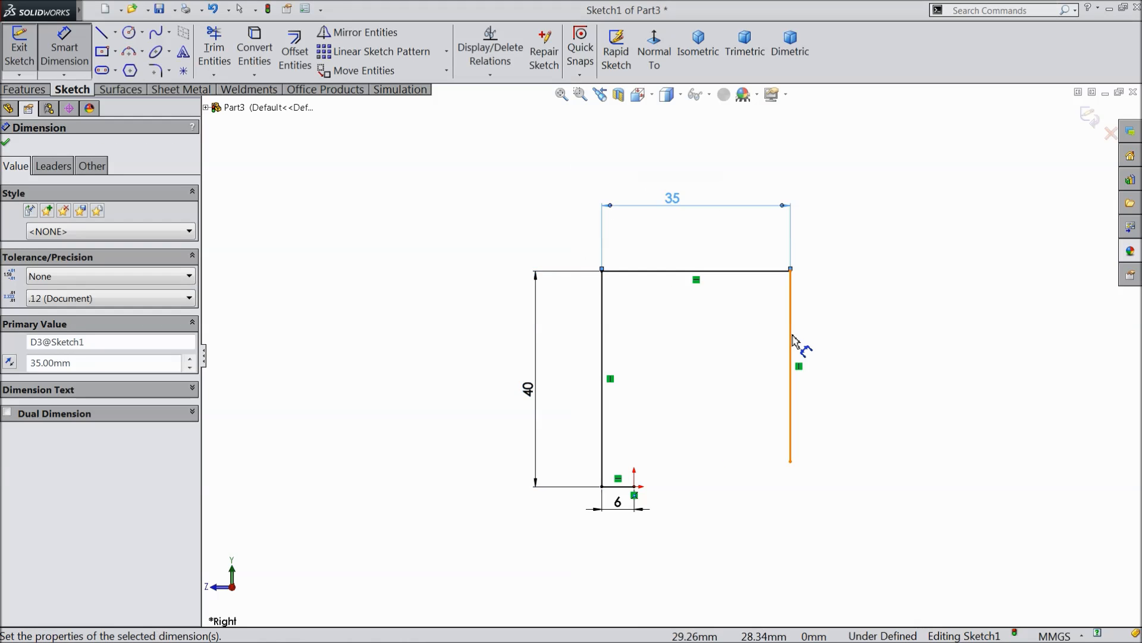
left_click(789, 346)
left_click(879, 351)
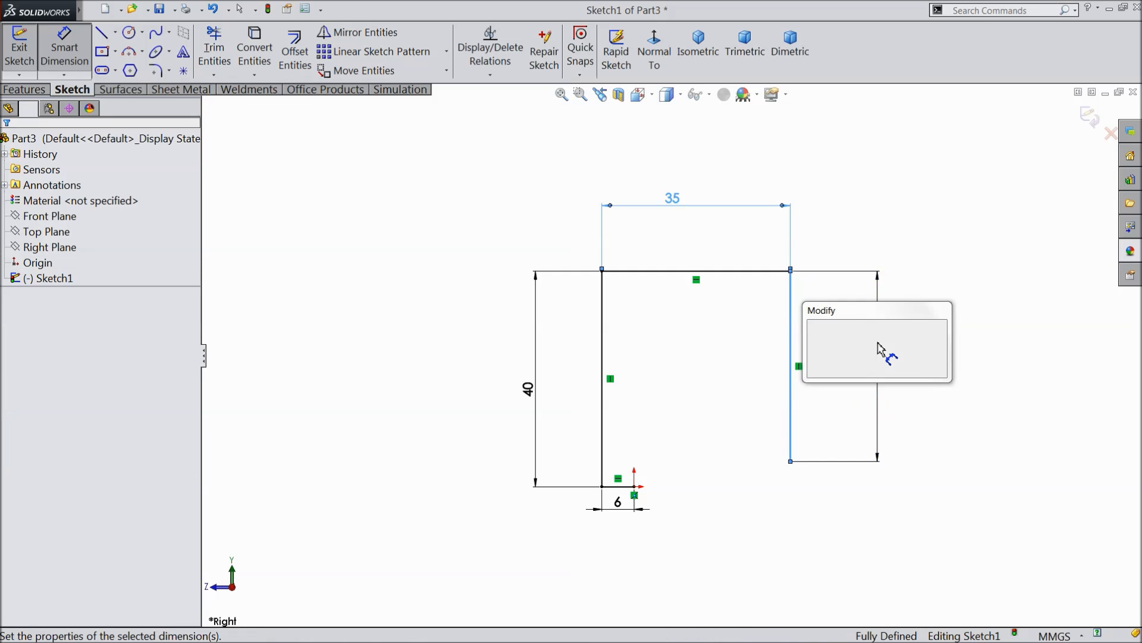
type("60")
left_click(814, 327)
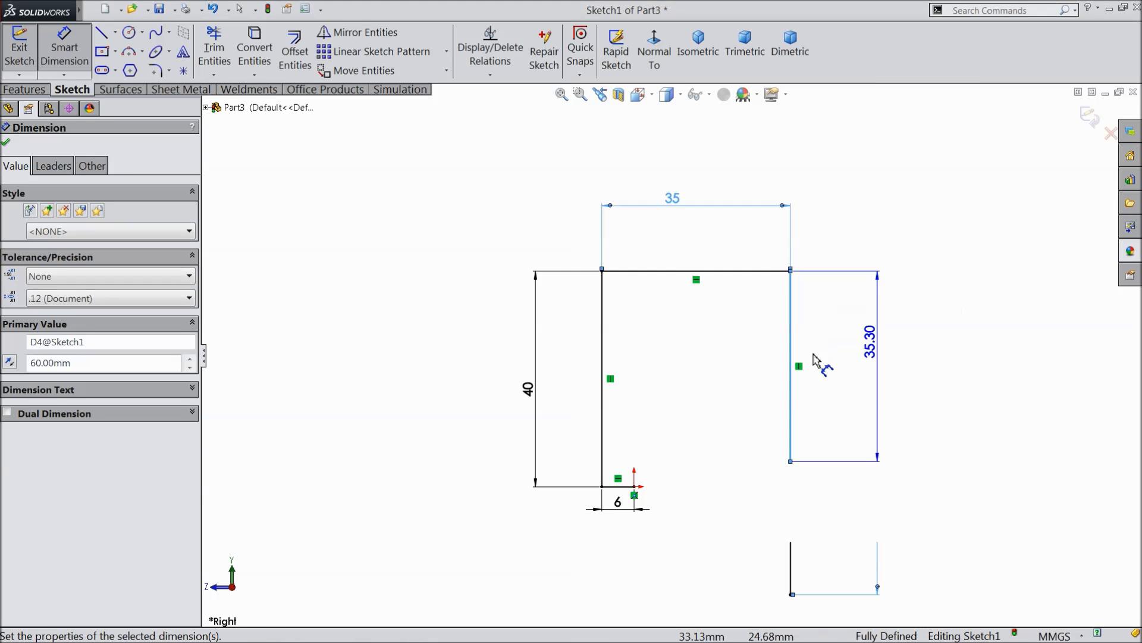
scroll(683, 332, "down", 1)
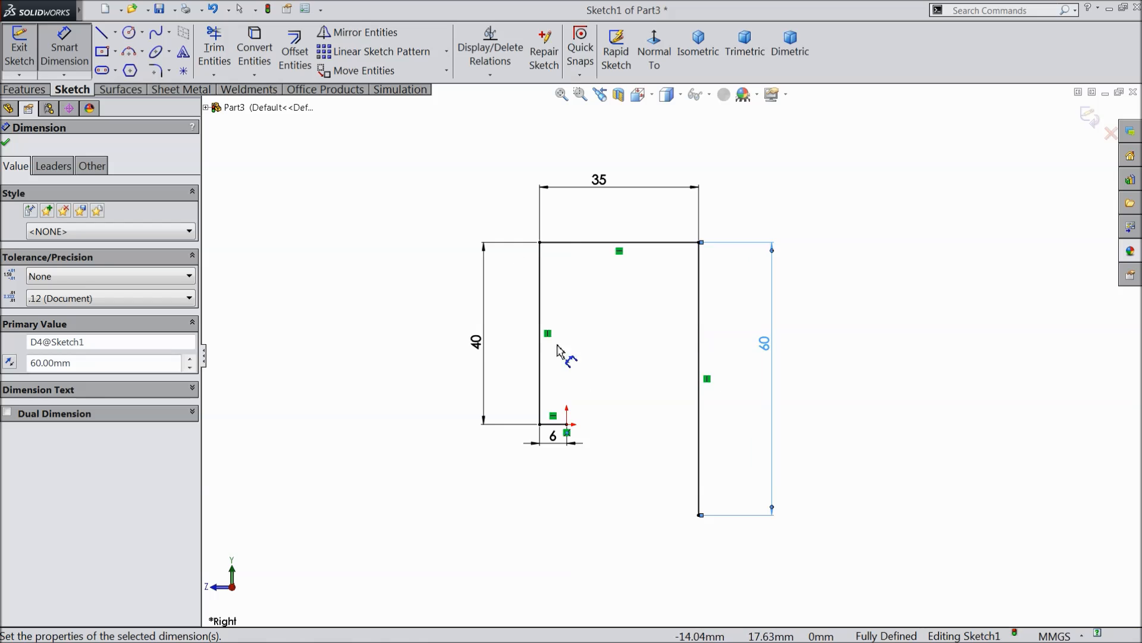
left_click(6, 142)
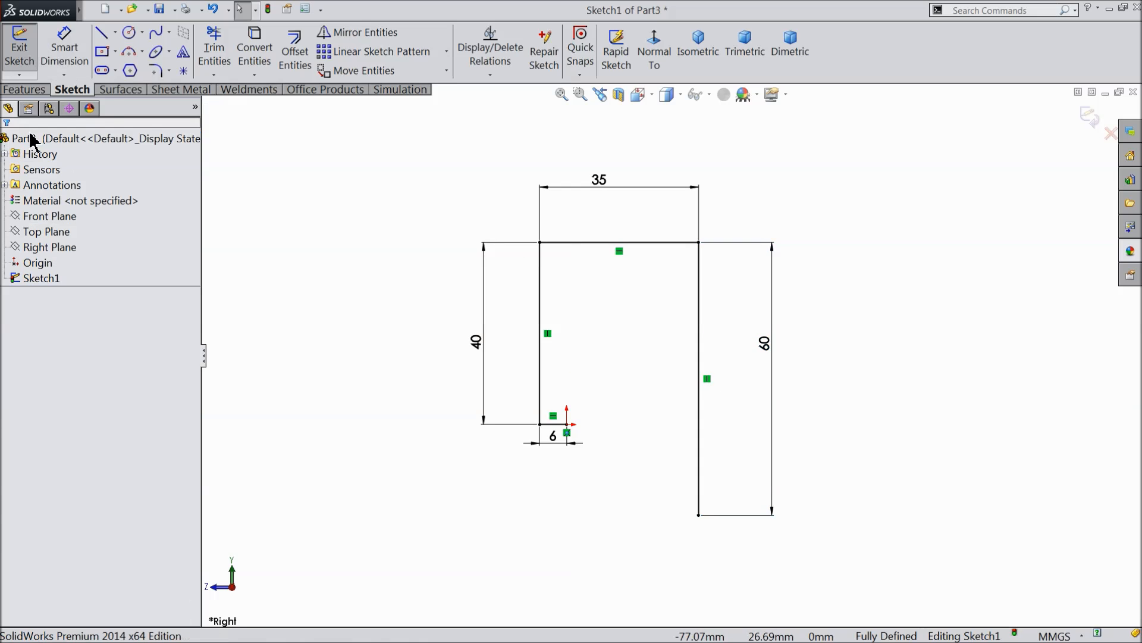
Round the two upper corners of the hook profile with 10 mm sketch fillets.
left_click(157, 71)
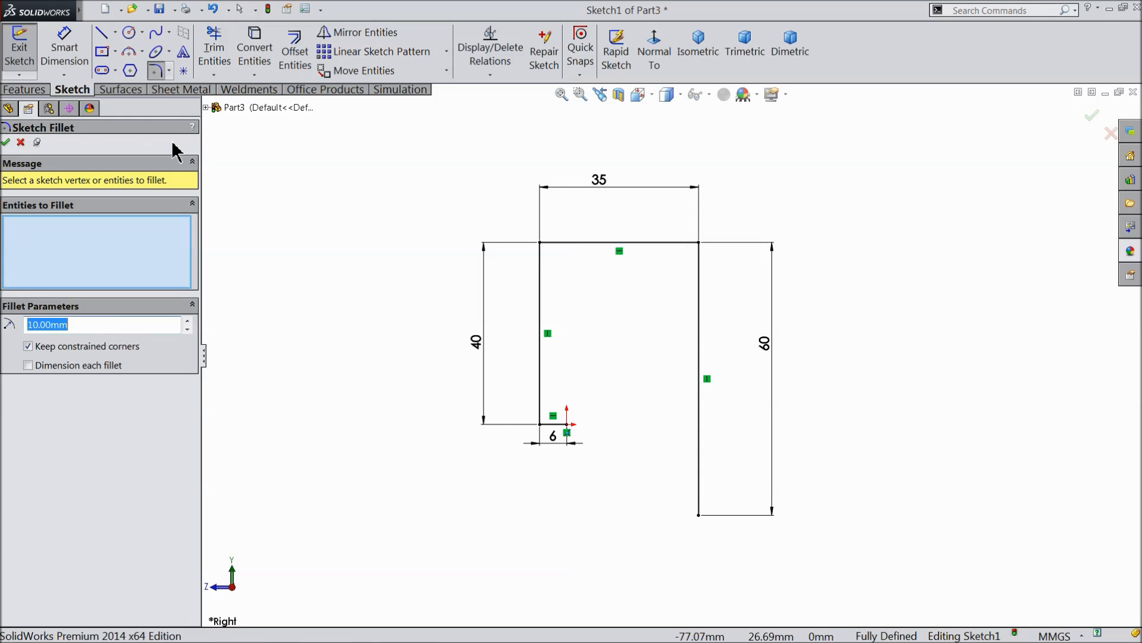
left_click(541, 244)
left_click(698, 244)
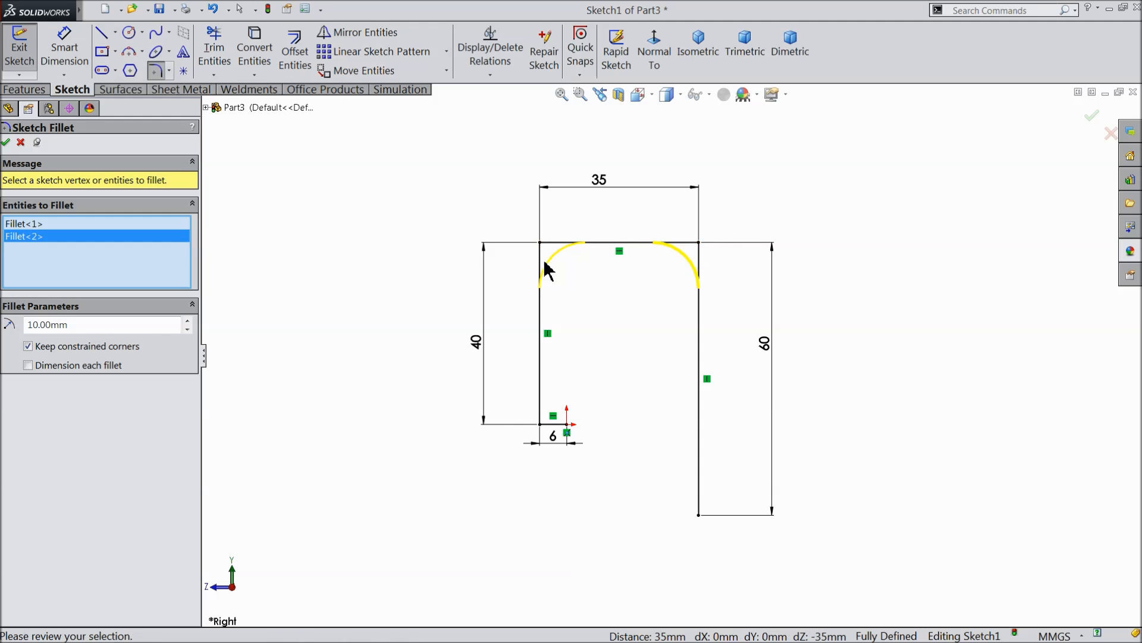
left_click(6, 142)
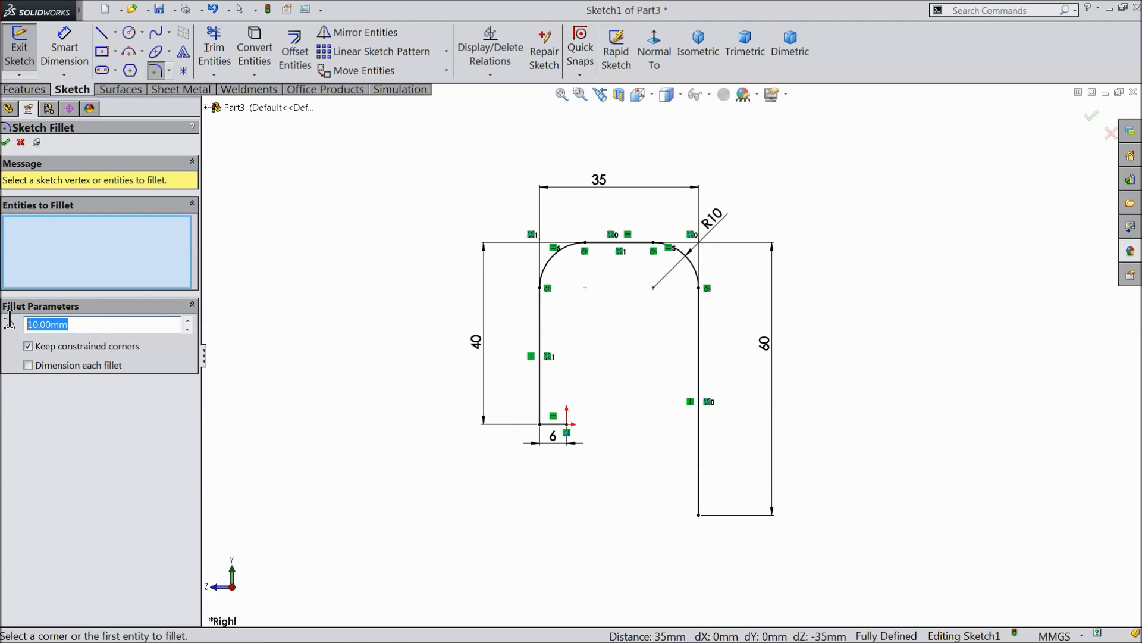
Round the lower corner near the origin with a 4 mm sketch fillet and close the path sketch.
type("4")
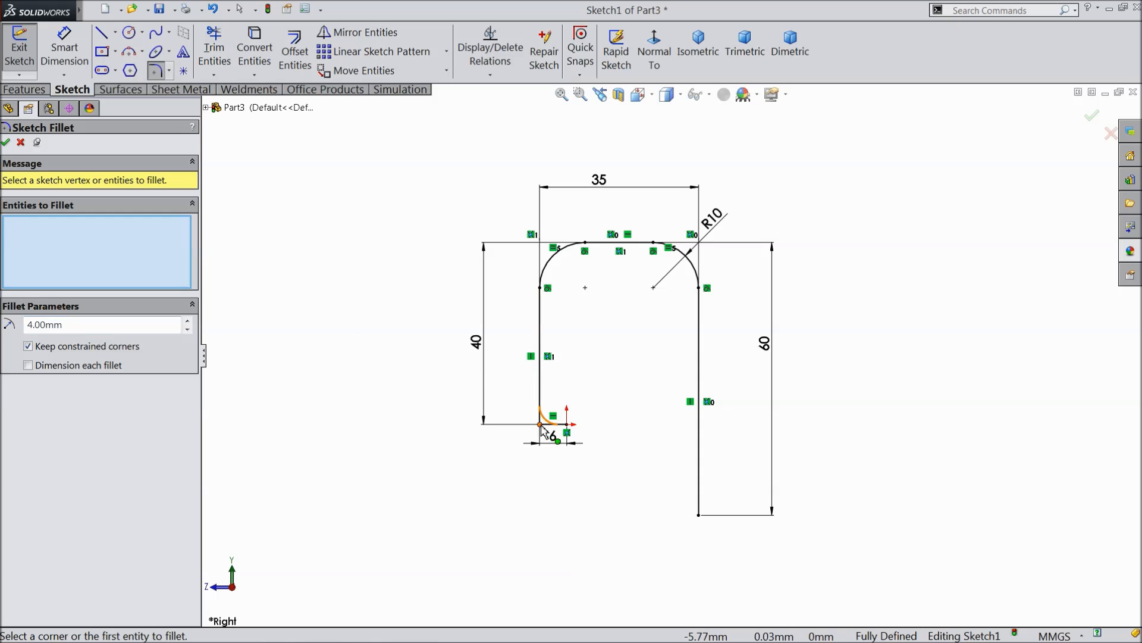
left_click(542, 422)
scroll(542, 410, "down", 1)
scroll(568, 394, "down", 1)
scroll(538, 414, "down", 1)
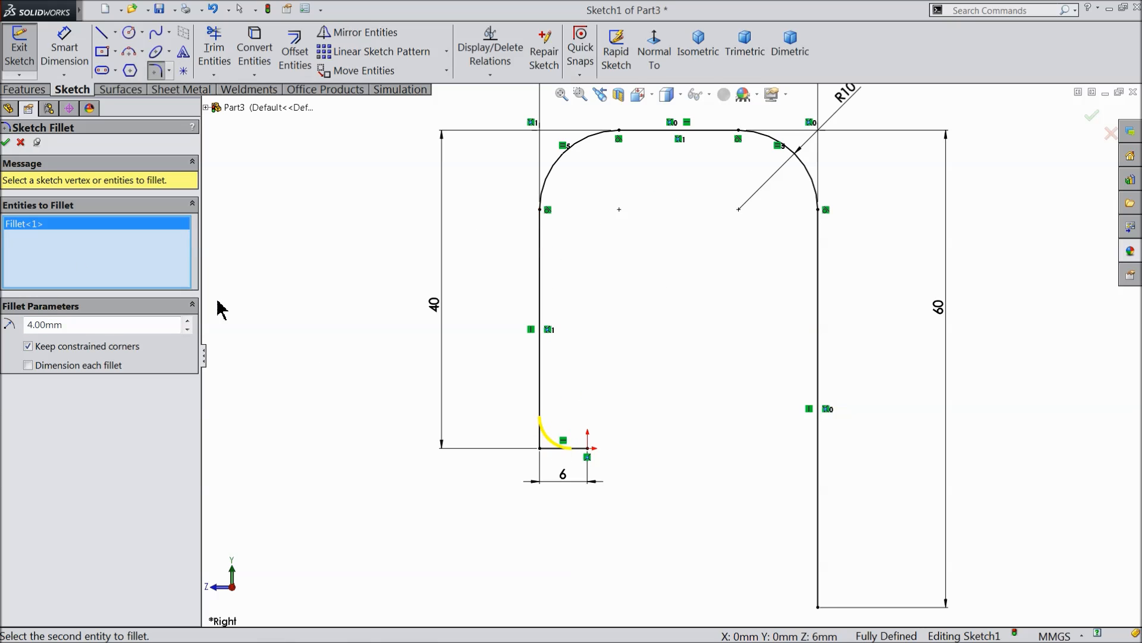
left_click(6, 142)
key("f")
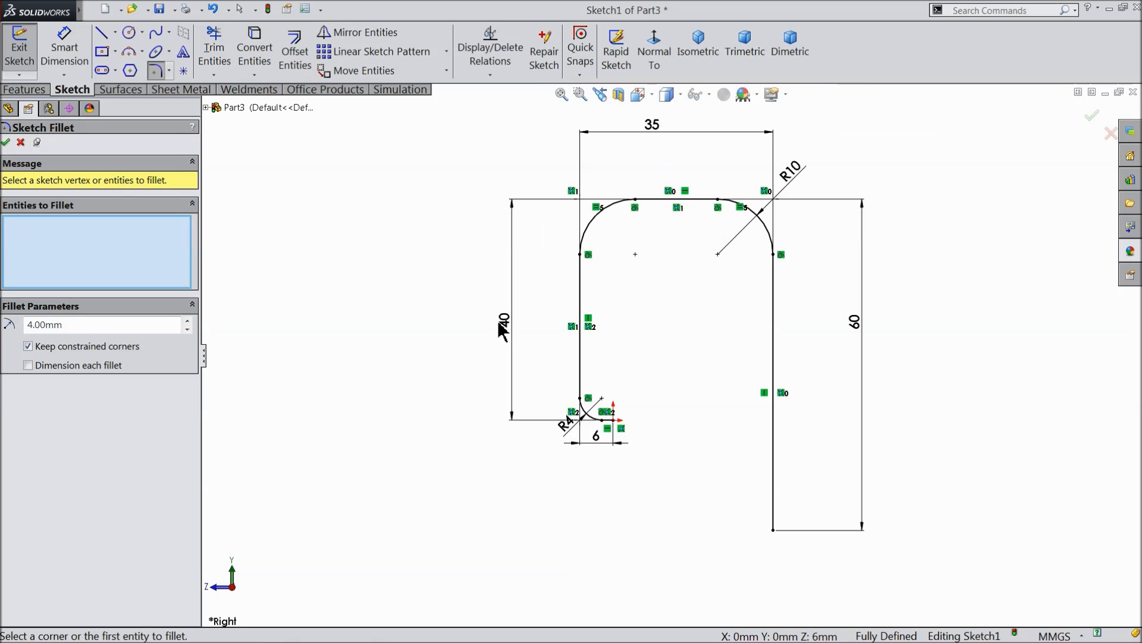
left_click(7, 143)
left_click(1092, 116)
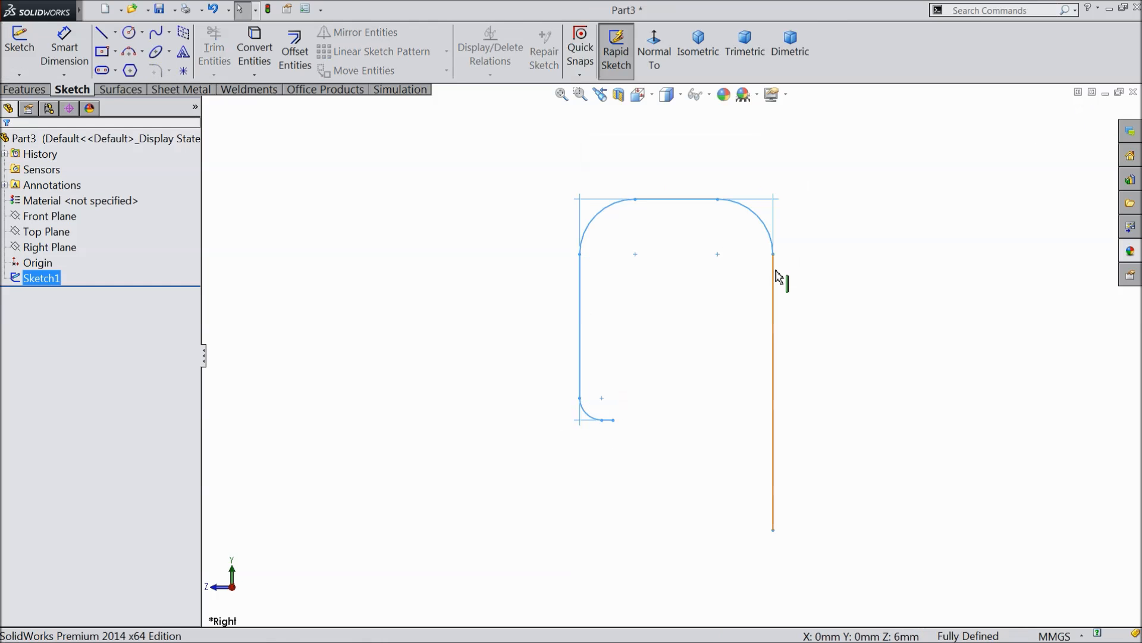
Start a sketch on the Front Plane and draw a circle about 5.9 mm in diameter centered on the origin at the path's end.
left_click(49, 218)
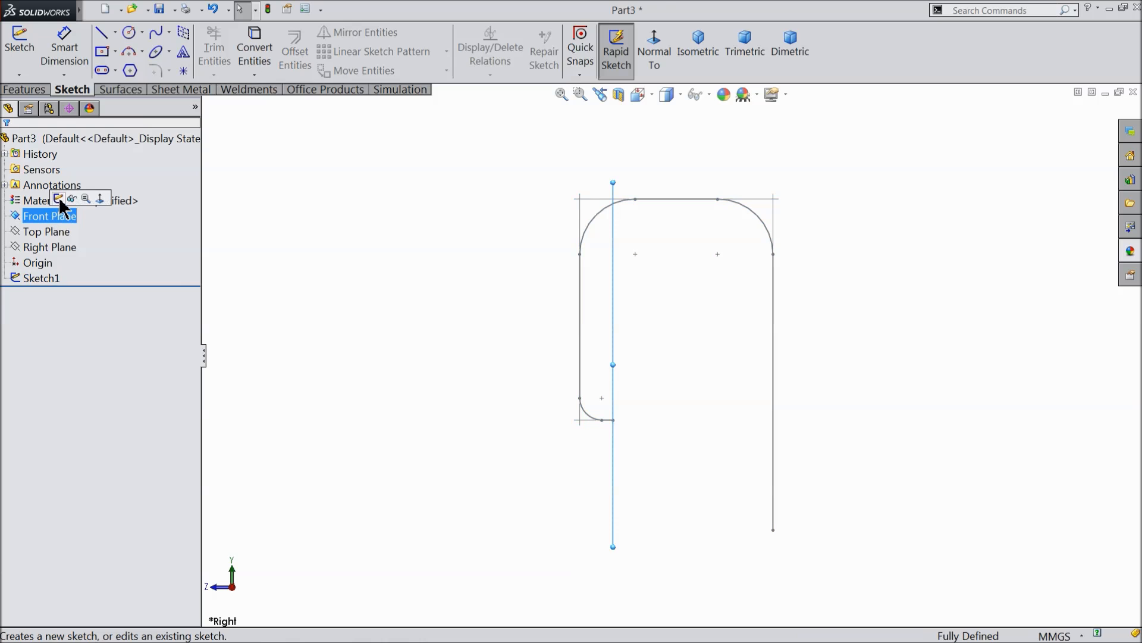
left_click(68, 204)
middle_click_drag(405, 298, 360, 351)
scroll(691, 408, "down", 5)
left_click(129, 32)
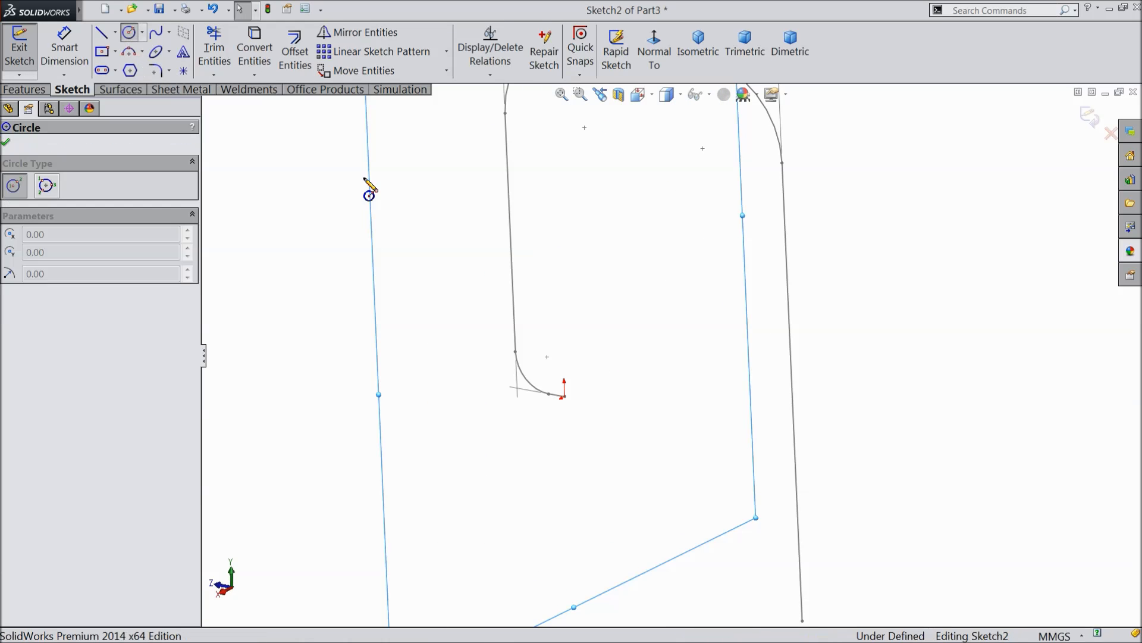
scroll(588, 394, "down", 3)
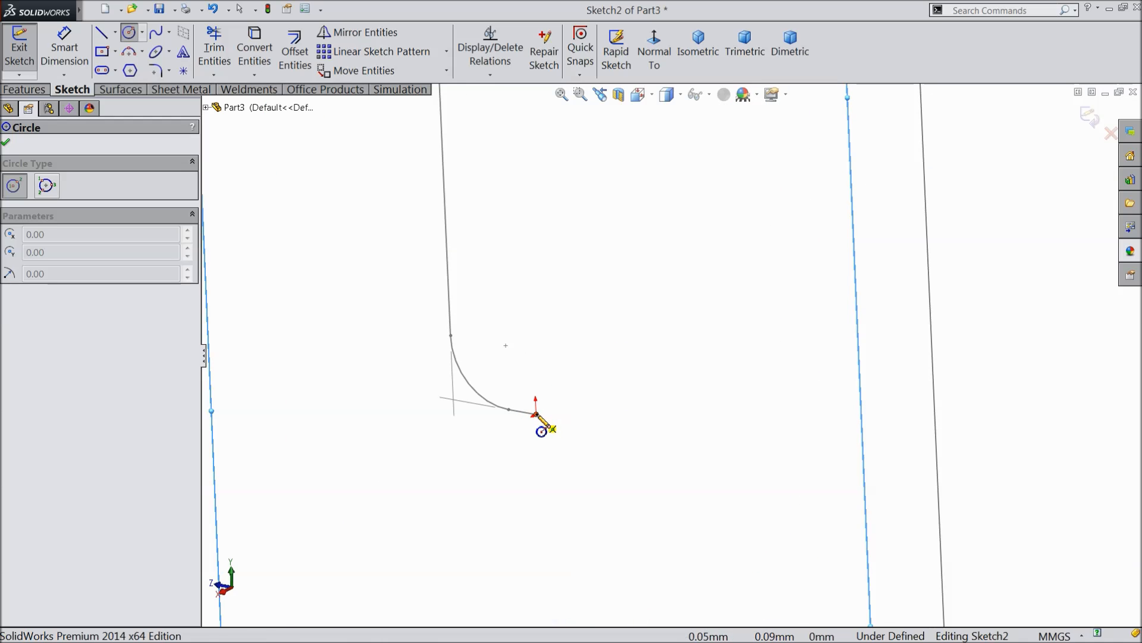
left_click(536, 414)
left_click(544, 387)
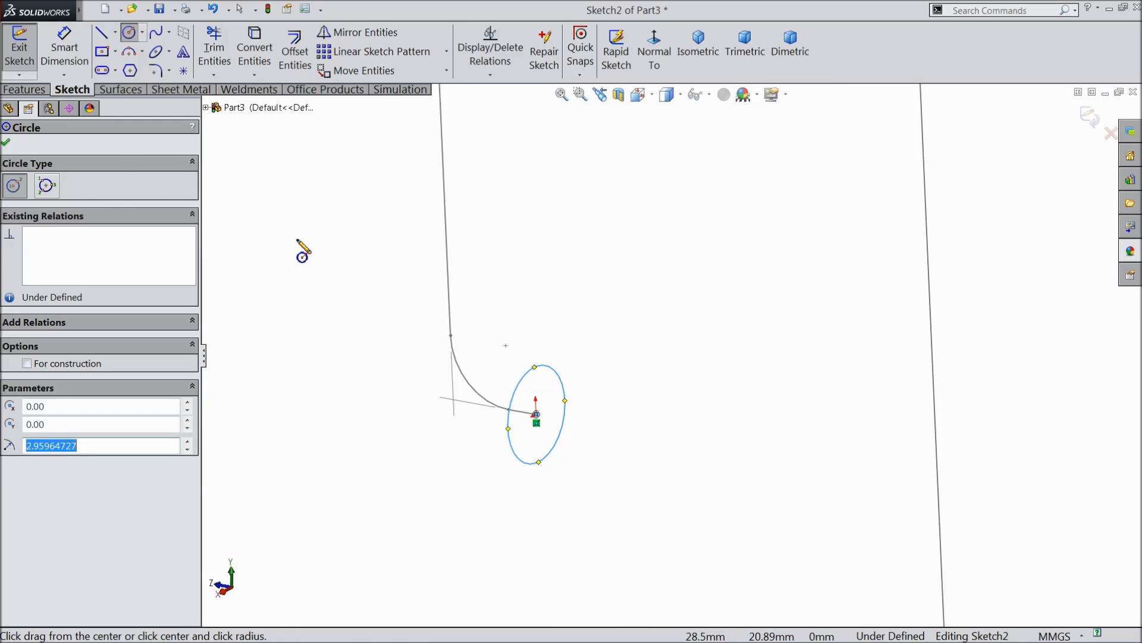
Dimension the circle's diameter as 5 mm and close the profile sketch.
left_click(67, 58)
left_click(545, 375)
left_click(523, 352)
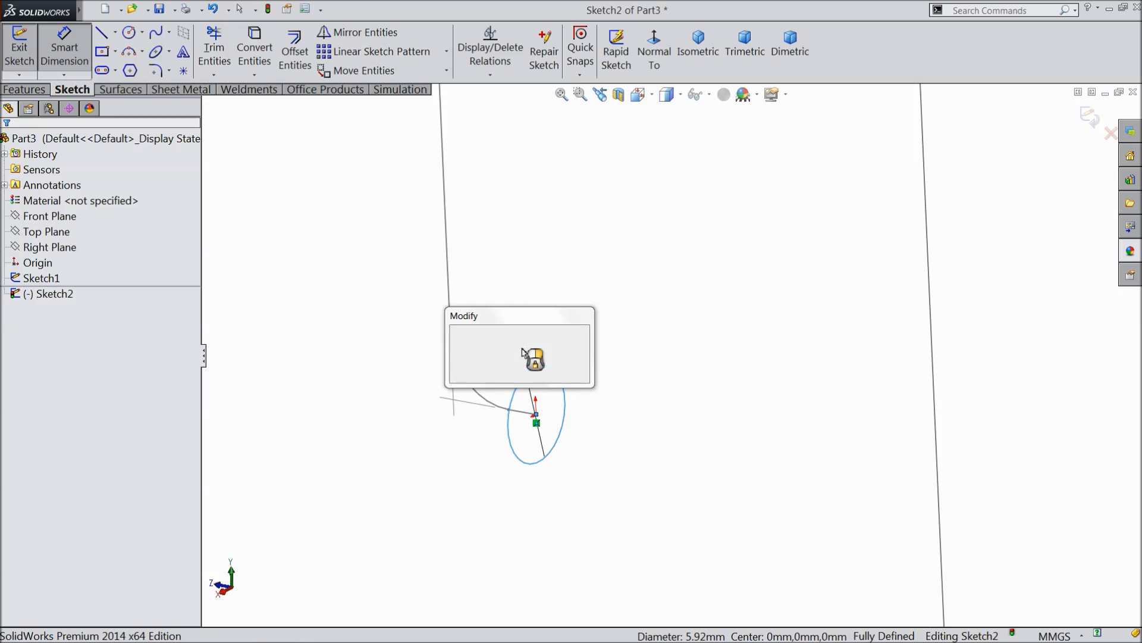
type("5")
left_click(454, 332)
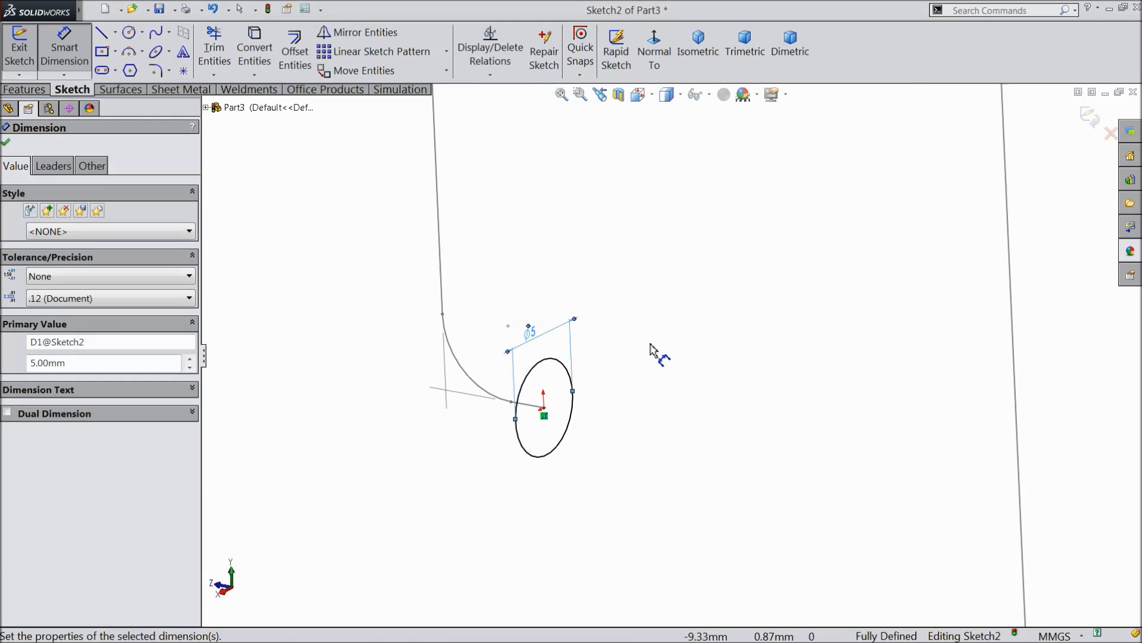
left_click(1089, 117)
Sweep the 5 mm circular profile along the hook-shaped path sketch to form a solid bent rod.
scroll(887, 244, "up", 6)
mouse_move(849, 310)
middle_mouse_down()
mouse_move(880, 285)
mouse_move(867, 294)
middle_mouse_up()
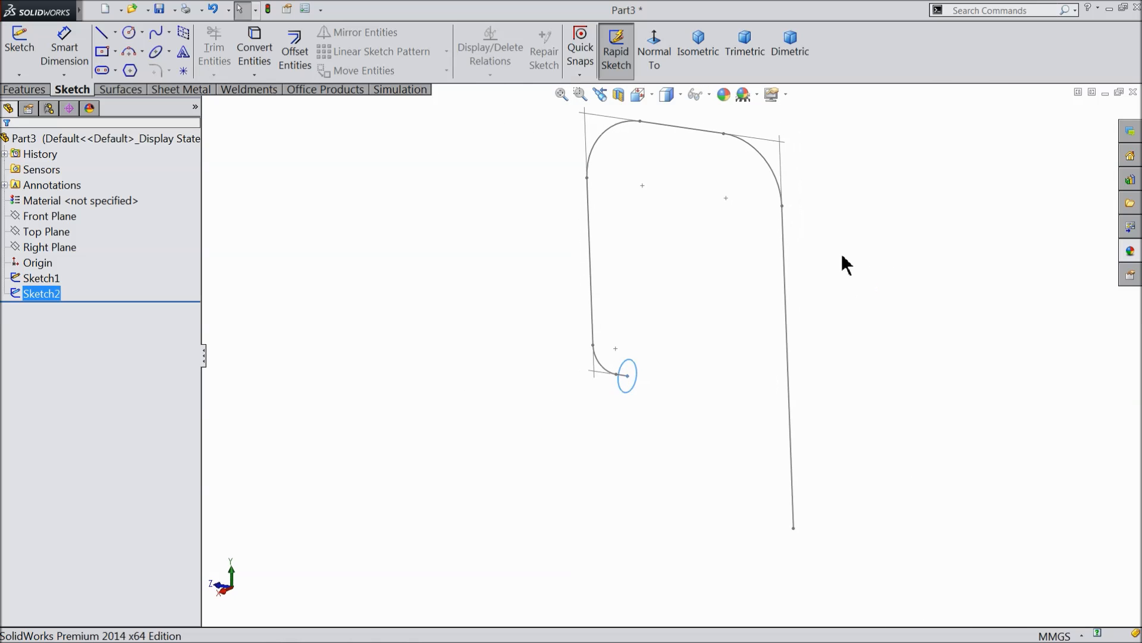
scroll(827, 226, "down", 2)
left_click(24, 90)
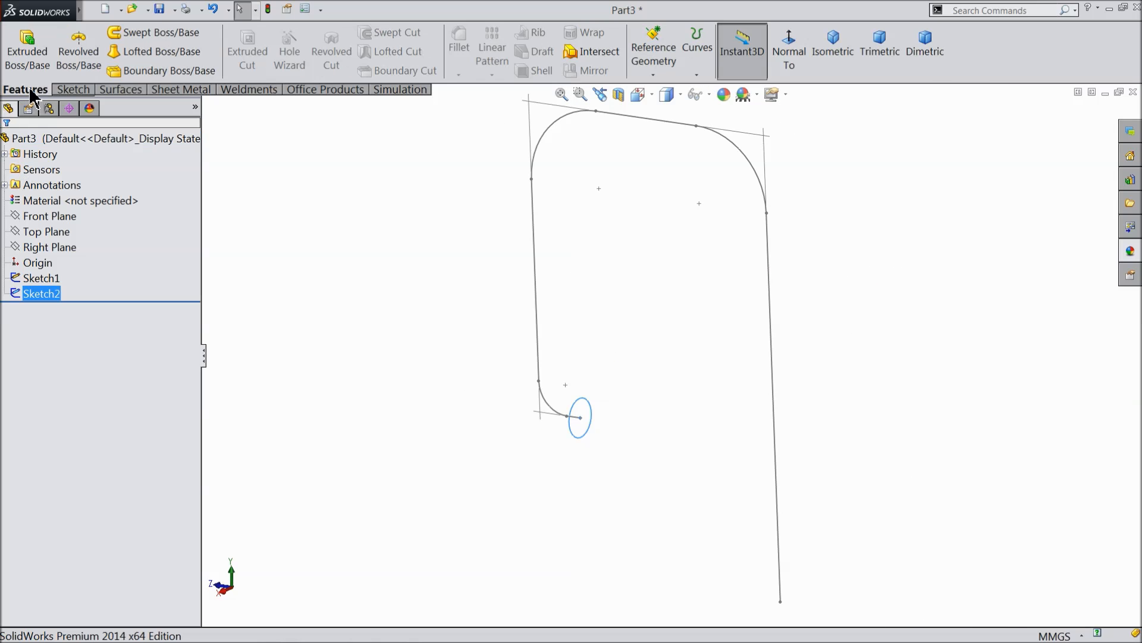
left_click(148, 34)
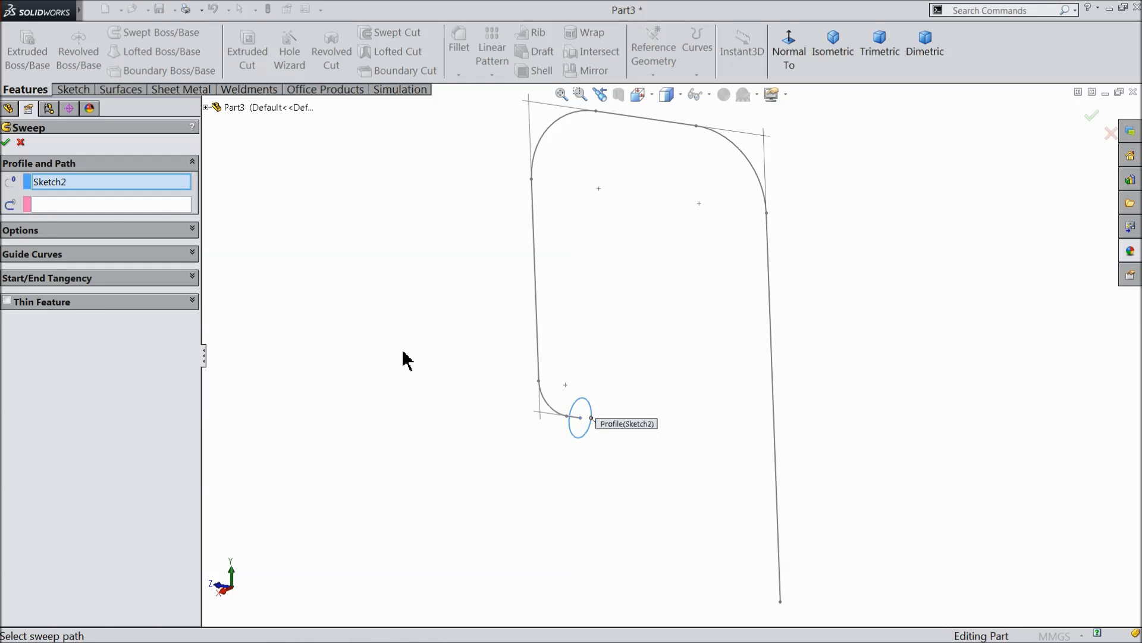
left_click(73, 204)
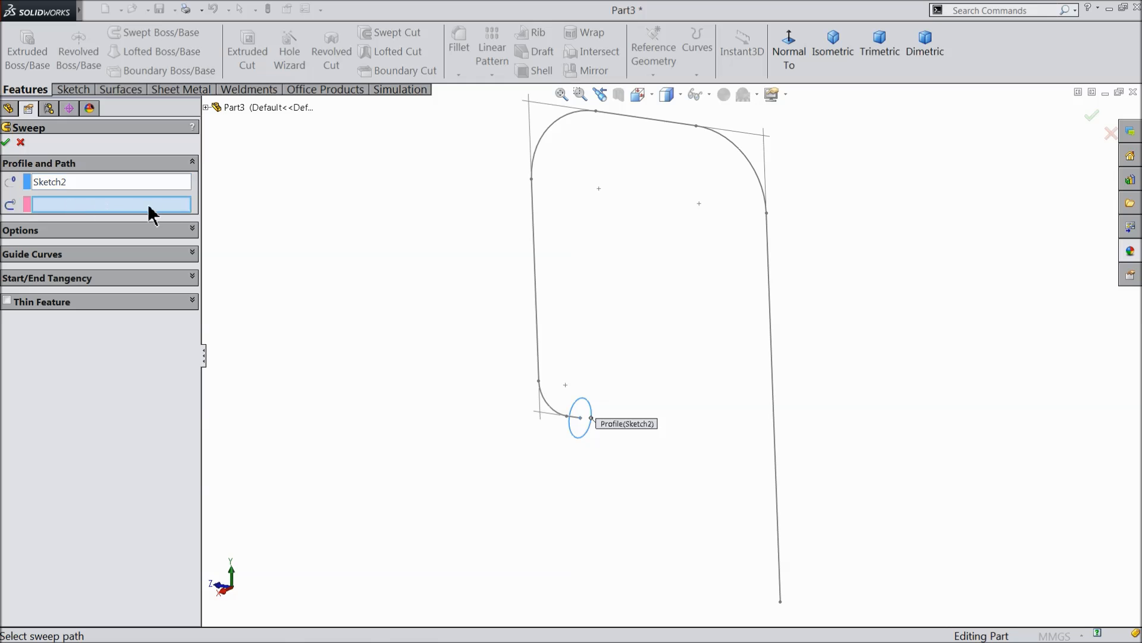
left_click(529, 209)
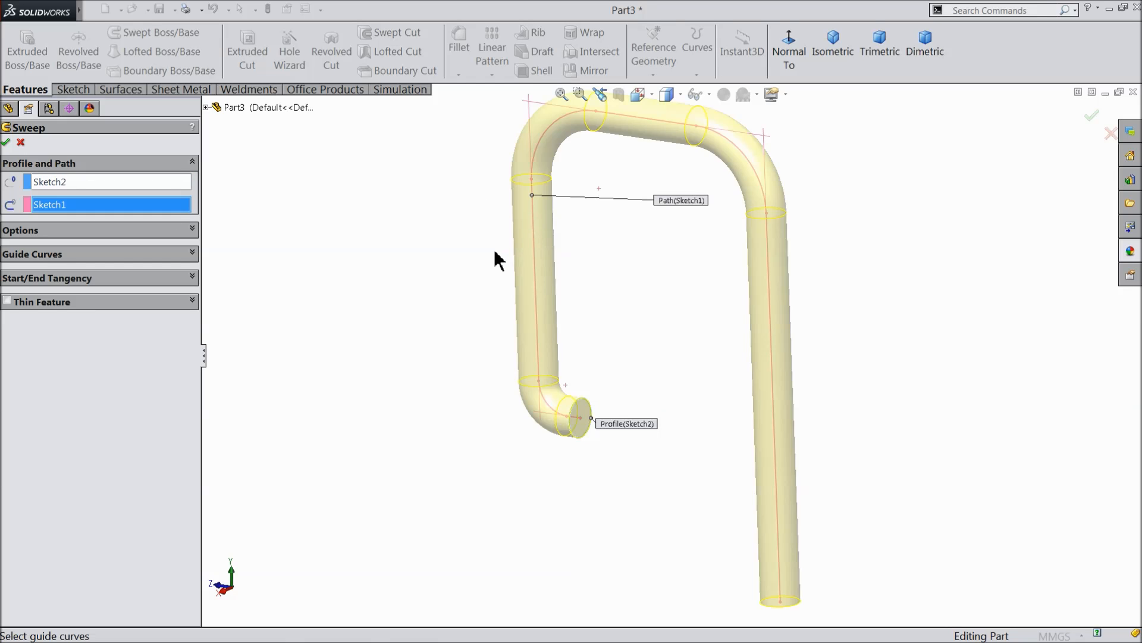
scroll(595, 256, "up", 2)
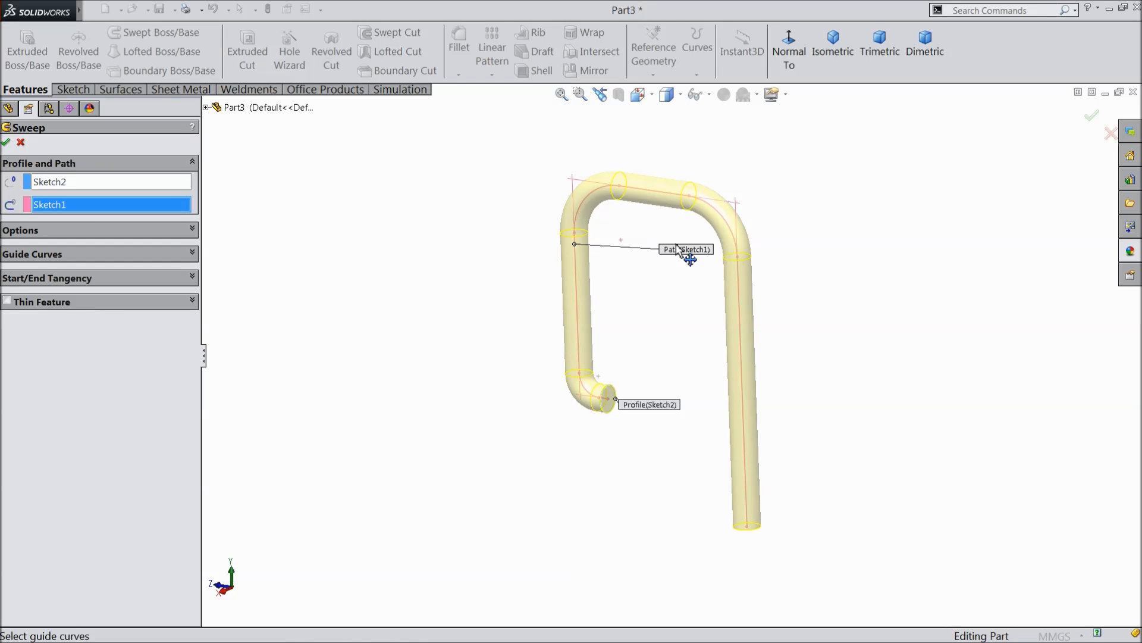
left_click(6, 143)
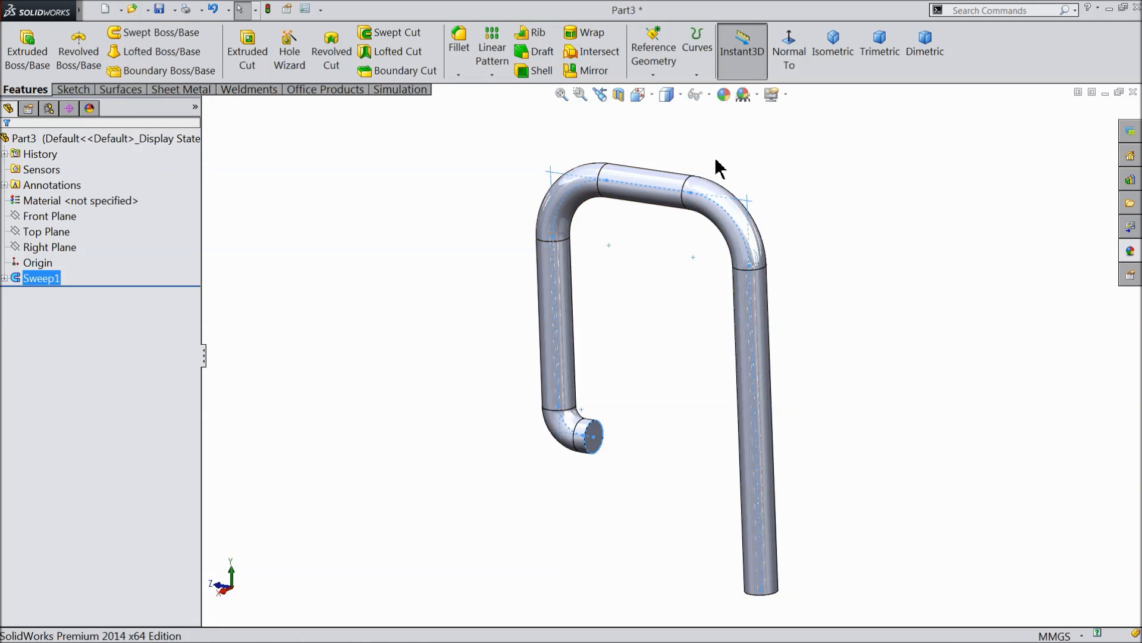
Apply an orange appearance with RGB 232, 113, 8 to the swept rod.
left_click(724, 94)
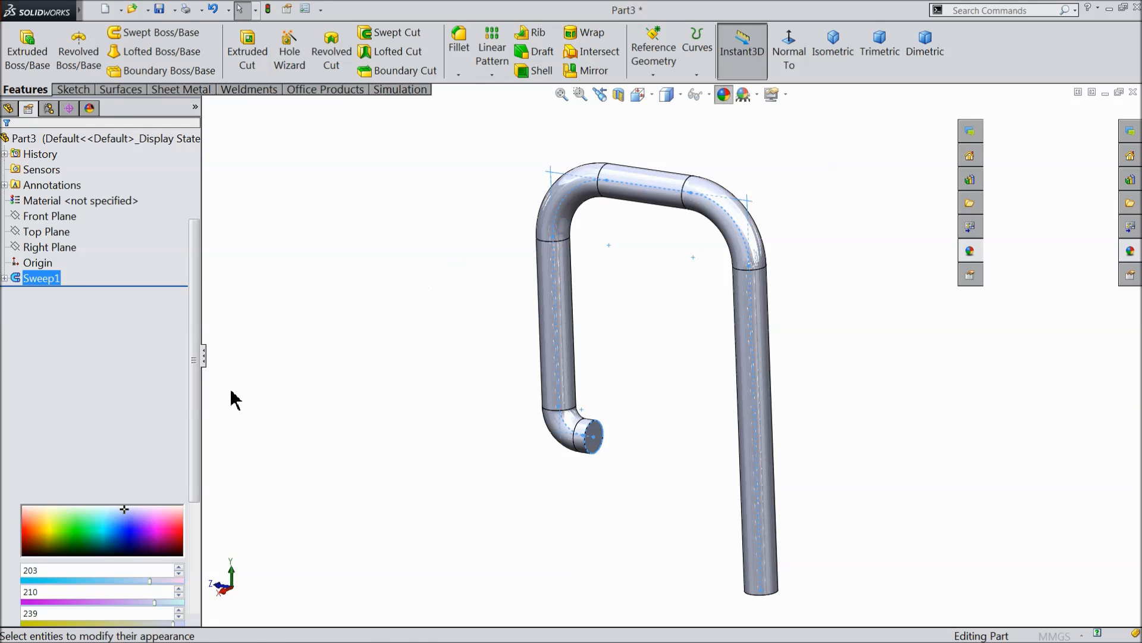
left_click(71, 432)
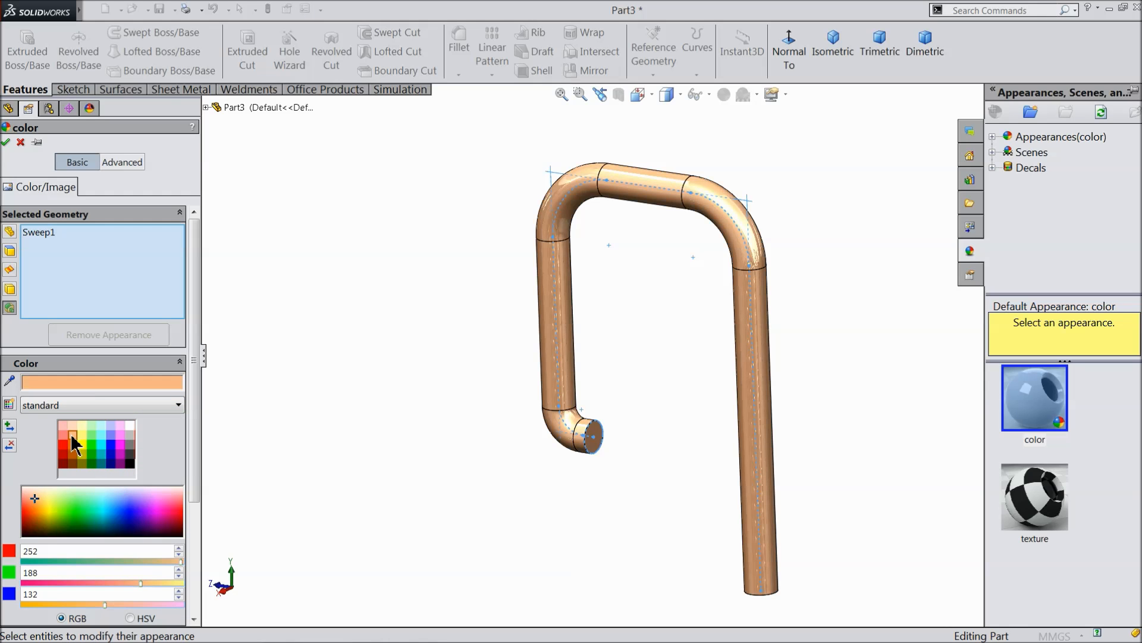
left_click(72, 444)
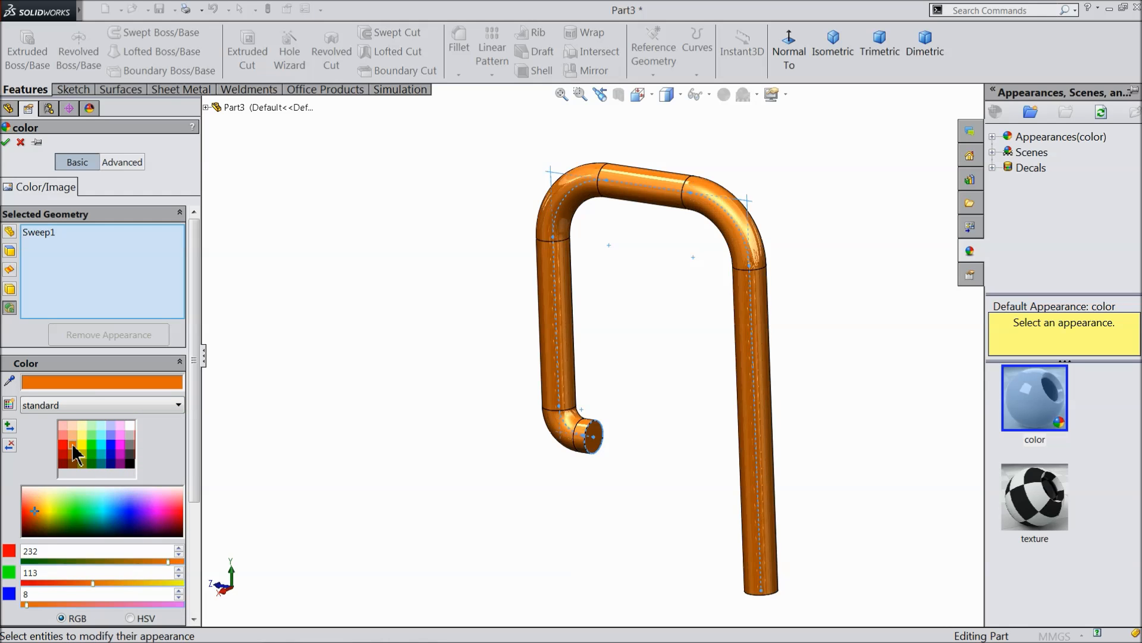
left_click(6, 143)
middle_click_drag(519, 378, 555, 373)
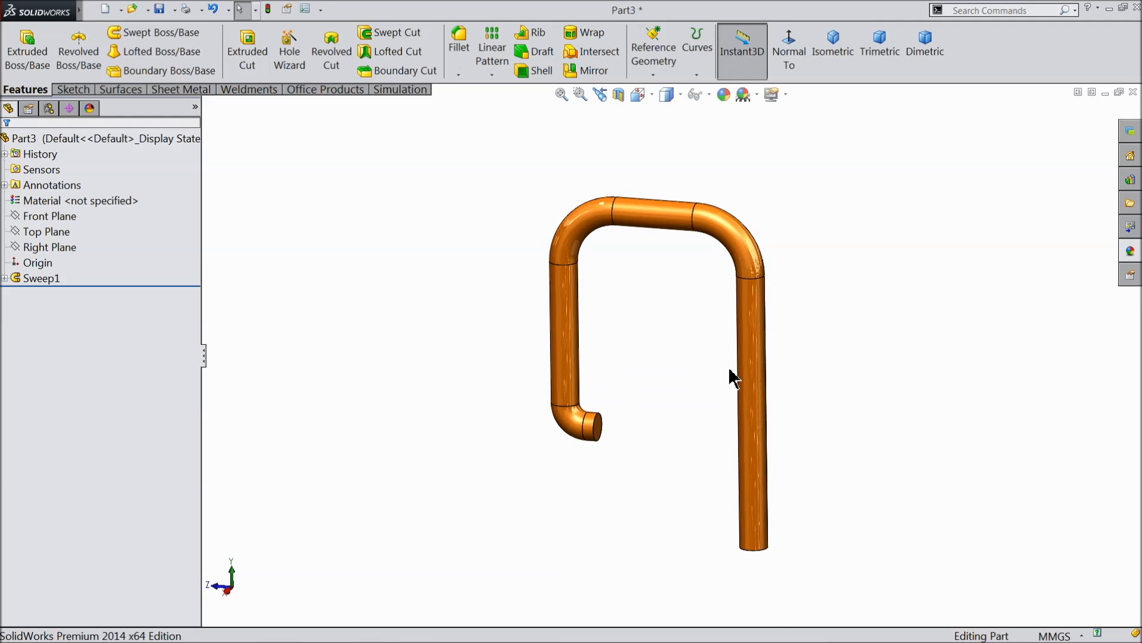
Save the part as 3.rod in the Controlled Output Escapements mechanism folder.
scroll(735, 377, "down", 3)
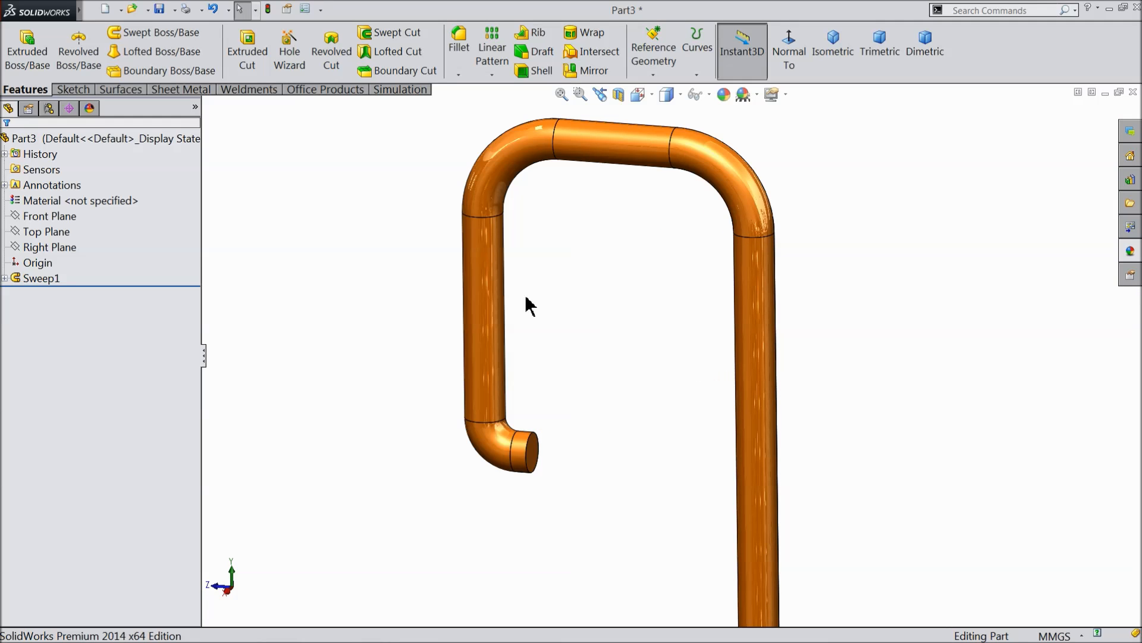
left_click(162, 11)
type("3.rod")
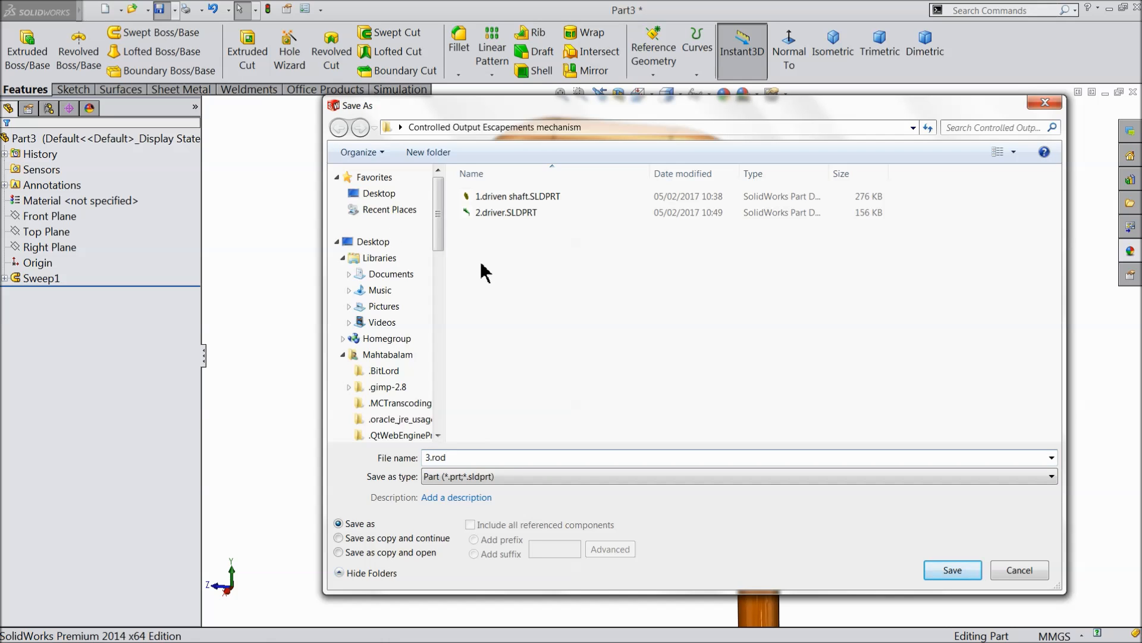
left_click(951, 570)
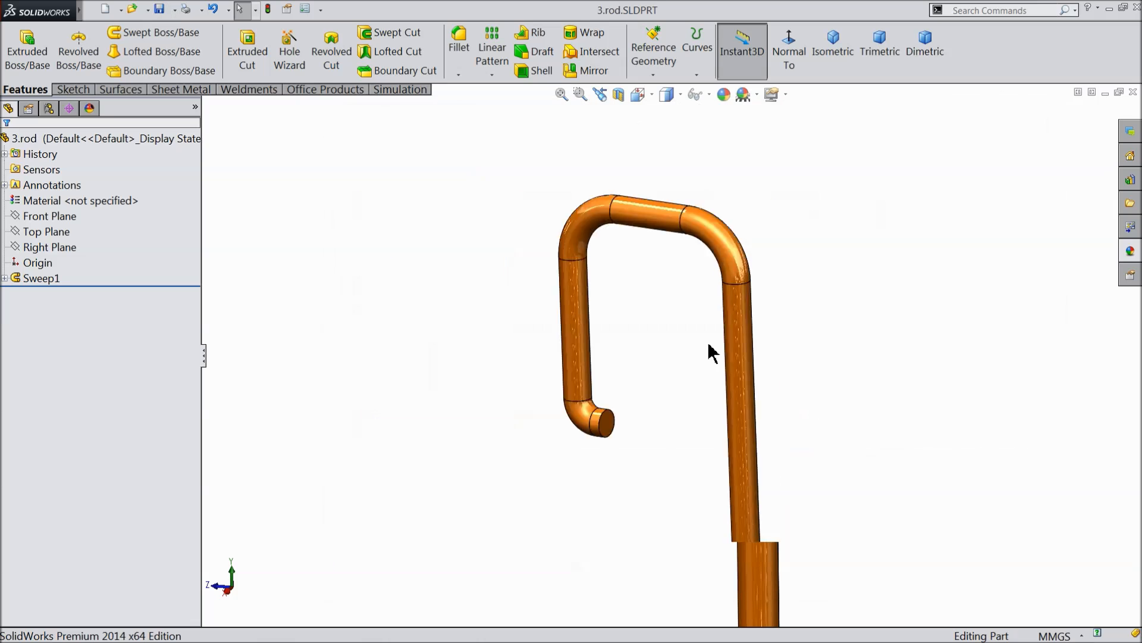
scroll(708, 351, "up", 3)
middle_click_drag(704, 349, 677, 366)
scroll(679, 364, "down", 2)
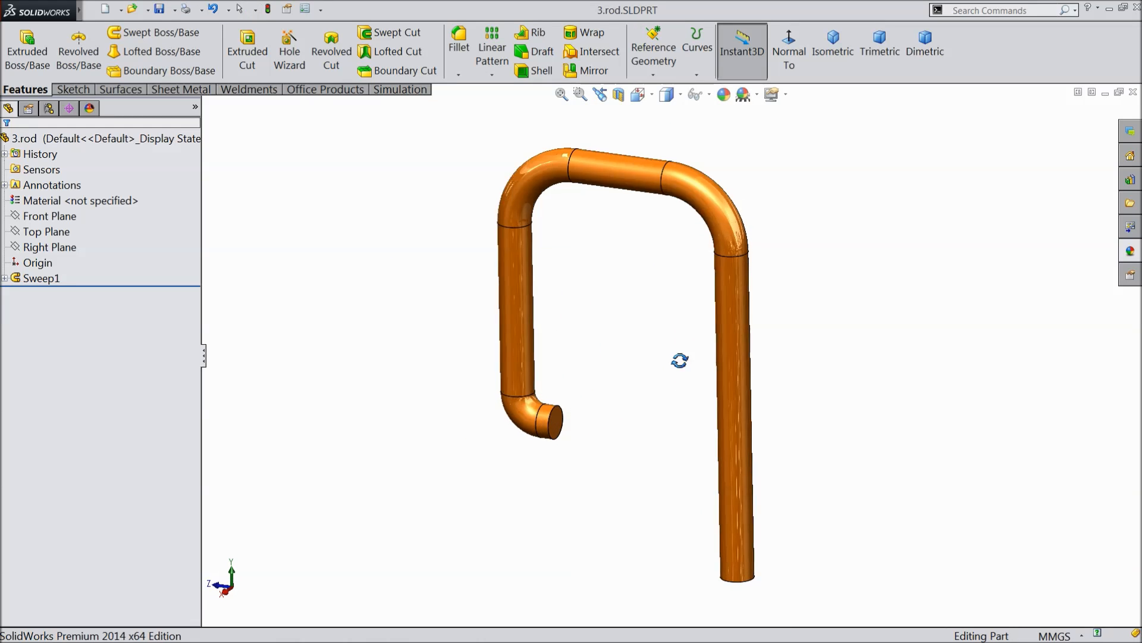
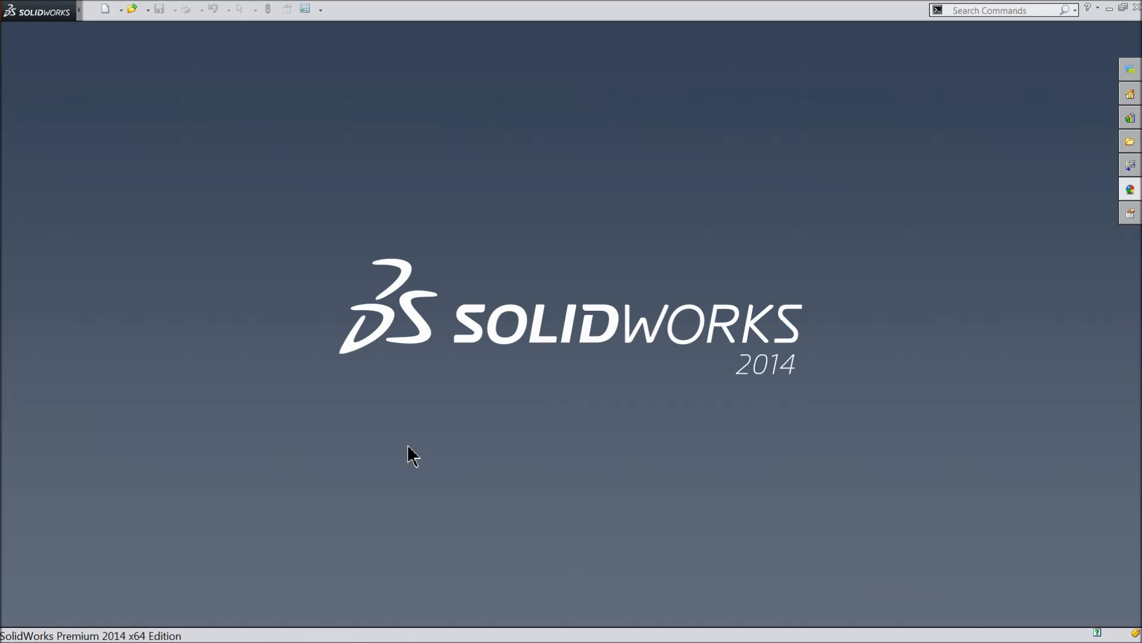
Create a new assembly document.
left_click(109, 13)
left_click(268, 331)
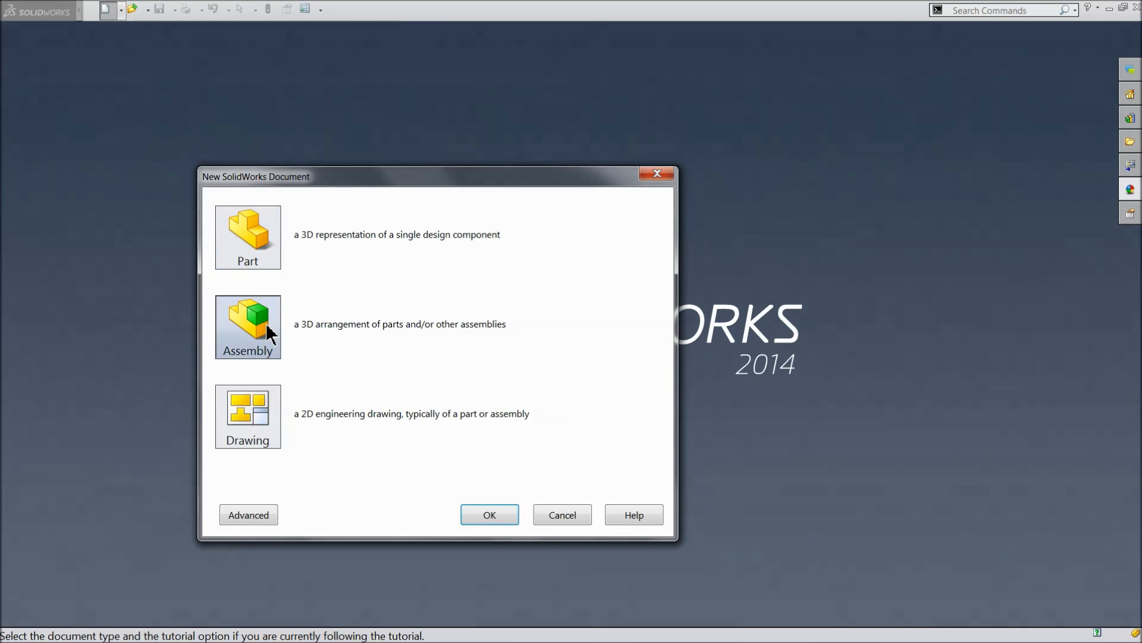
left_click(489, 515)
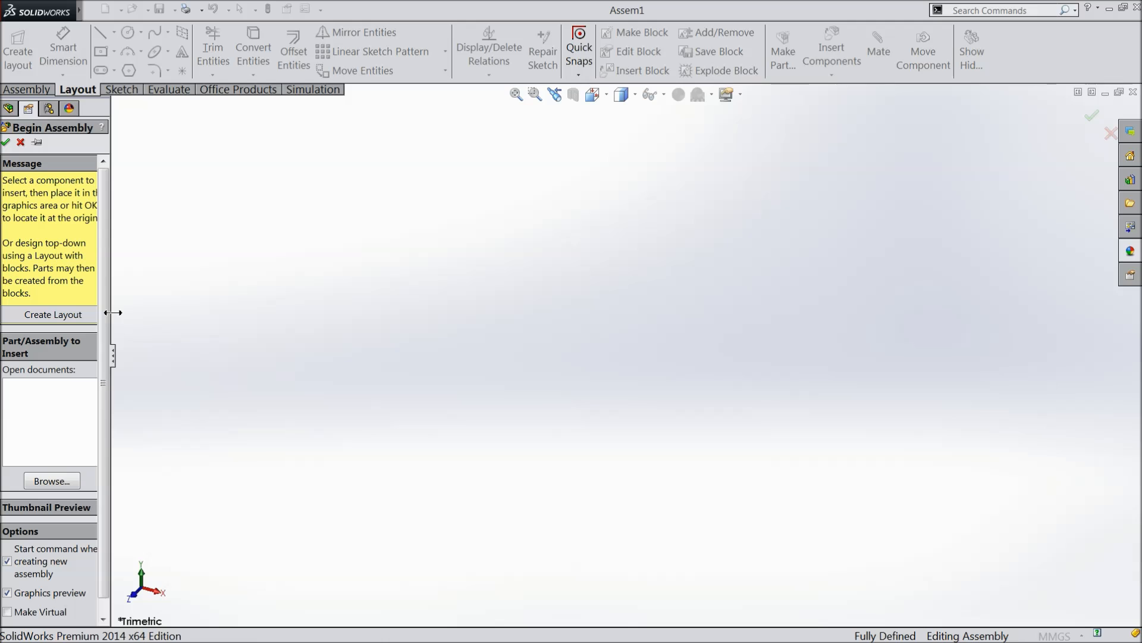
left_click_drag(113, 313, 162, 314)
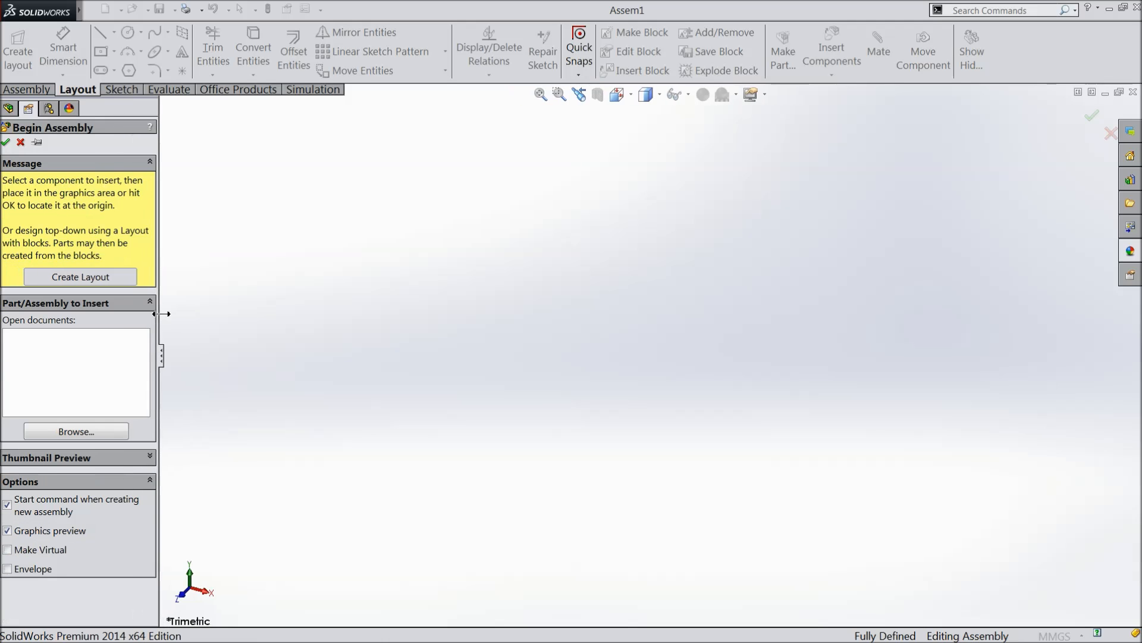
Insert the parts 1.driven shaft, 2.driver and 3.rod into the assembly, placing the driver and rod beside the disc.
left_click(85, 431)
left_click(521, 176)
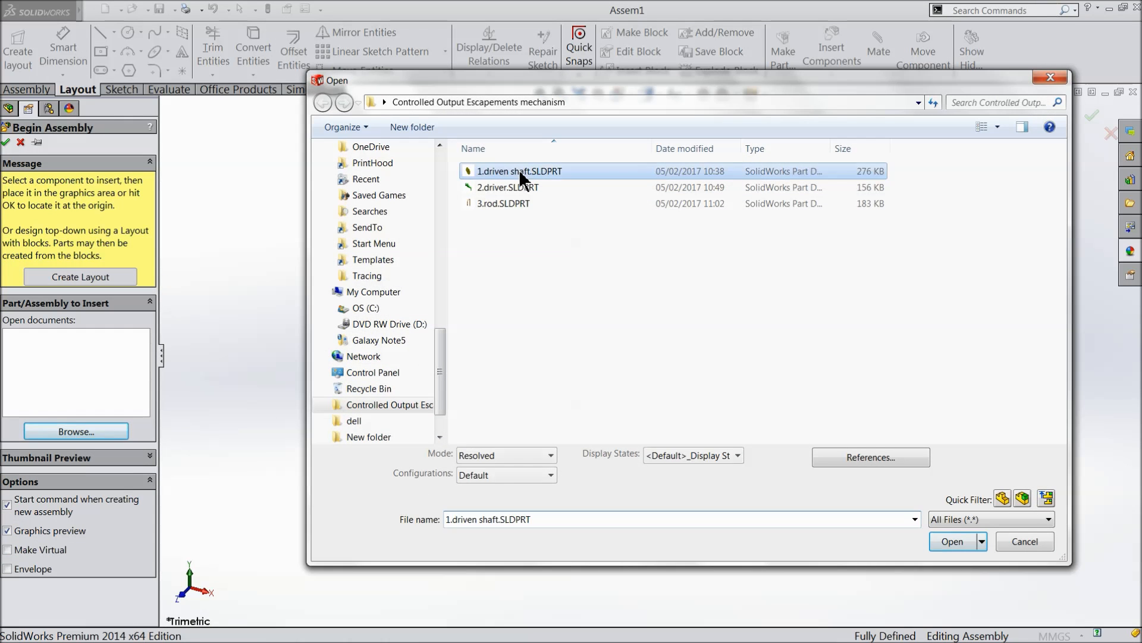
left_click(502, 187, "ctrl")
left_click(502, 201, "ctrl")
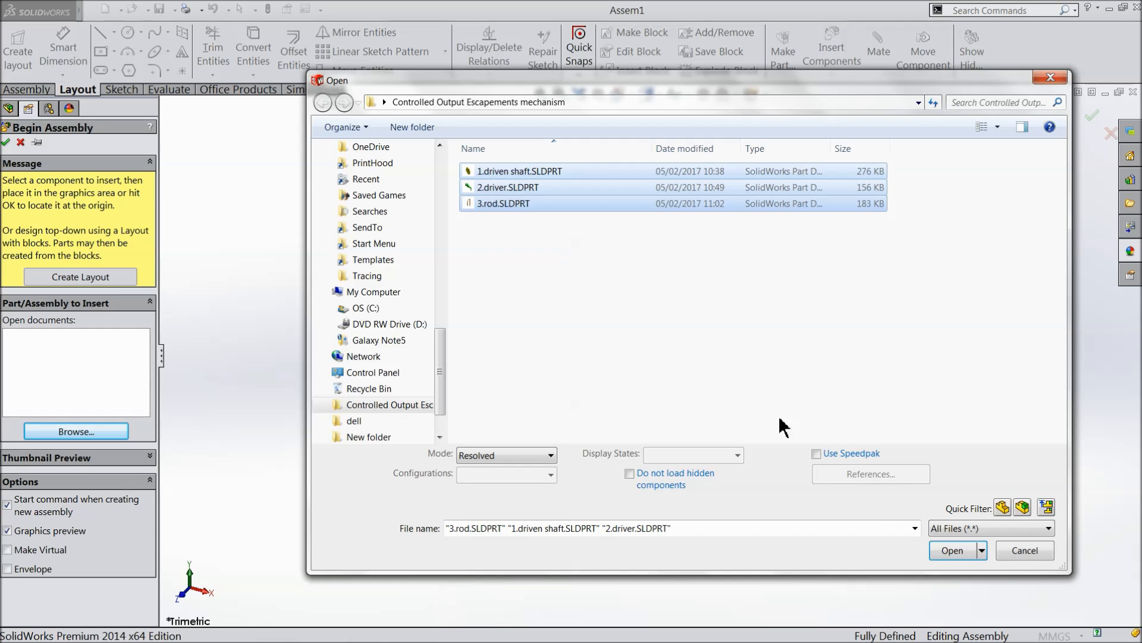
left_click(950, 557)
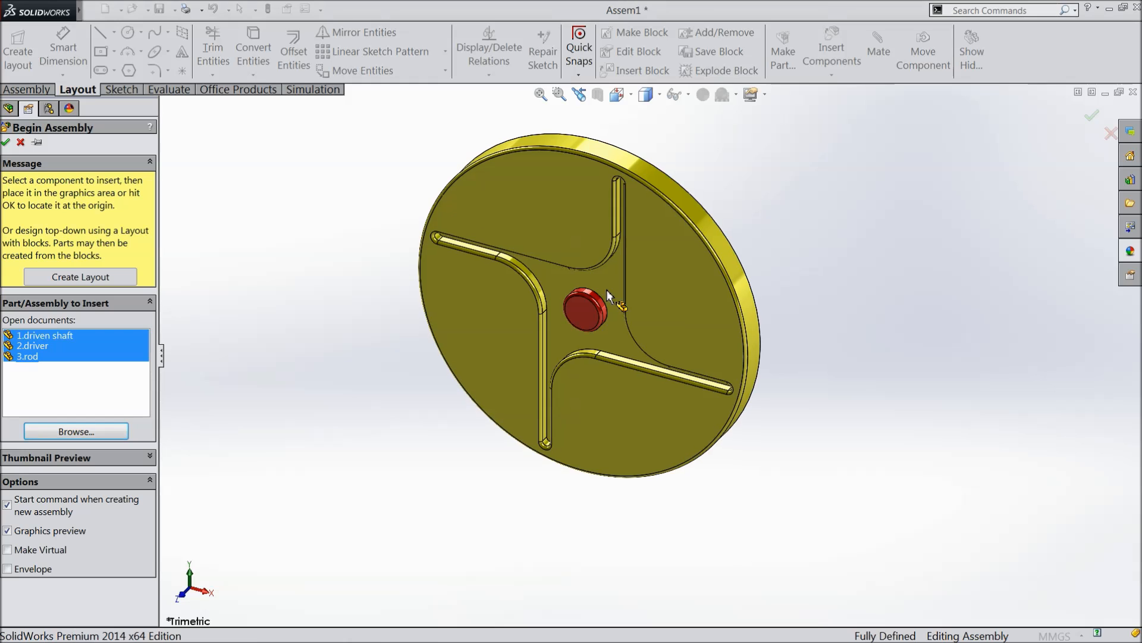
left_click(608, 296)
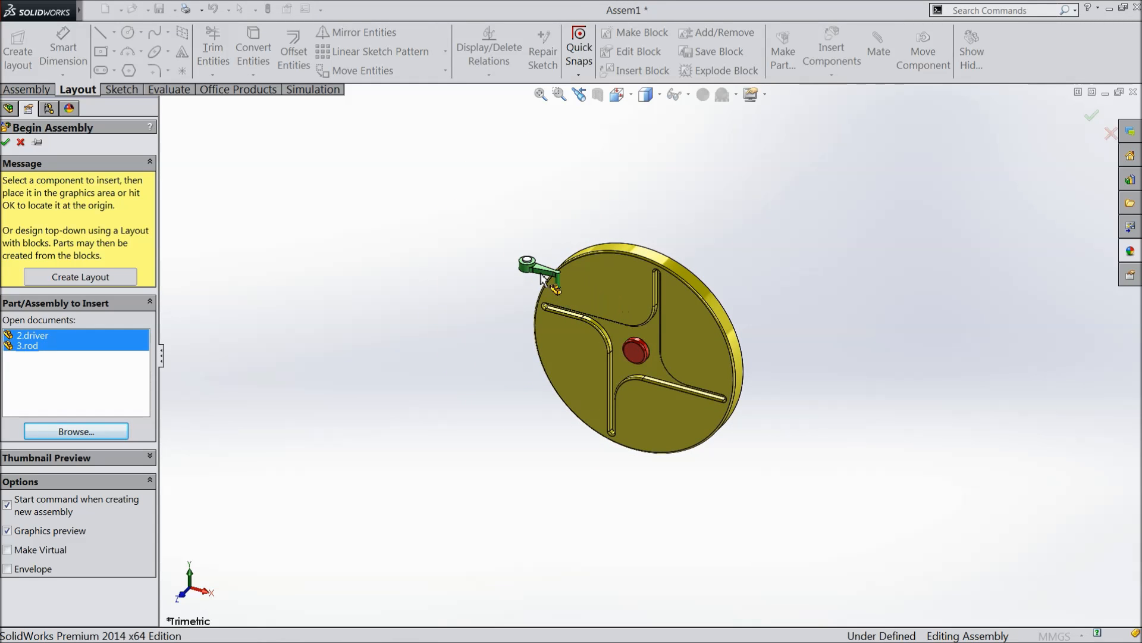
left_click(500, 303)
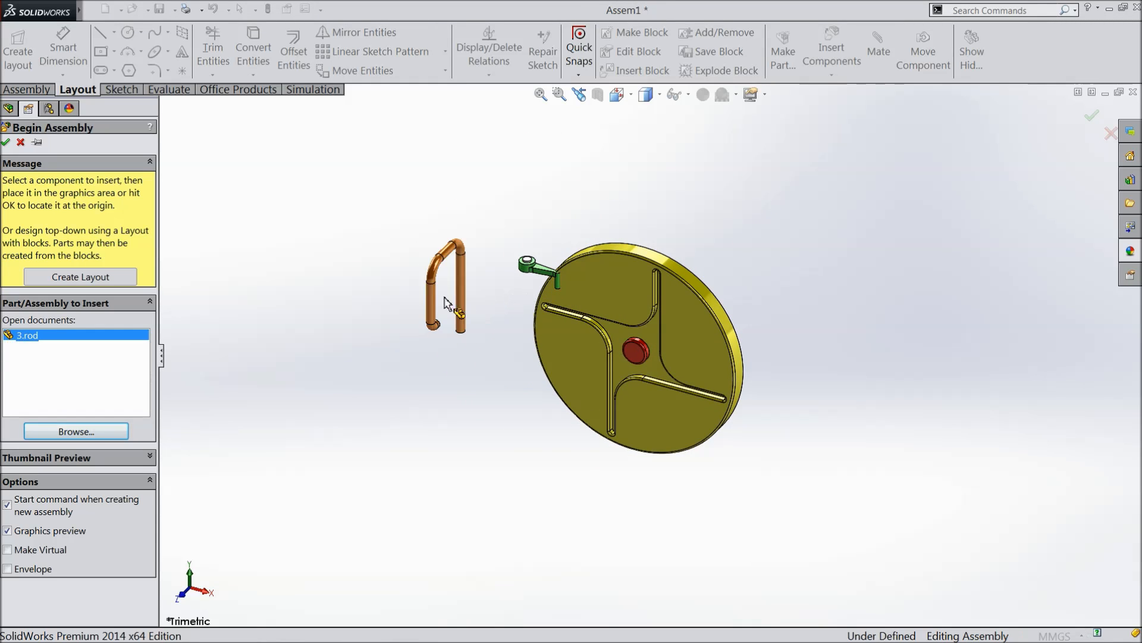
left_click(704, 329)
Change the assembly's background scene to plain white.
scroll(668, 334, "down", 3)
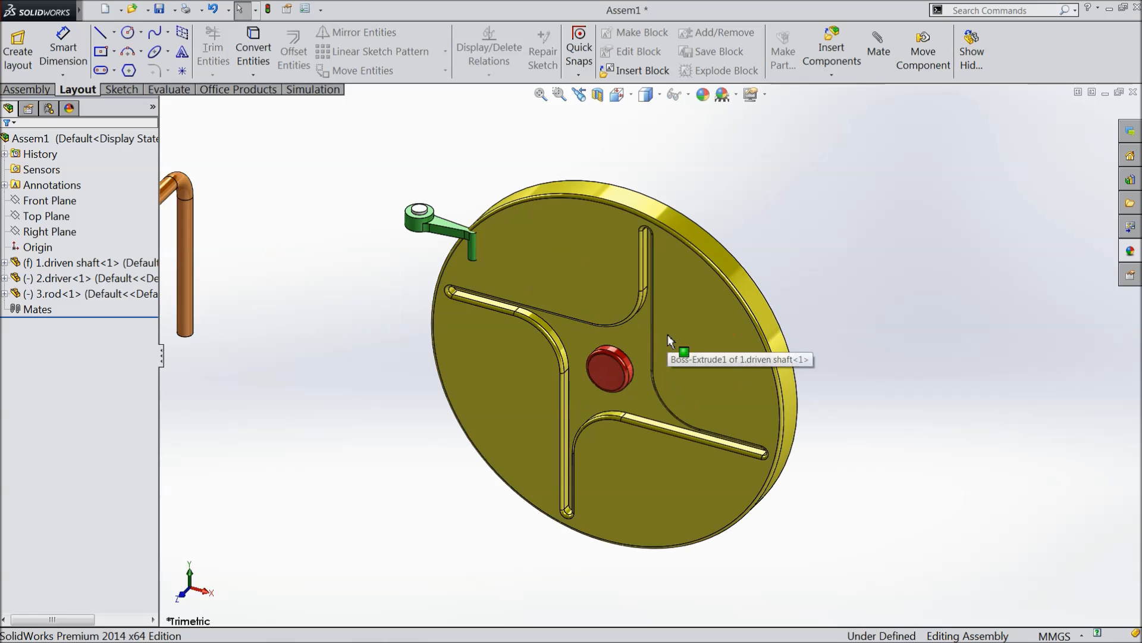
left_click(738, 95)
left_click(758, 47)
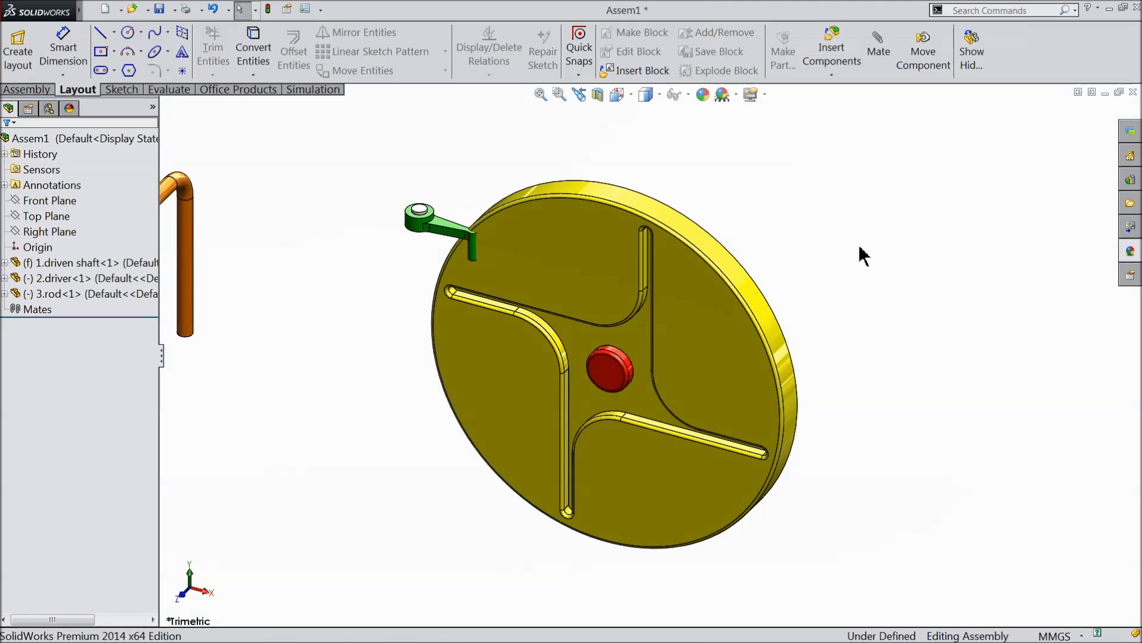
scroll(636, 331, "up", 2)
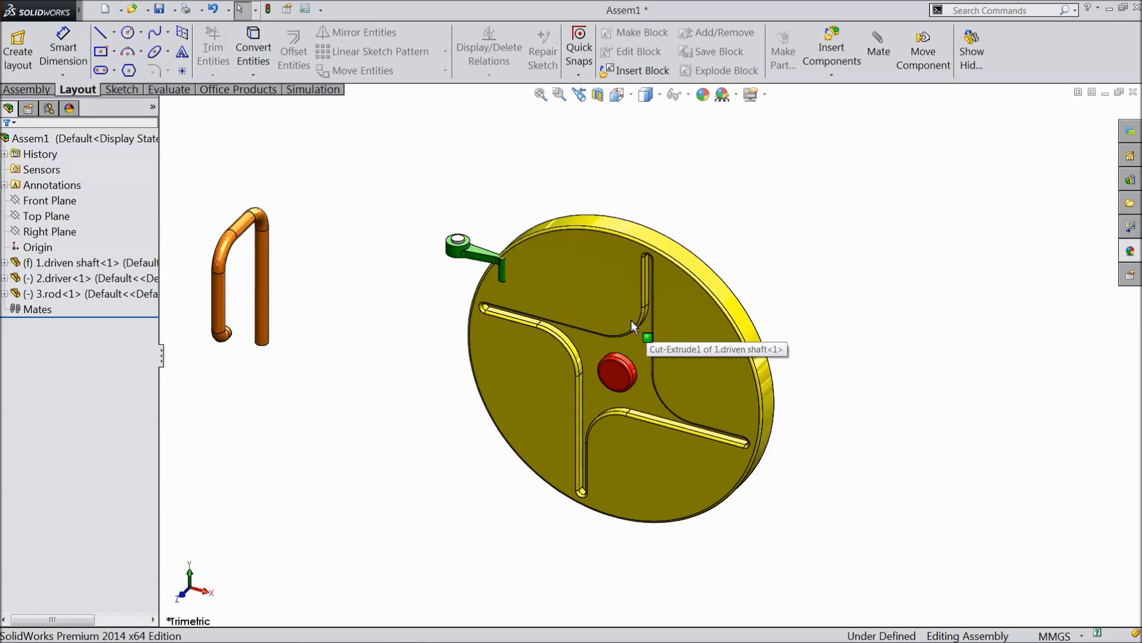
scroll(633, 327, "up", 1)
left_click(46, 201)
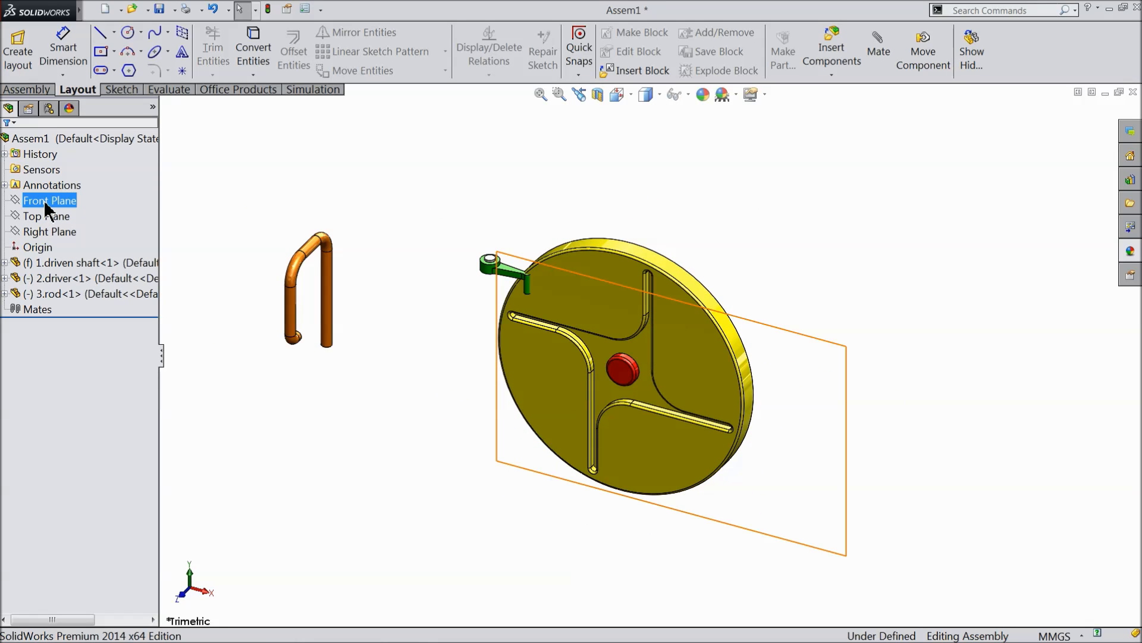
middle_click_drag(453, 221, 324, 270)
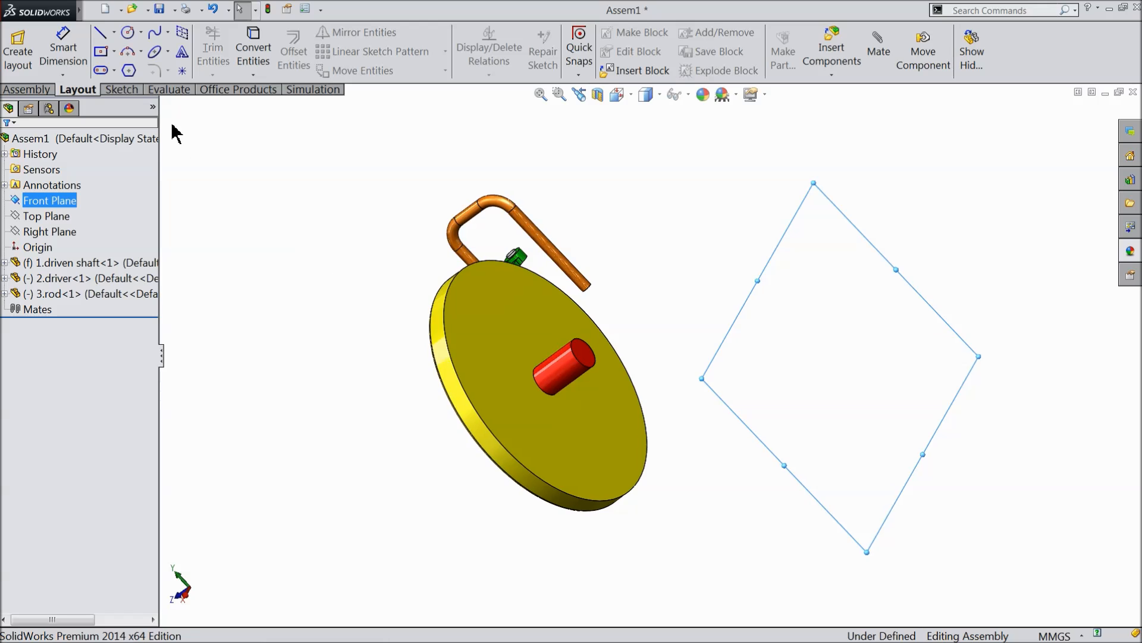
left_click(49, 90)
left_click(138, 51)
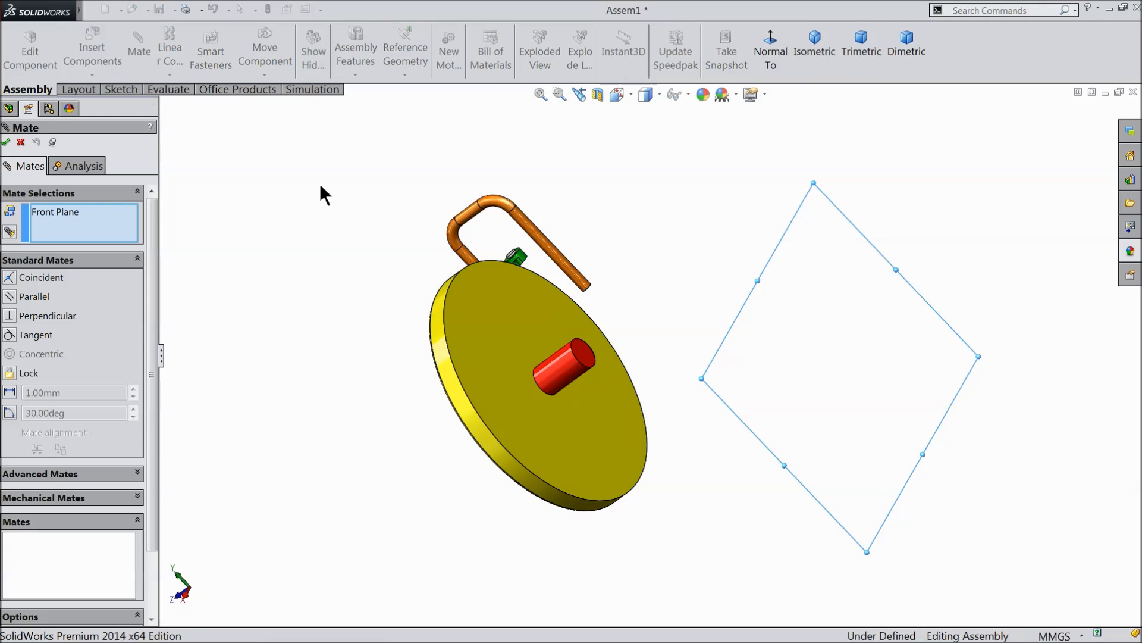
left_click(587, 363)
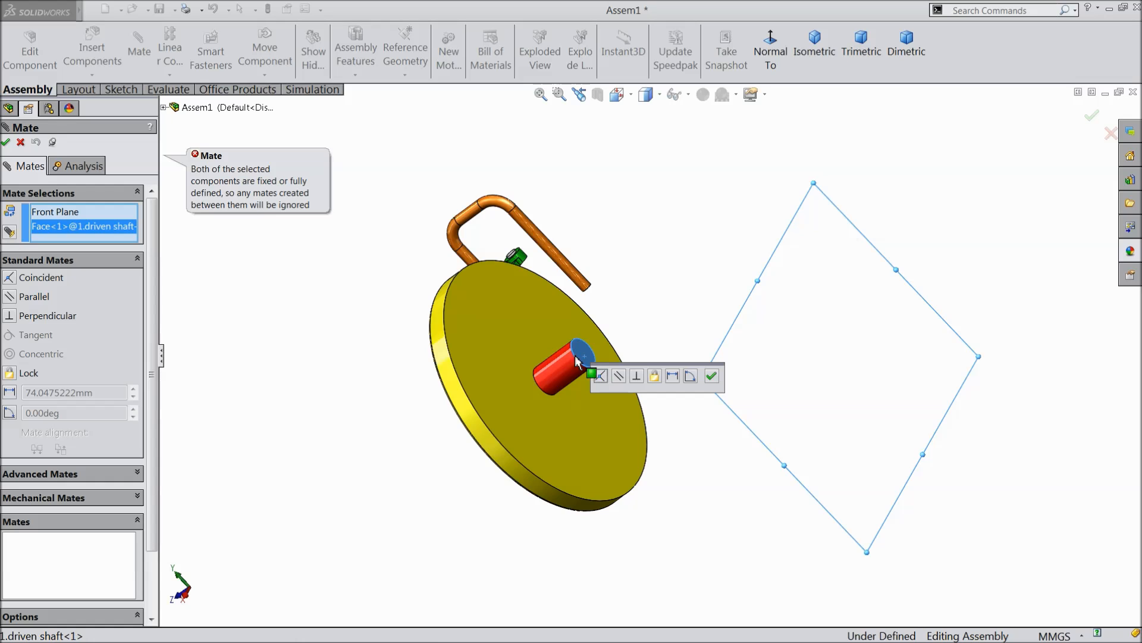
left_click(21, 142)
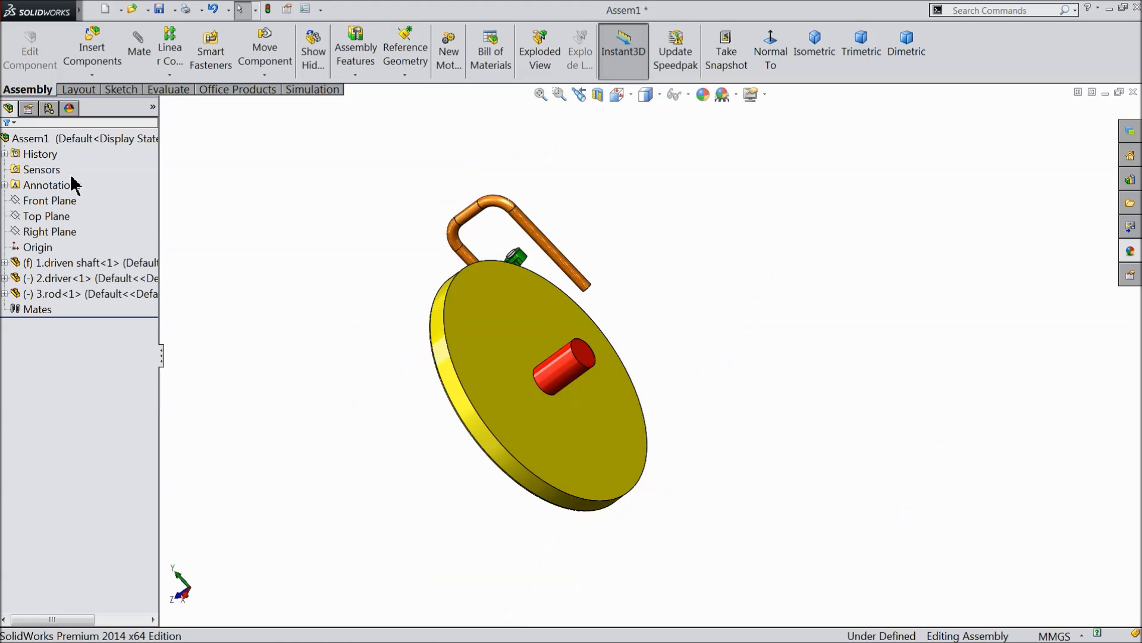
Float the fixed driven shaft component and shift it slightly.
right_click(473, 348)
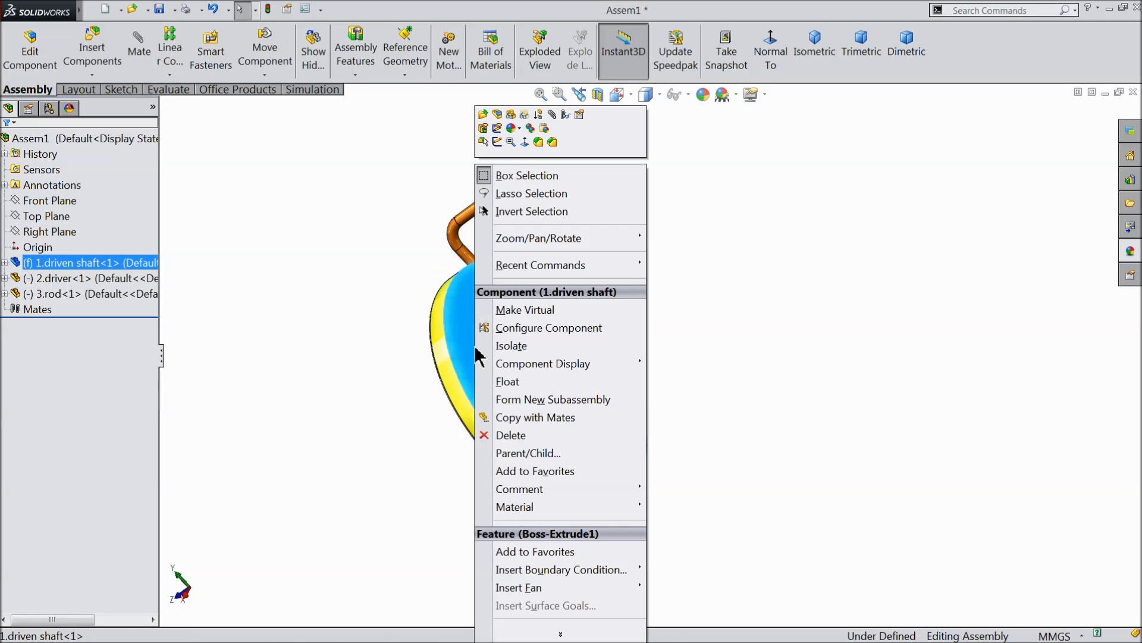
left_click(506, 384)
left_click_drag(517, 366, 534, 383)
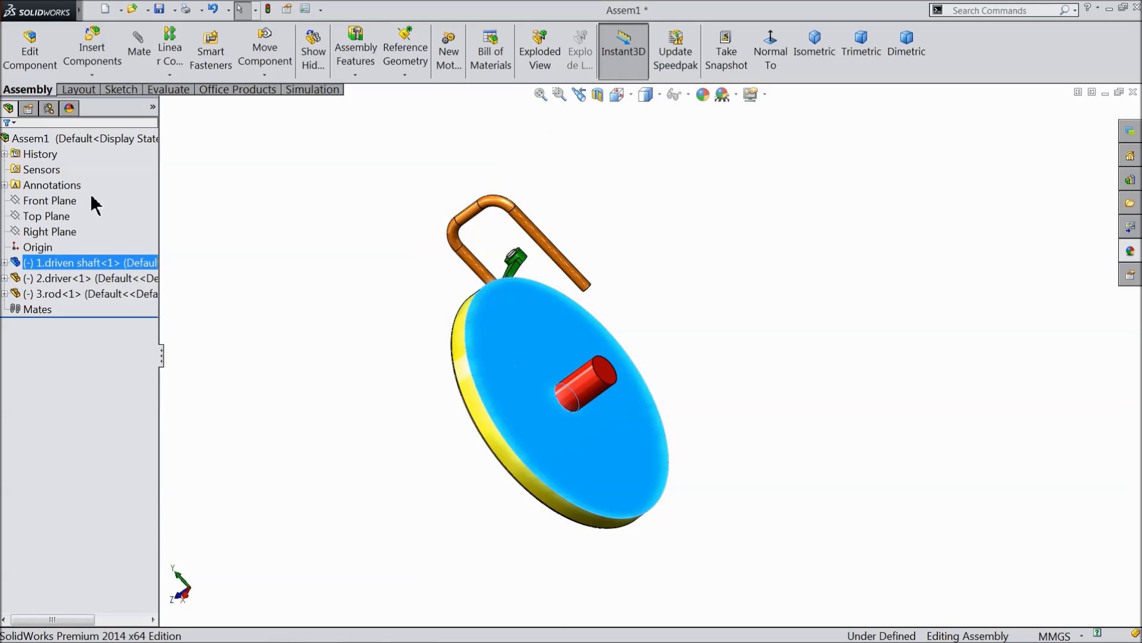
Add a coincident mate between the assembly's Front Plane and the end face of the red driven shaft.
left_click(40, 204)
left_click(138, 48)
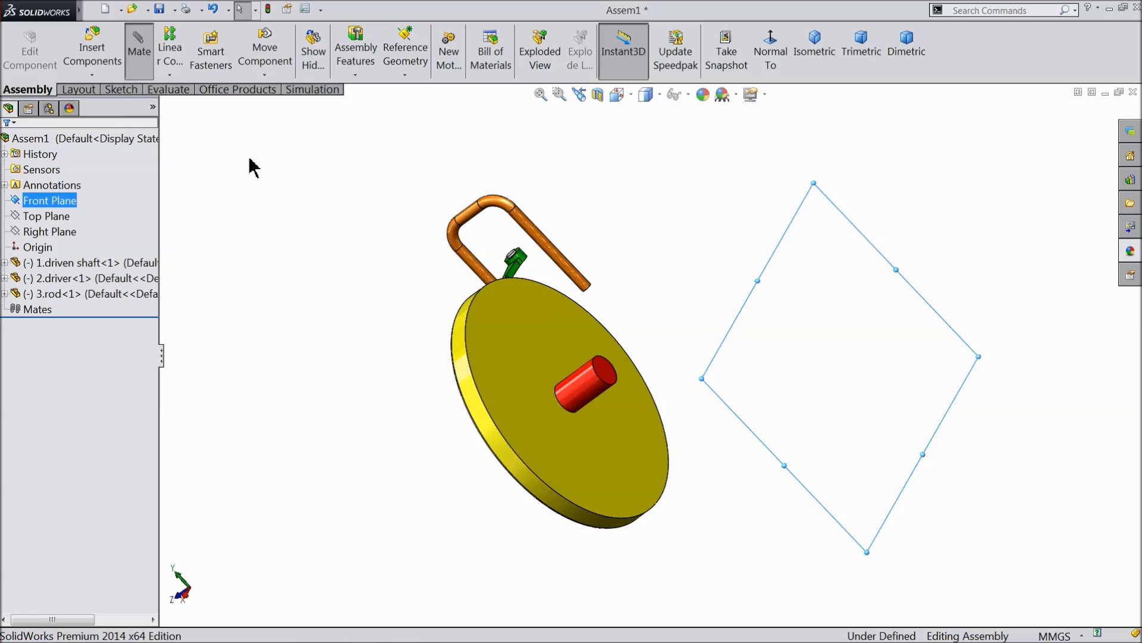
left_click(634, 403)
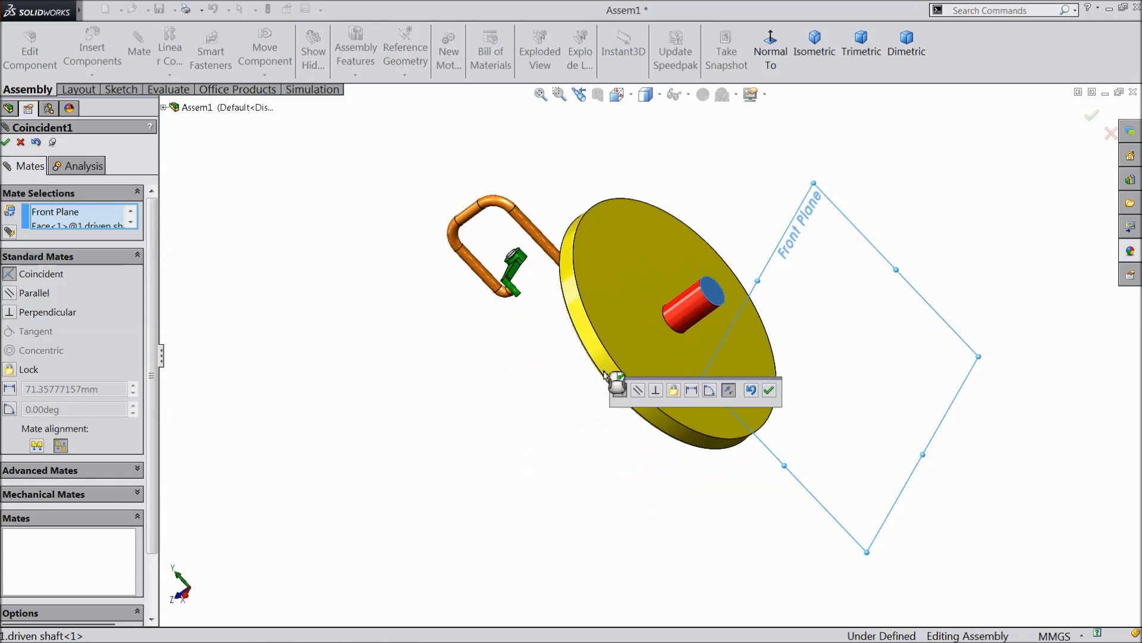
middle_click_drag(568, 485, 631, 400)
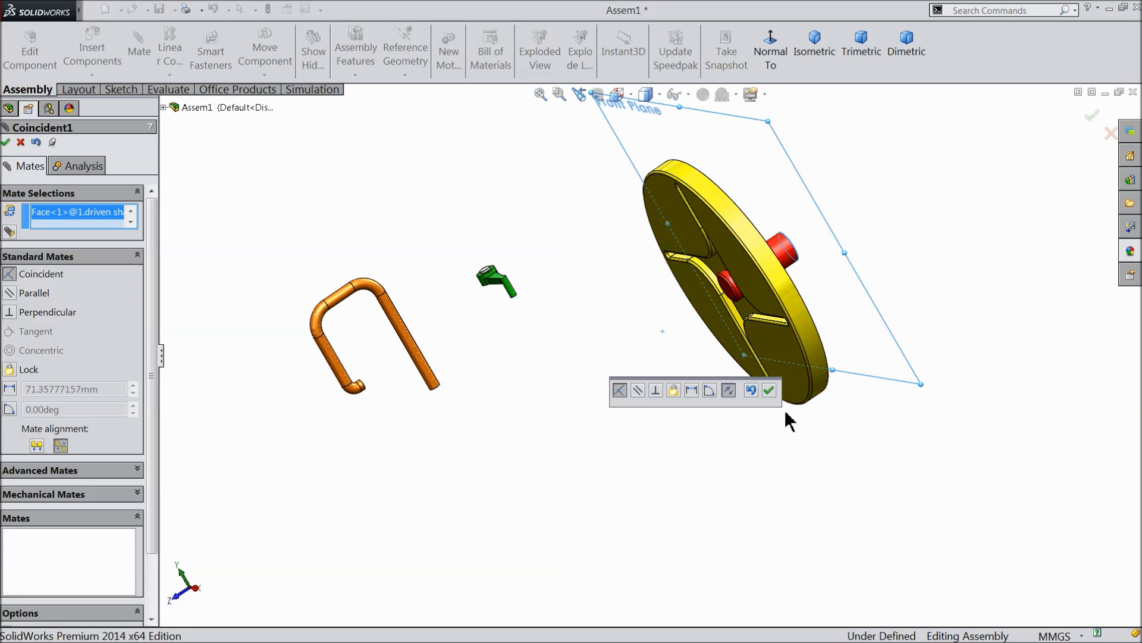
left_click(769, 391)
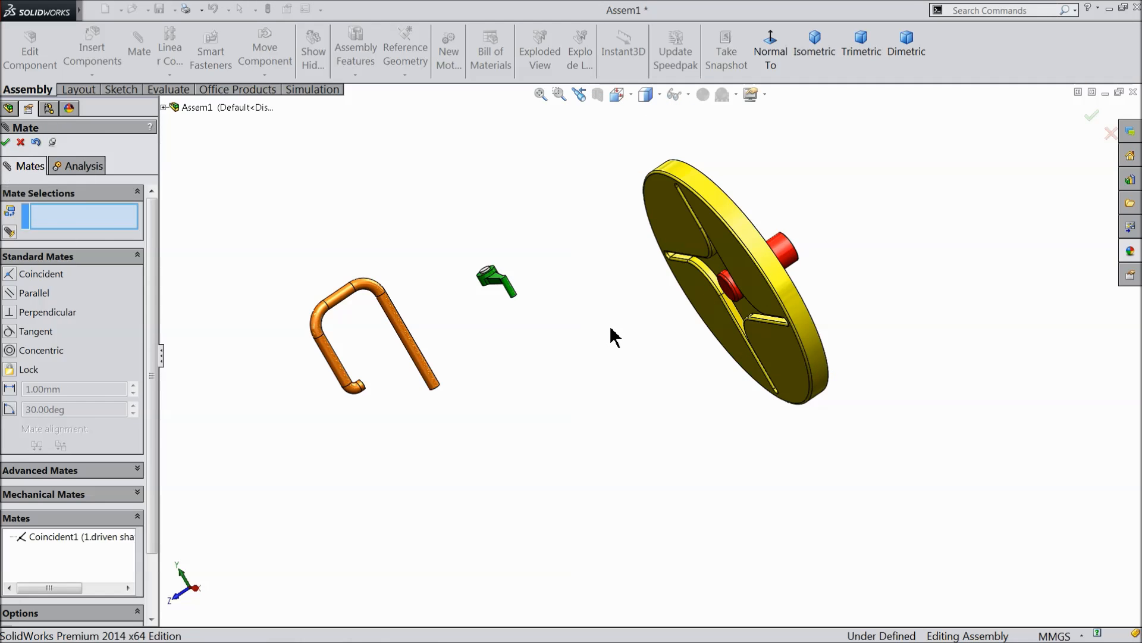
Add a 3 mm distance mate between the slotted face of the disc and the flat face of the driver's hub.
scroll(743, 274, "down", 3)
middle_click_drag(735, 281, 584, 258)
left_click(494, 288)
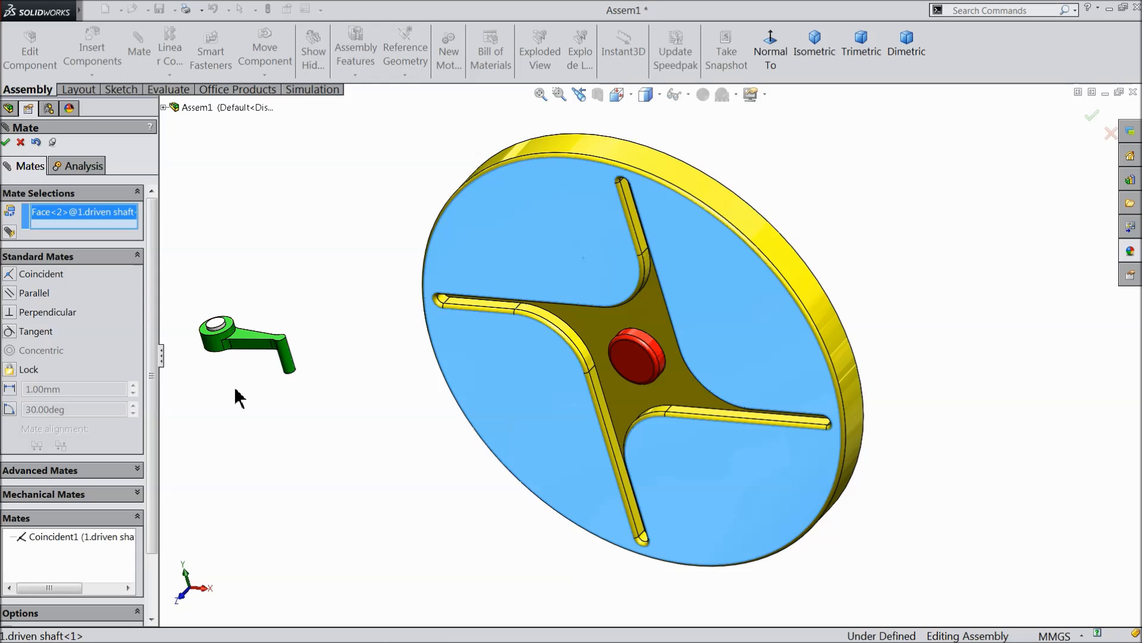
middle_click_drag(236, 390, 275, 246)
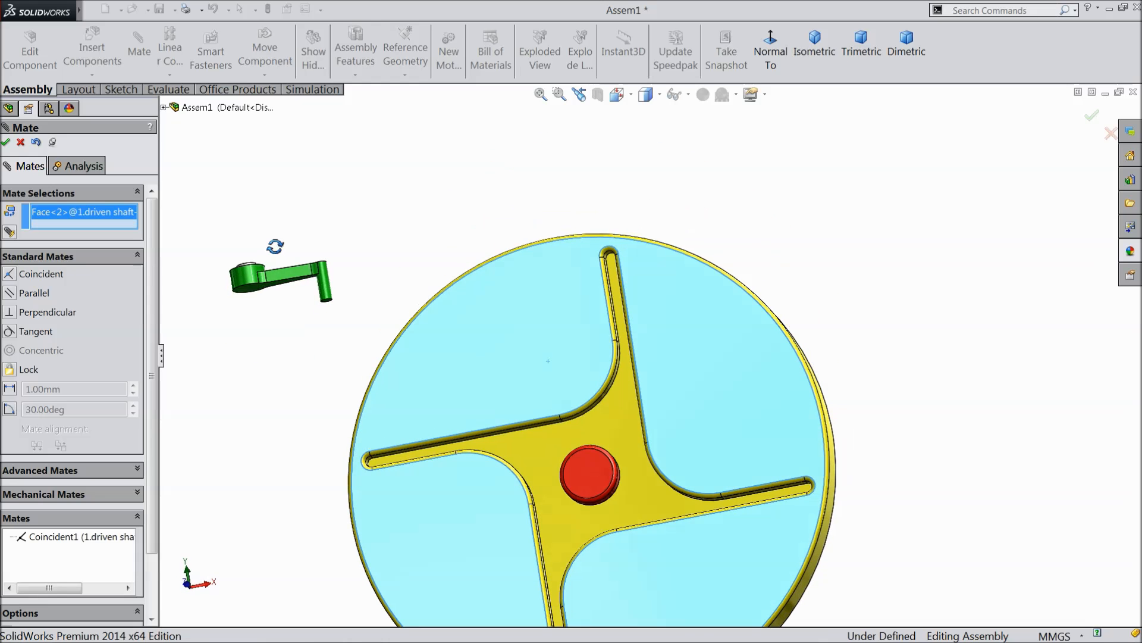
left_click(255, 295)
scroll(548, 237, "up", 3)
mouse_move(548, 237)
middle_mouse_down()
mouse_move(542, 298)
mouse_move(567, 249)
middle_mouse_up()
scroll(566, 249, "down", 3)
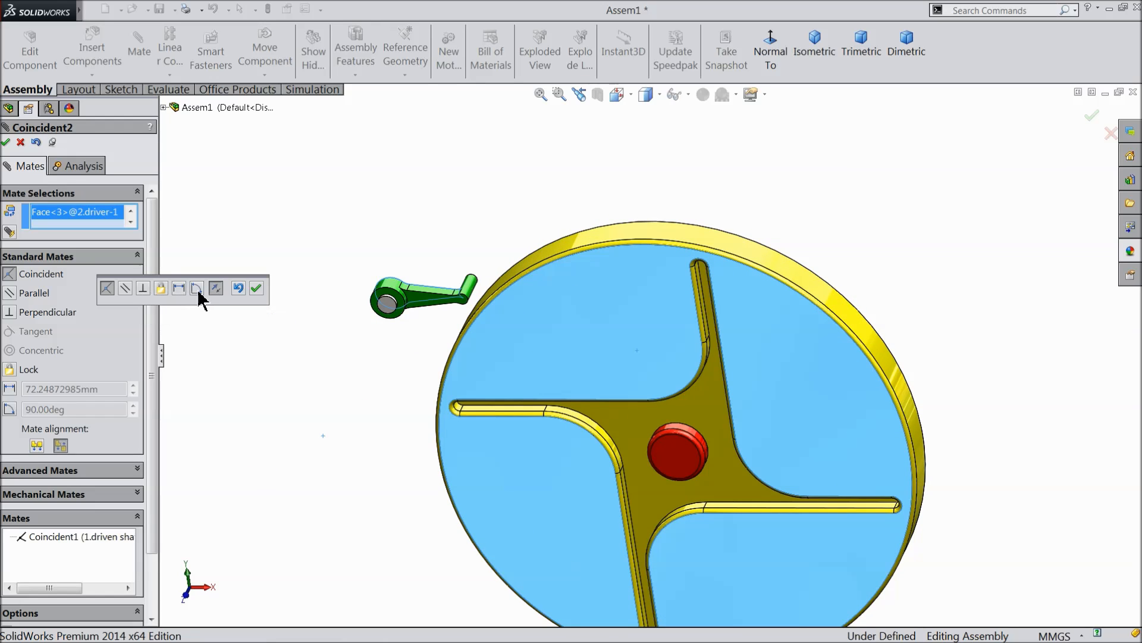
left_click(179, 290)
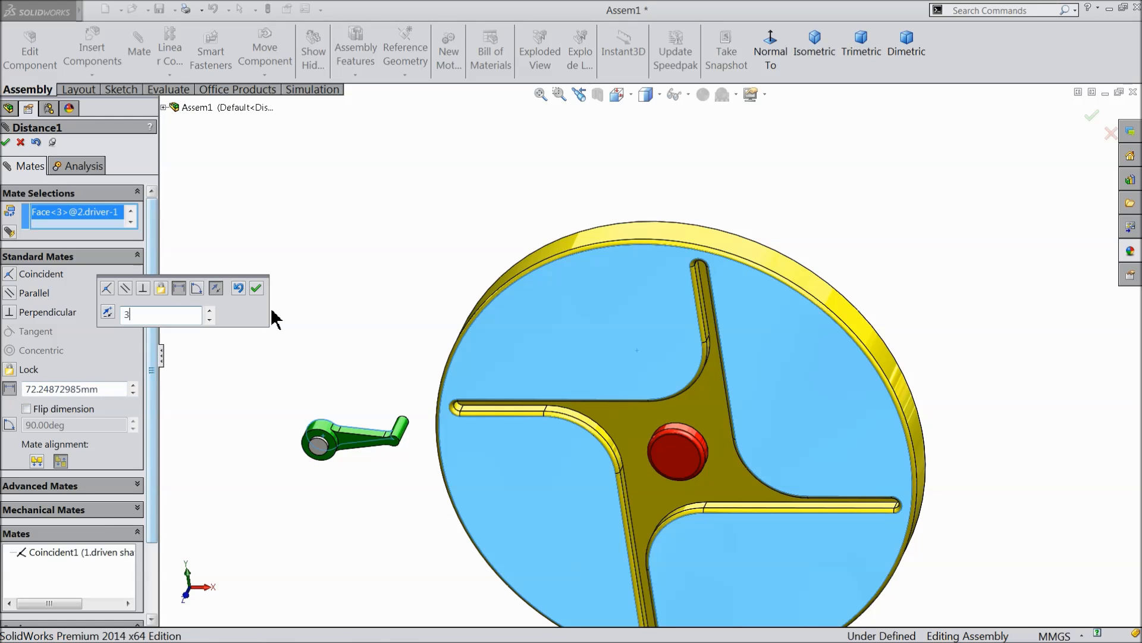
type("3")
key("Return")
middle_click_drag(403, 242, 271, 287)
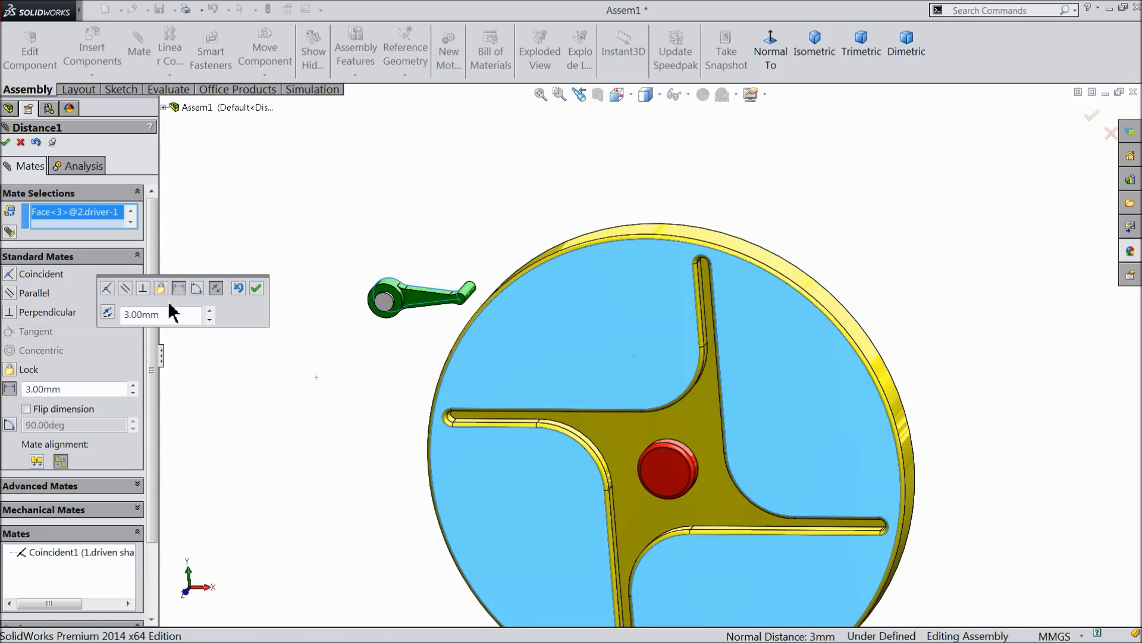
left_click(255, 289)
Move the driver over the disc so its pin lies at the upper slot, and finish mating.
left_click_drag(443, 303, 678, 342)
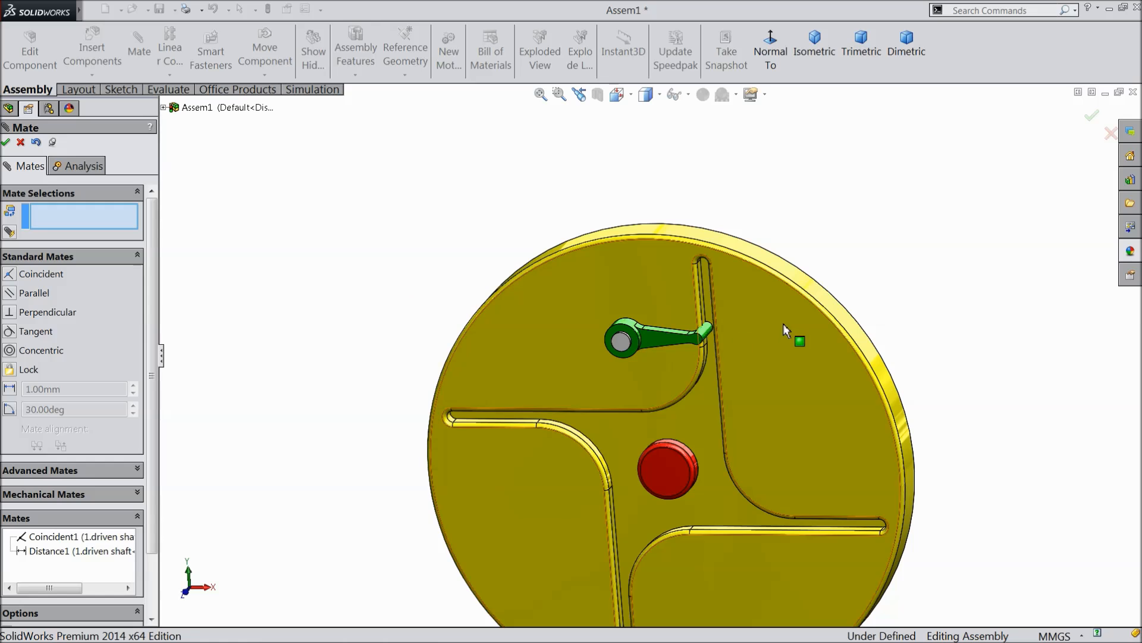
middle_click_drag(783, 323, 809, 359)
scroll(722, 323, "down", 7)
left_click_drag(462, 405, 487, 400)
scroll(641, 393, "up", 3)
middle_click_drag(642, 394, 627, 329)
left_click_drag(499, 362, 509, 247)
scroll(608, 352, "up", 3)
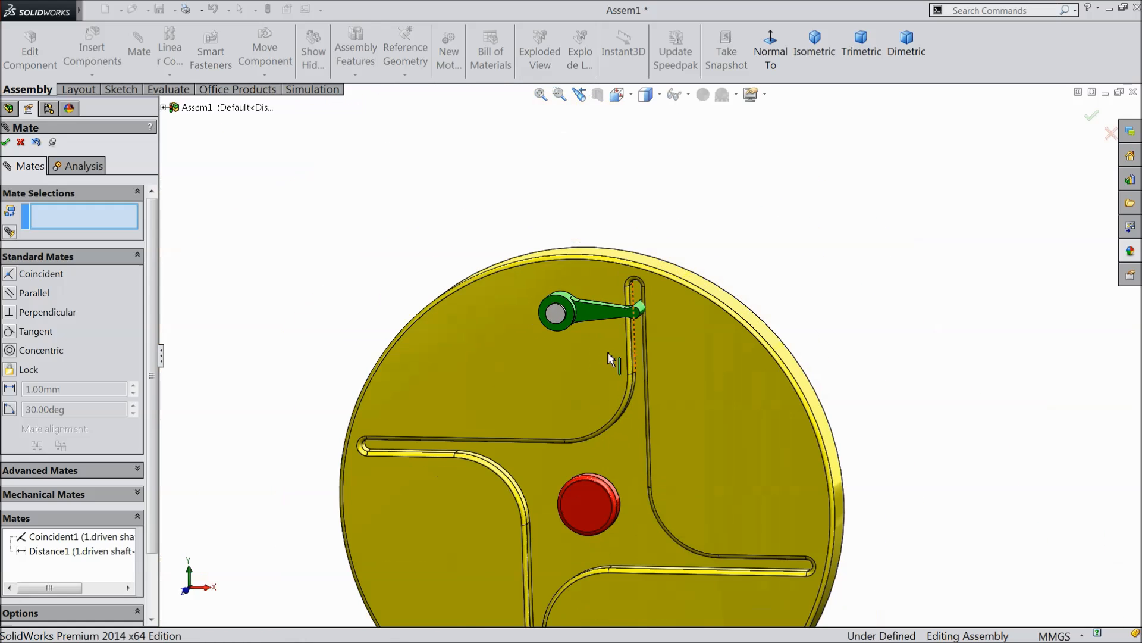
left_click(21, 142)
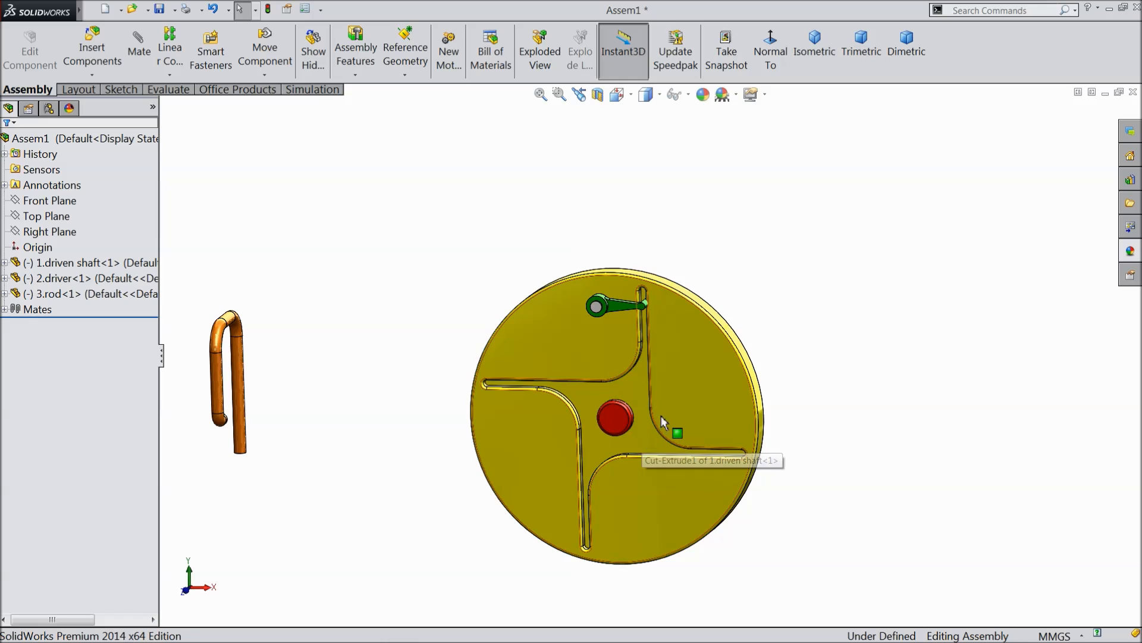
Start a sketch on the assembly's Front Plane and draw a circle of about 30.8 mm radius centred on the red shaft.
left_click(41, 201)
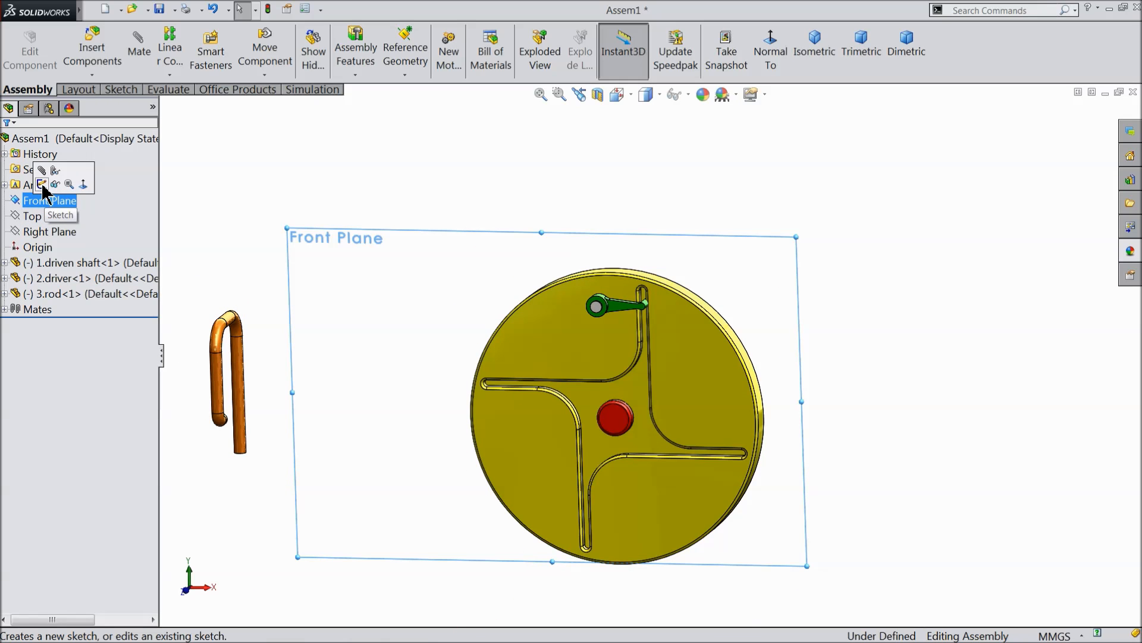
left_click(41, 185)
left_click(770, 48)
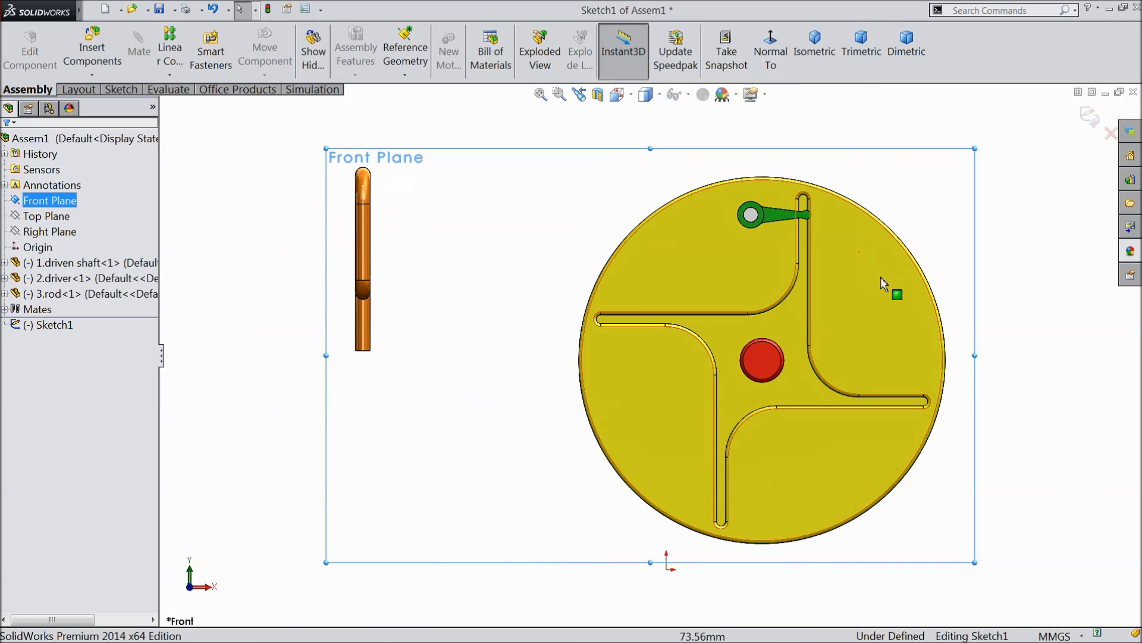
left_click(73, 92)
left_click(126, 32)
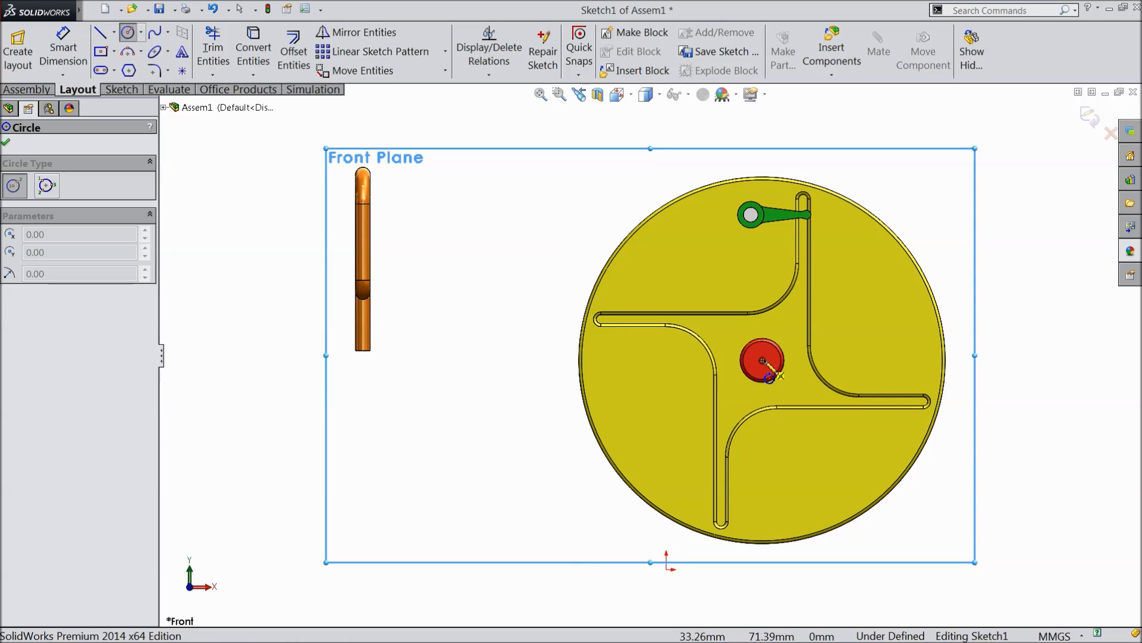
left_click(762, 361)
left_click(716, 283)
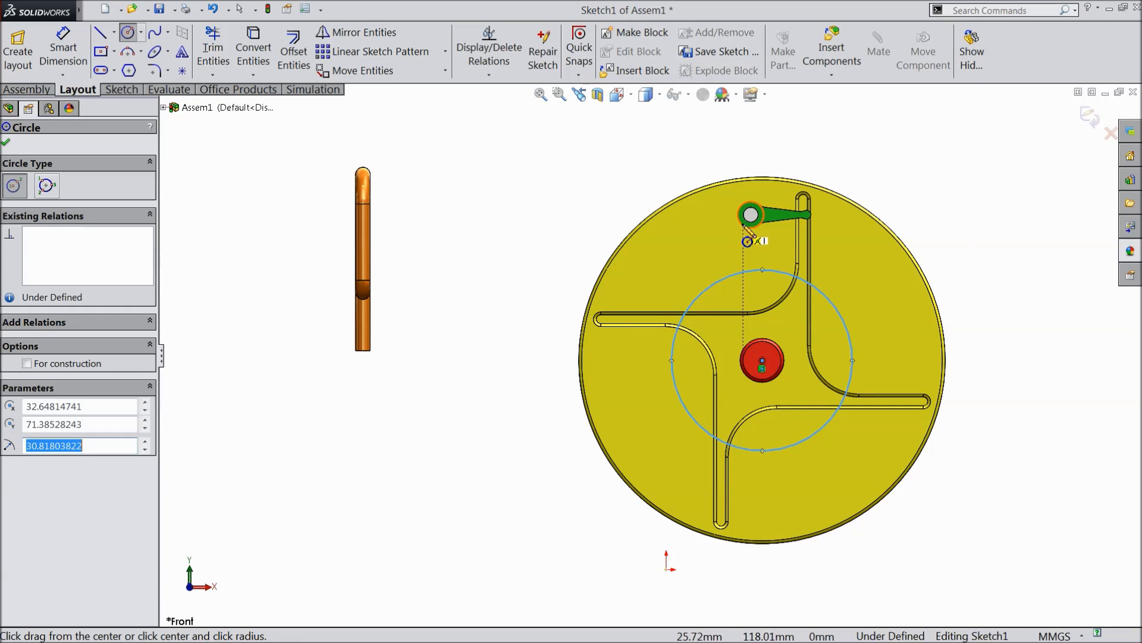
Draw a second circle of about 4.7 mm radius on the disc, just below the driver's hub and outside the large circle.
scroll(734, 290, "down", 3)
left_click(710, 275)
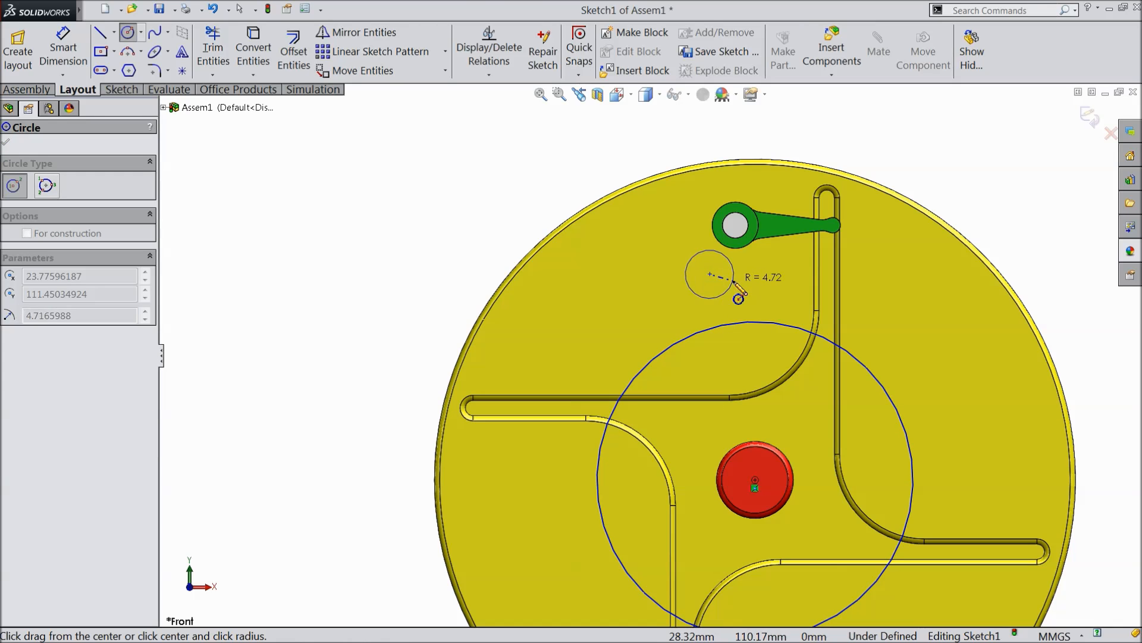
left_click(734, 282)
right_click(428, 174)
left_click(458, 37)
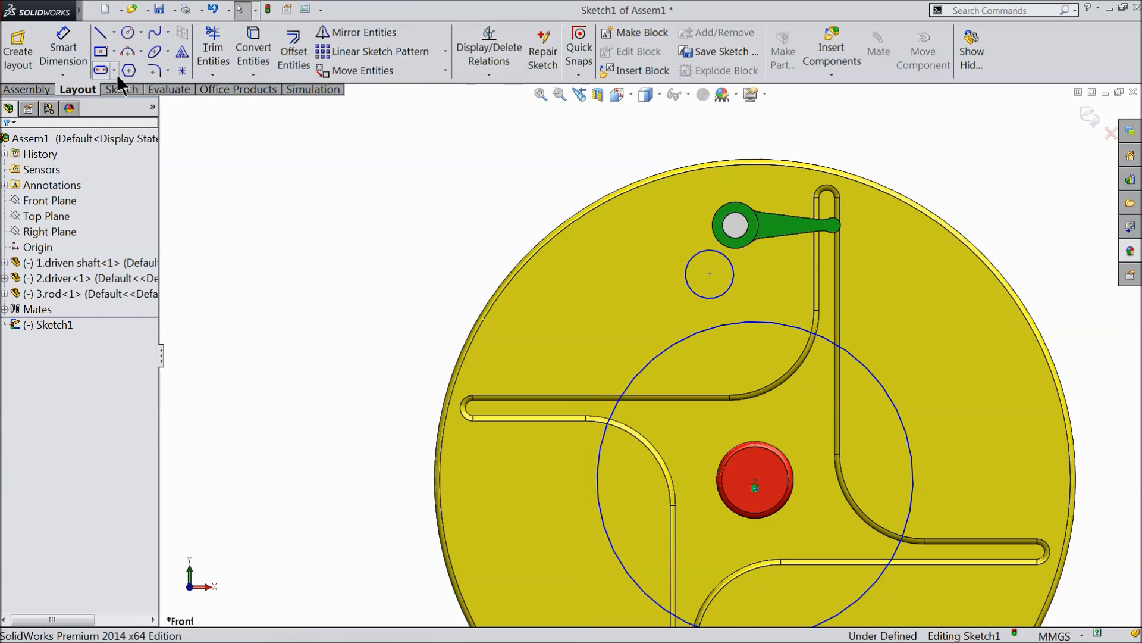
Dimension the large circle around the red shaft with a diameter of 55 mm.
scroll(762, 440, "up", 2)
scroll(774, 411, "down", 1)
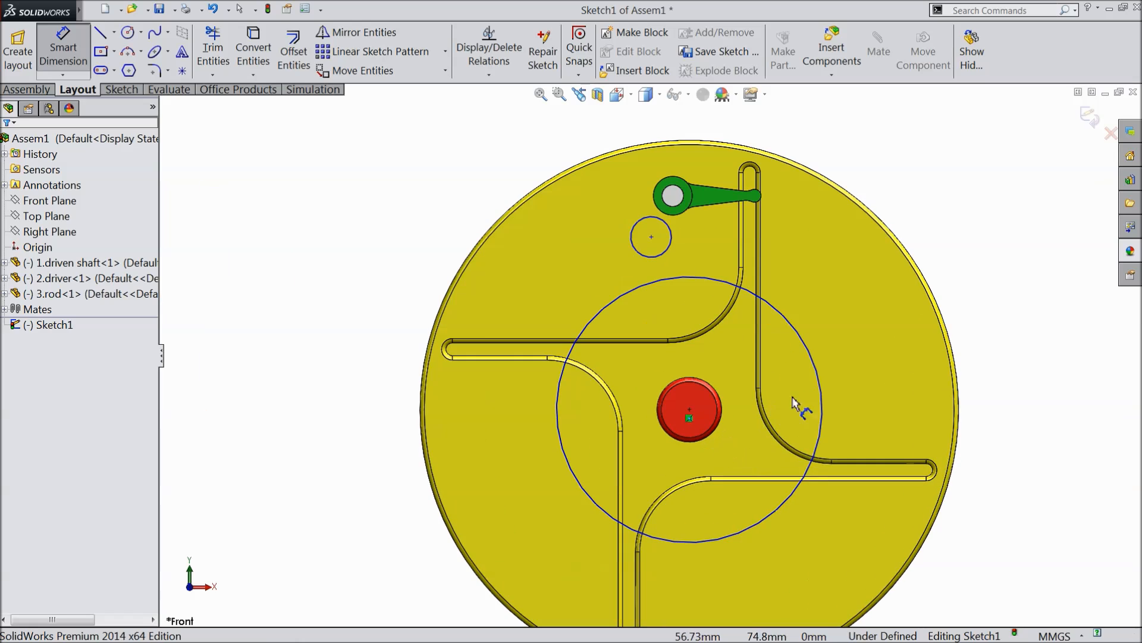
left_click(824, 397)
left_click(989, 417)
type("55")
left_click(926, 397)
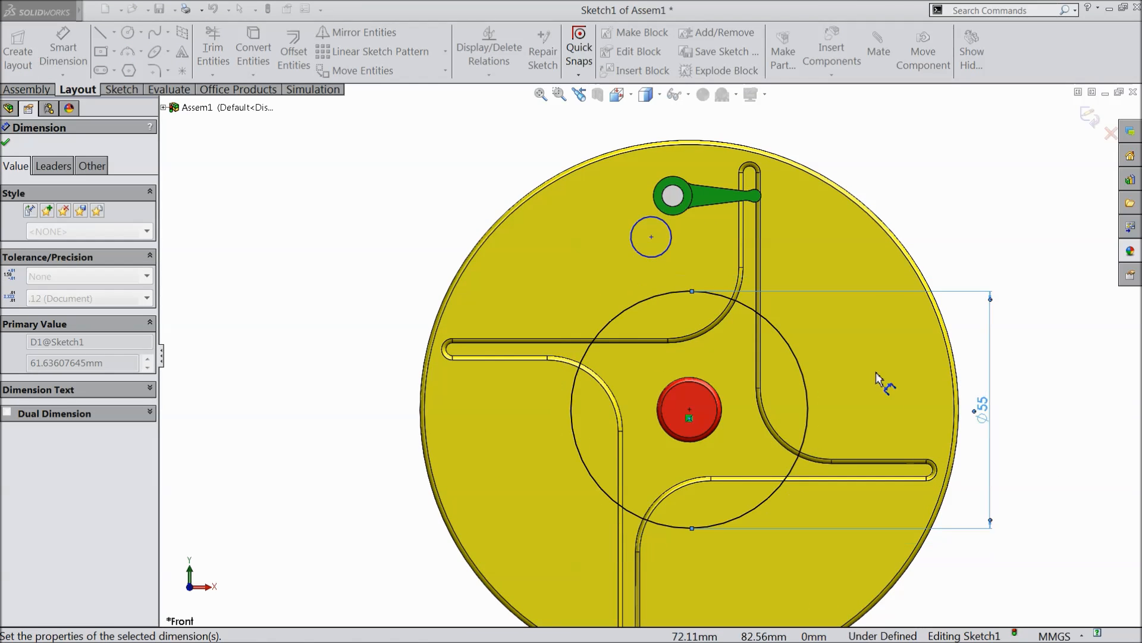
Dimension the small circle below the driver's hub with a diameter of 5 mm.
left_click(634, 241)
left_click(435, 242)
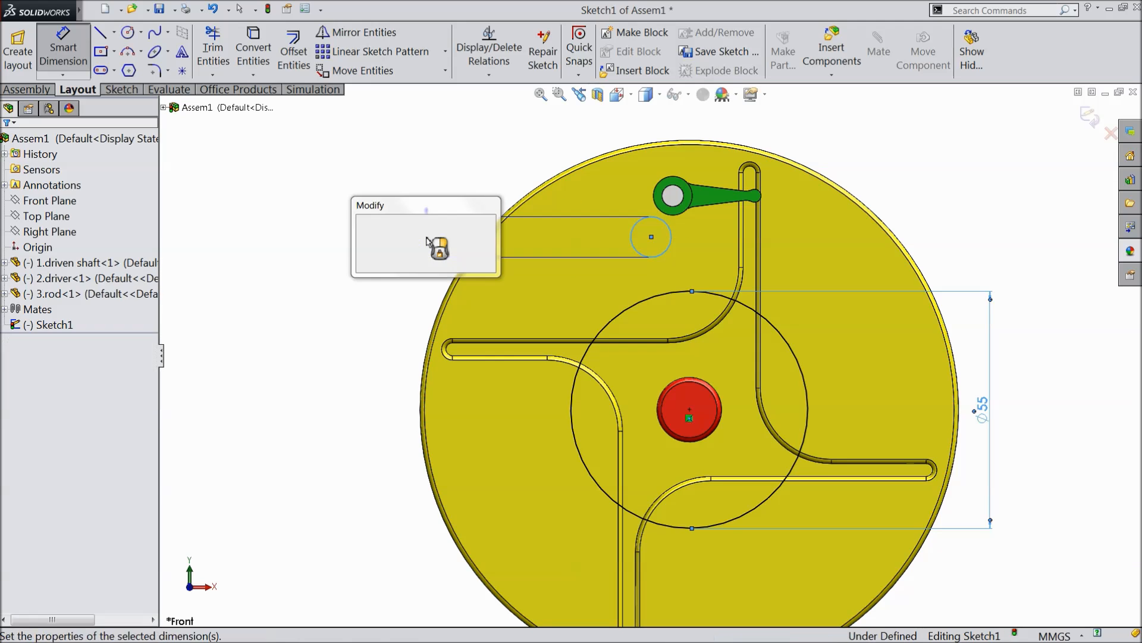
type("5")
left_click(362, 223)
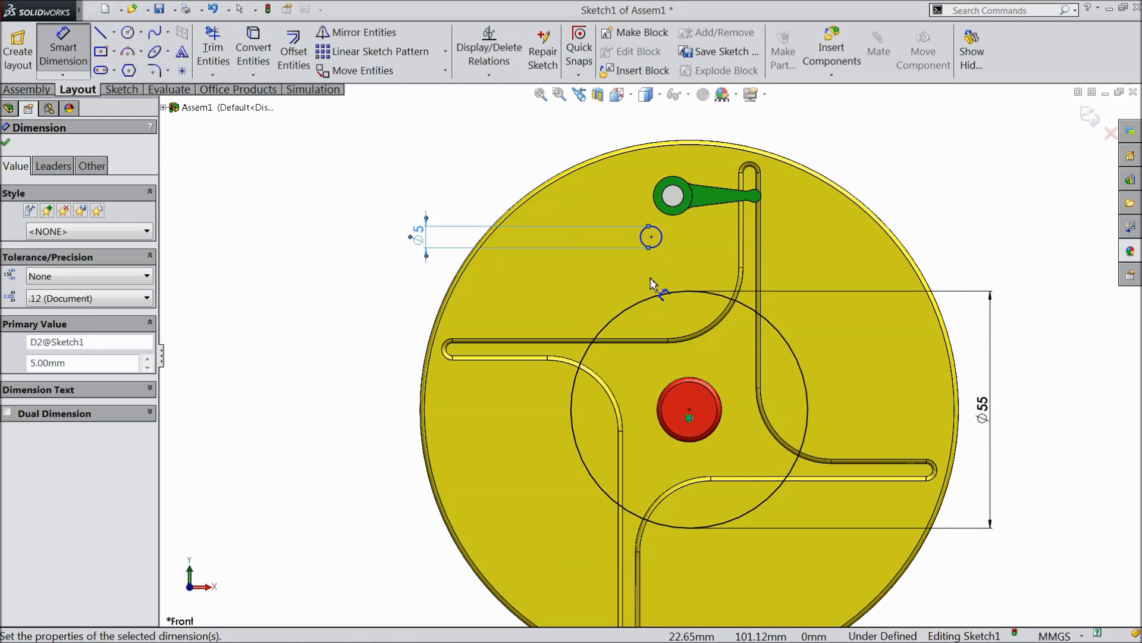
Set the horizontal distance between the centres of the small and large circles to 5 mm.
left_click(651, 238)
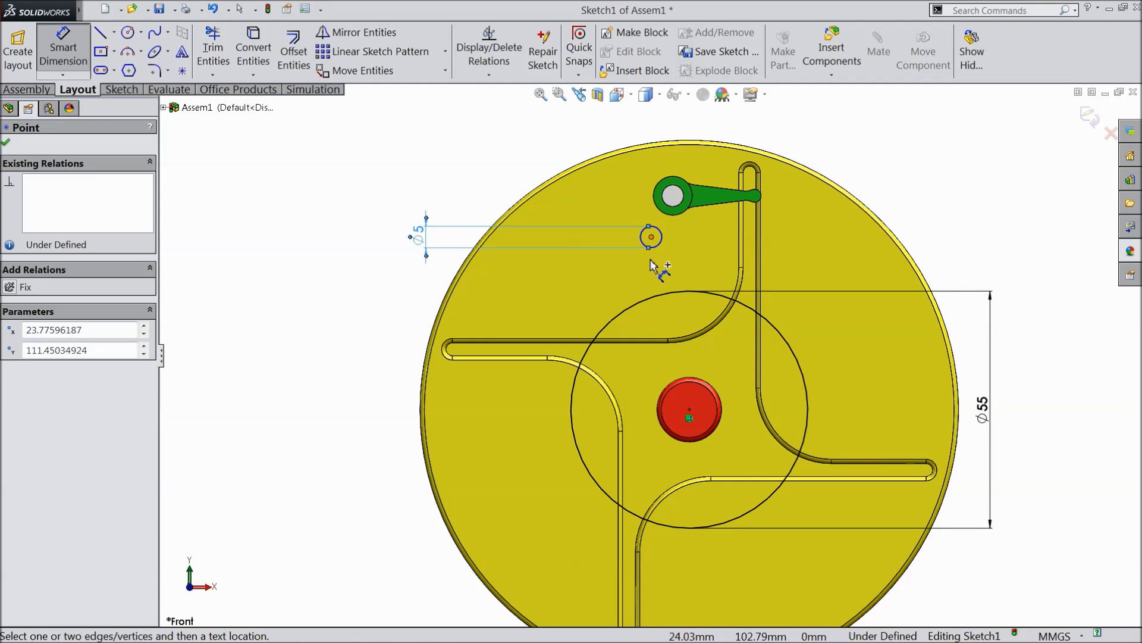
left_click(690, 411)
left_click(665, 119)
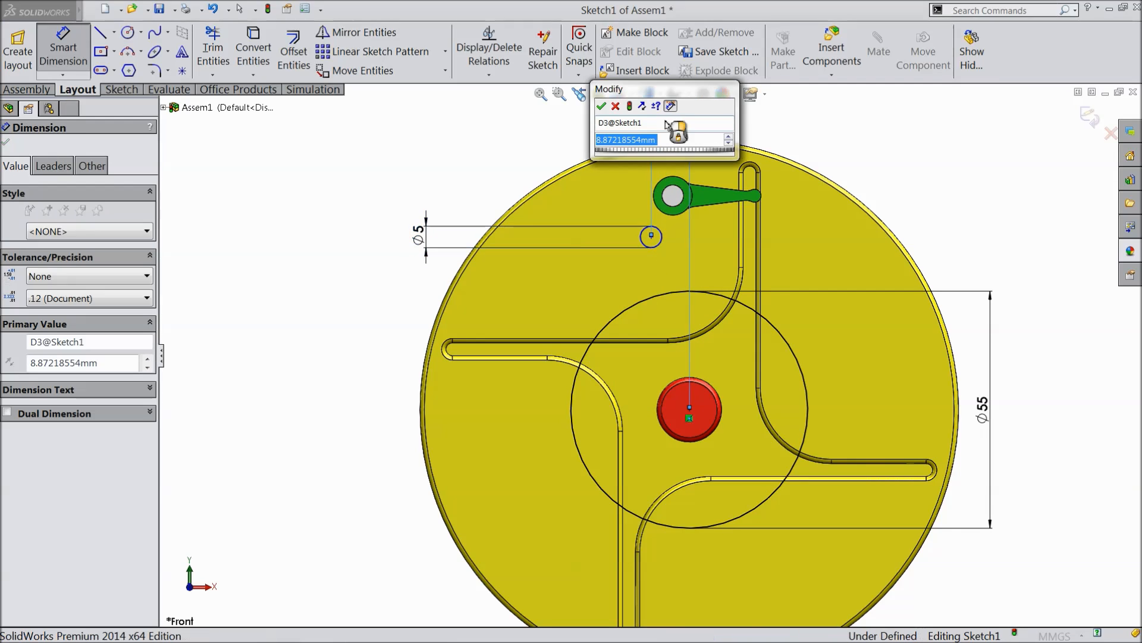
type("5")
left_click(601, 106)
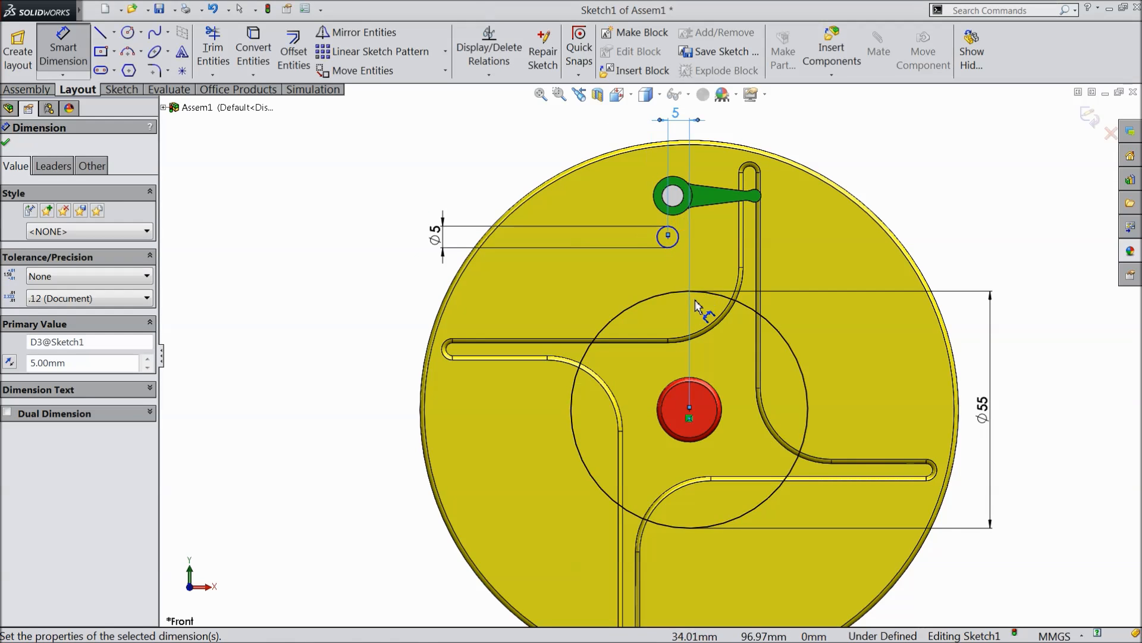
Set the vertical distance between the two circle centres to 33 mm and exit the sketch.
left_click(667, 237)
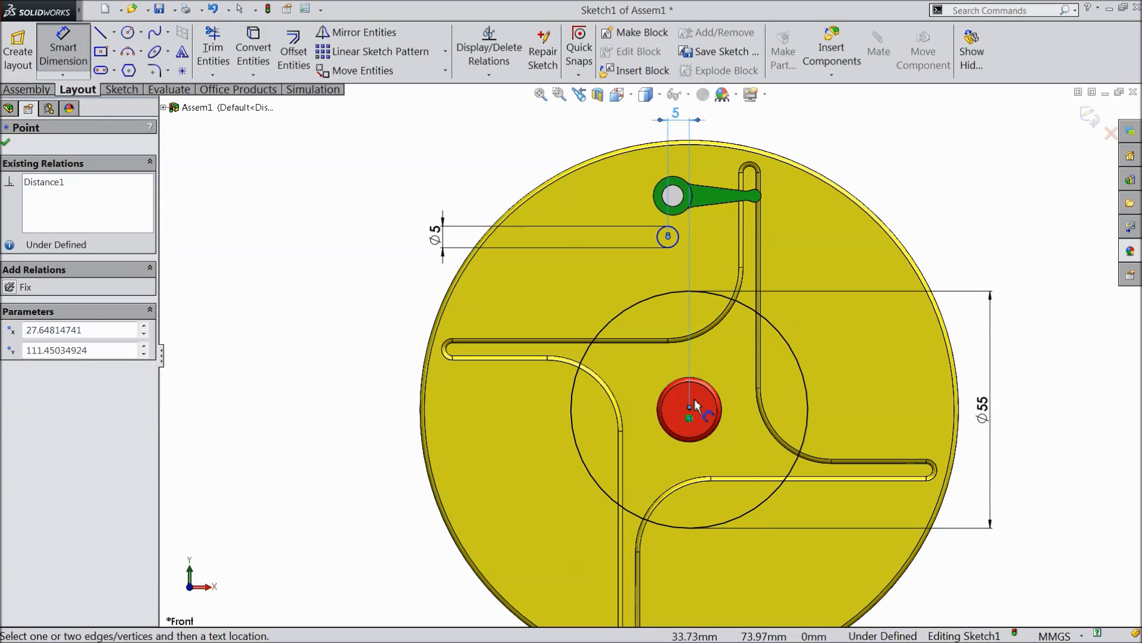
left_click(690, 410)
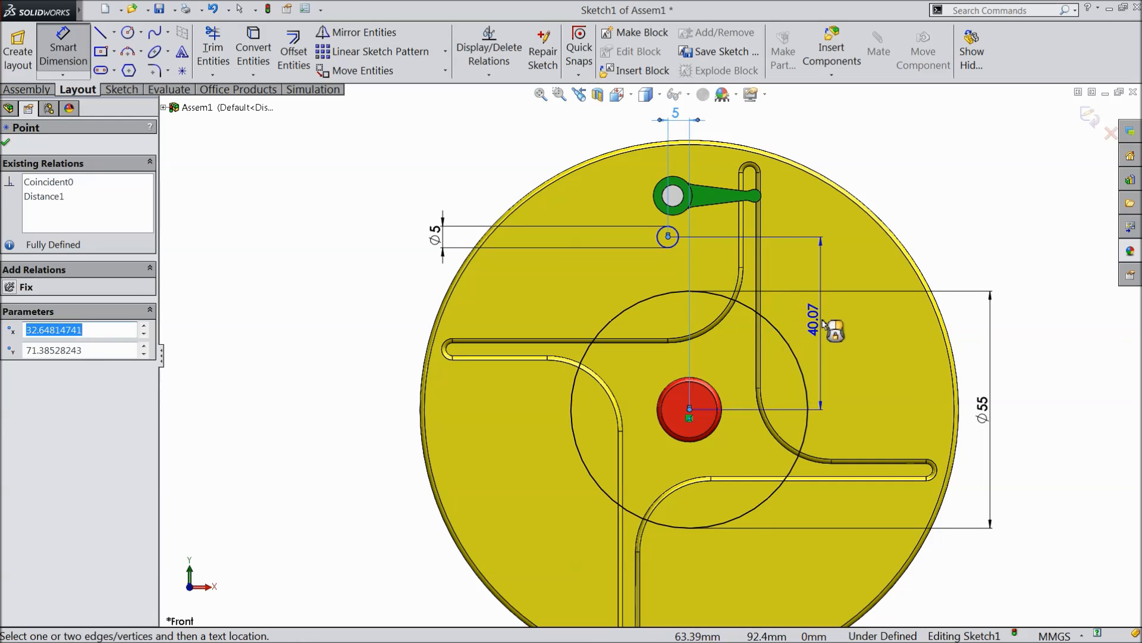
left_click(821, 321)
type("33")
left_click(758, 305)
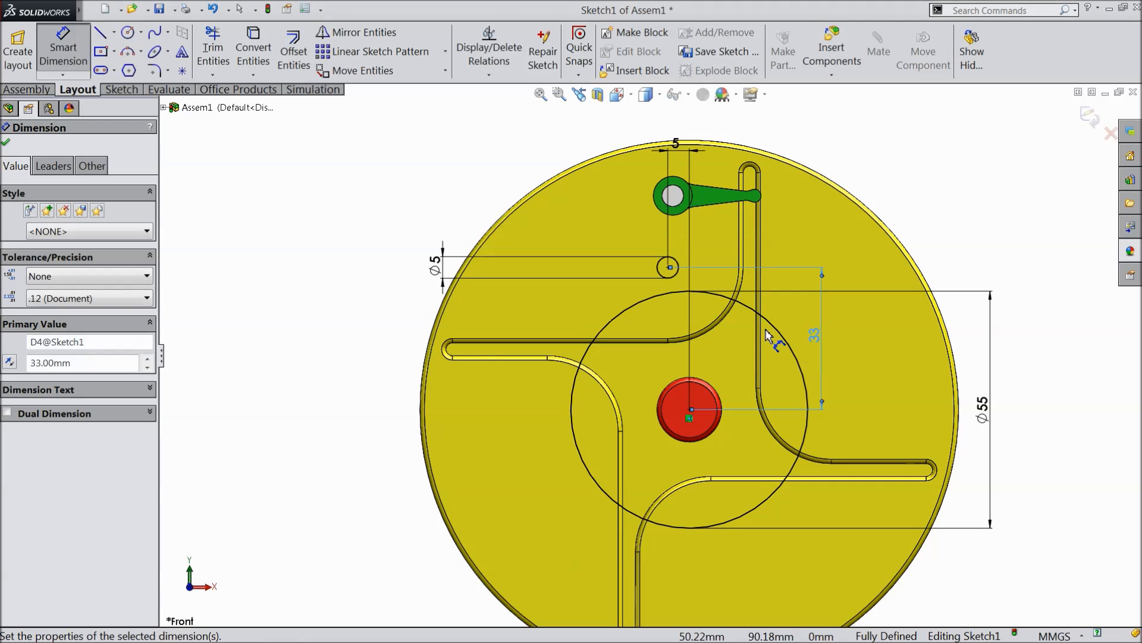
left_click(7, 143)
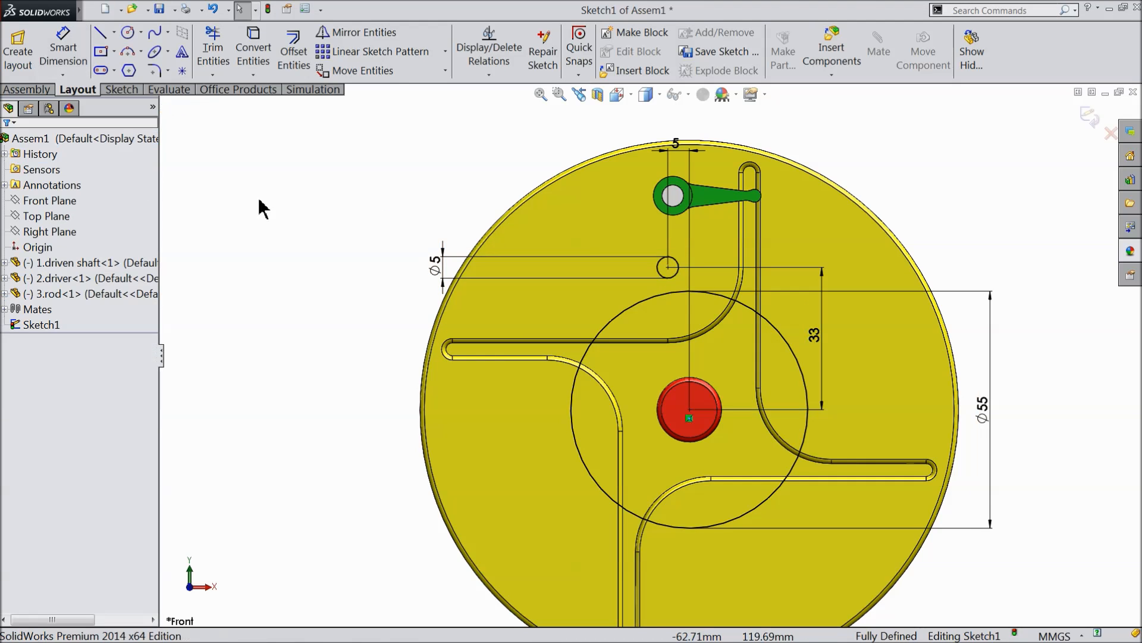
key("z")
left_click(1088, 115)
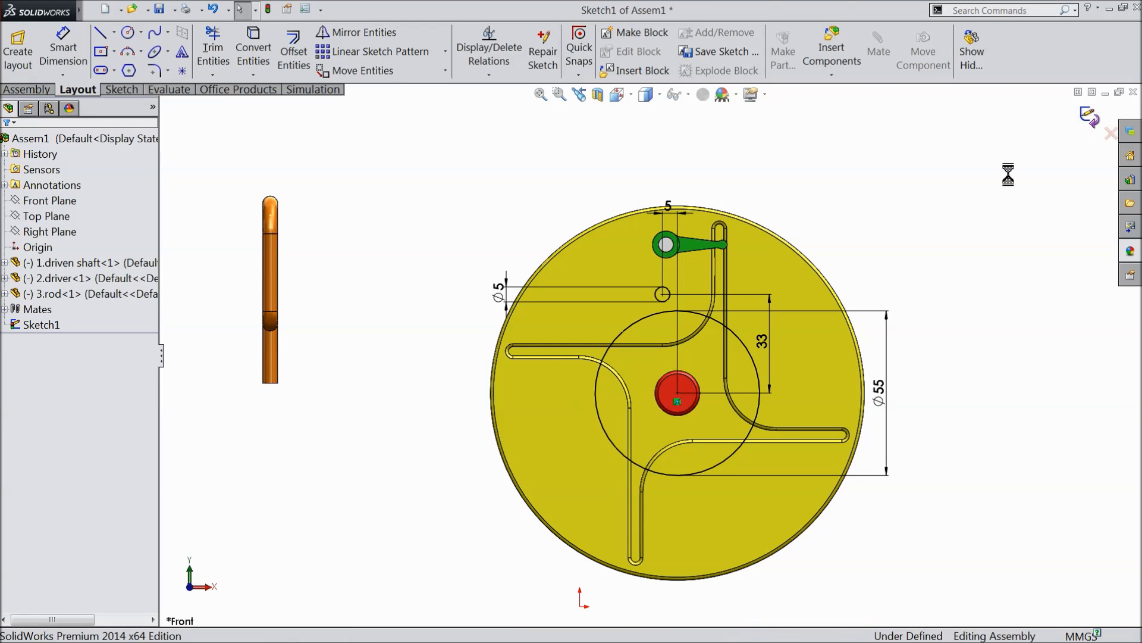
Add a concentric mate between the 55 mm sketch circle and the outer rim face of the yellow disc.
mouse_move(880, 207)
middle_mouse_down()
mouse_move(845, 264)
mouse_move(780, 303)
middle_mouse_up()
scroll(867, 296, "up", 5)
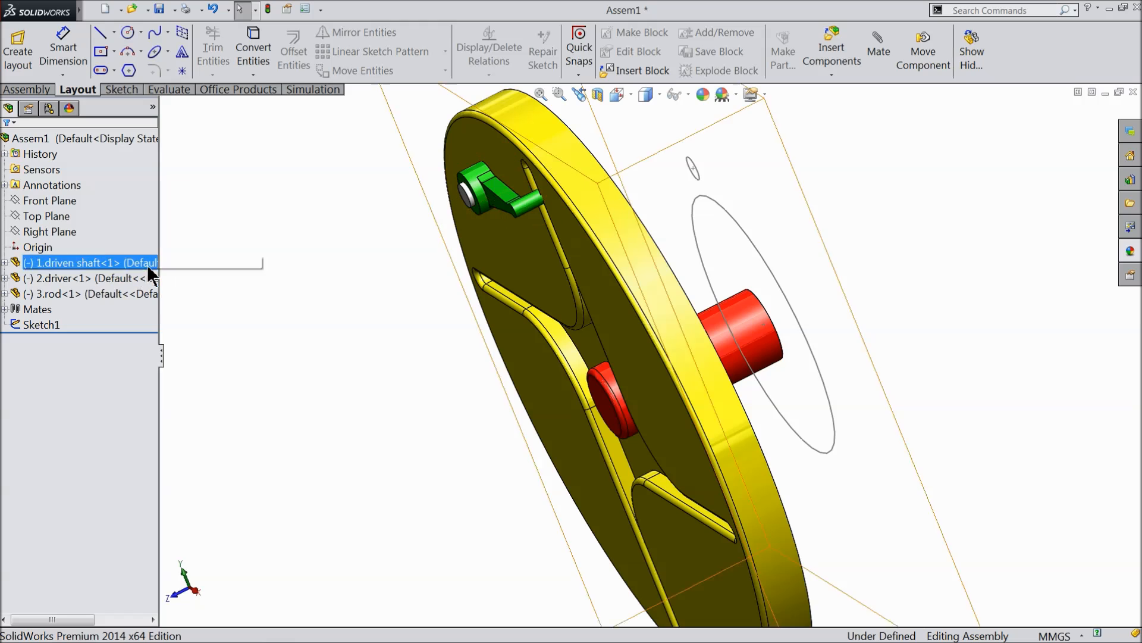
left_click(28, 89)
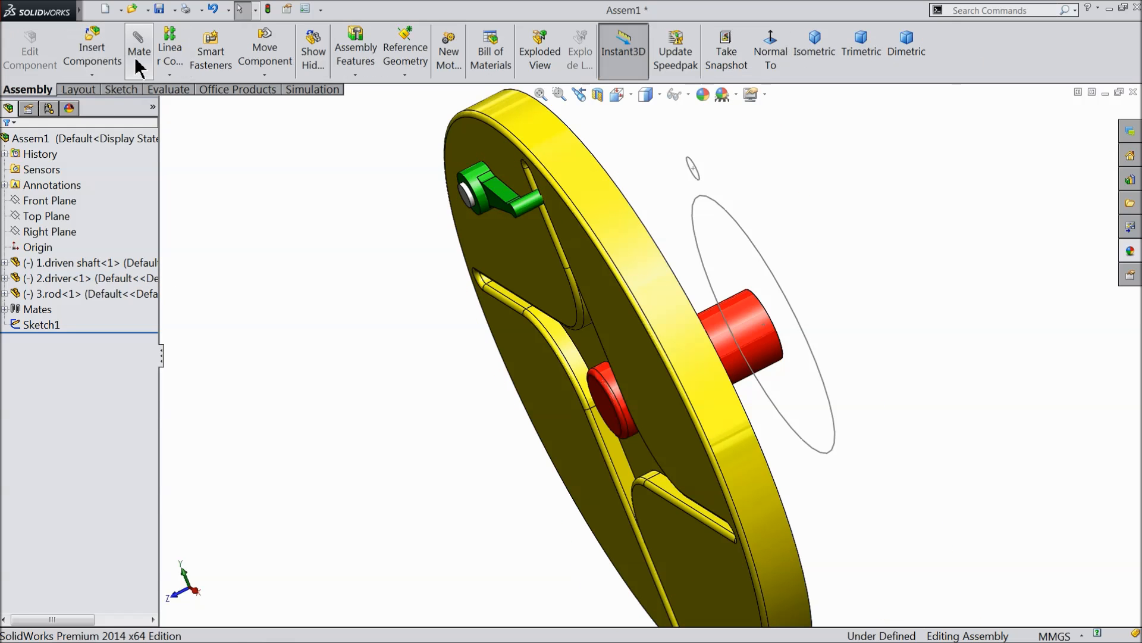
left_click(138, 49)
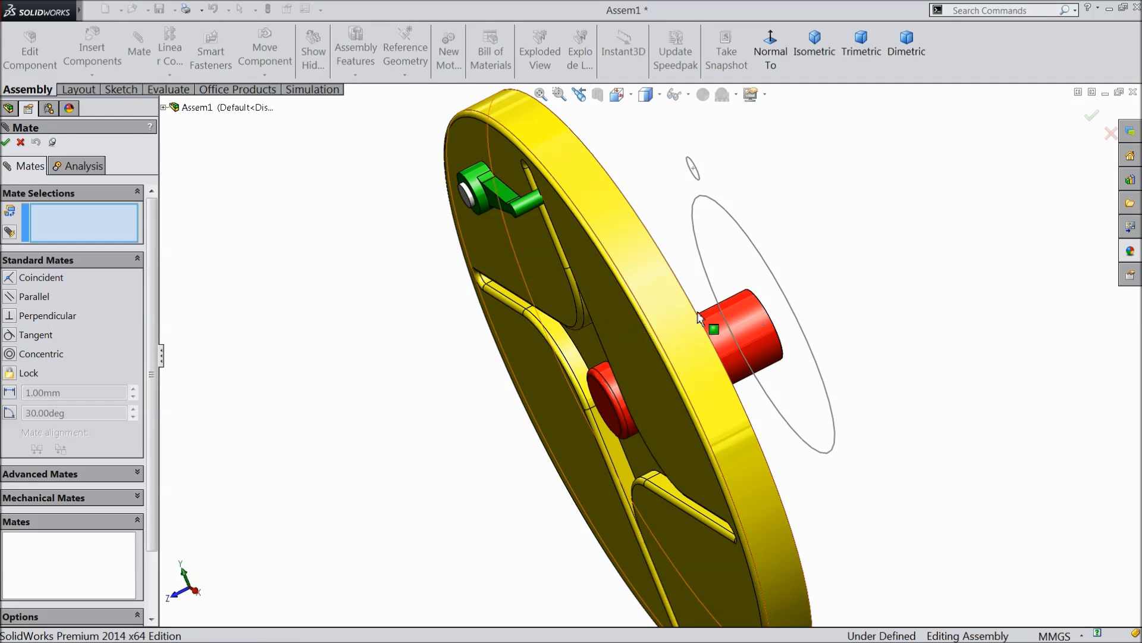
left_click(776, 287)
left_click(660, 301)
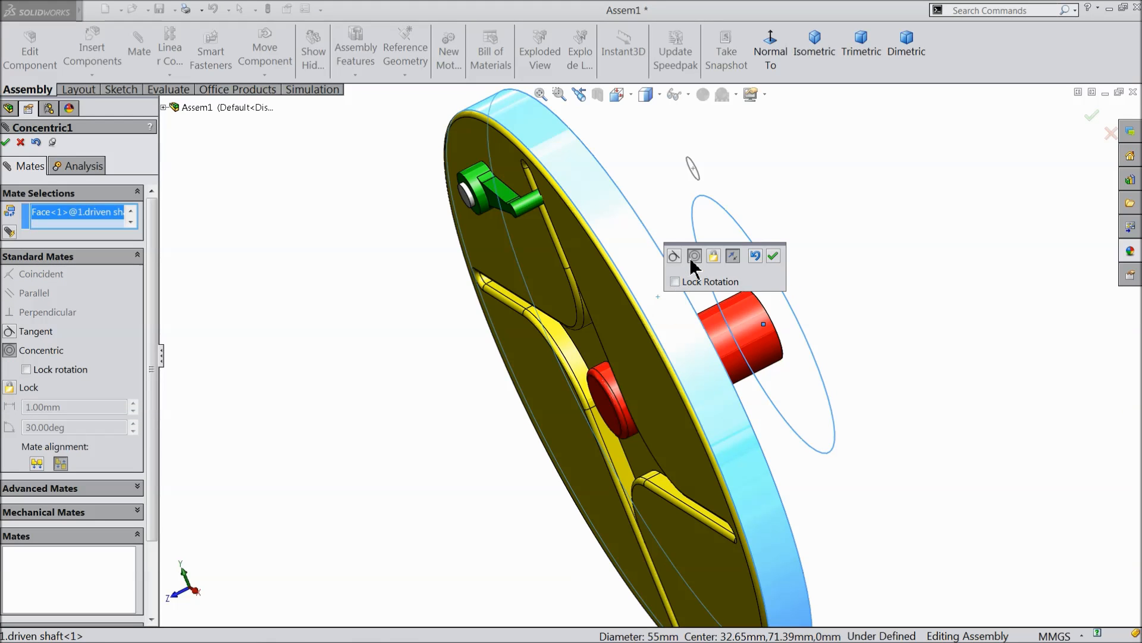
left_click(774, 256)
Add a concentric mate between the 5 mm sketch circle and the cylindrical face of the driver's hub, and finish mating.
mouse_move(707, 240)
middle_mouse_down()
mouse_move(760, 255)
mouse_move(729, 247)
middle_mouse_up()
scroll(631, 373, "up", 3)
scroll(563, 298, "down", 6)
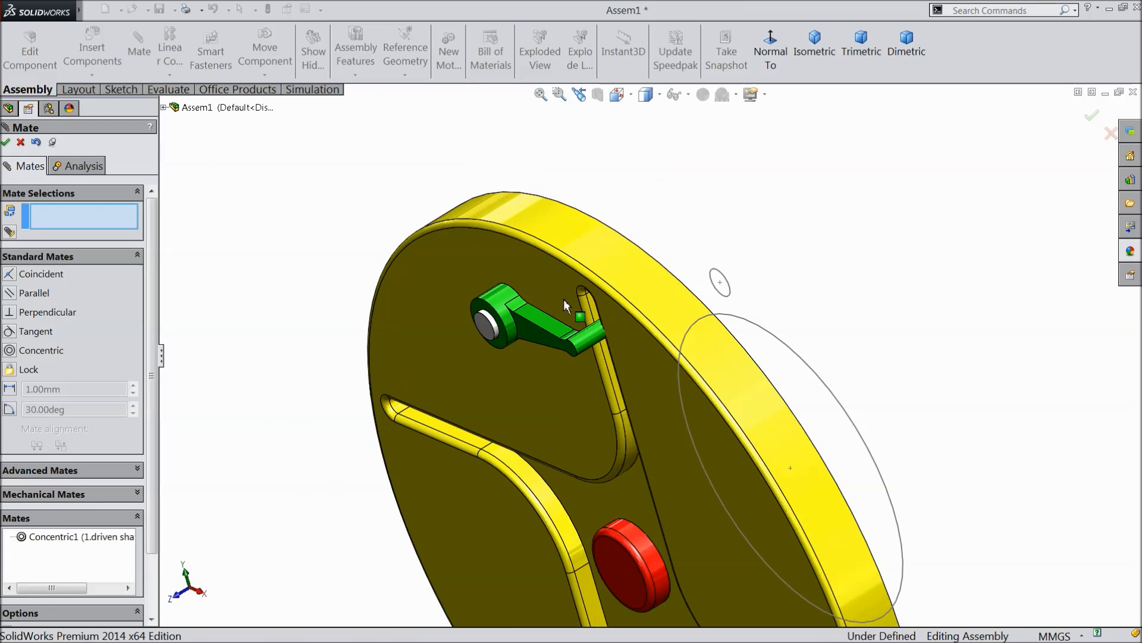
left_click(803, 272)
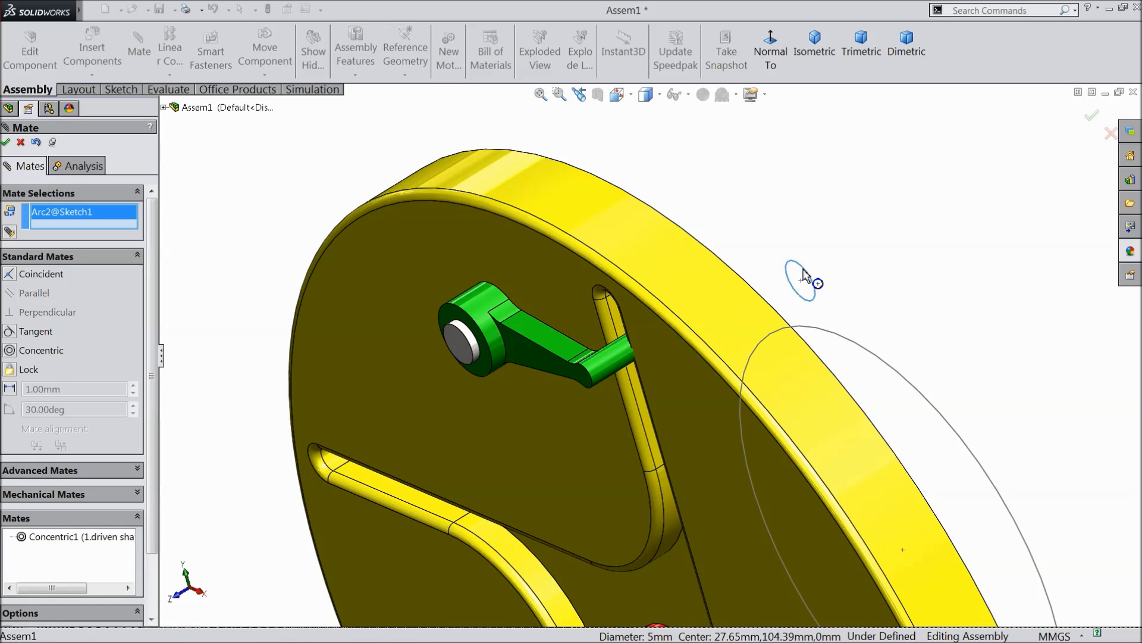
left_click(480, 312)
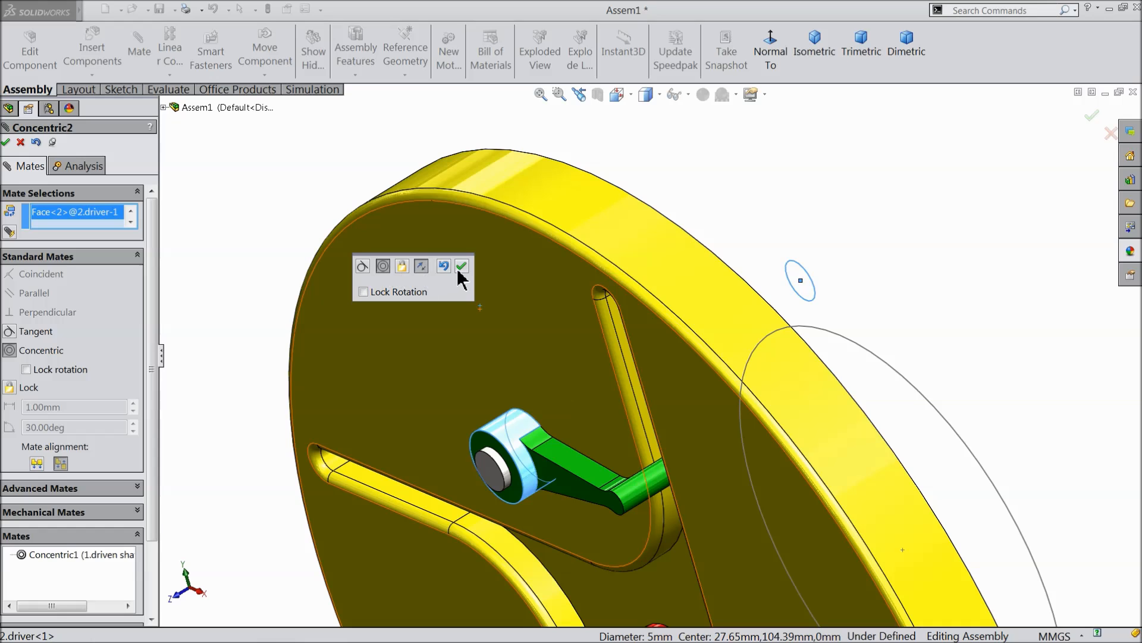
left_click(462, 266)
key("ctrl+1")
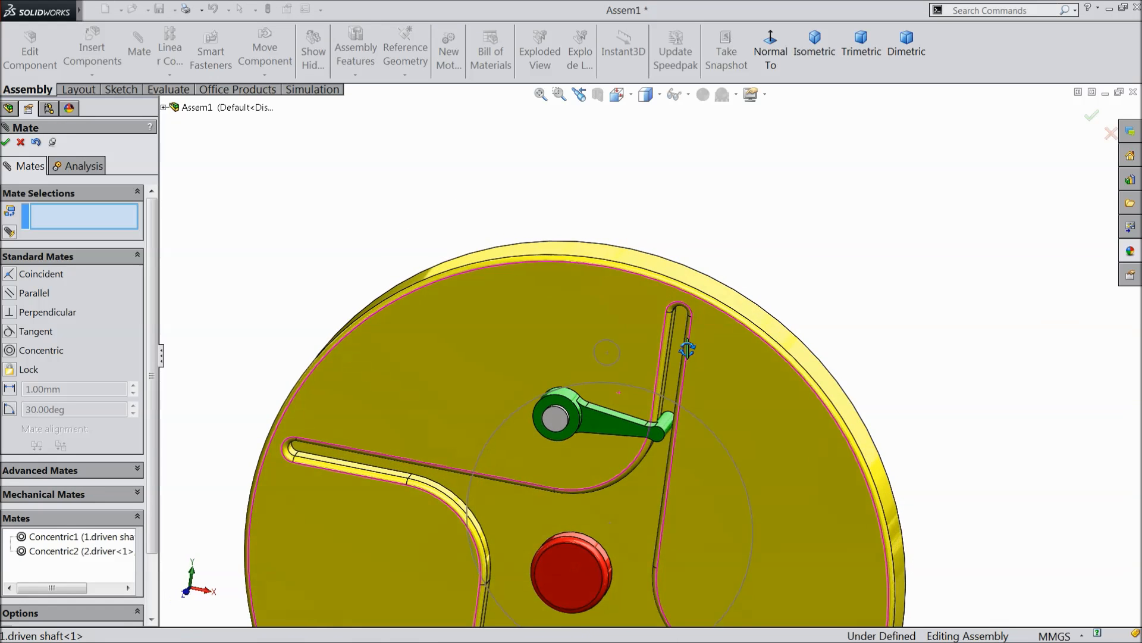
scroll(664, 430, "down", 7)
middle_click_drag(721, 382, 727, 460)
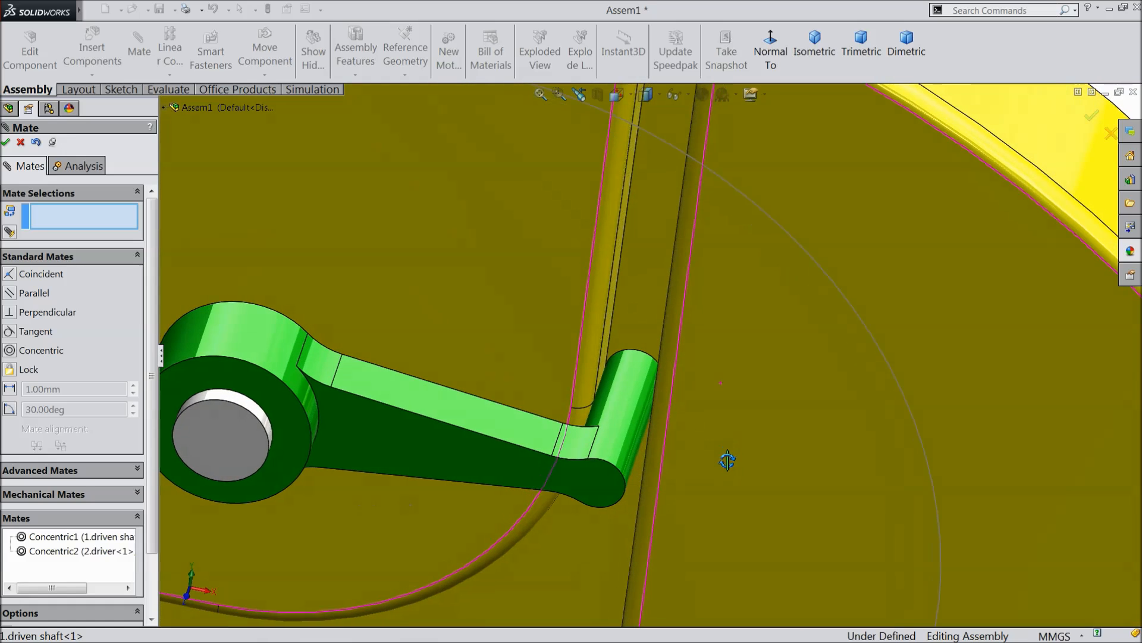
scroll(651, 429, "up", 10)
middle_click_drag(643, 439, 610, 423)
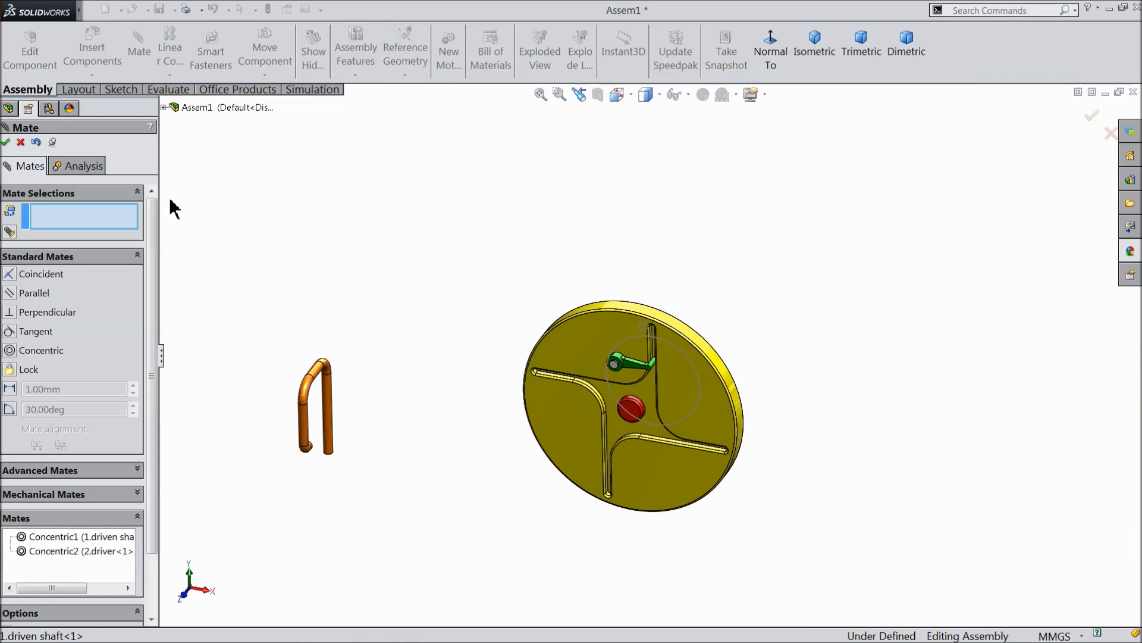
left_click(20, 143)
Move the rod over to the disc's upper edge near the driver, and hide the layout sketch.
middle_click_drag(459, 362, 401, 387)
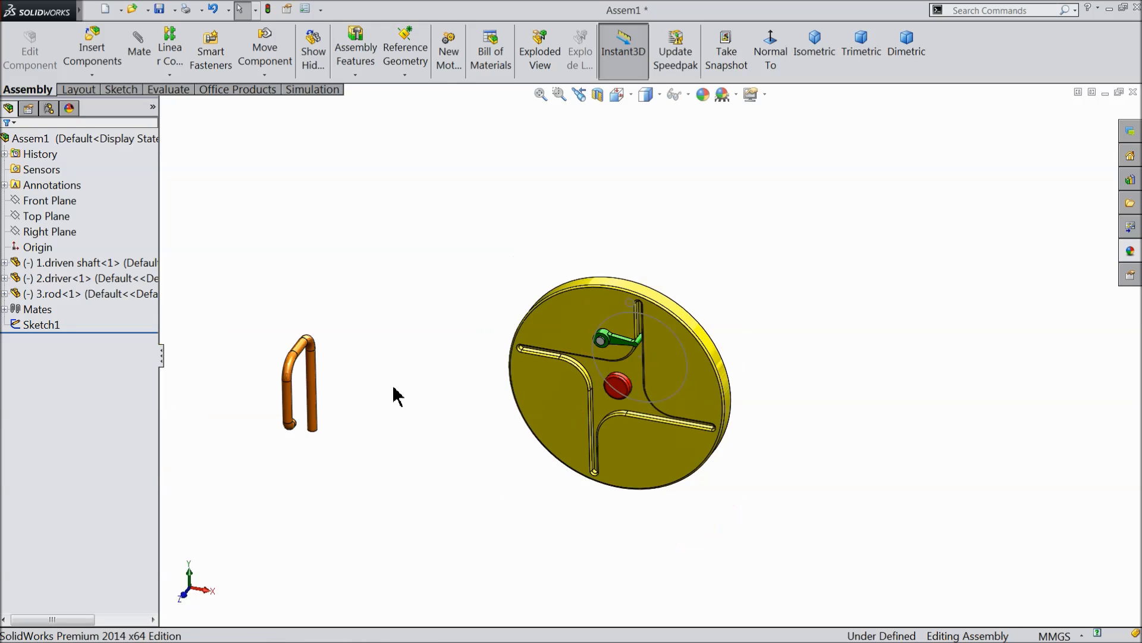
left_click_drag(310, 366, 632, 238)
middle_click_drag(713, 302, 664, 299)
scroll(600, 304, "down", 6)
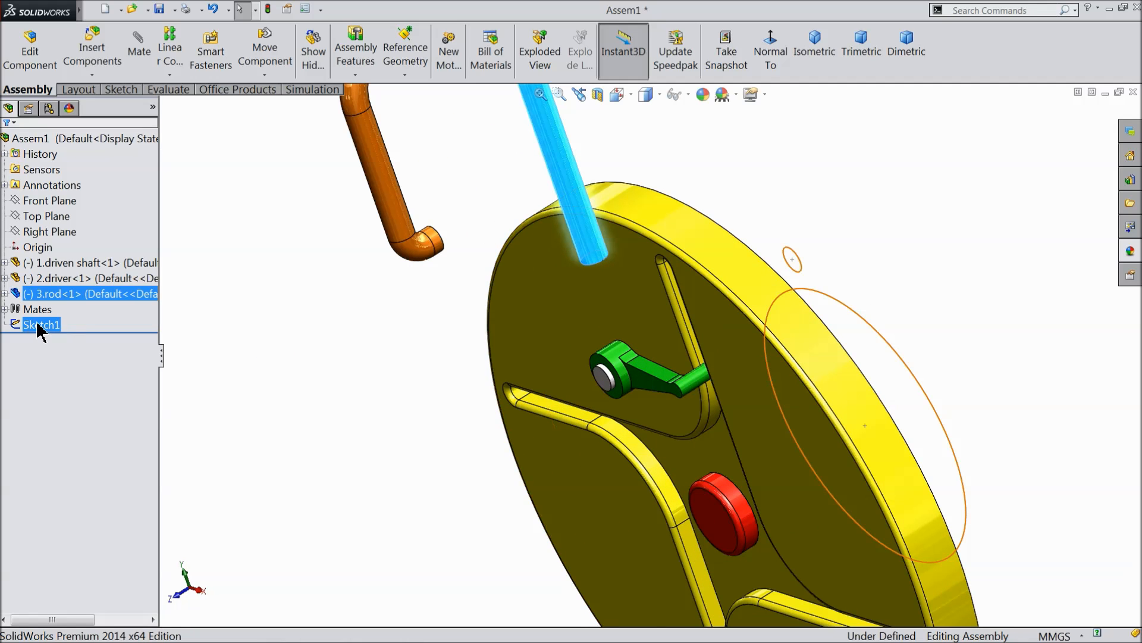
left_click(16, 327)
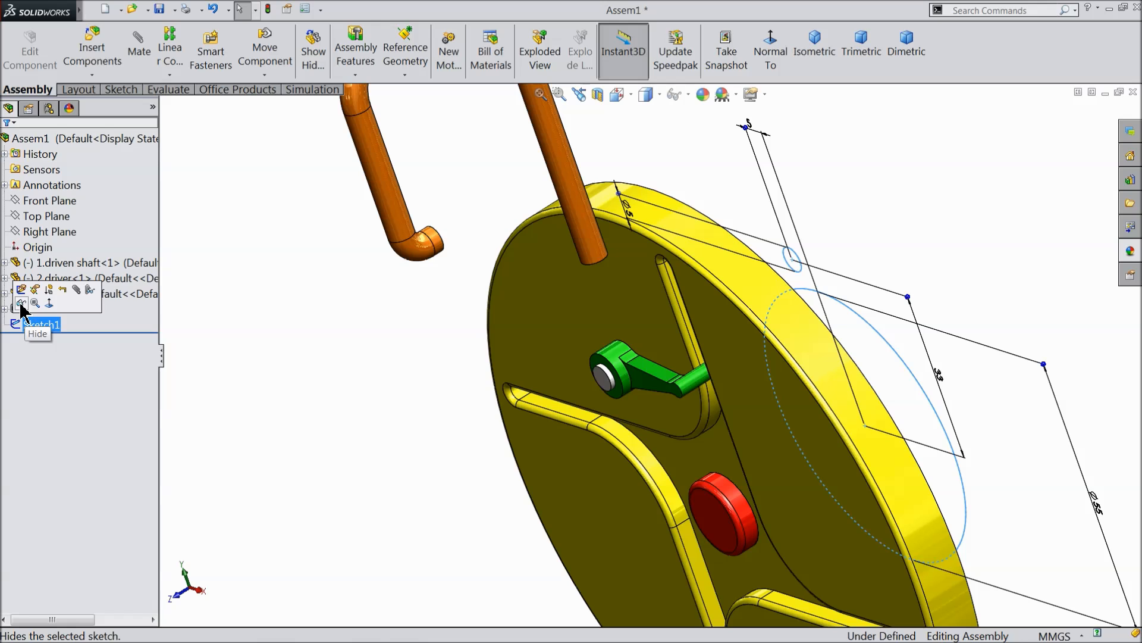
left_click(22, 303)
Add a concentric mate between the white shaft stub in the driver's hub and the cylindrical face at the rod's bent end.
left_click(137, 54)
scroll(599, 384, "up", 4)
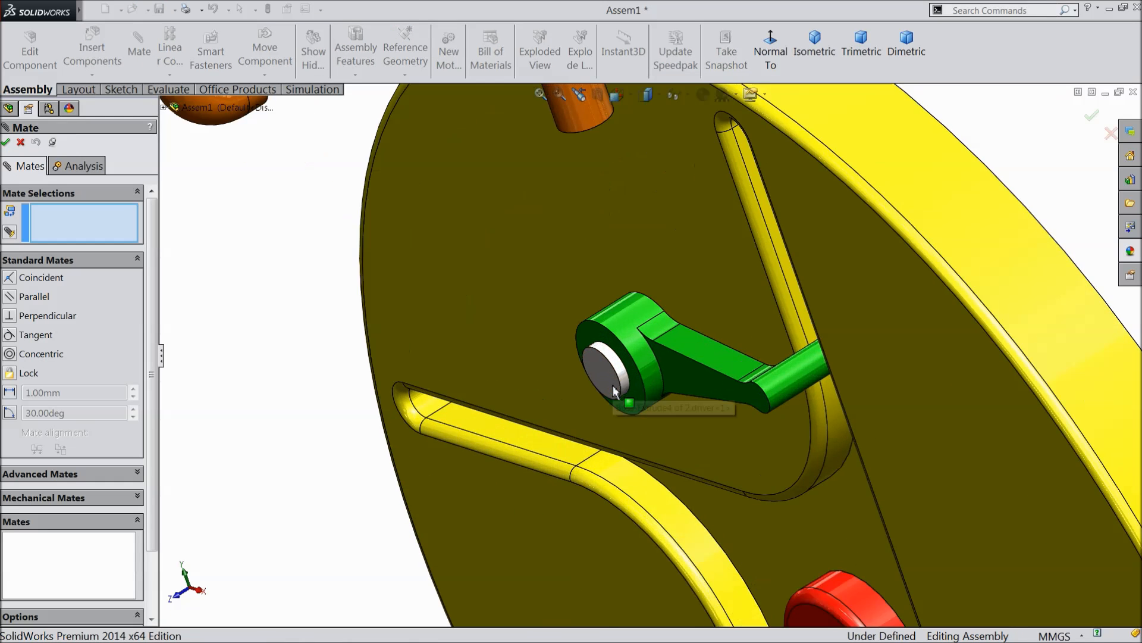
left_click(622, 379)
scroll(622, 375, "down", 3)
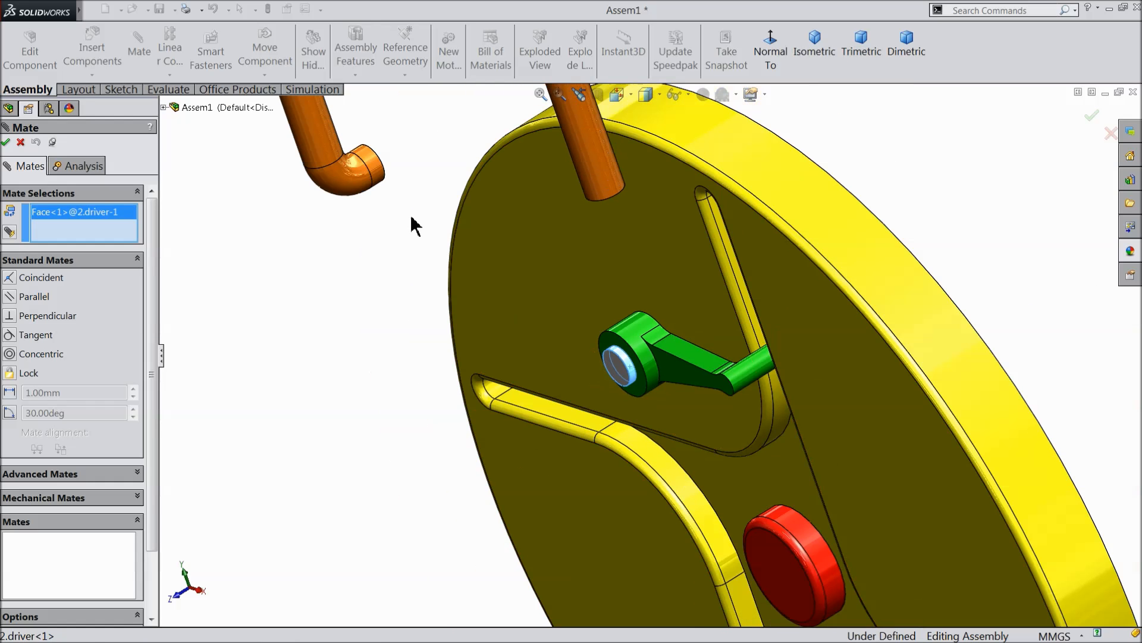
left_click(378, 174)
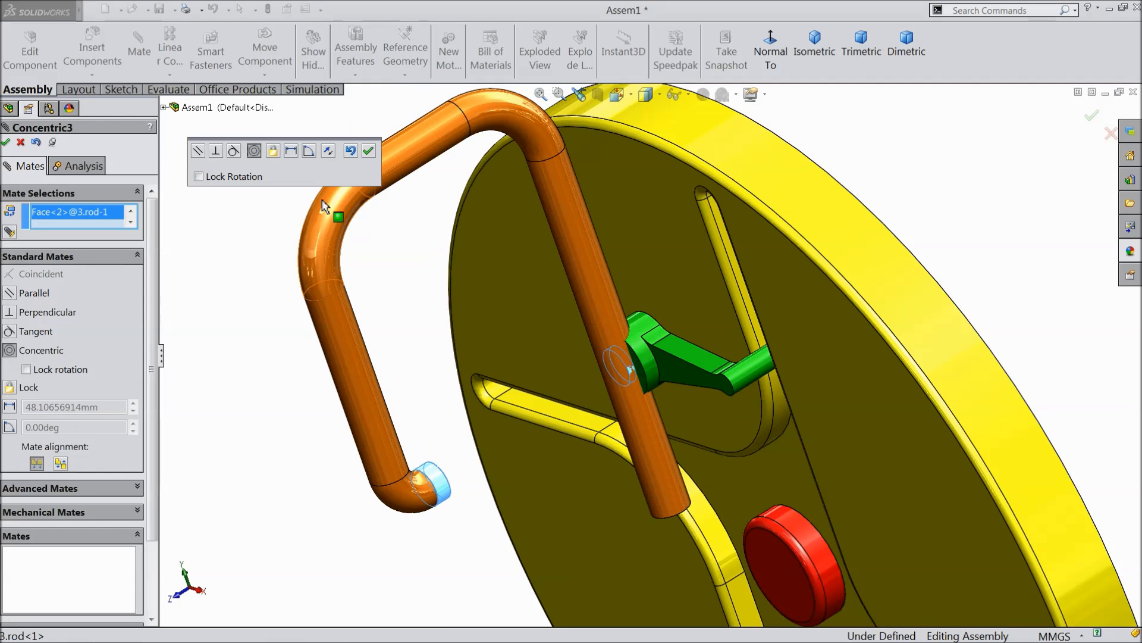
left_click(368, 152)
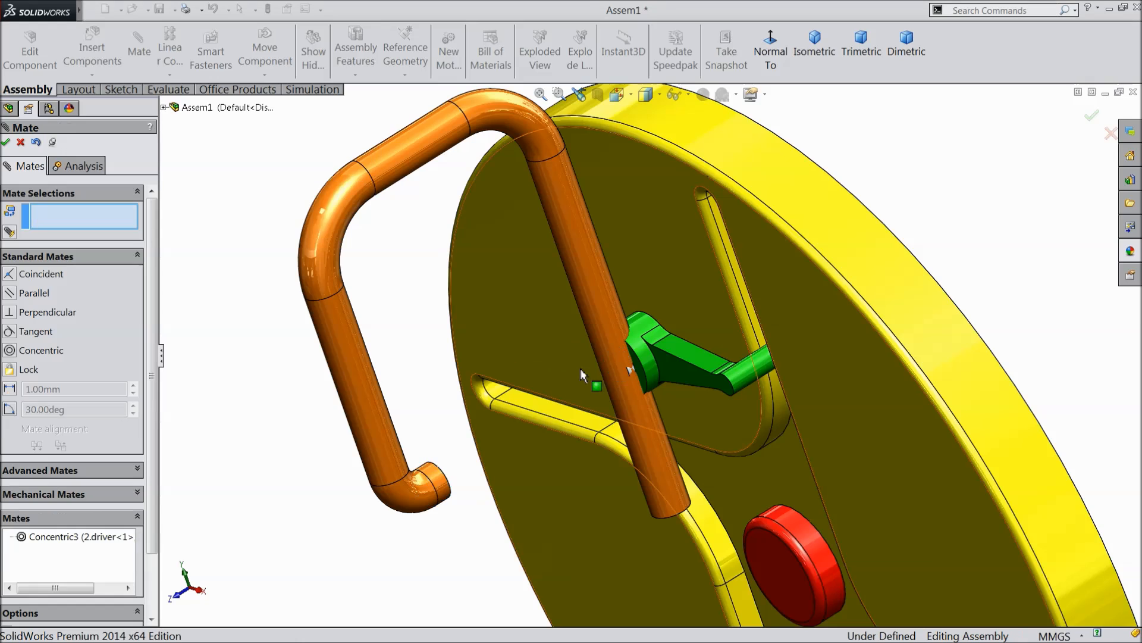
Move the rod clear of the hub and add a coincident mate between its bent end's circular edge and the white stub's edge.
scroll(581, 381, "up", 3)
left_click_drag(688, 438, 798, 391)
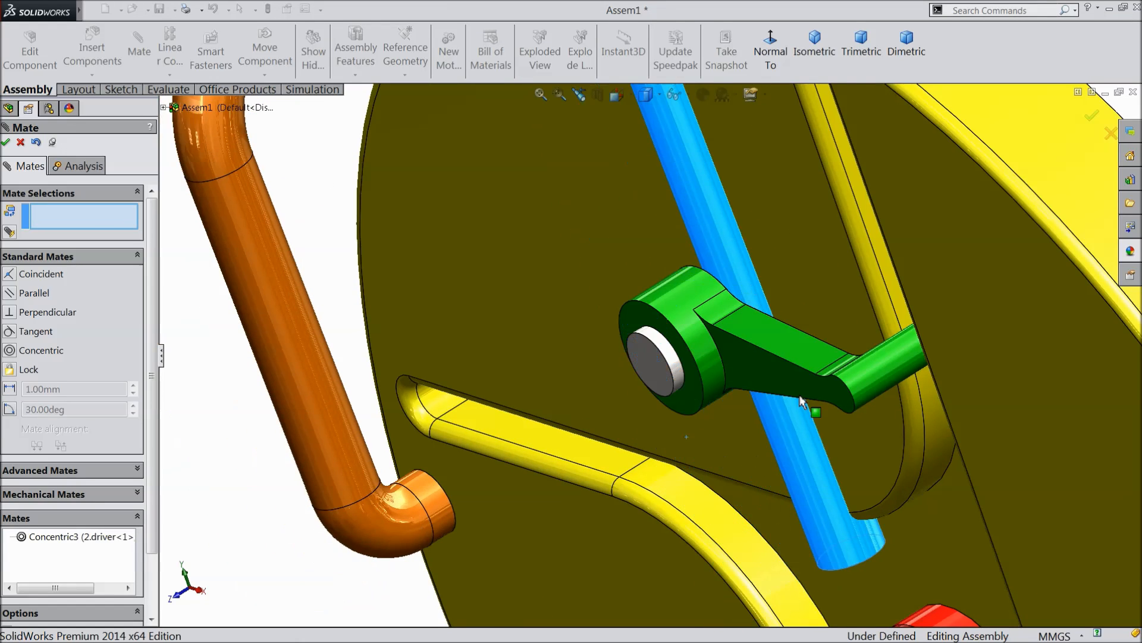
scroll(601, 474, "down", 3)
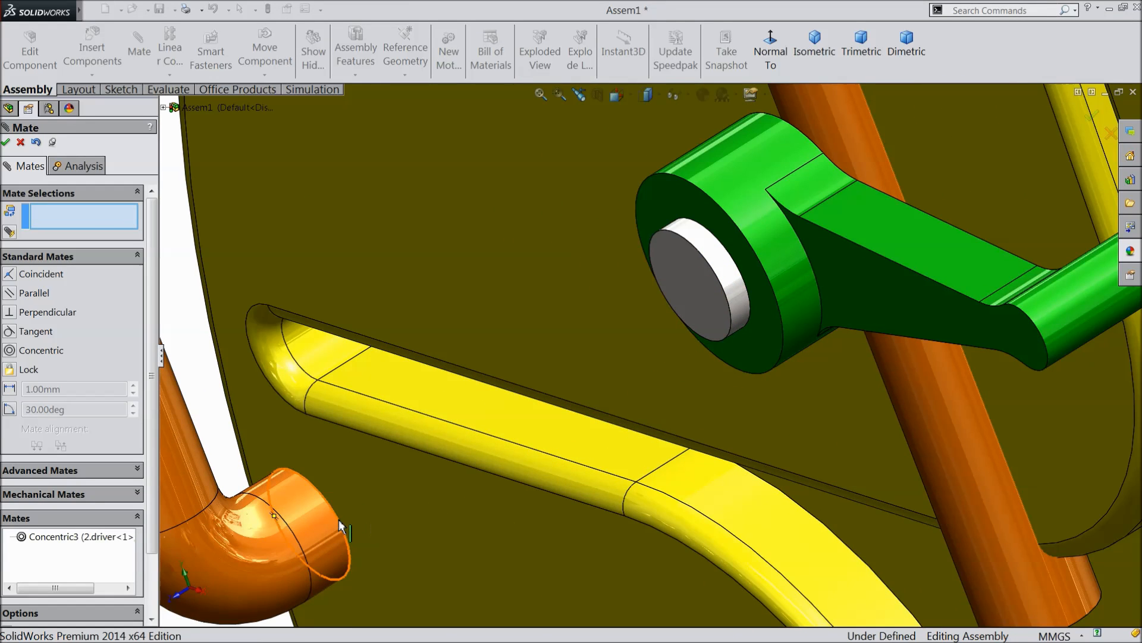
left_click(338, 519)
left_click(731, 324)
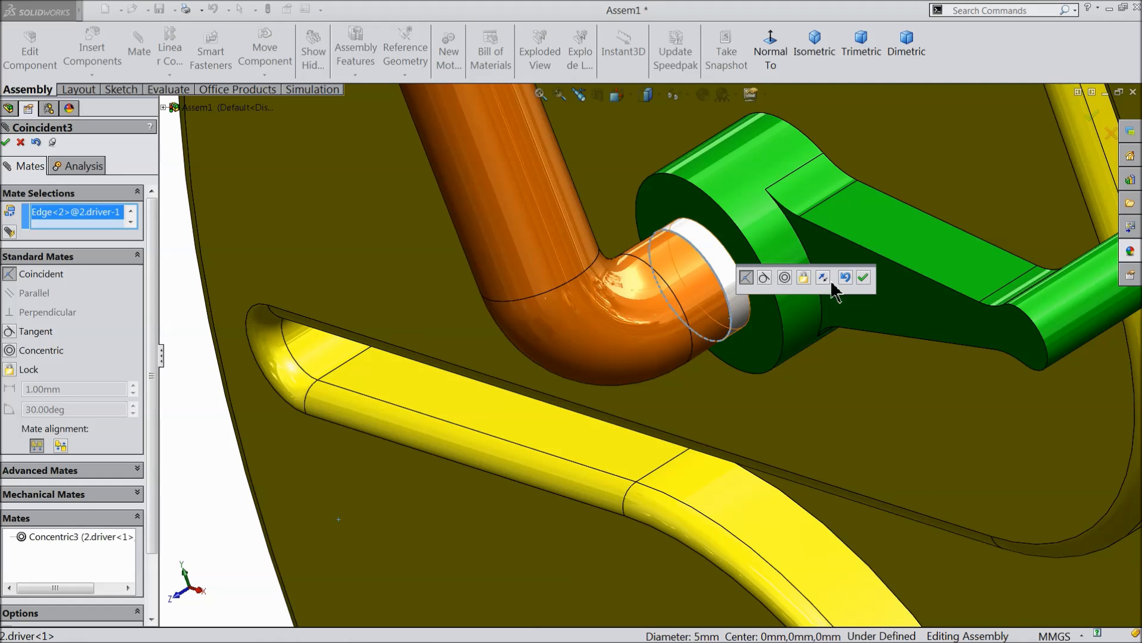
left_click(864, 278)
scroll(666, 410, "up", 10)
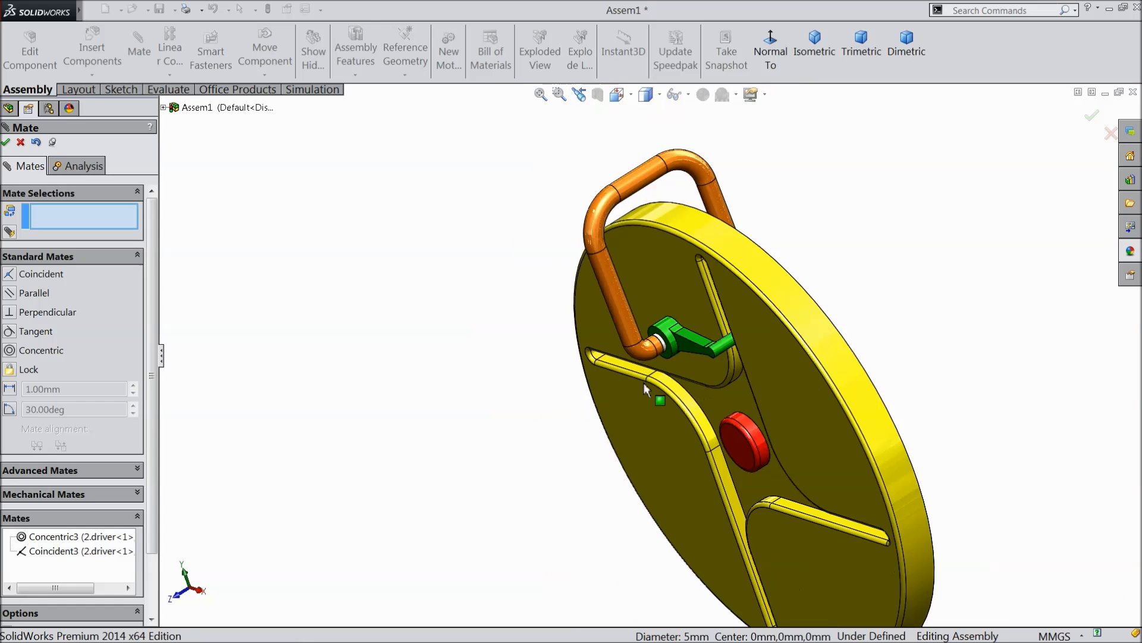
Finish the current mating session and add a parallel mate between the rod's Right Plane and the assembly's Right Plane.
middle_click_drag(665, 406, 725, 346)
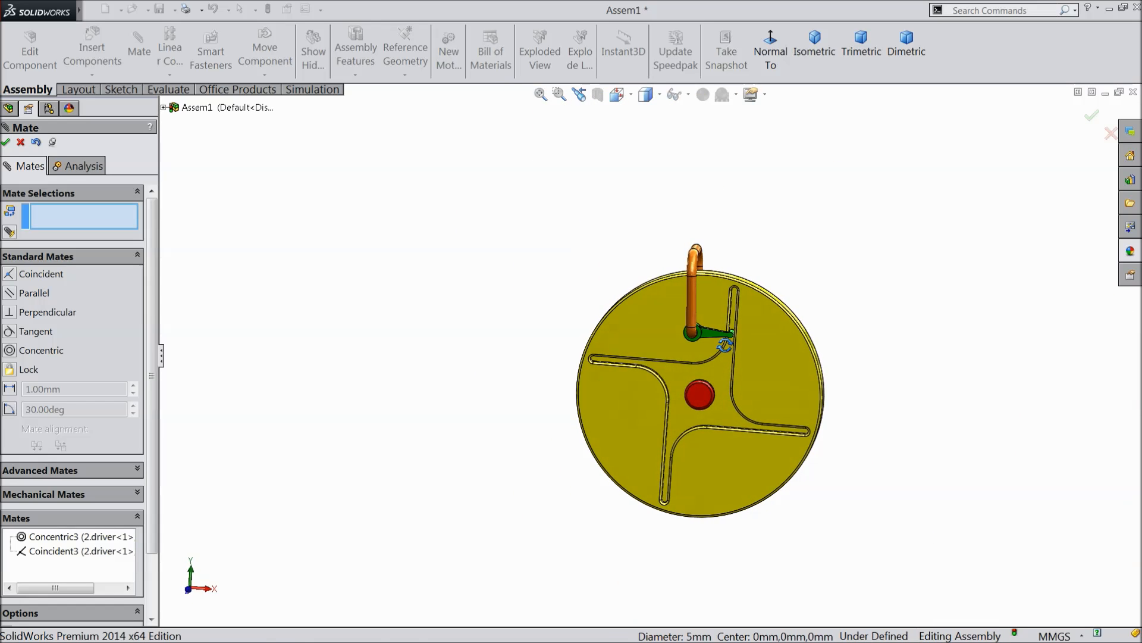
left_click(6, 142)
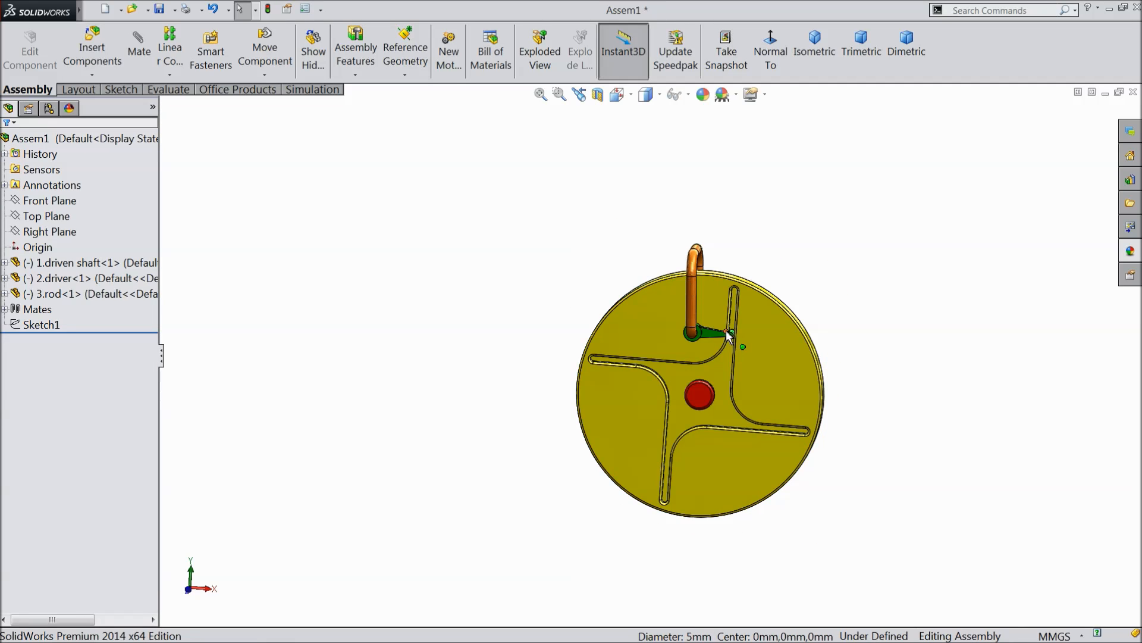
scroll(717, 315, "down", 2)
scroll(710, 304, "down", 1)
left_click(675, 287)
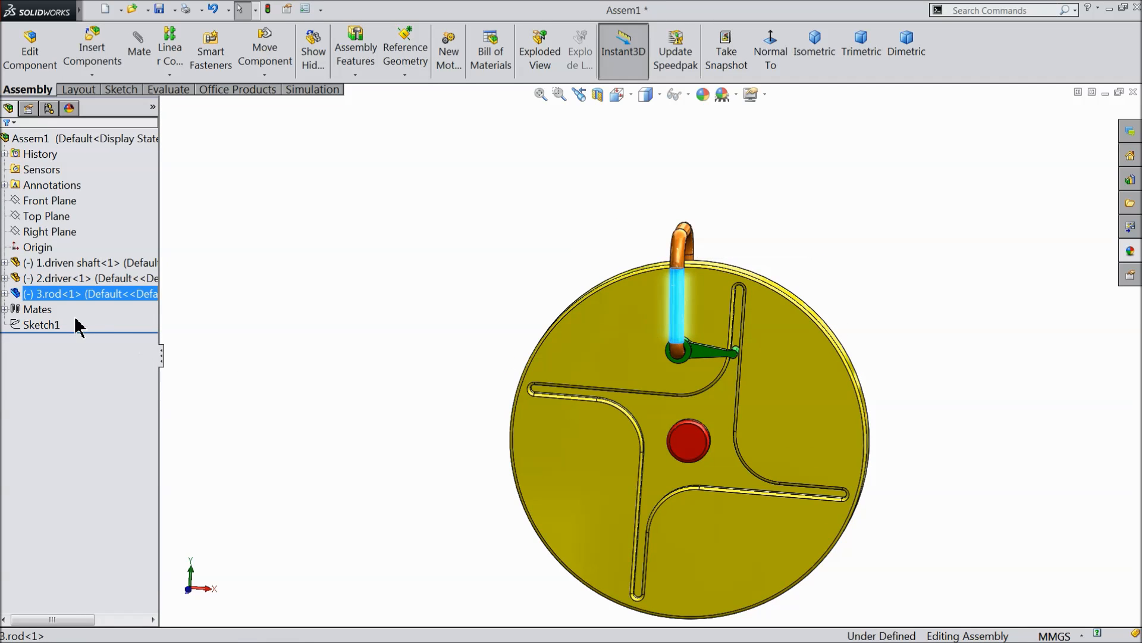
left_click(5, 293)
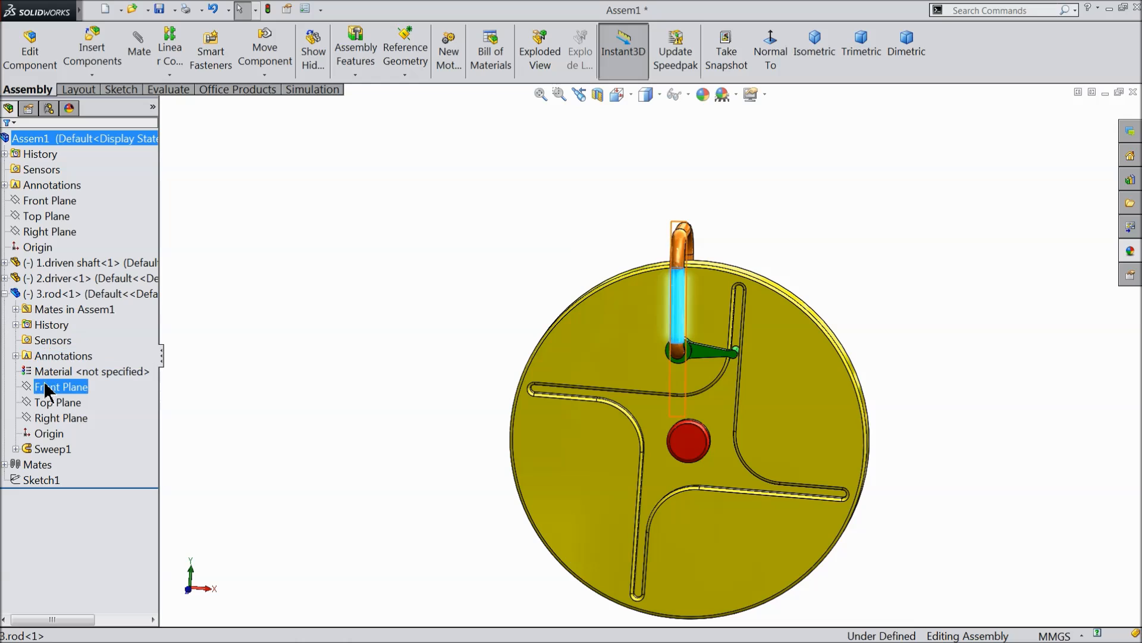
left_click(48, 418)
middle_click_drag(371, 400, 378, 374)
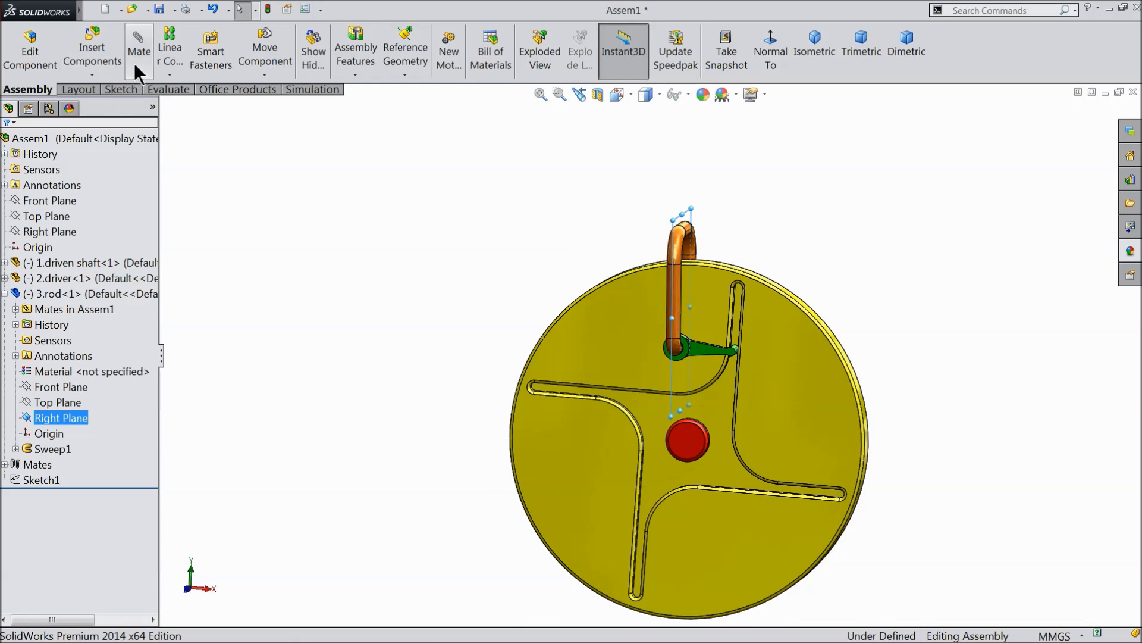
left_click(53, 200, "ctrl")
left_click(45, 216, "ctrl")
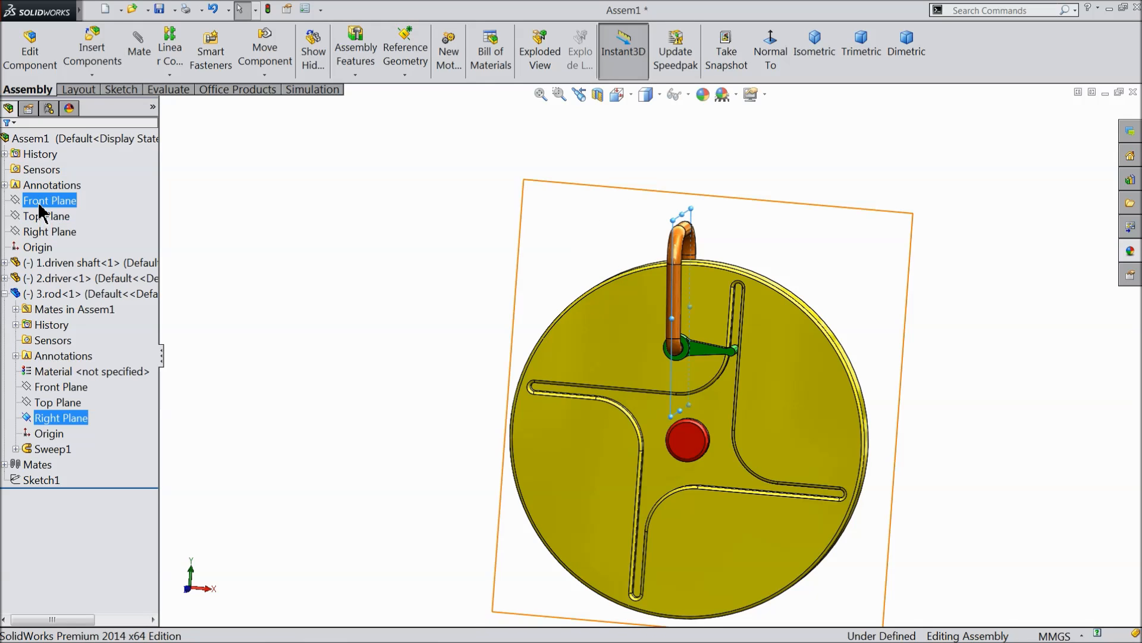
left_click(46, 232, "ctrl")
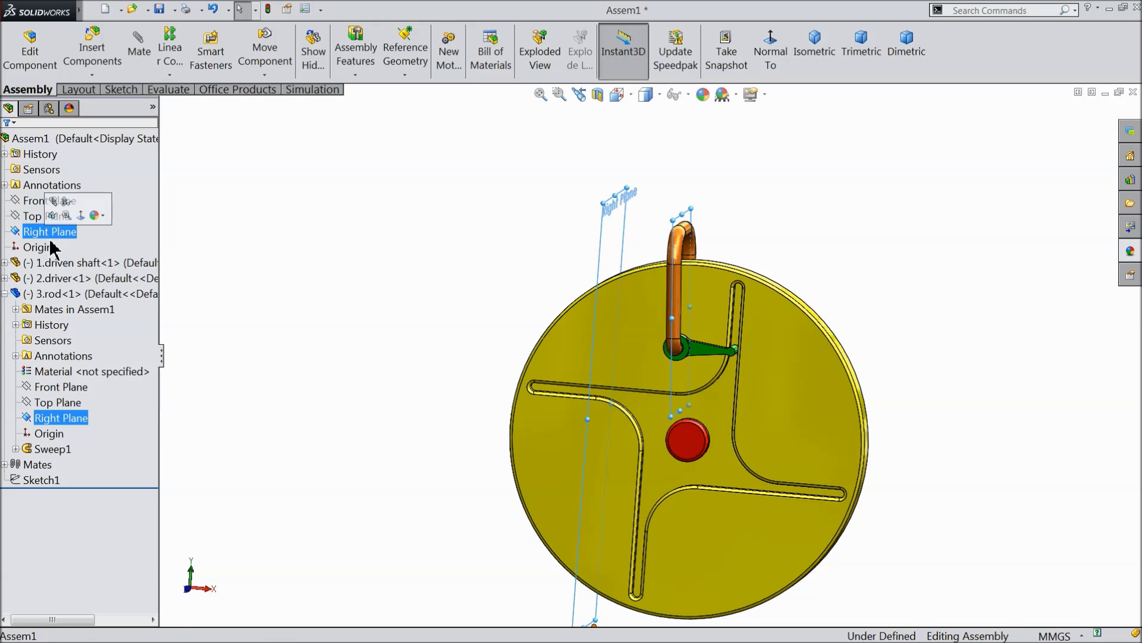
mouse_move(465, 350)
middle_mouse_down()
mouse_move(480, 339)
mouse_move(468, 364)
middle_mouse_up()
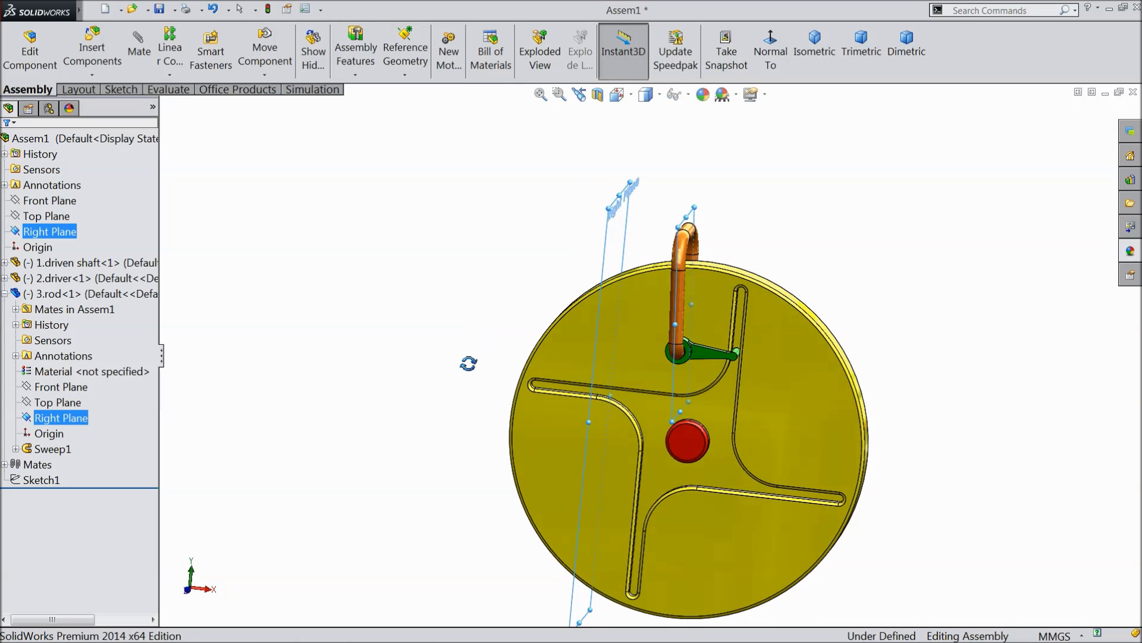
left_click(137, 47)
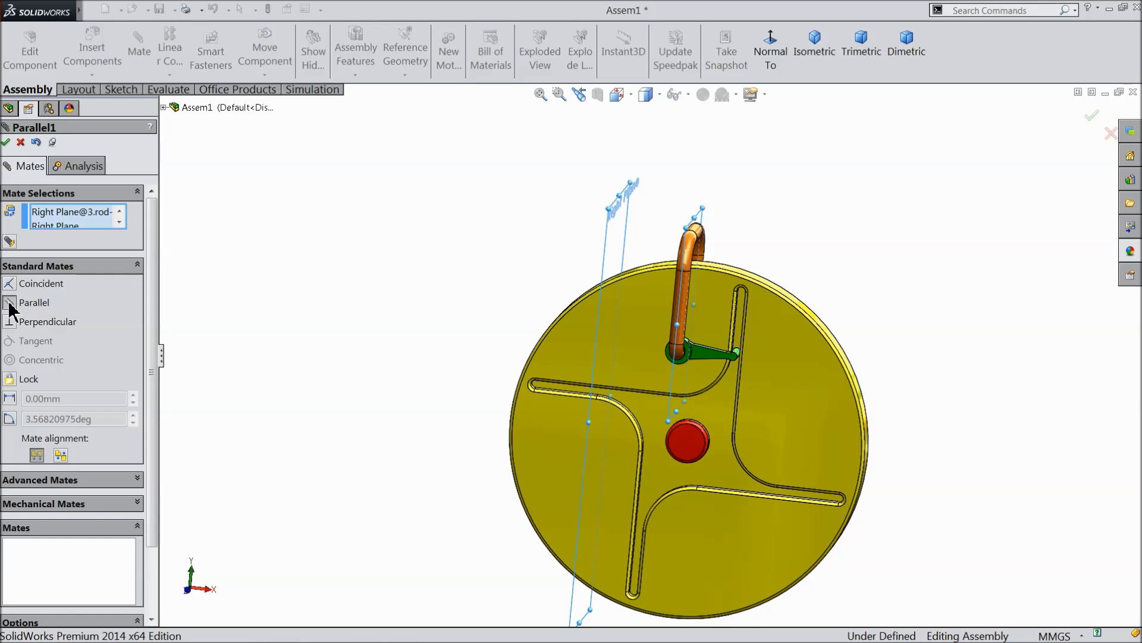
left_click(7, 142)
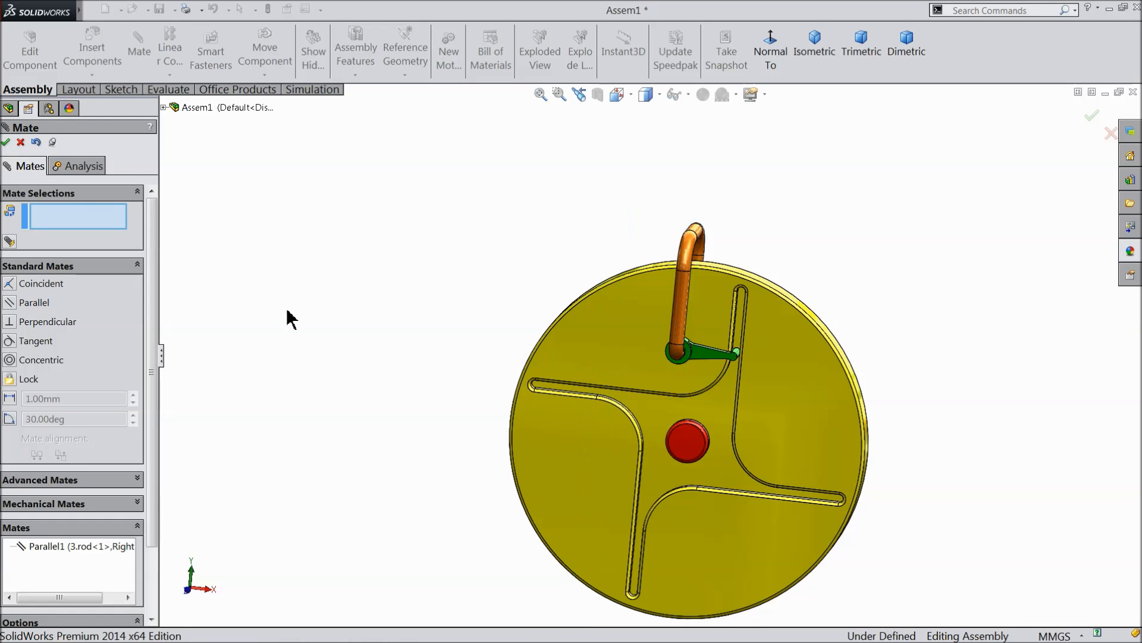
middle_click_drag(289, 319, 88, 252)
left_click(7, 142)
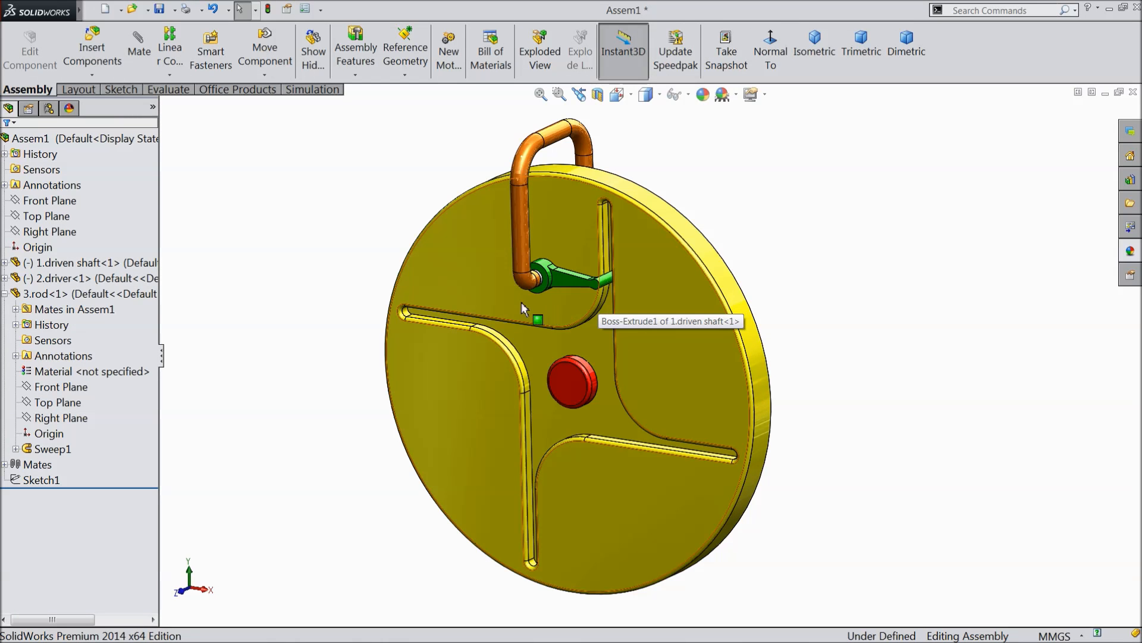
left_click(5, 293)
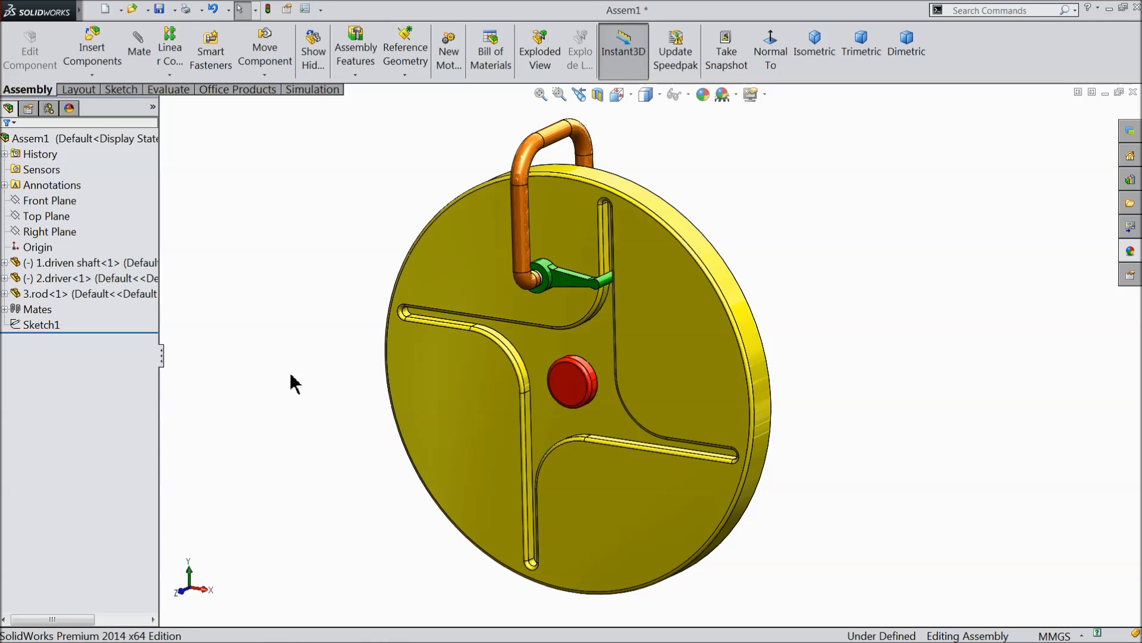
Examine the mated assembly, particularly how the driver's pin sits against the slots in the driven shaft's disc.
middle_click_drag(573, 360, 604, 390)
scroll(634, 325, "down", 6)
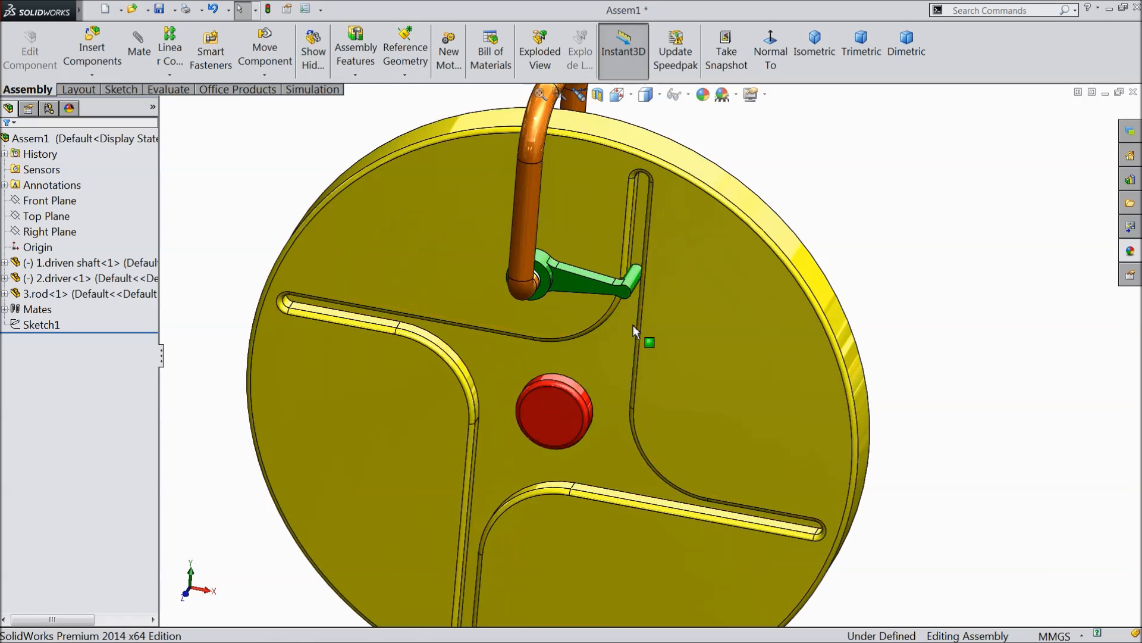
scroll(649, 259, "down", 2)
mouse_move(686, 287)
middle_mouse_down()
mouse_move(708, 301)
mouse_move(680, 275)
middle_mouse_up()
scroll(680, 275, "up", 12)
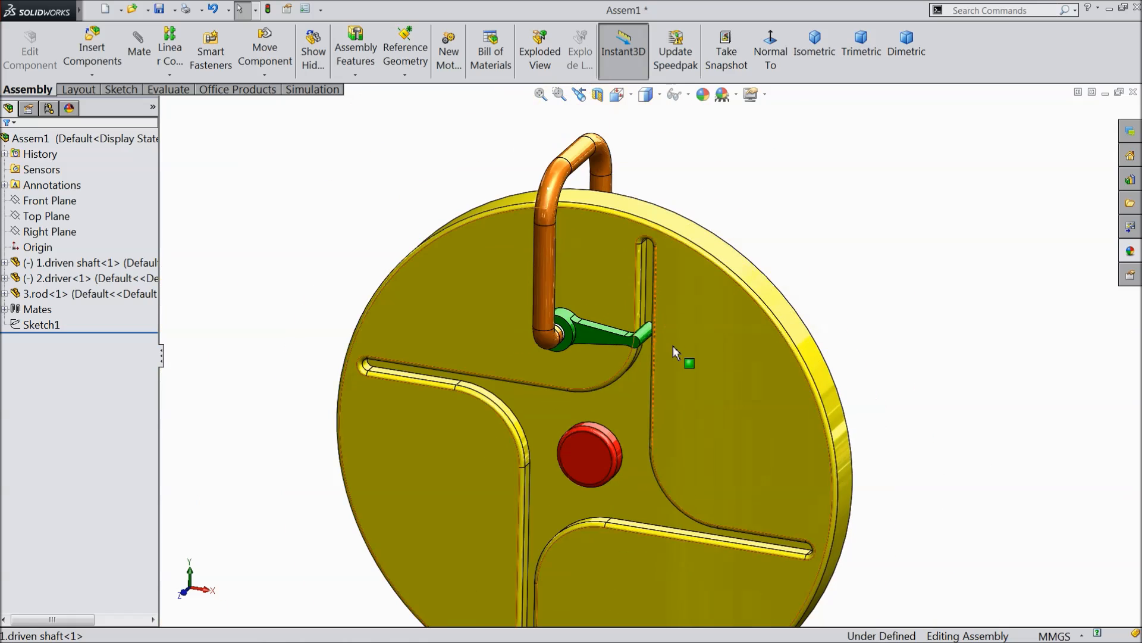
middle_click_drag(658, 436, 659, 361)
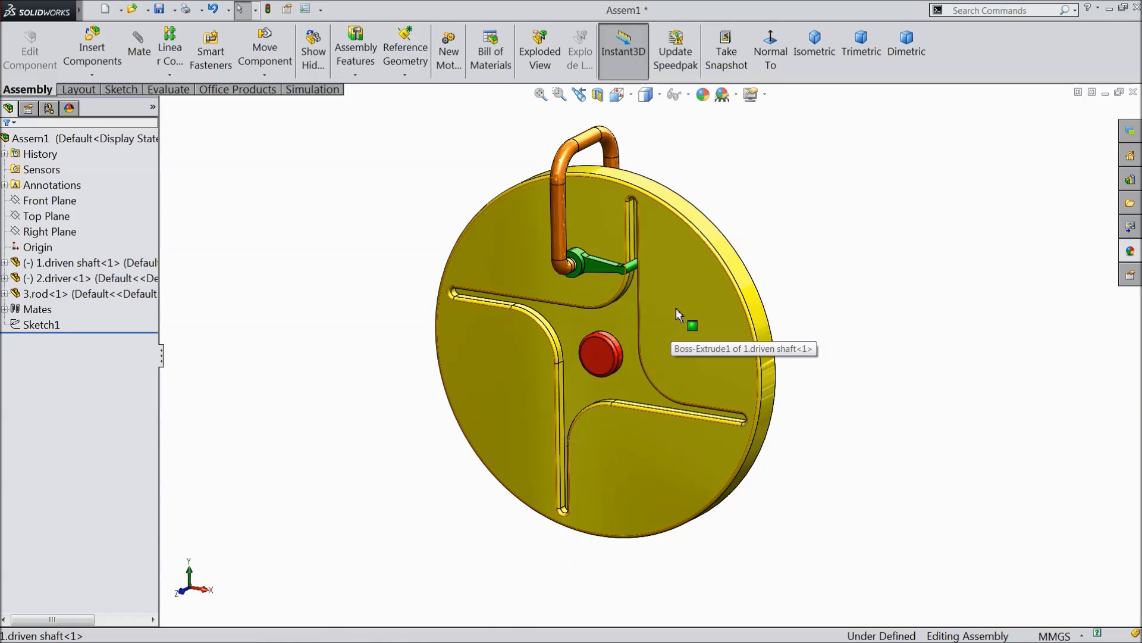
middle_click_drag(676, 309, 689, 286)
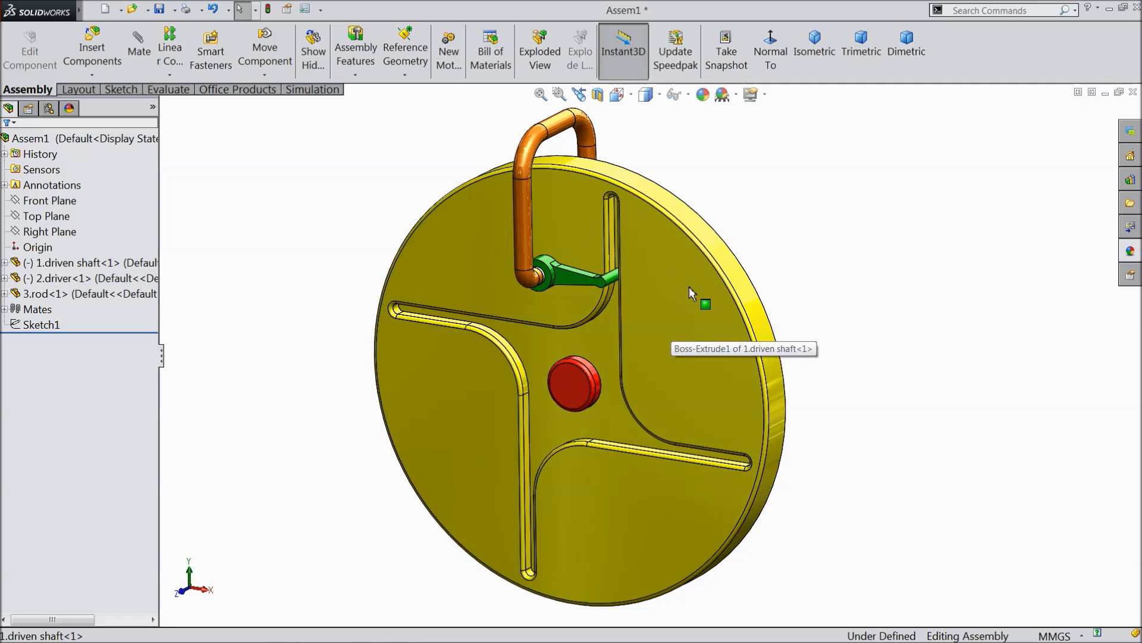
right_click(824, 171)
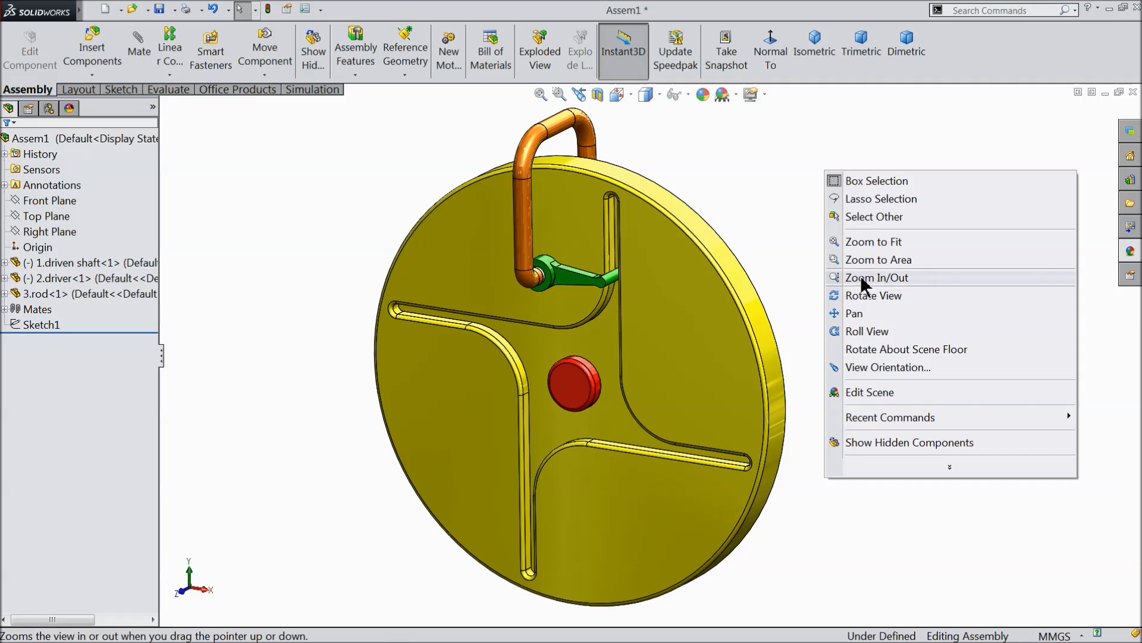
left_click(862, 282)
left_click_drag(869, 281, 872, 278)
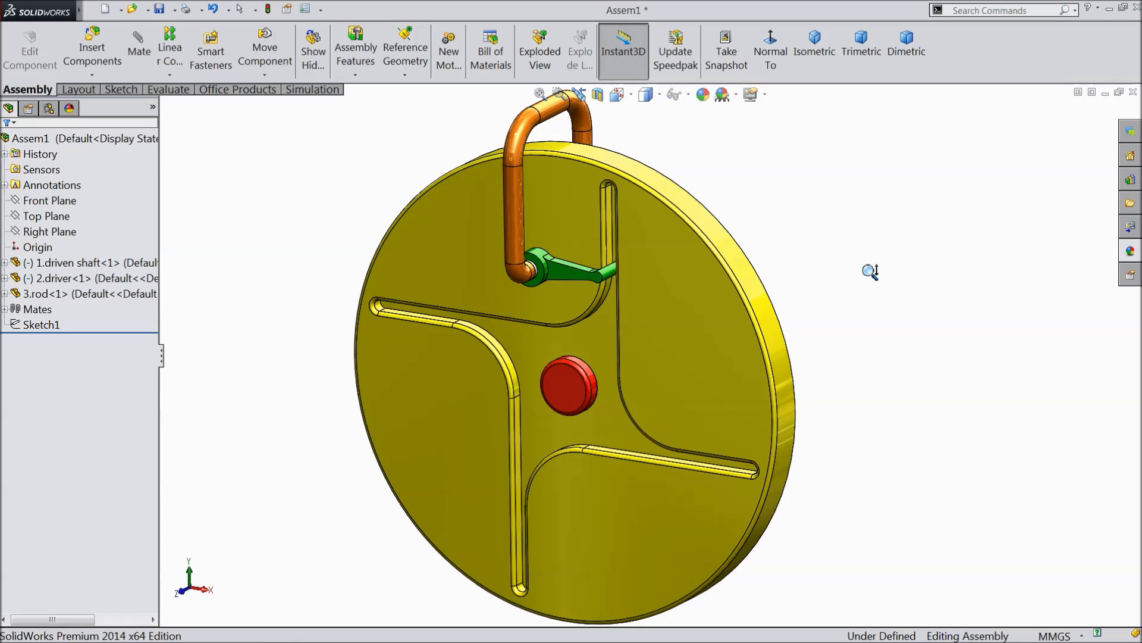
right_click(871, 271)
left_click(897, 370)
left_click_drag(896, 357, 901, 337)
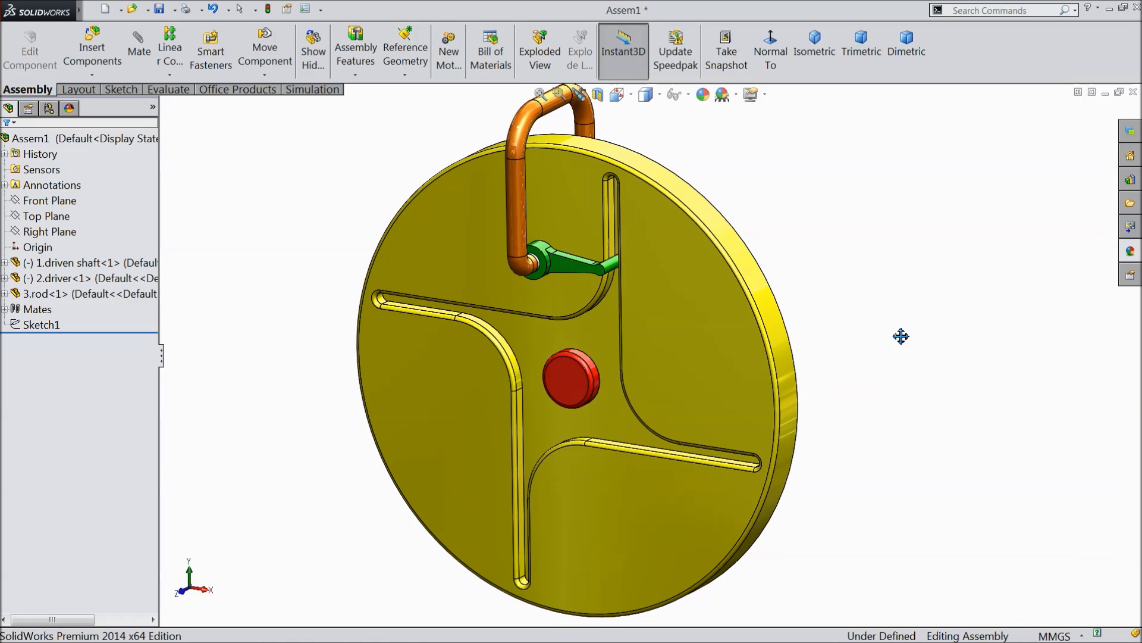
Rebuild and save the assembly as Assem1.SLDASM in the Controlled Output Escapements mechanism folder.
left_click(159, 9)
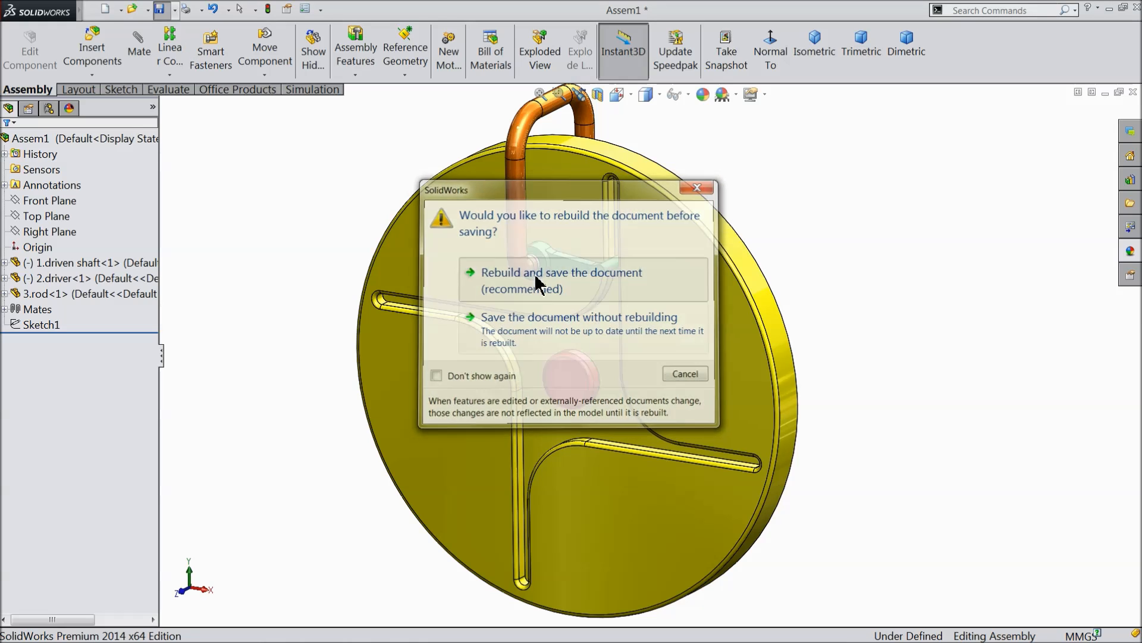
left_click(539, 282)
left_click(934, 570)
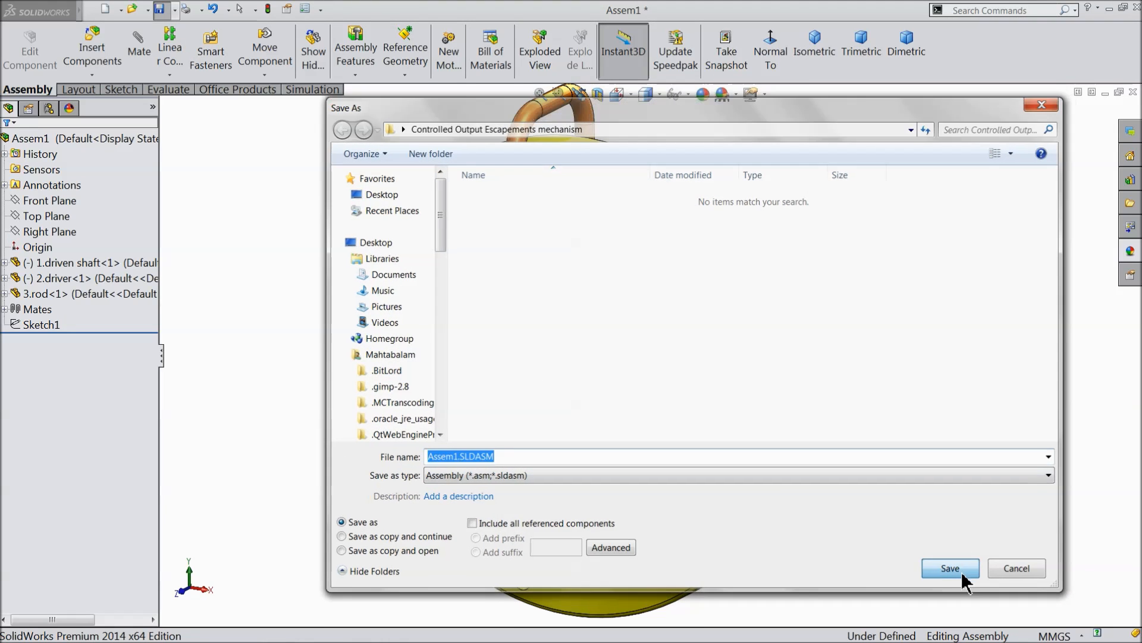
Show the MotionManager and open Motion Study 1 with its timeline expanded.
right_click(965, 60)
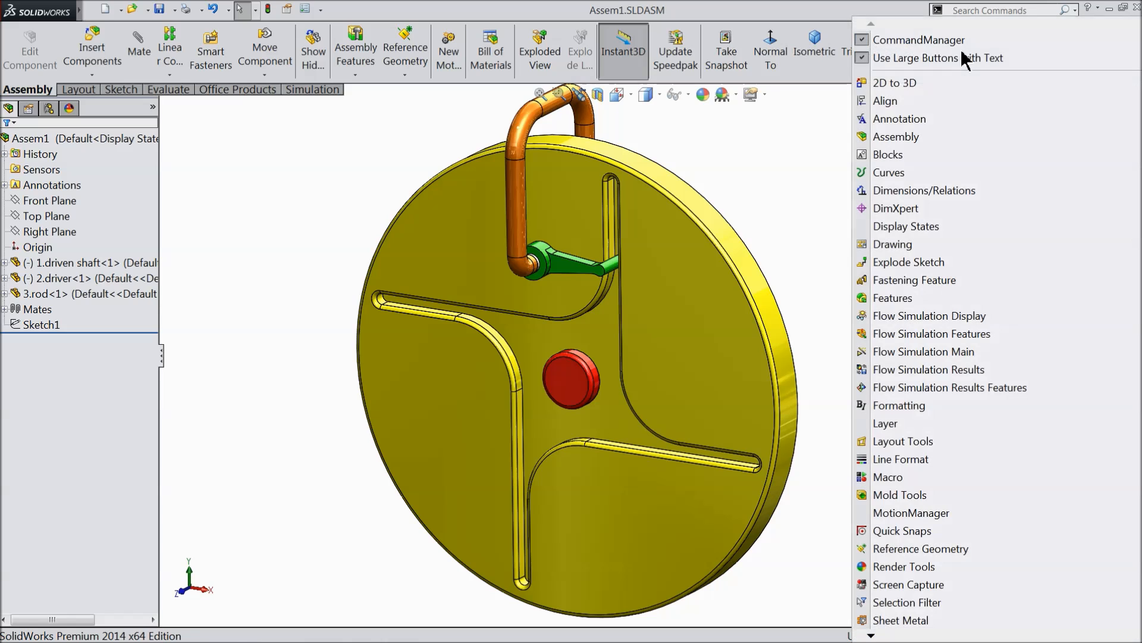
left_click(904, 512)
left_click(158, 619)
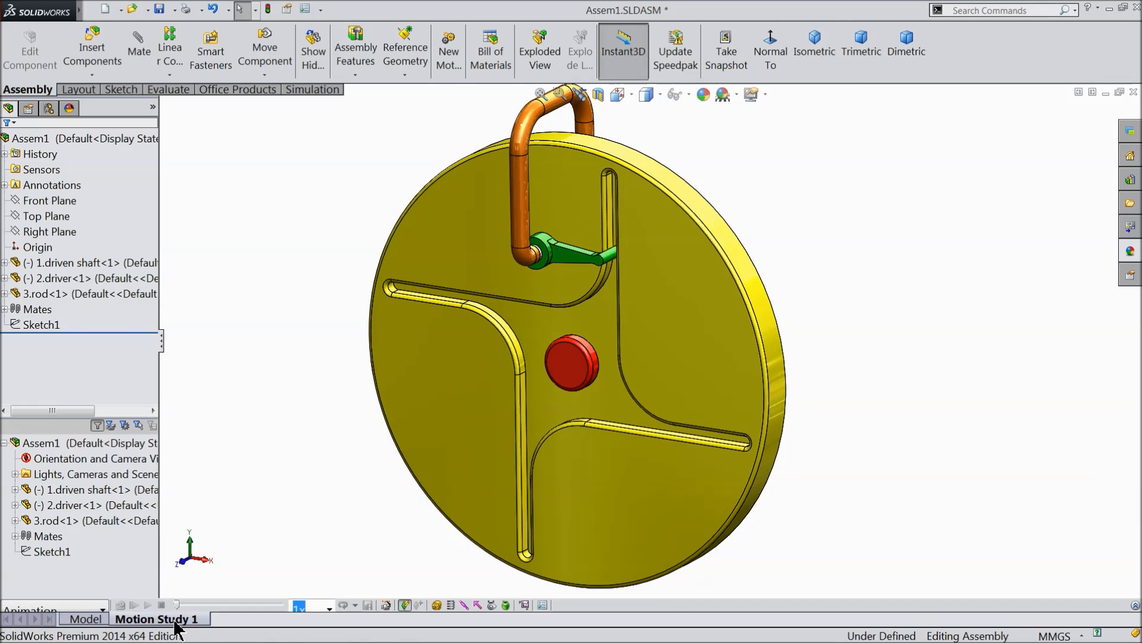
left_click(1134, 605)
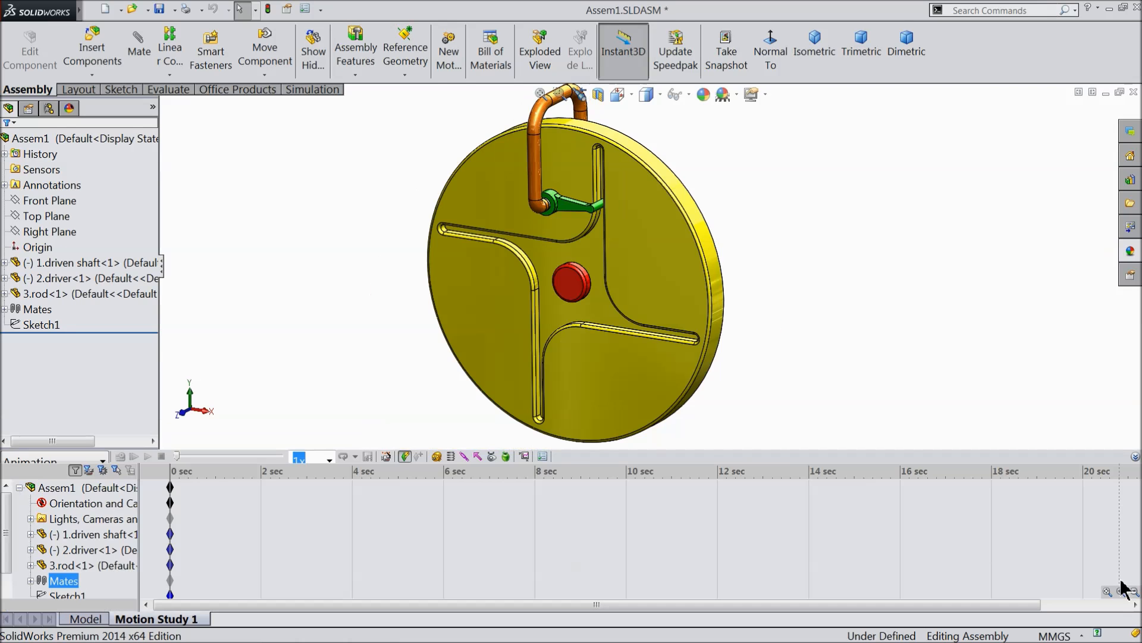
Change the type of Motion Study 1 to Motion Analysis.
left_click(177, 489)
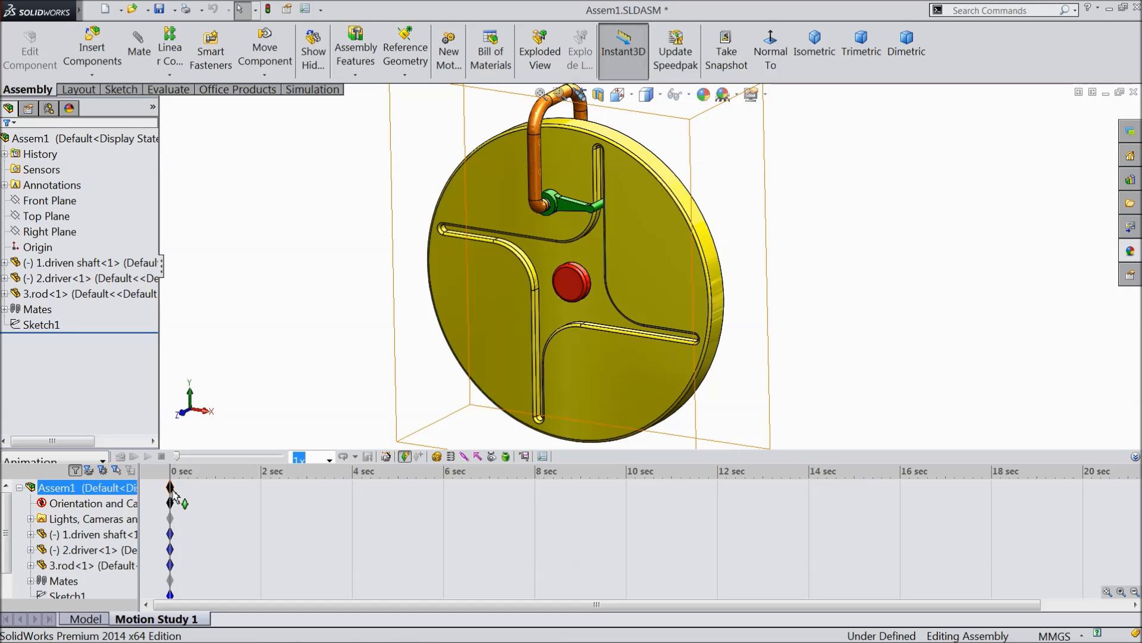
left_click(102, 461)
left_click(41, 507)
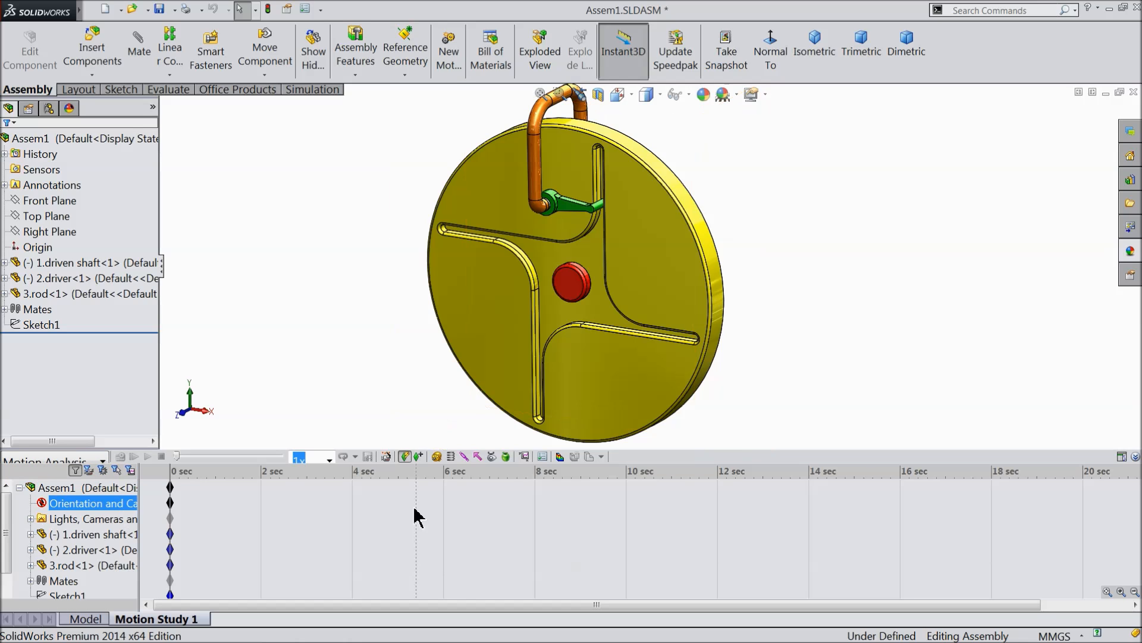
left_click(586, 486)
Accept the motion study properties and set the study's duration to 16 seconds.
left_click(543, 457)
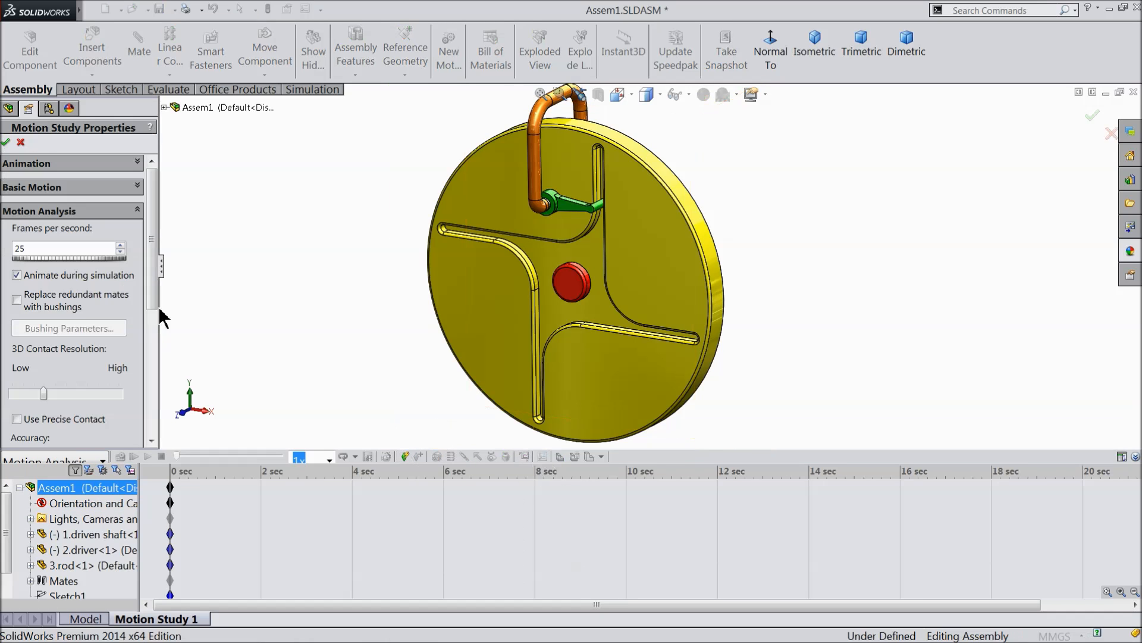
left_click(8, 143)
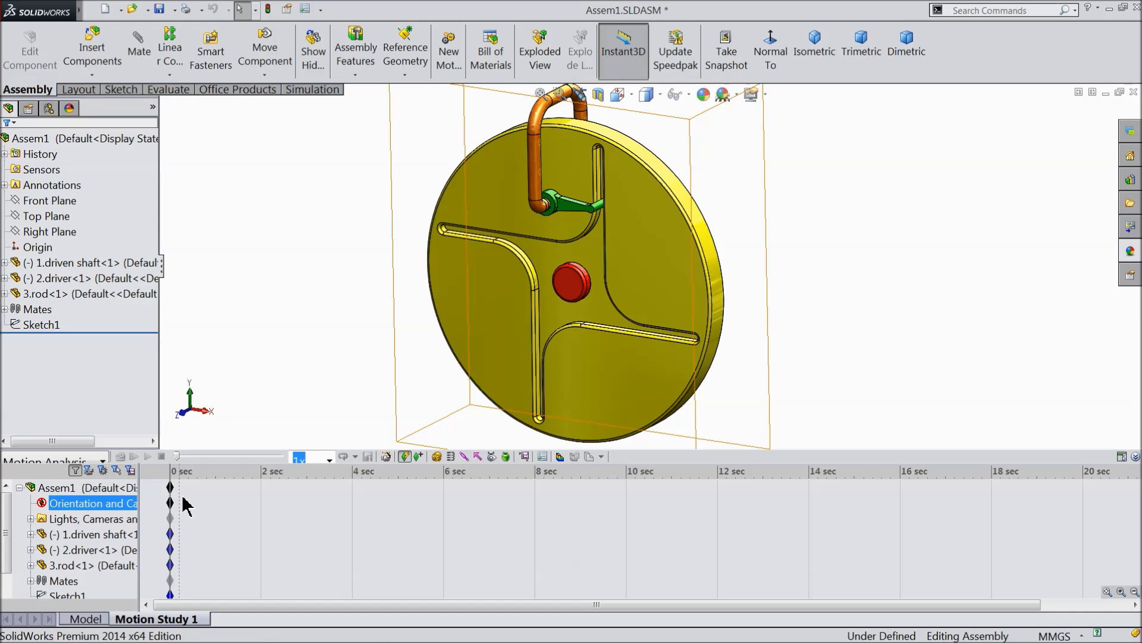
left_click_drag(172, 488, 364, 490)
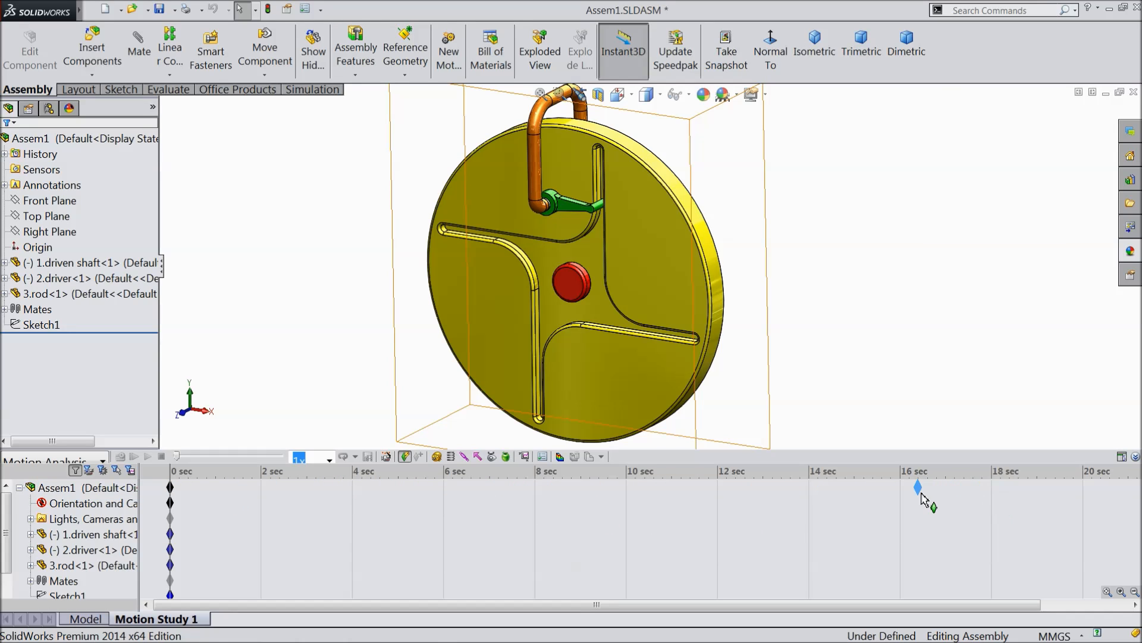
left_click_drag(901, 498, 903, 497)
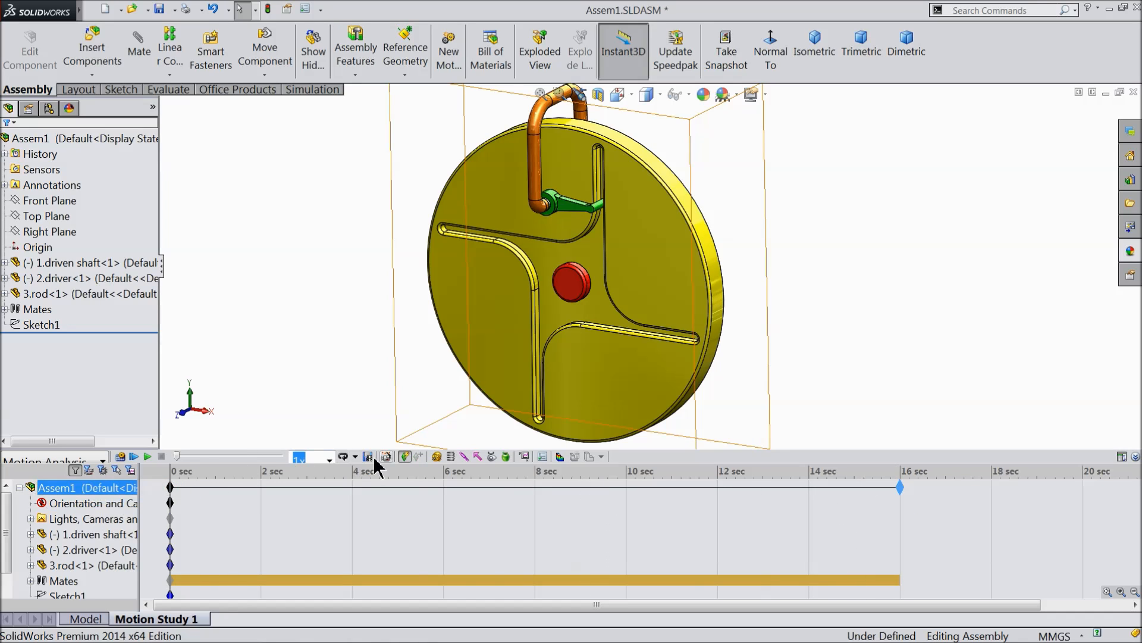
Add a solid body contact between the driver and the driven shaft in the motion study.
left_click(492, 458)
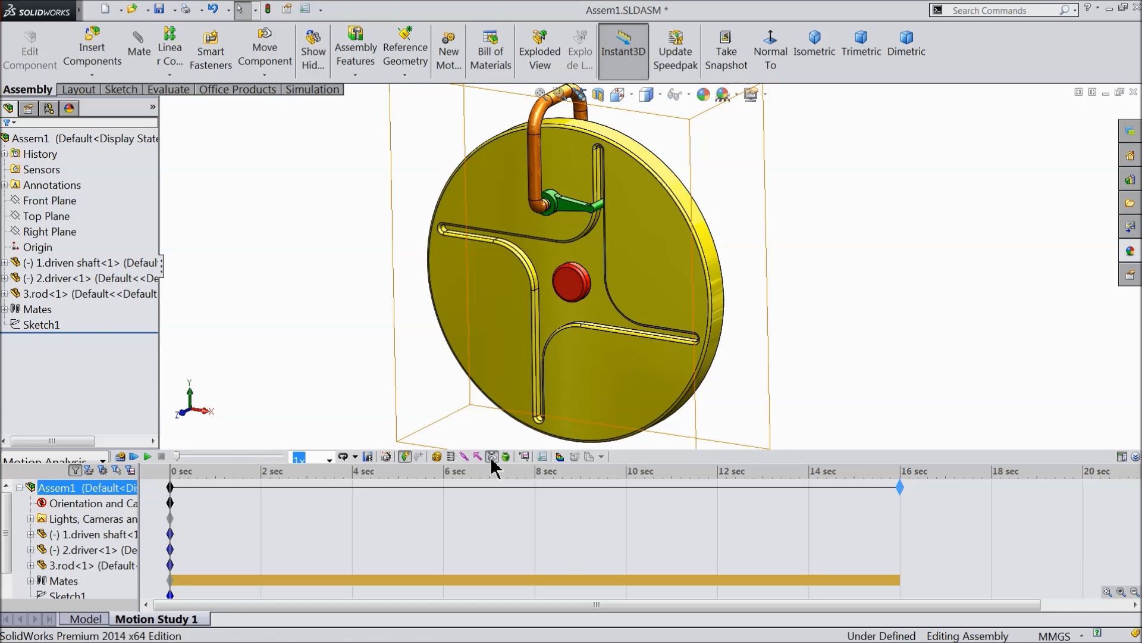
left_click(585, 221)
left_click(641, 219)
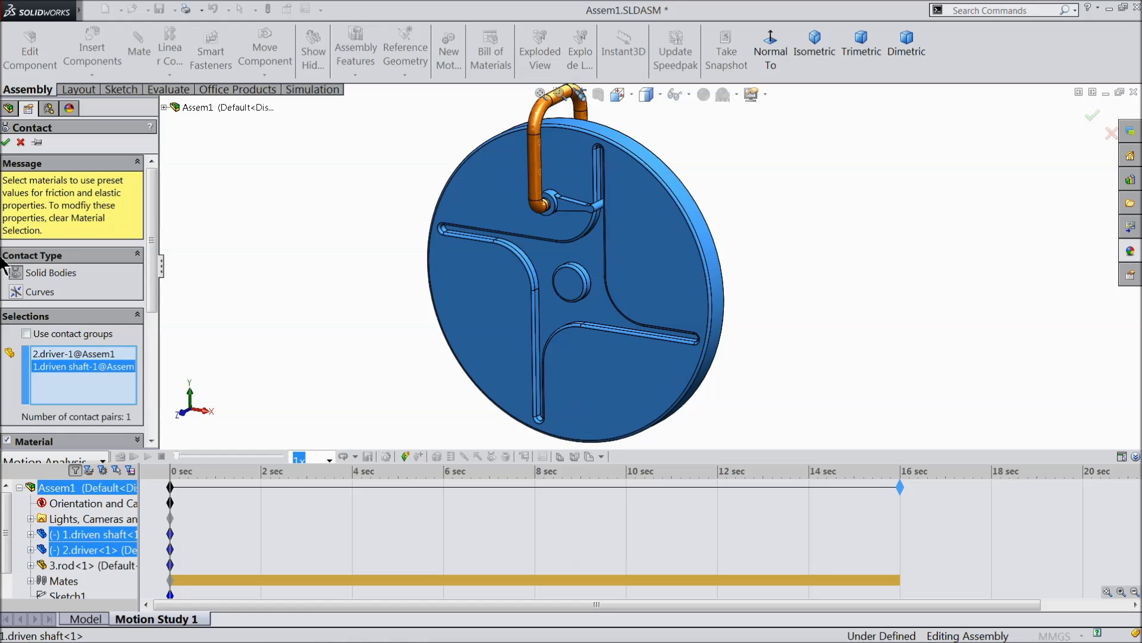
left_click(6, 143)
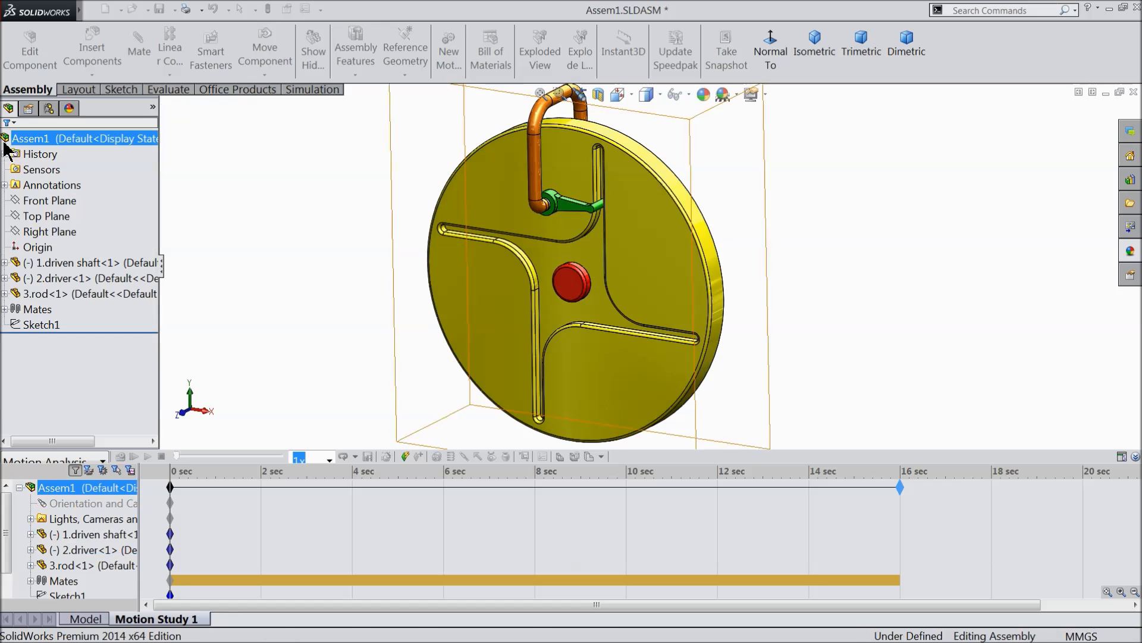
Add a constant-speed rotary motor of 20 RPM on the cylindrical hole face of the driver around the rod.
left_click(437, 456)
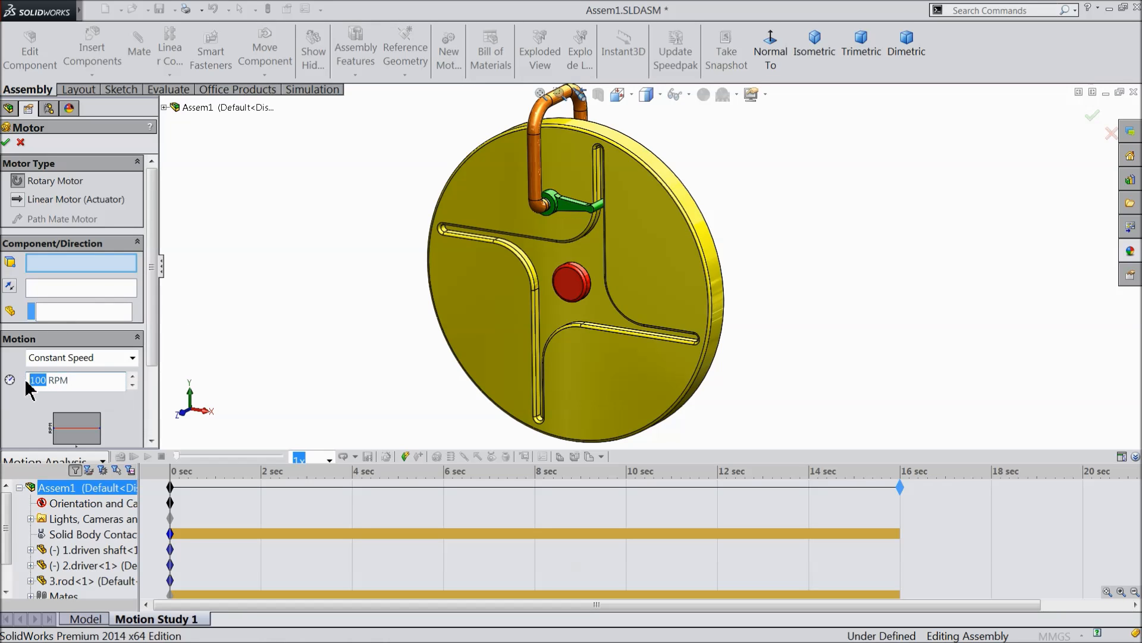
scroll(550, 248, "down", 10)
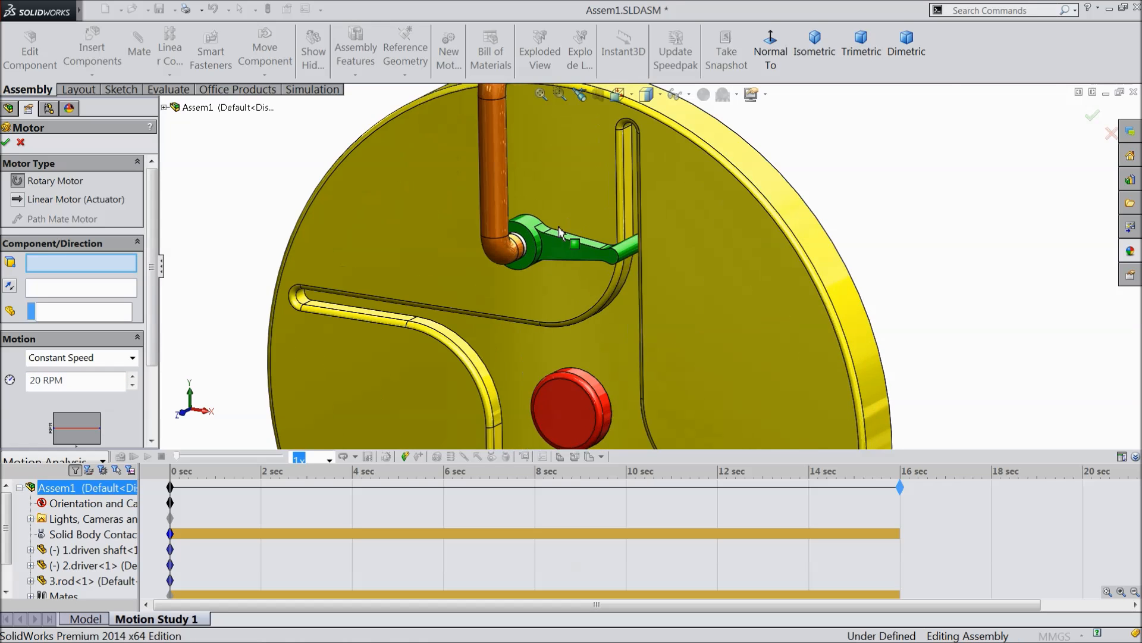
left_click(549, 248)
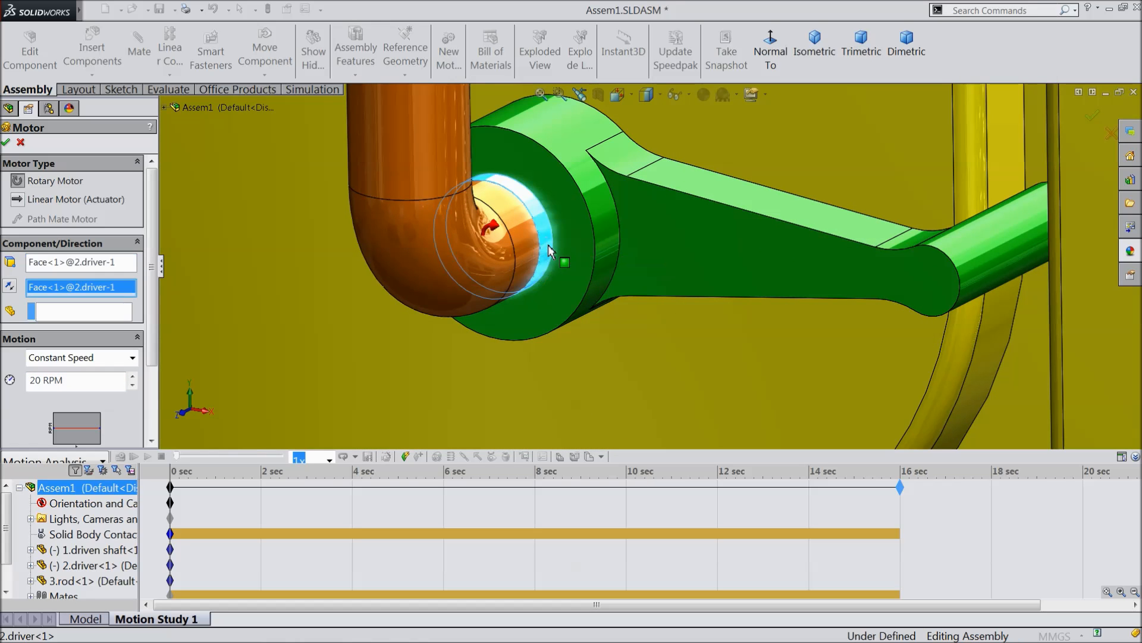
scroll(553, 262, "up", 8)
scroll(557, 287, "up", 8)
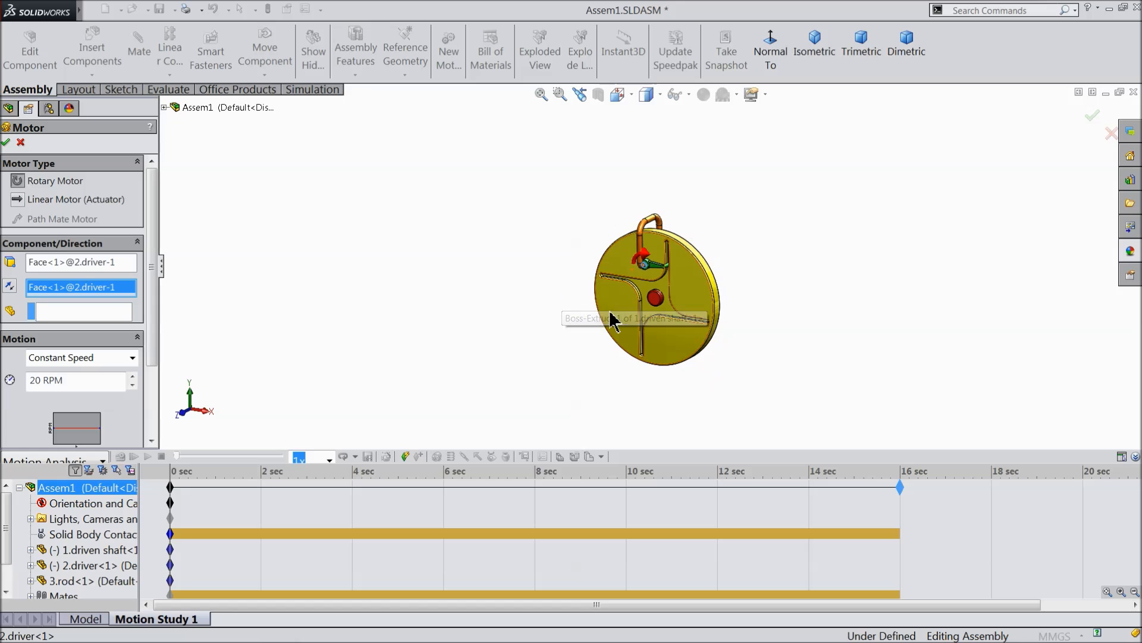
scroll(691, 282, "down", 4)
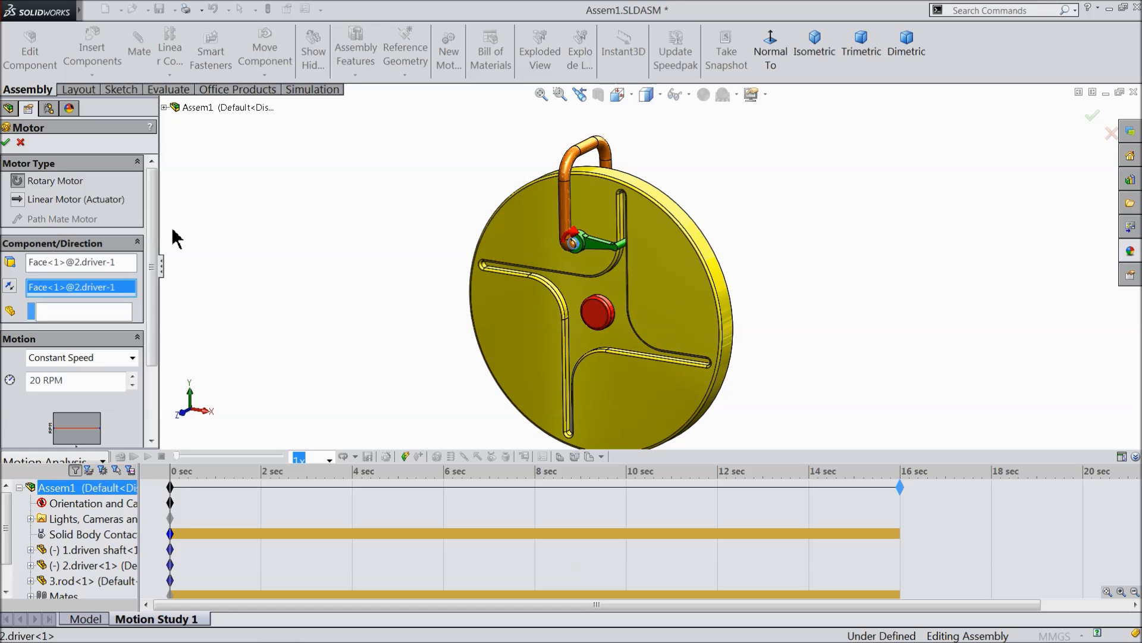
left_click(7, 142)
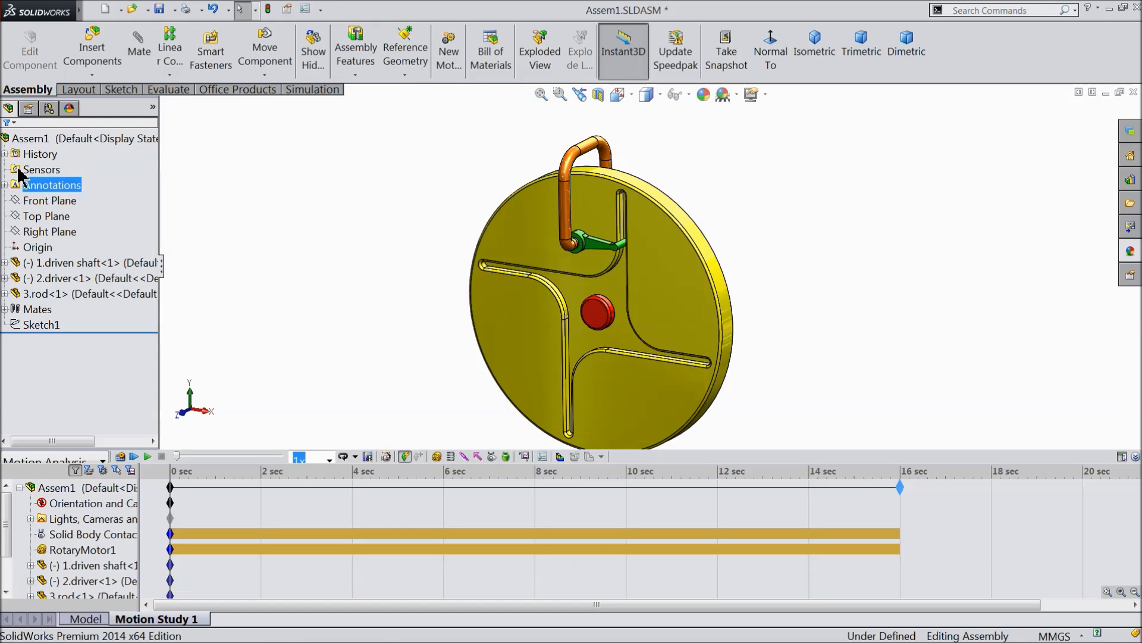
Calculate the motion study and collapse the MotionManager timeline.
left_click(121, 457)
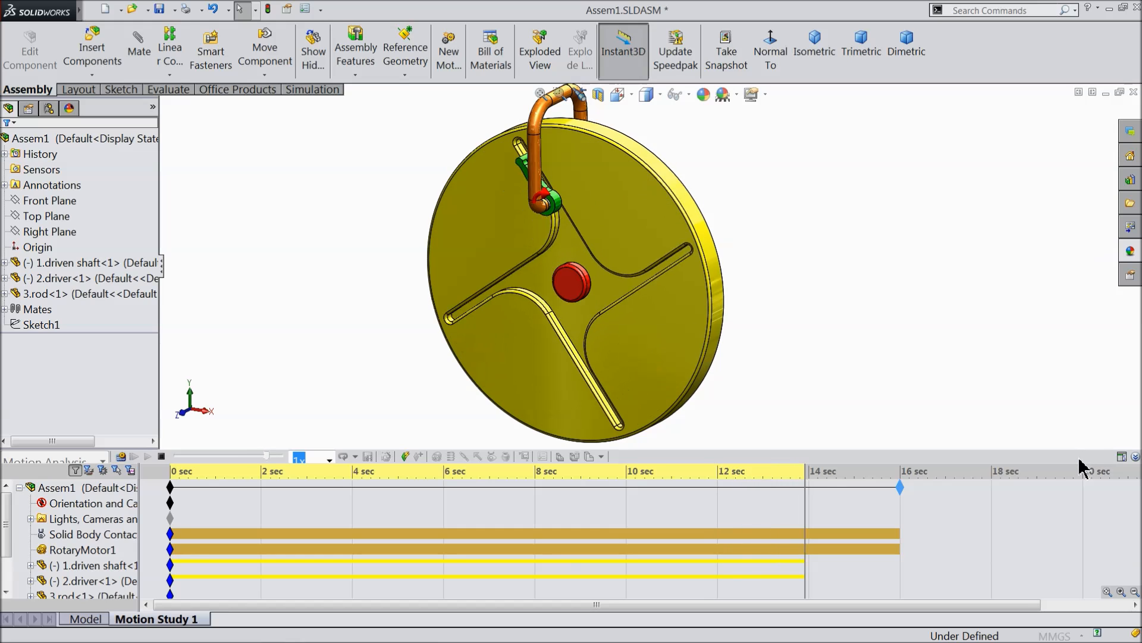
left_click(1135, 457)
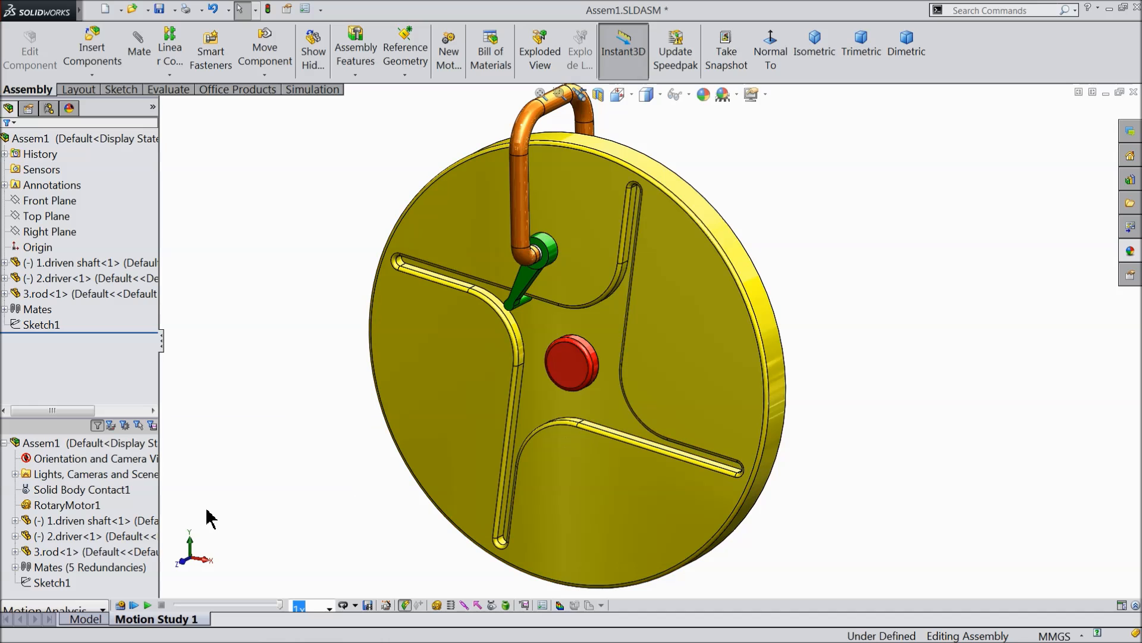
Play back the calculated motion and switch the playback mode from looping to Normal.
left_click(148, 605)
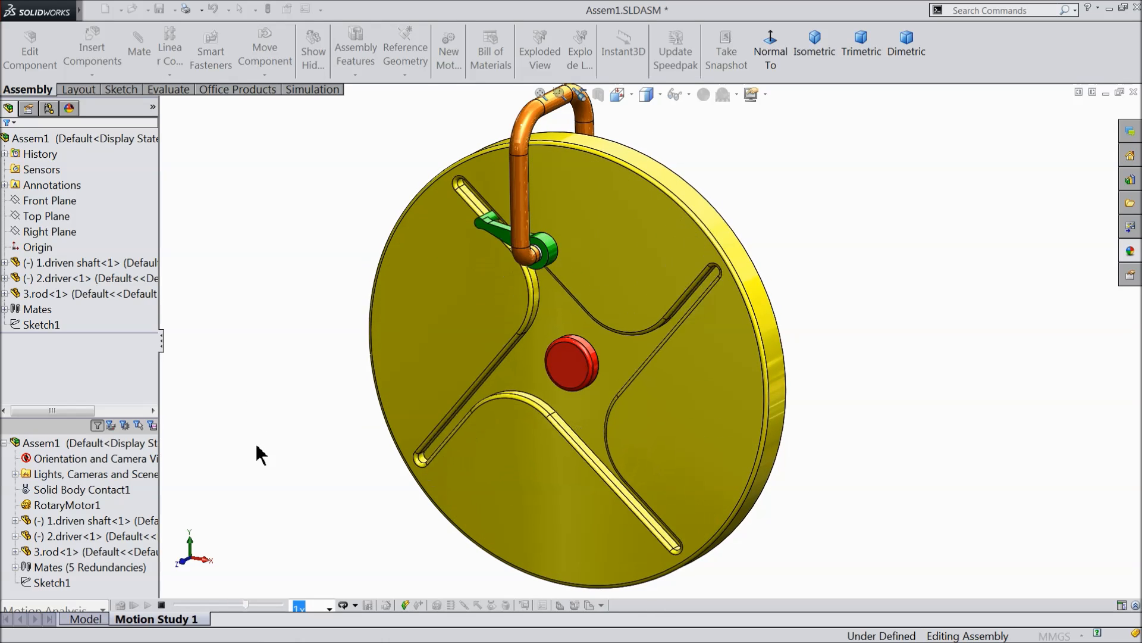
left_click(356, 604)
left_click(369, 566)
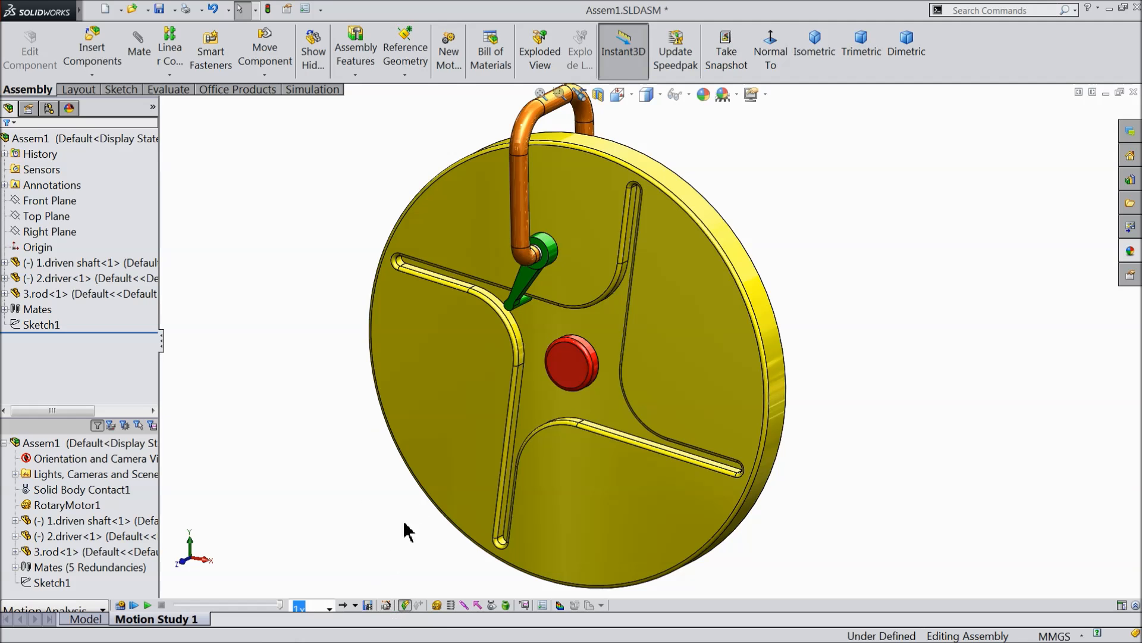
Save the entire animation as Assem1.avi on the Desktop at 16:9, 1920 x 1080 and 25 frames per second, with Microsoft Video 1 compression.
left_click(368, 606)
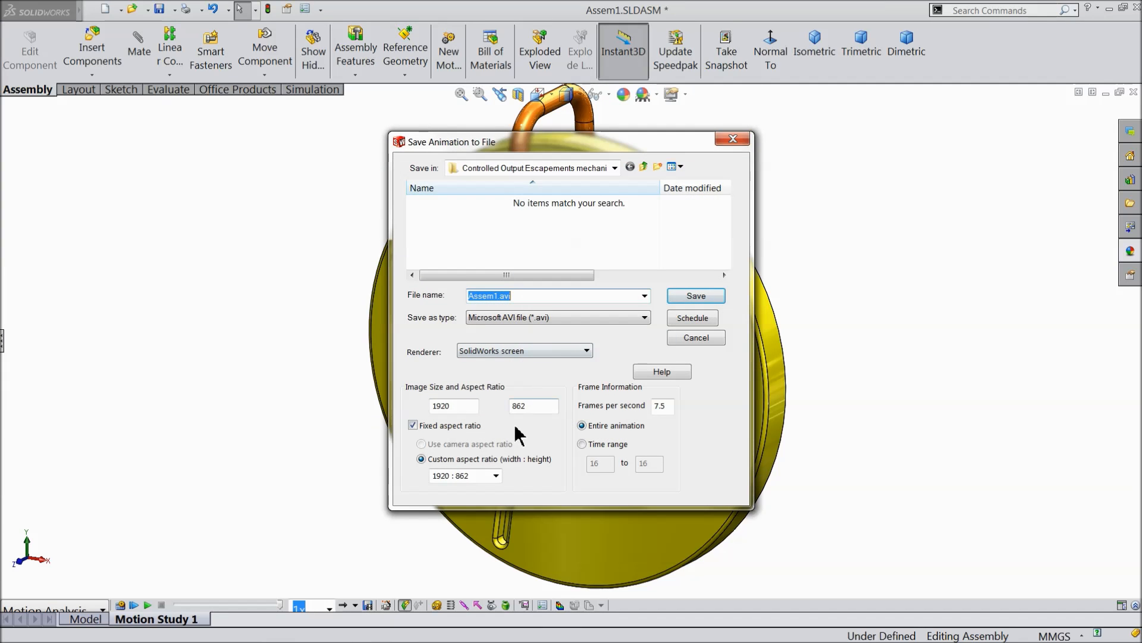
left_click(496, 476)
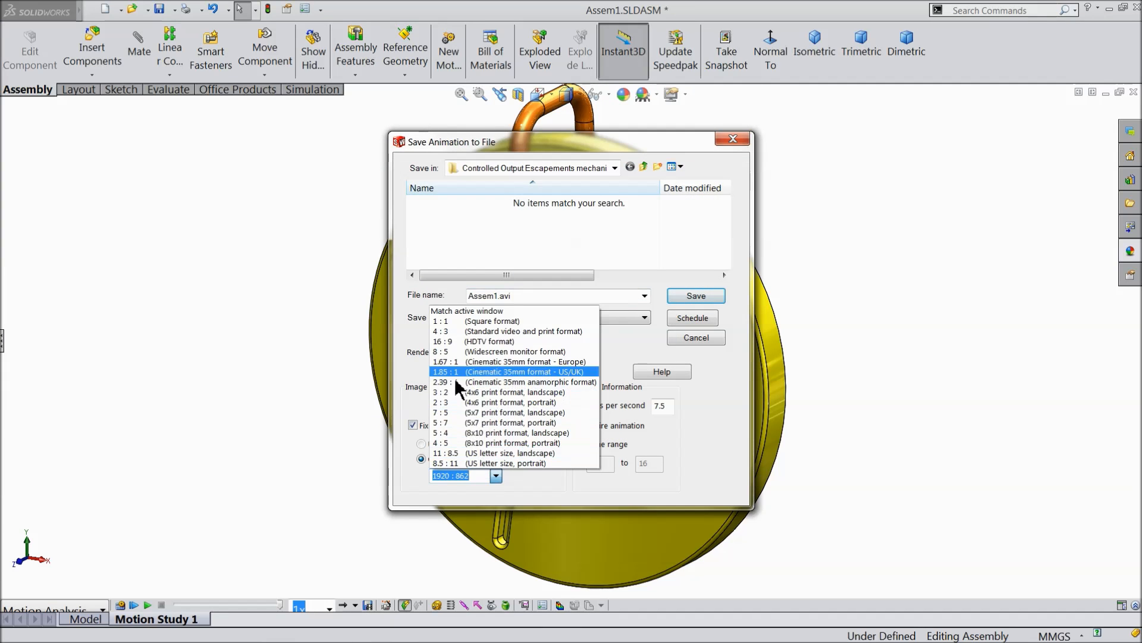
left_click(449, 343)
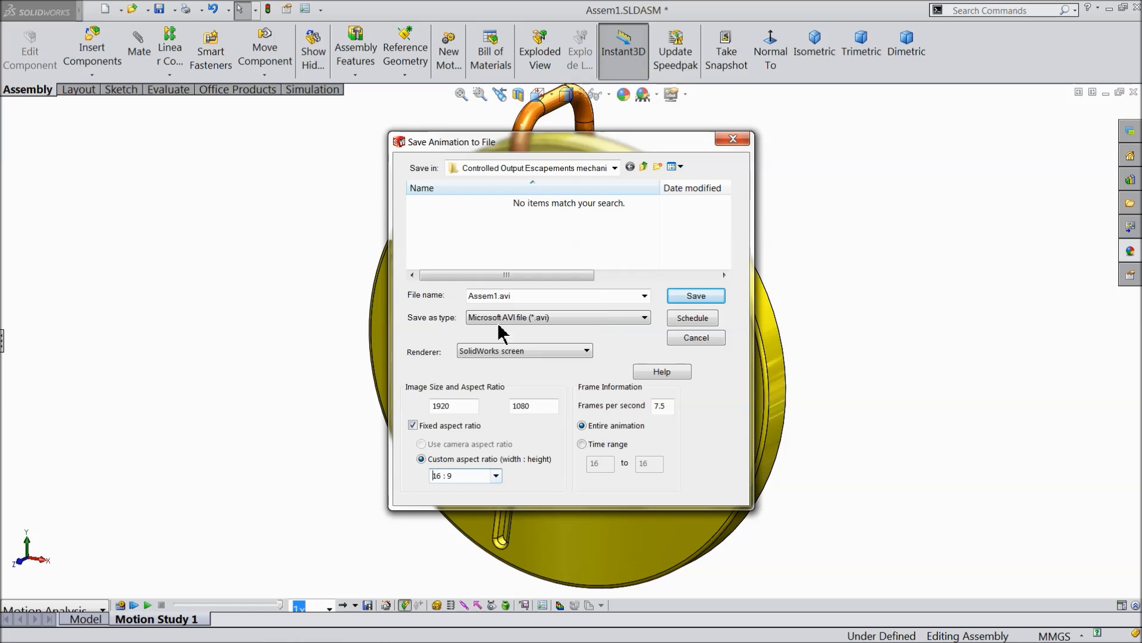
left_click(615, 168)
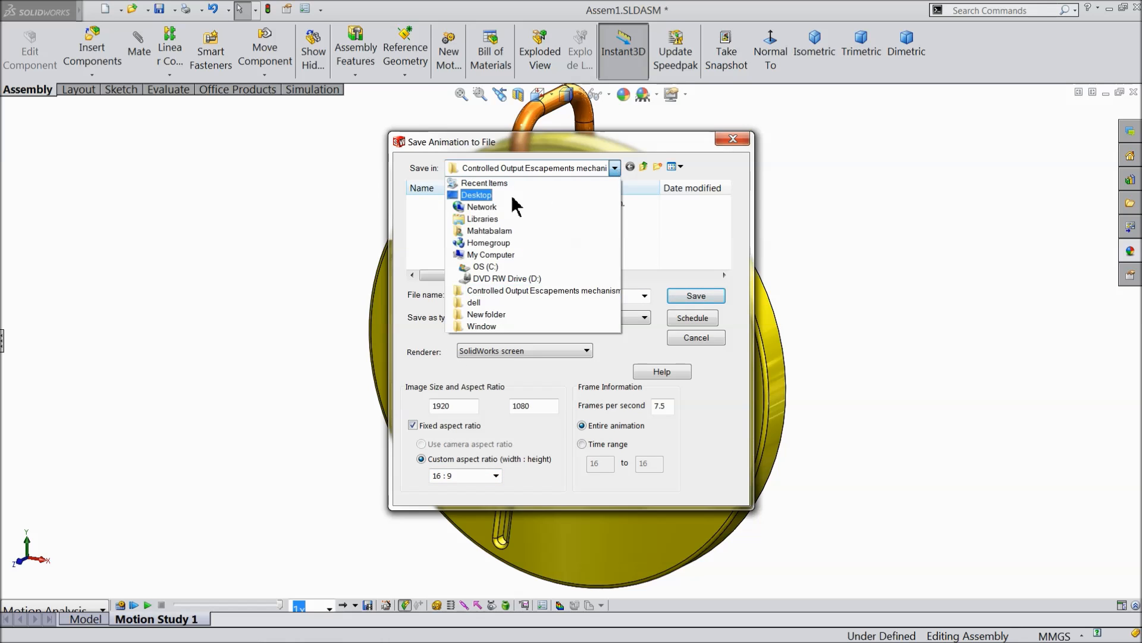
left_click(476, 195)
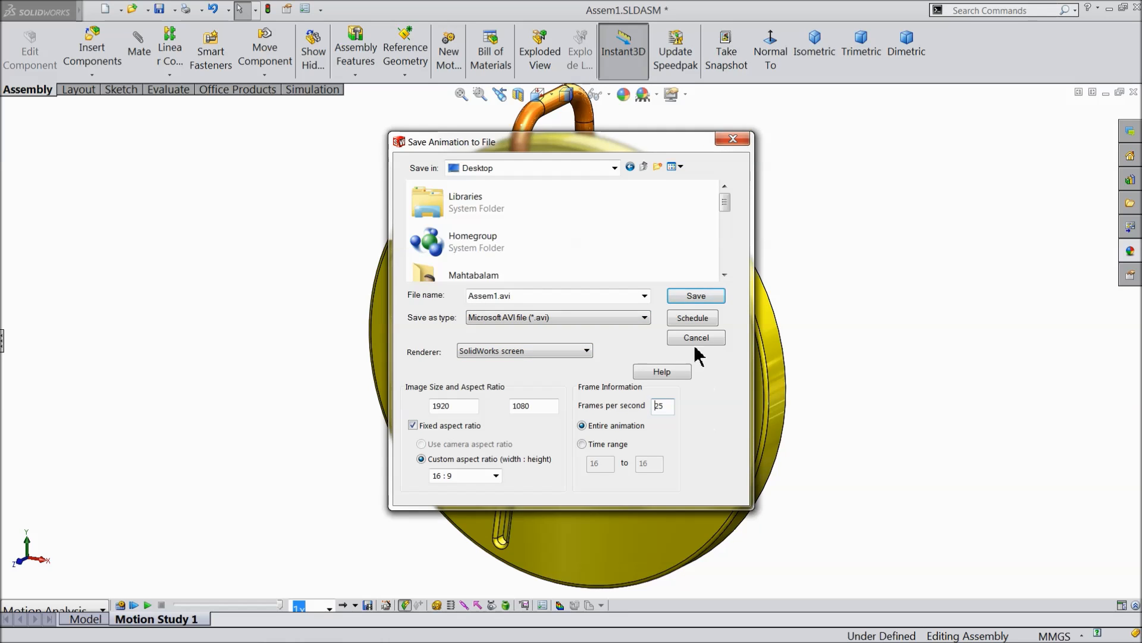
left_click(690, 298)
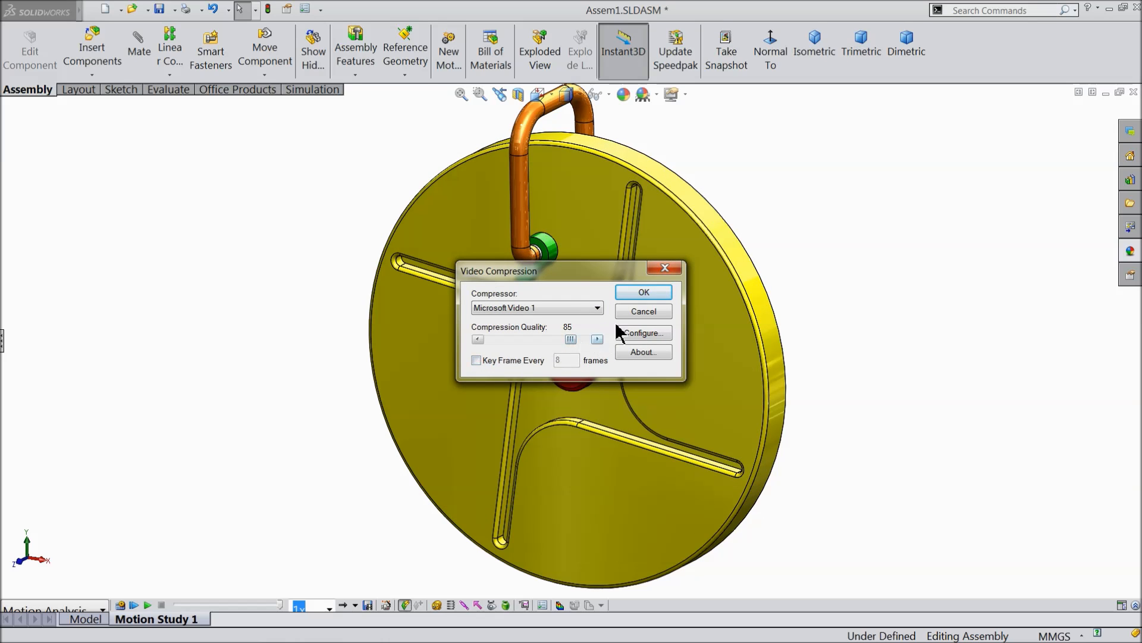
left_click(644, 293)
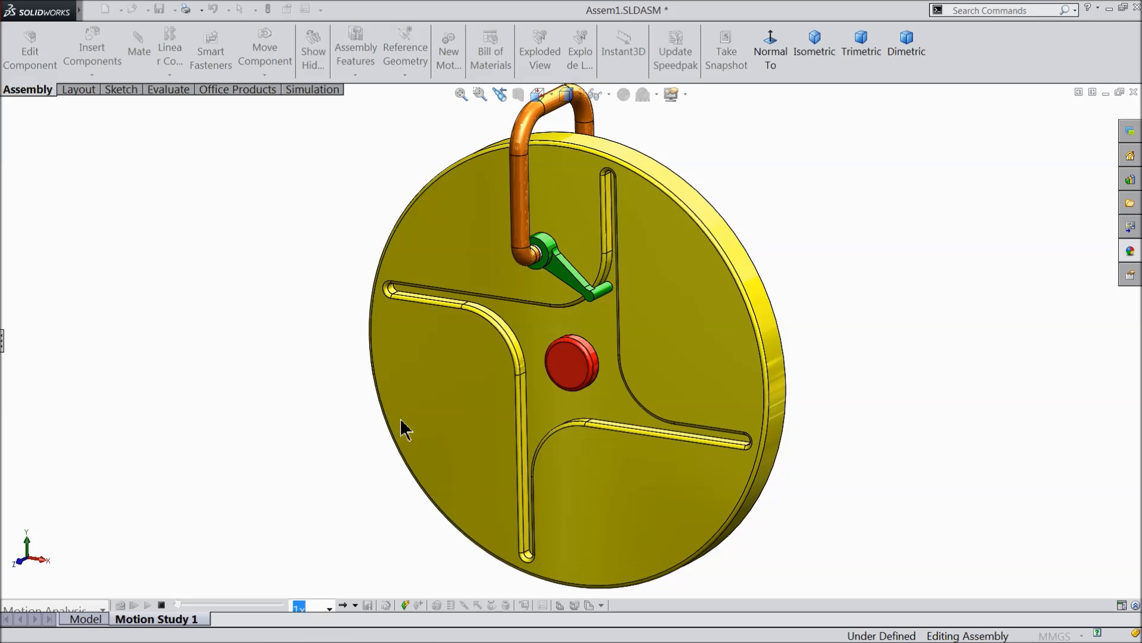